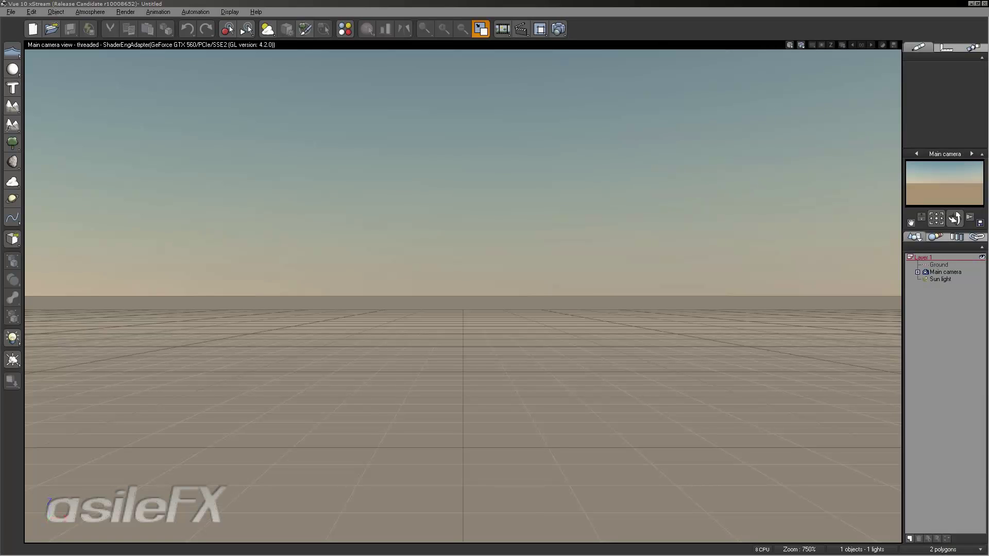
- Add a procedural terrain to the scene and open it for terrain editing
click(11, 126)
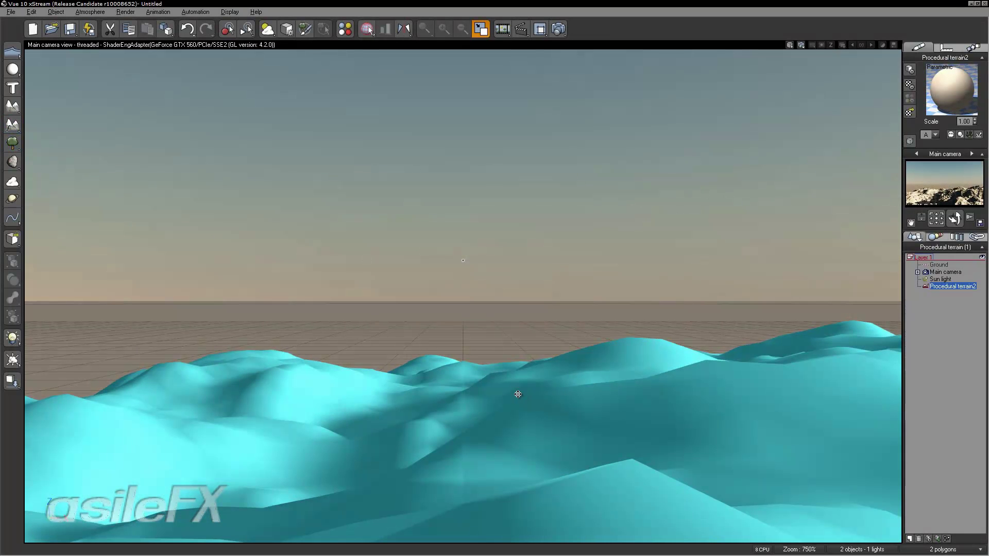
right_click(518, 394)
click(573, 309)
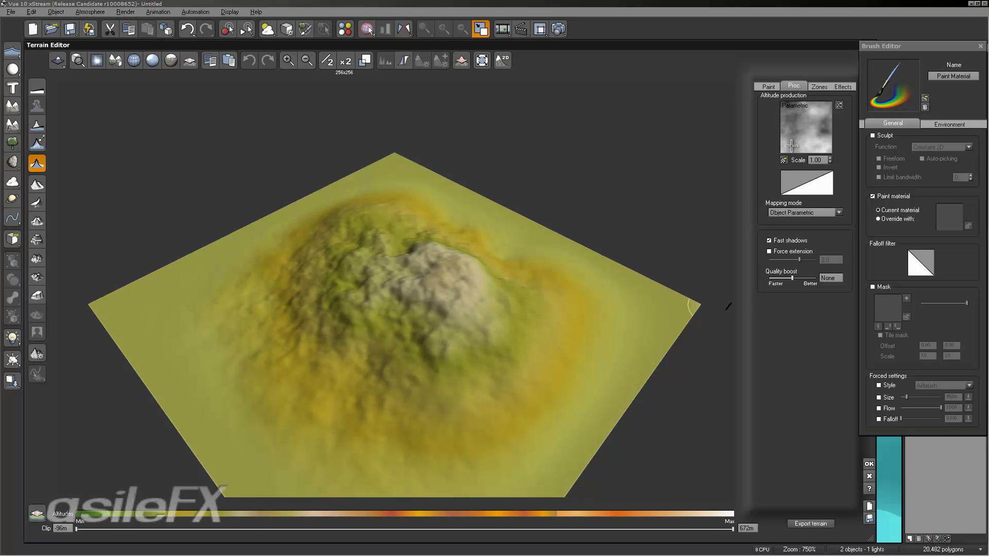
- Open the procedural terrain's altitude production function for editing
right_click(819, 129)
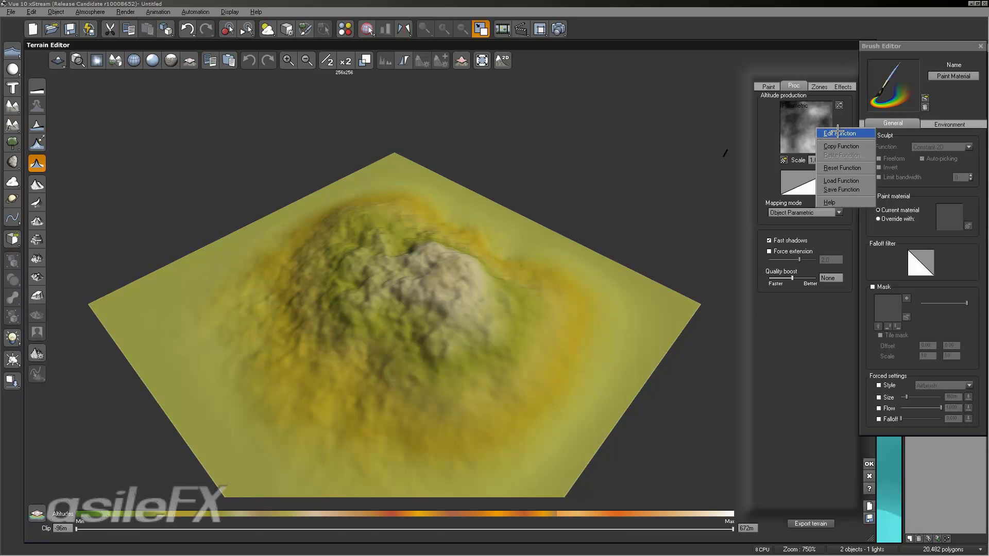
click(795, 84)
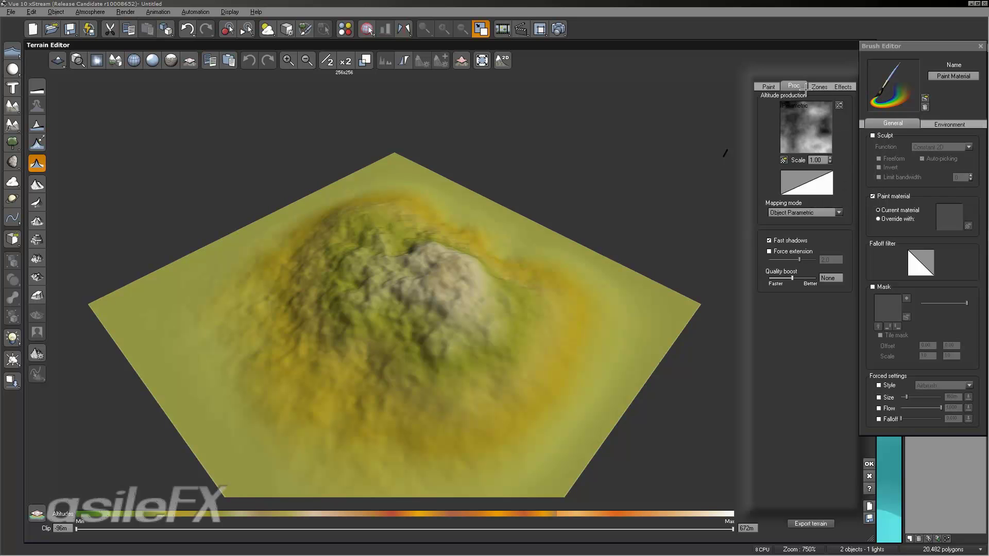
right_click(805, 119)
click(820, 119)
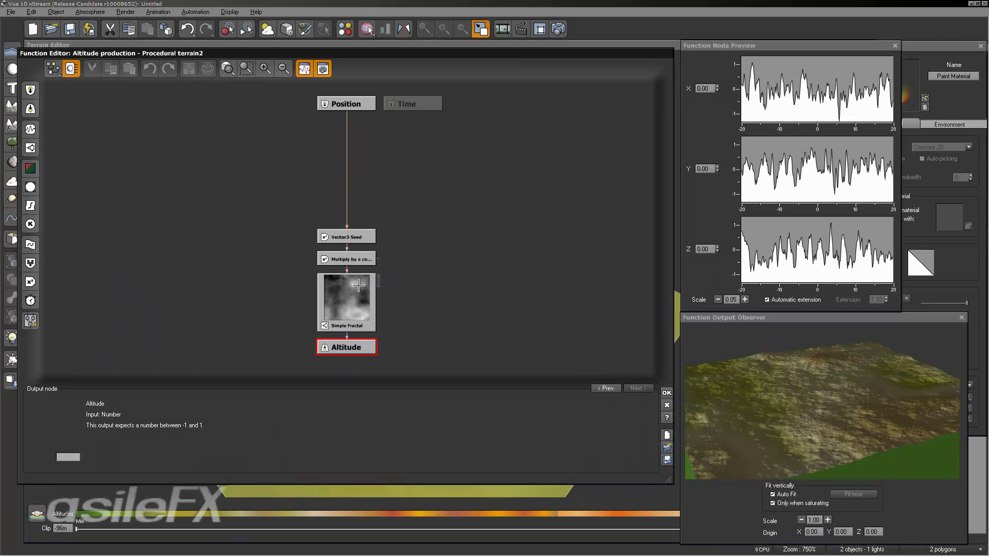
- Change the altitude graph's Simple Fractal node to an Eroded Rocky Mountains fractal
click(346, 308)
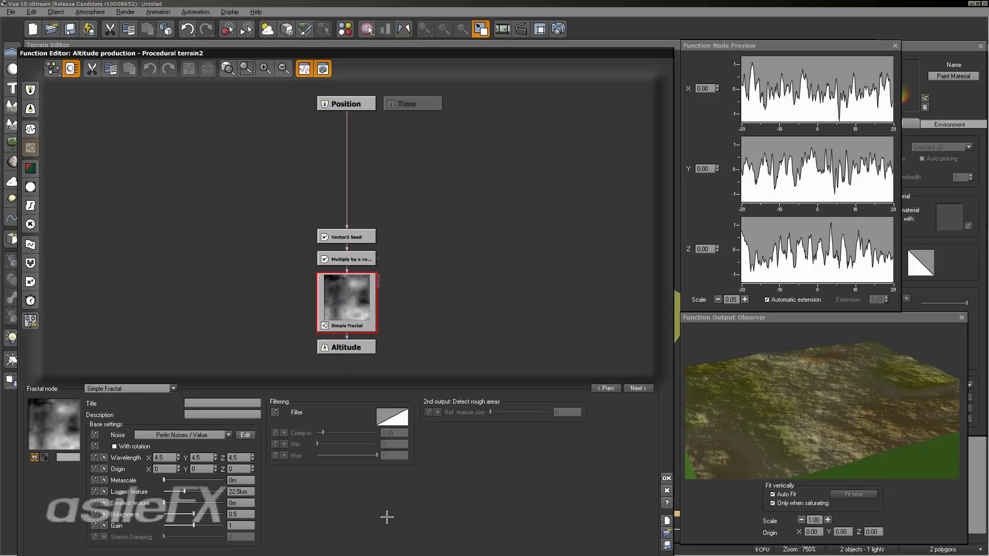
drag(391, 515, 394, 507)
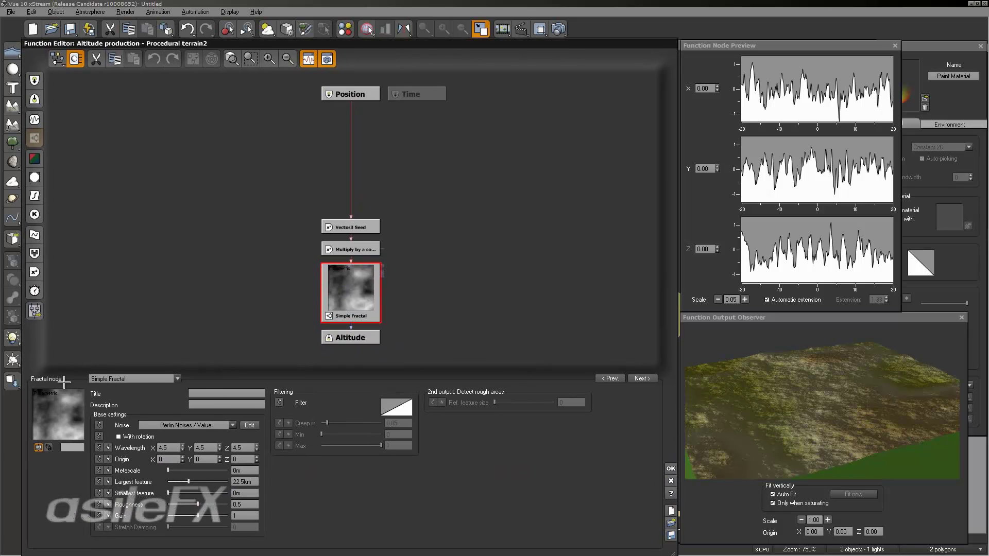
click(154, 379)
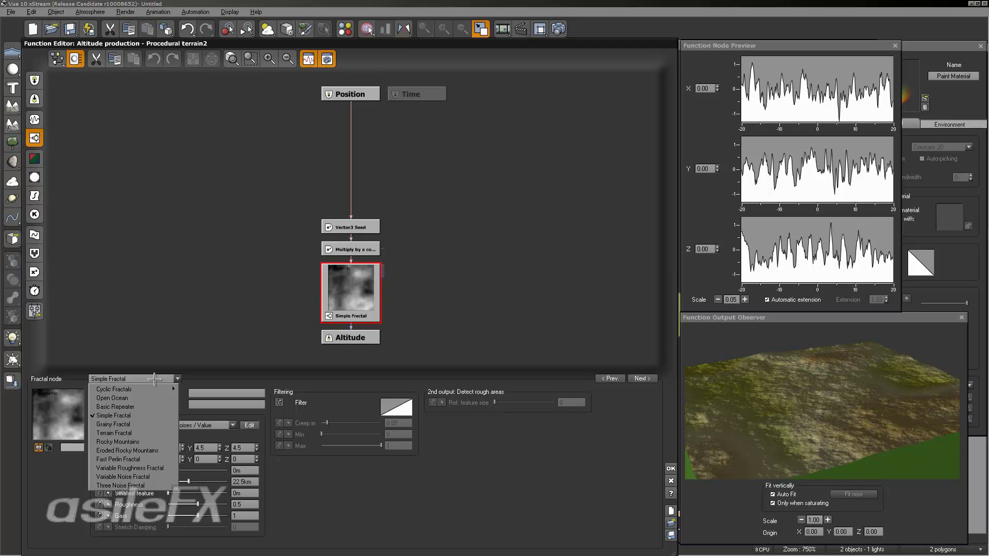
click(167, 450)
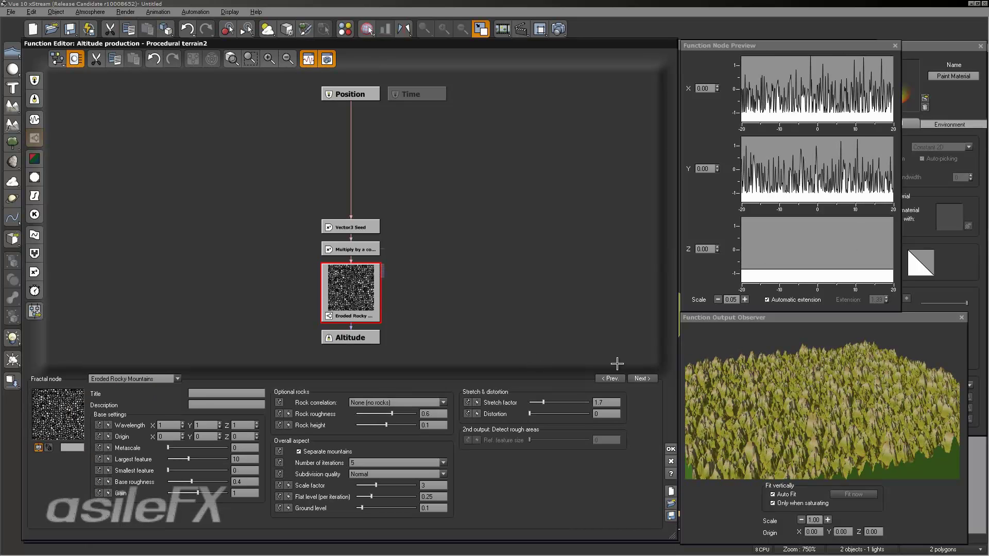
- Try factors of 64 and 1 in the Multiply by a constant node and settle on 16
click(370, 249)
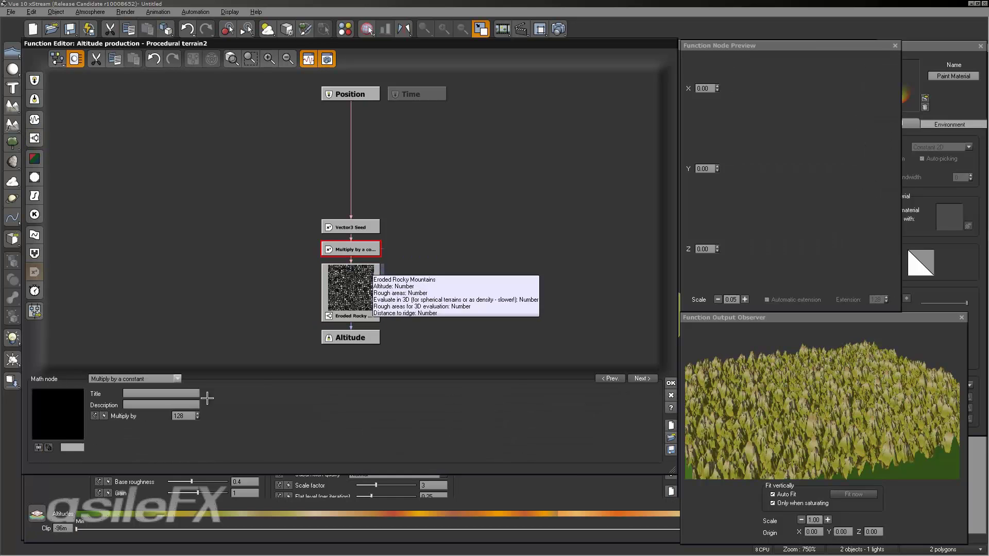
text(64)
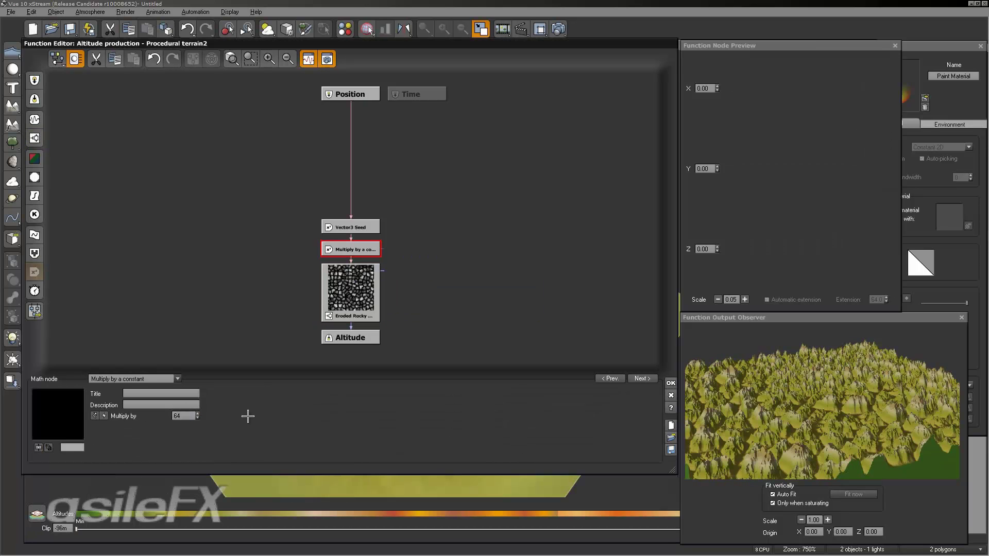
click(183, 416)
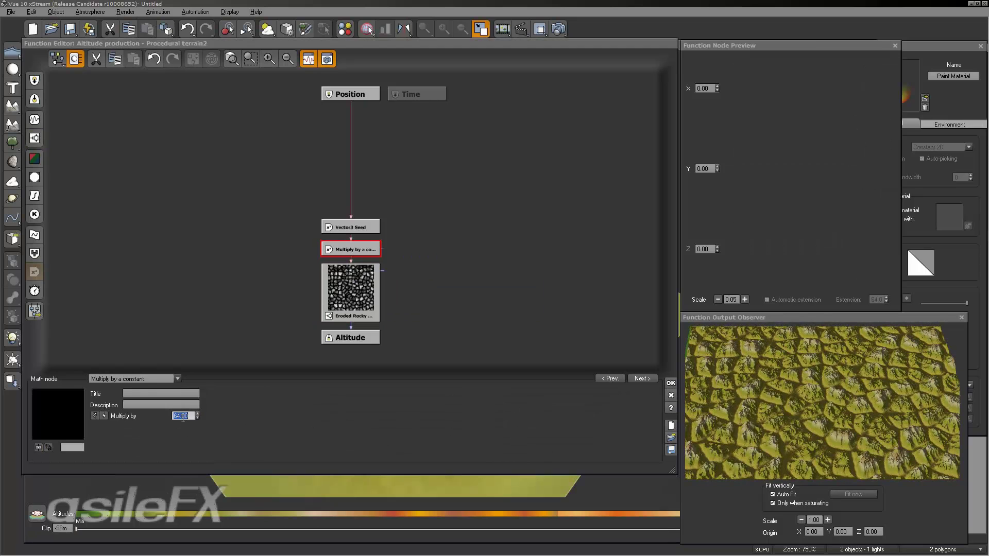
text(1)
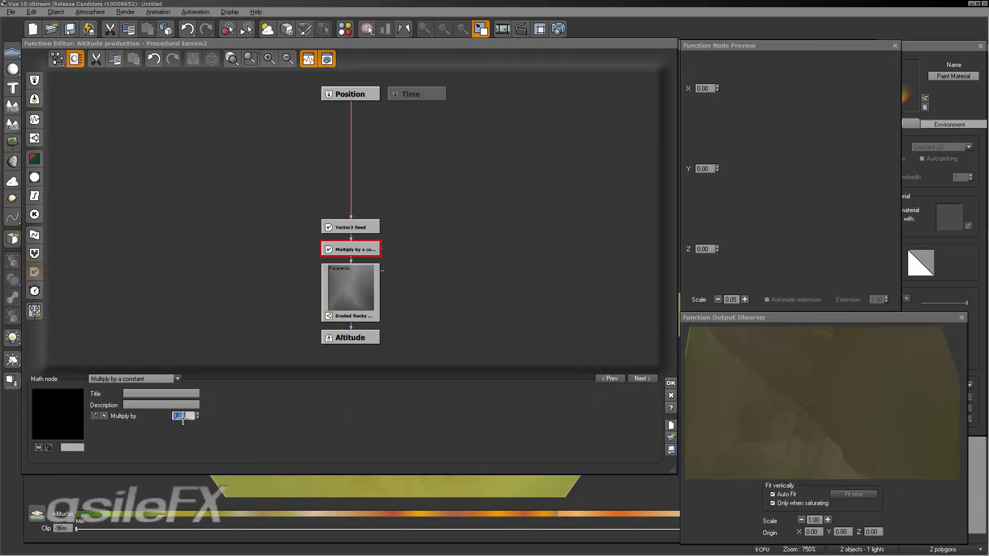
text(16)
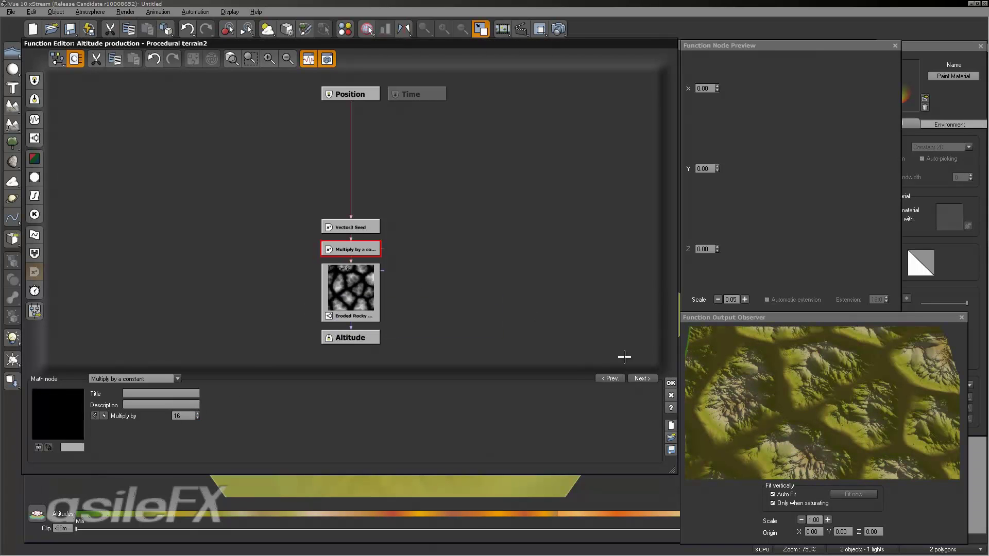
- Raise the Eroded Rocky Mountains node's Largest feature to about 12.93
click(343, 281)
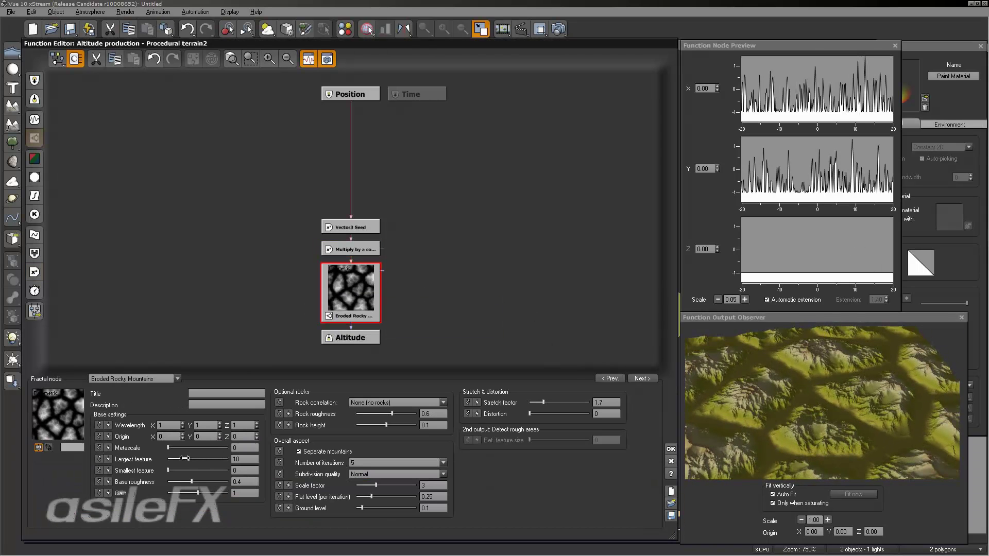
drag(200, 458, 209, 458)
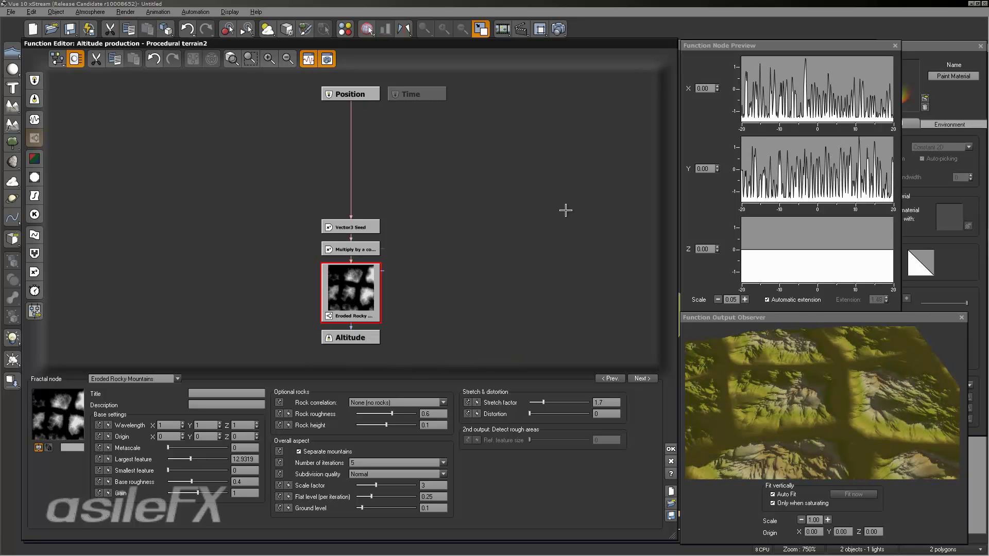
- Try a multiply factor of 128 with the Eroded Rocky Mountains node's Largest feature raised to about 117
click(371, 250)
double_click(183, 416)
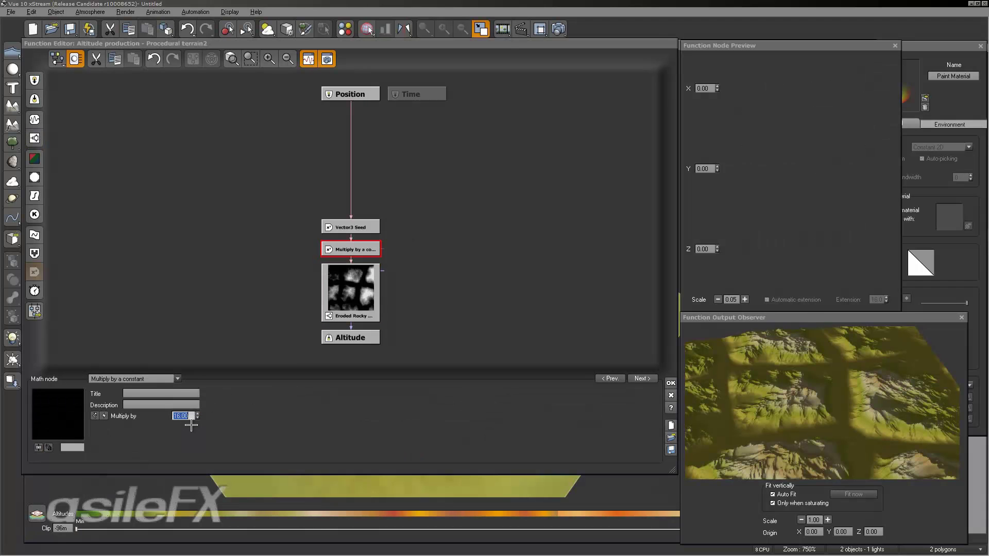
text(128)
key(Return)
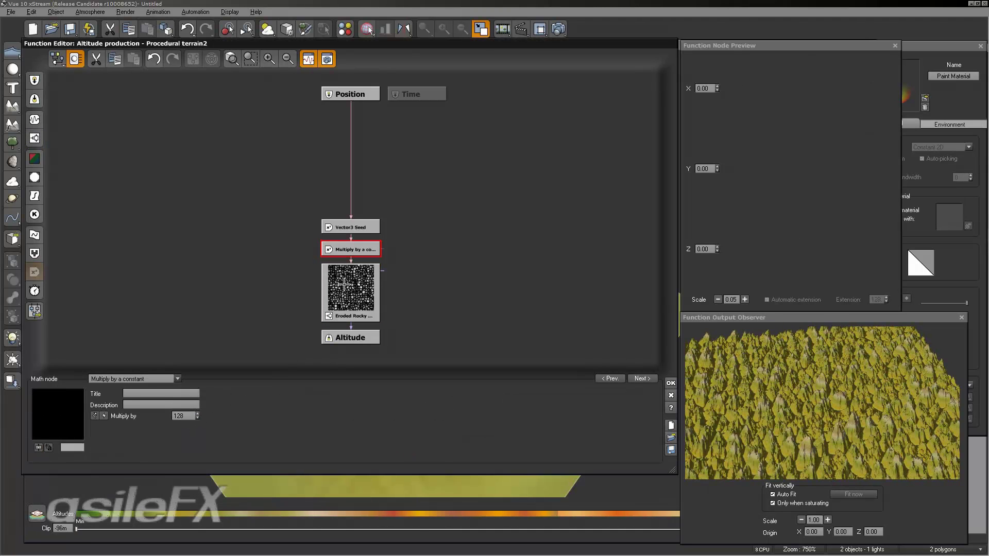
click(345, 297)
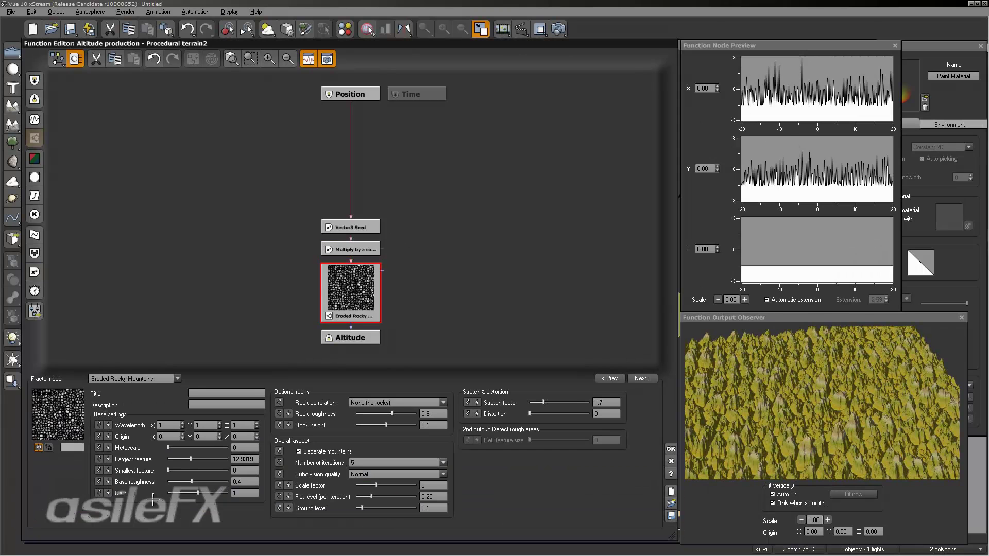
drag(191, 459, 210, 456)
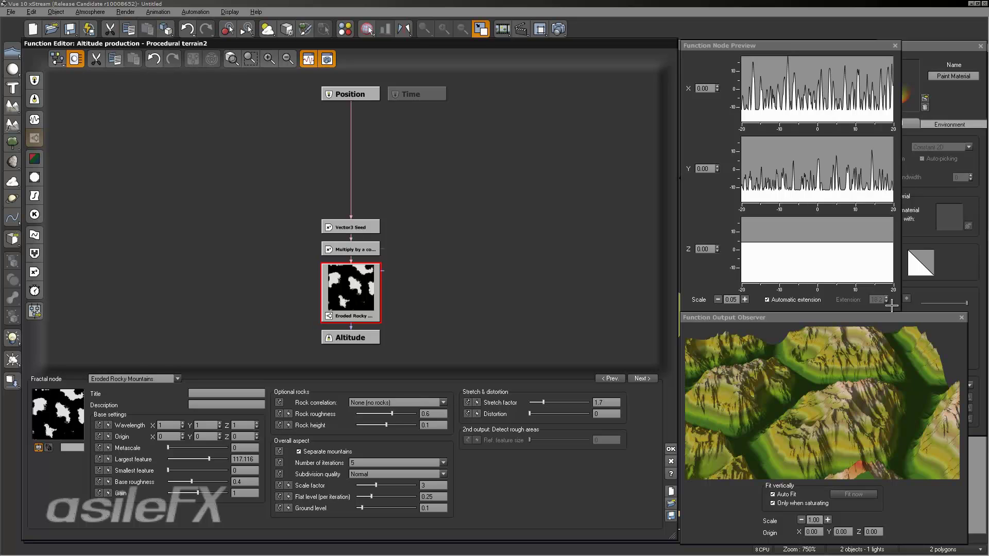
- Set the multiply factor to 16 and reduce the Eroded Rocky Mountains node's Largest feature to about 12.93
click(363, 250)
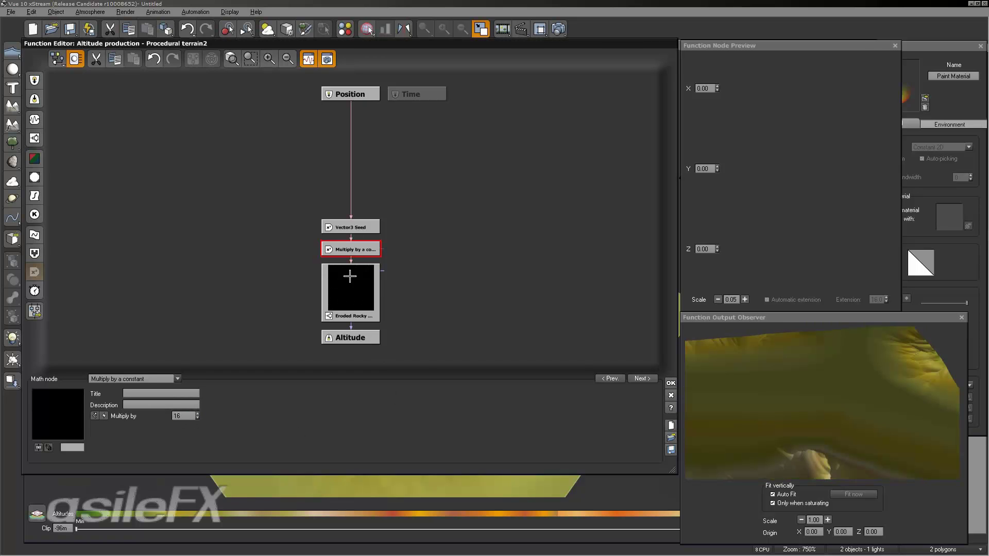
click(350, 275)
mouse_move(208, 459)
mouse_down()
mouse_move(192, 459)
mouse_move(204, 459)
mouse_up()
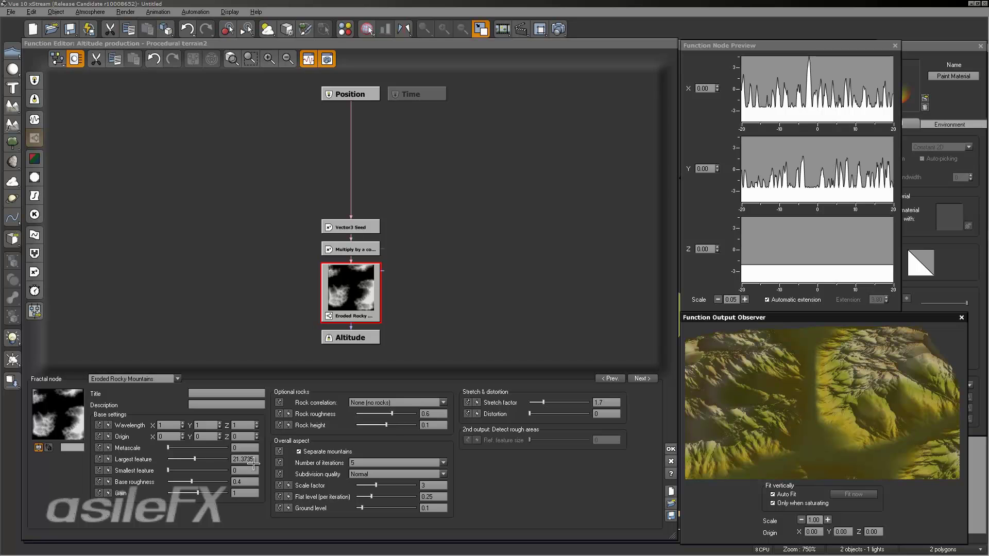
drag(202, 457, 198, 457)
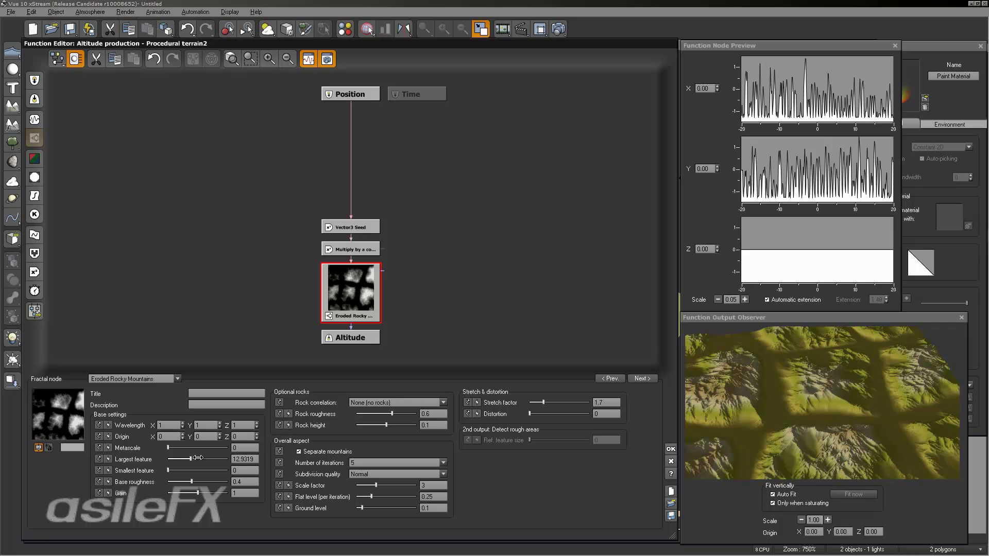
- Compare the node previews on the XY plane, cone, terrain and sphere shapes, and return the preview object to 2D Plane
click(269, 58)
middle_drag(456, 276, 408, 188)
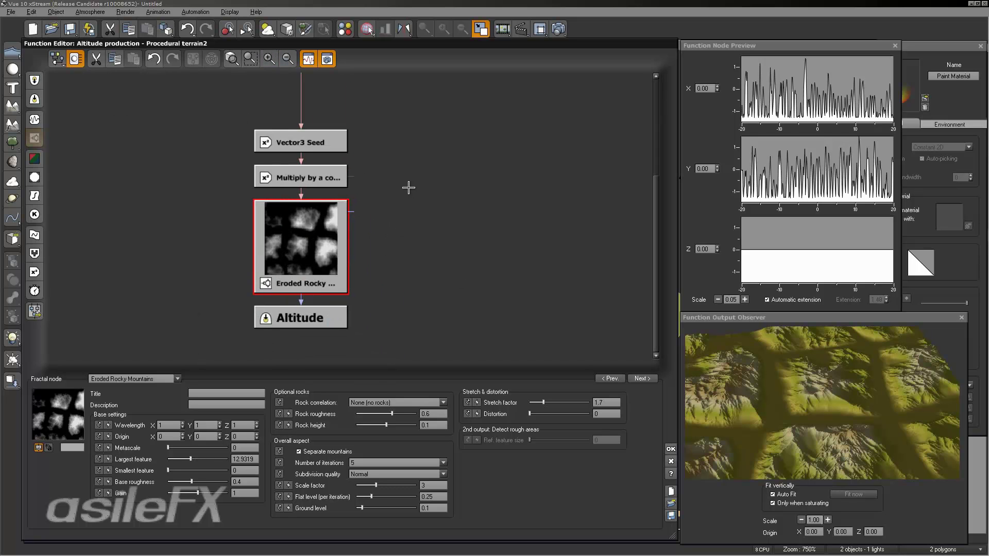
click(57, 60)
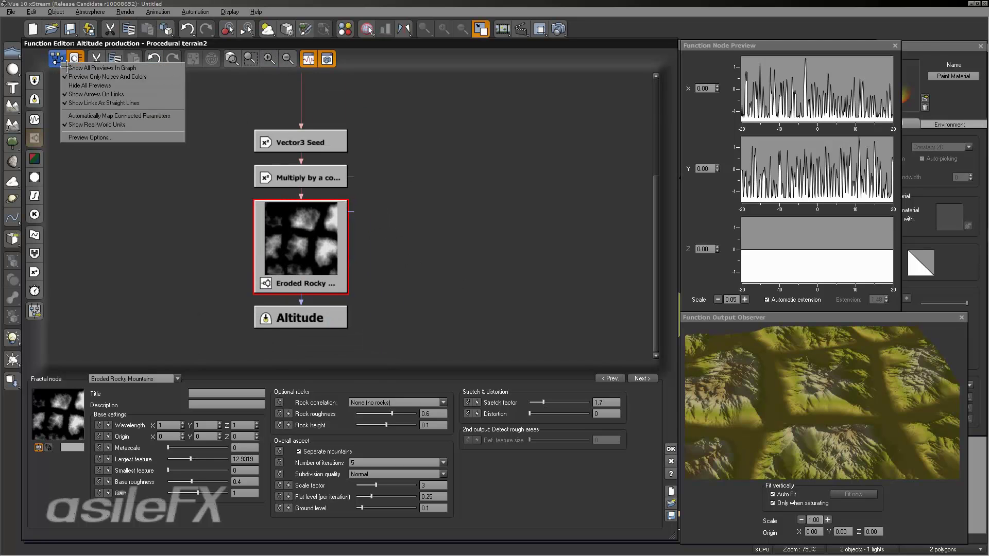
click(96, 137)
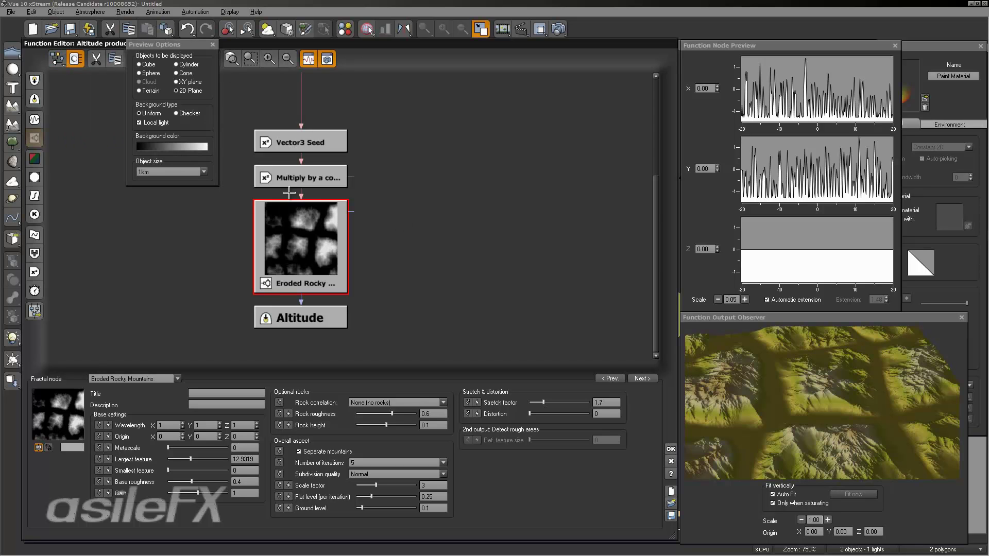
click(192, 91)
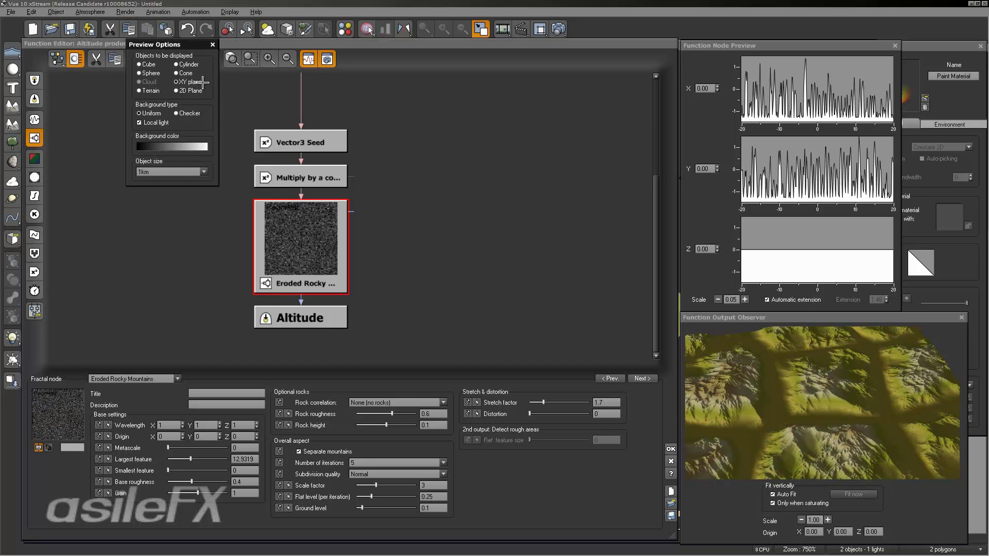
click(198, 90)
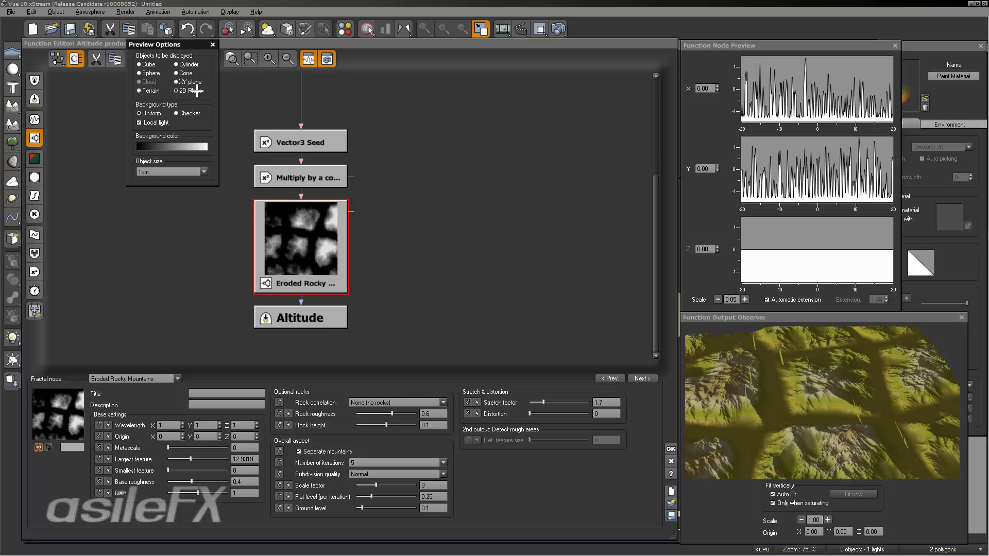
click(190, 73)
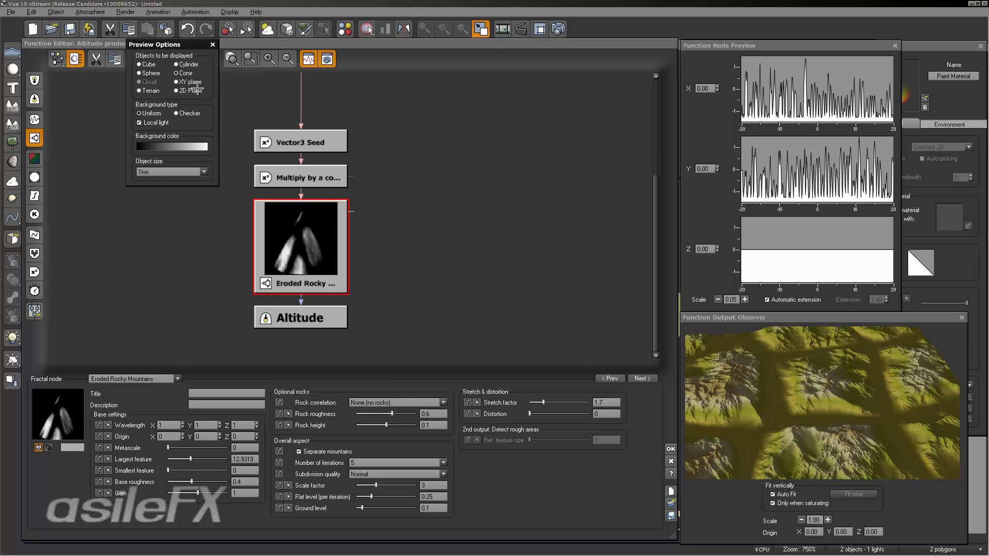
click(197, 83)
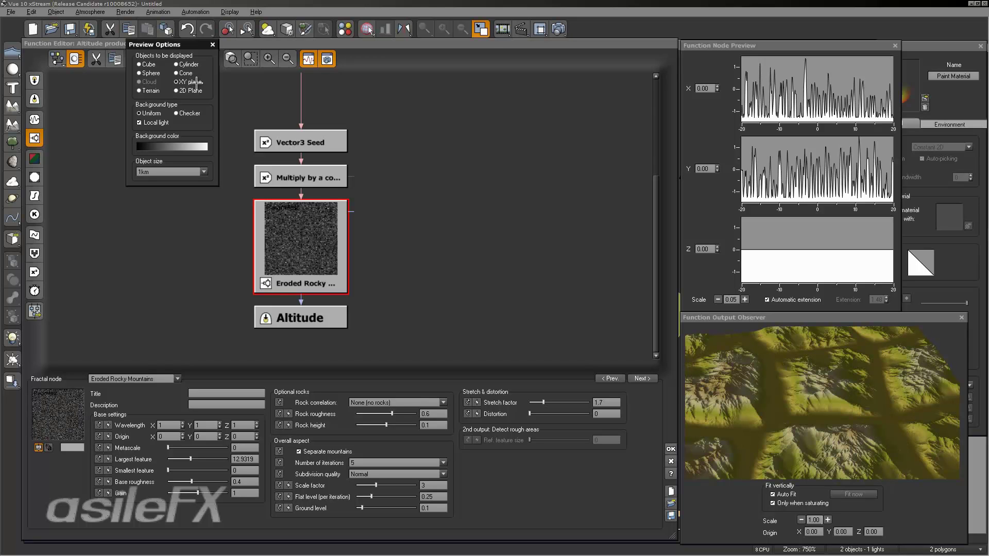
click(148, 91)
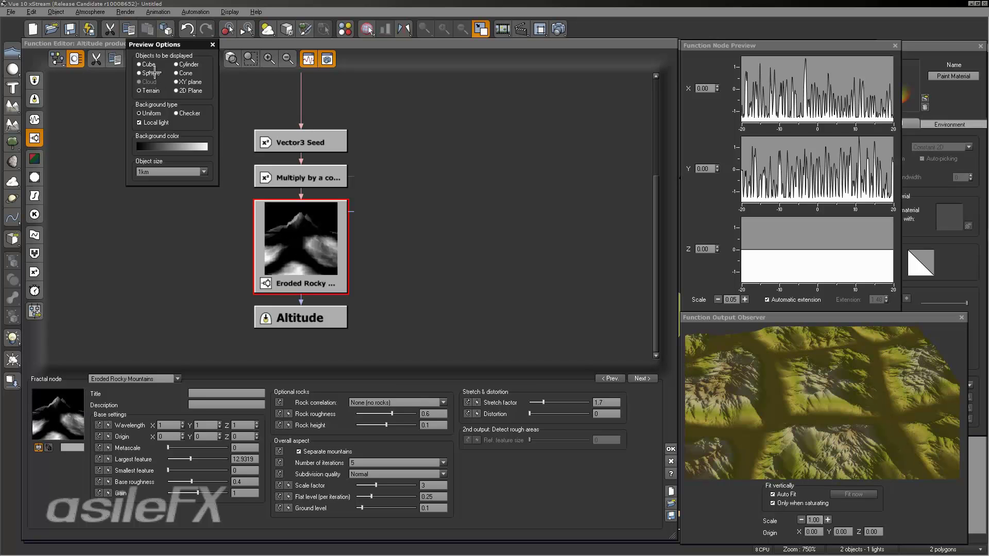
click(151, 73)
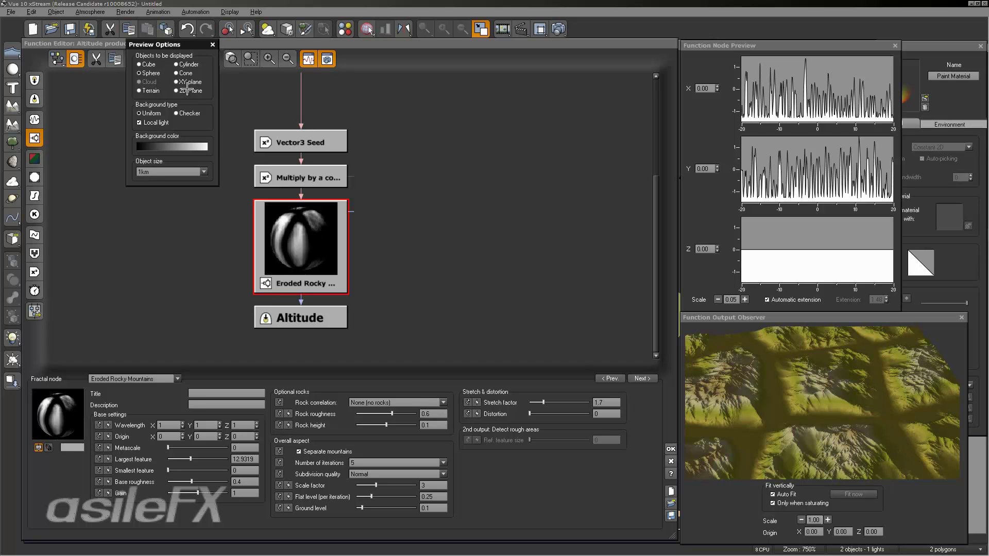
click(187, 90)
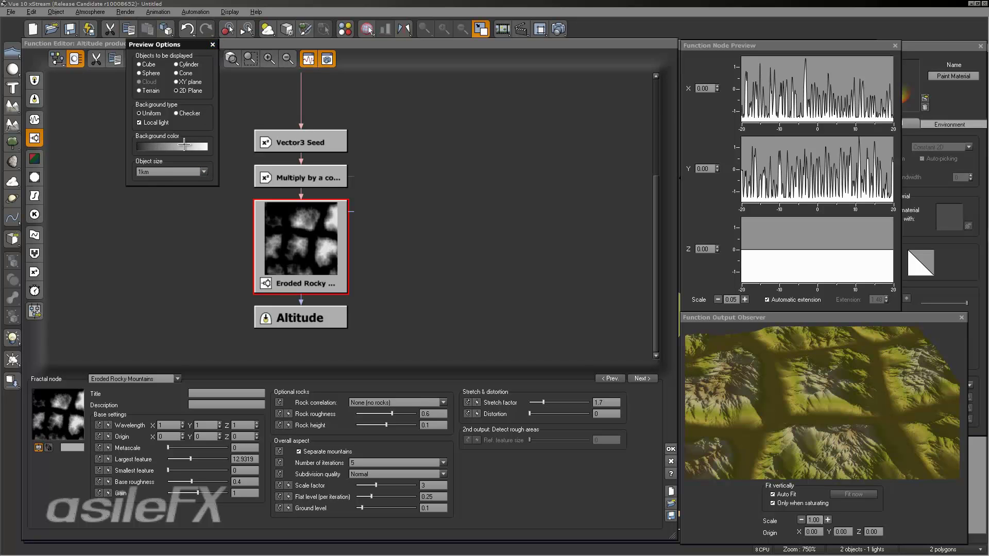
click(212, 44)
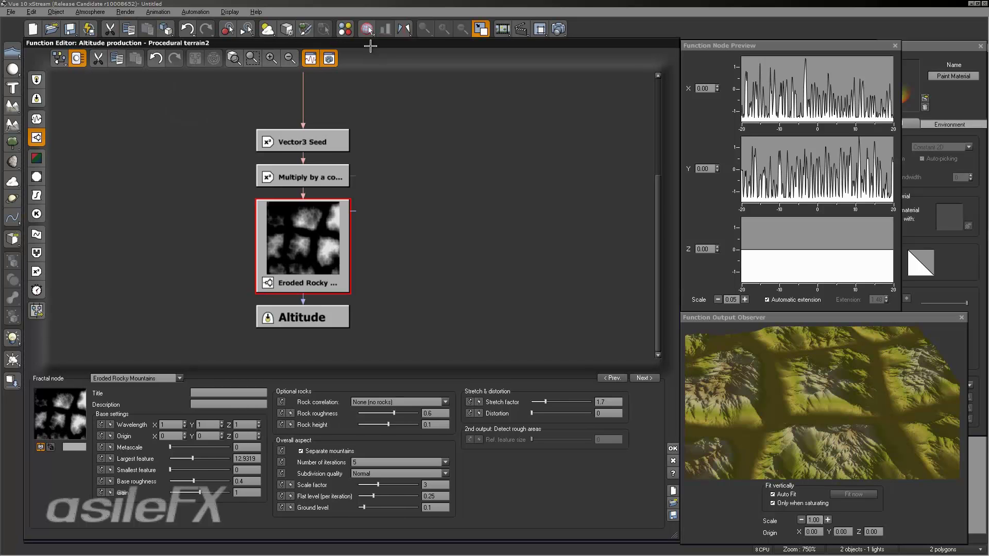
- Move the Eroded Rocky Mountains node up, delete its link to Altitude, and reconnect it using the Altitude output
drag(313, 259, 310, 199)
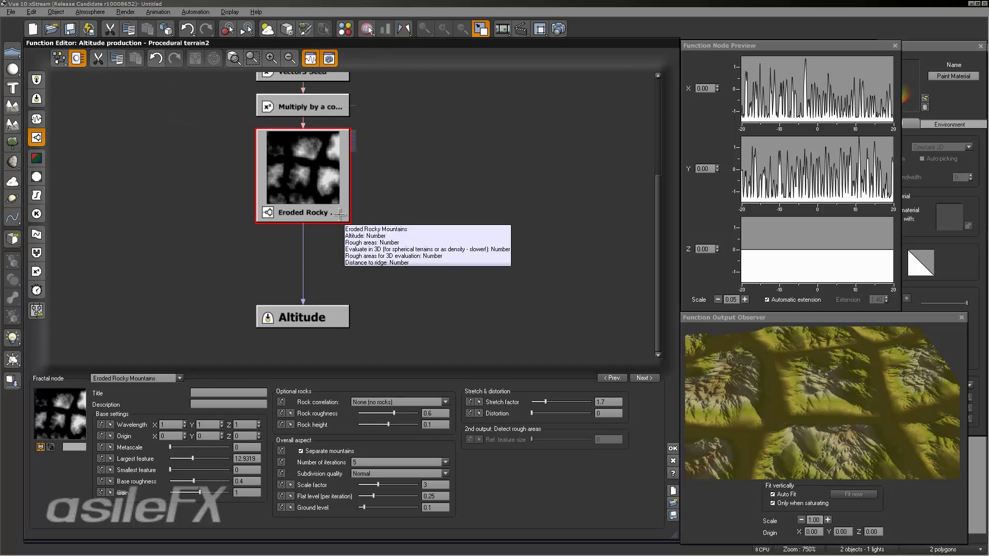
click(302, 252)
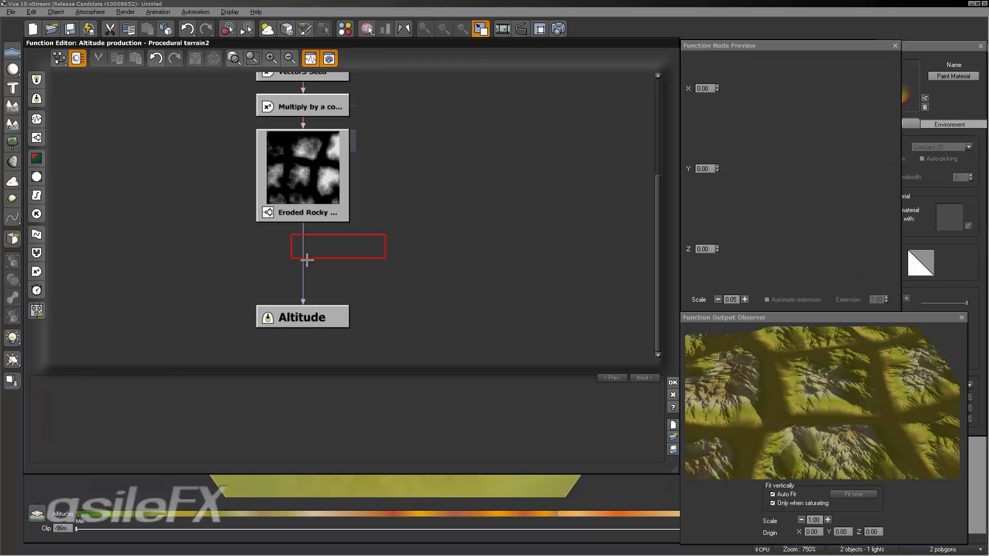
key(Delete)
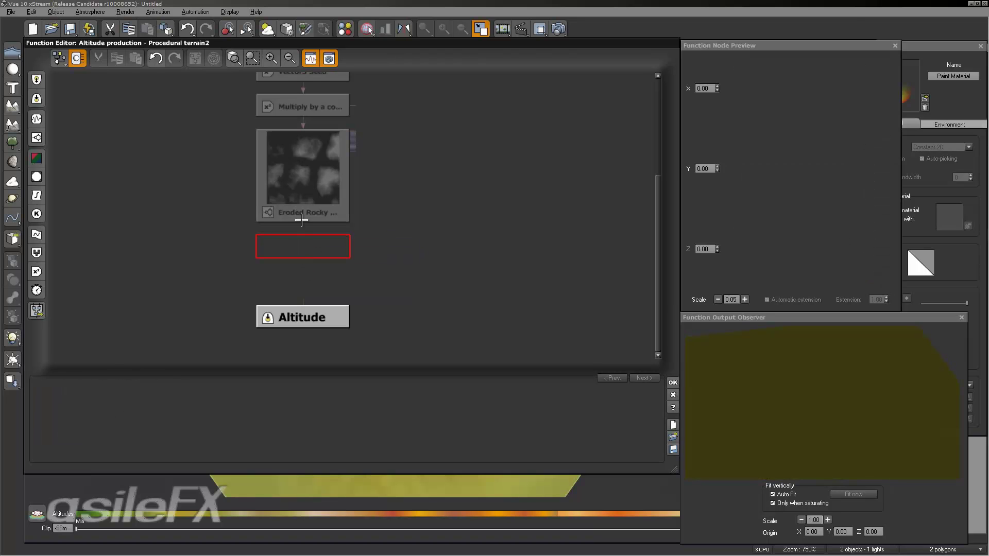
drag(303, 304, 303, 216)
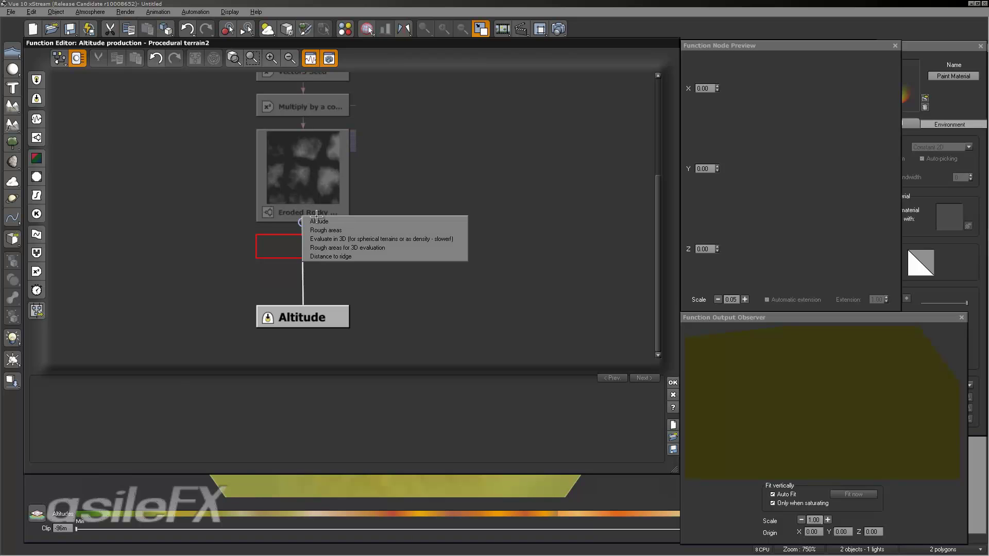
click(368, 221)
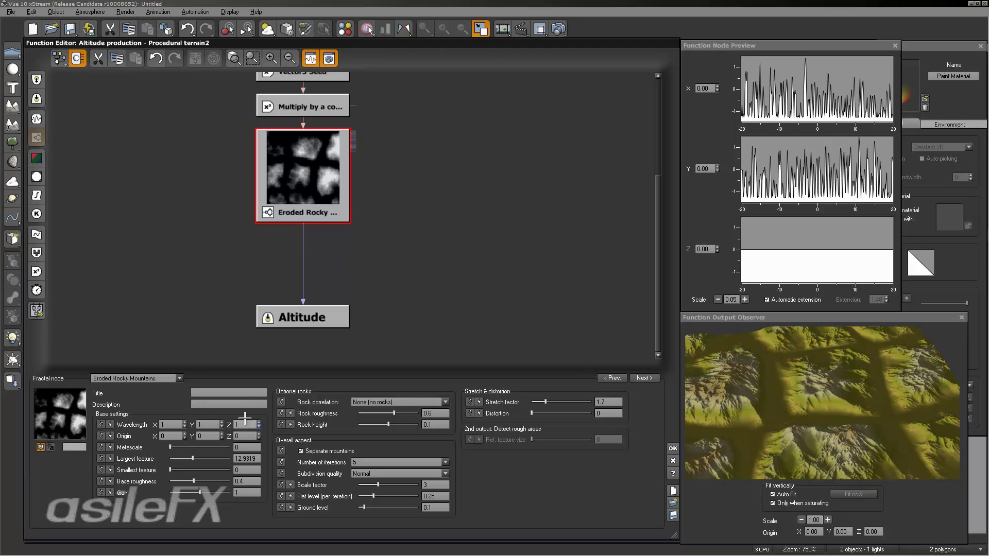
- Try several larger Origin Z values on the Eroded Rocky Mountains node and return Origin Z to 0
click(256, 435)
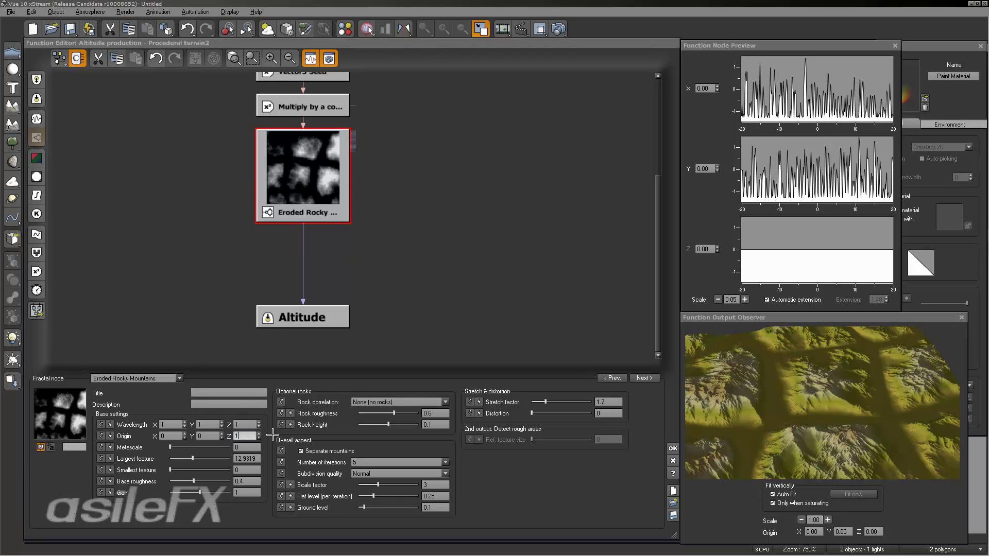
text(50000)
key(Return)
text(5.45456)
key(Return)
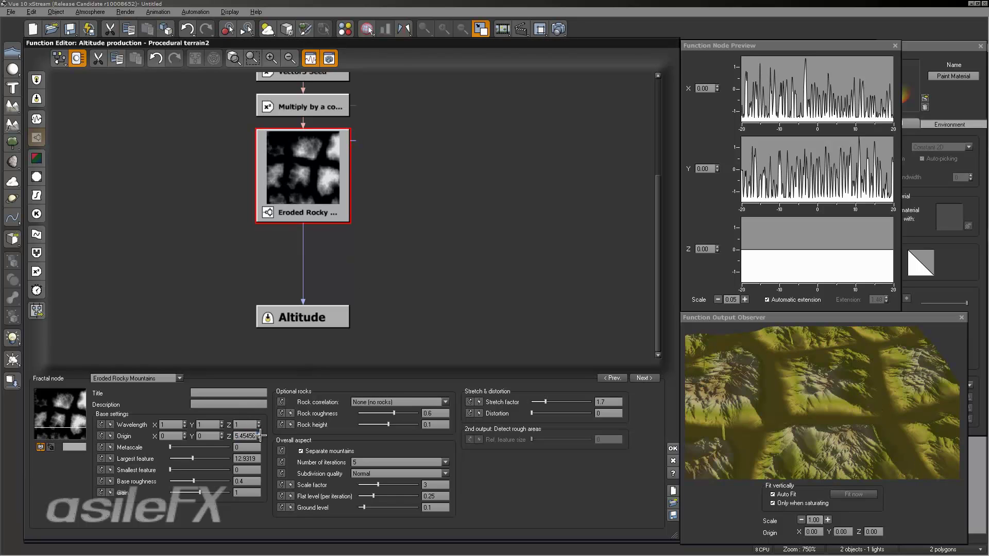
click(244, 433)
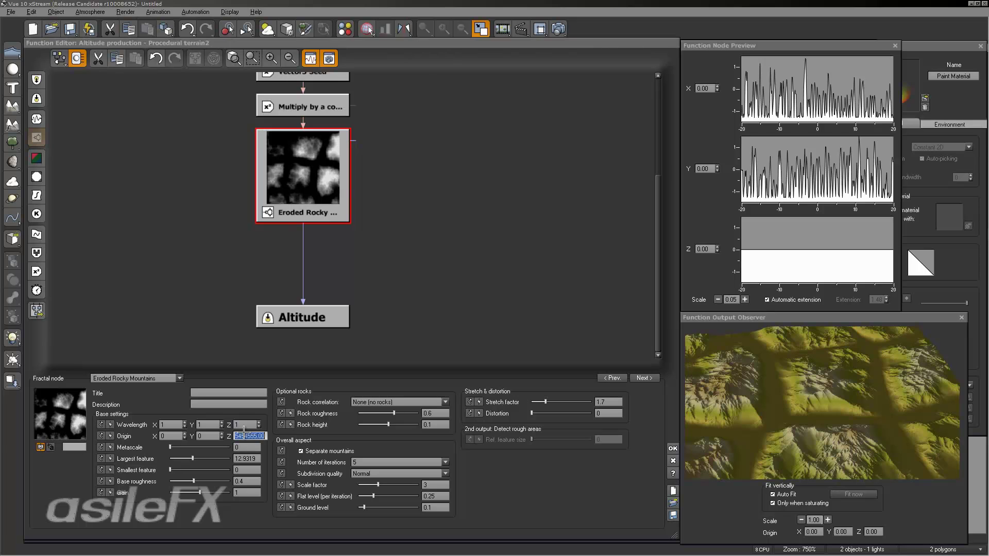
text(0)
key(Return)
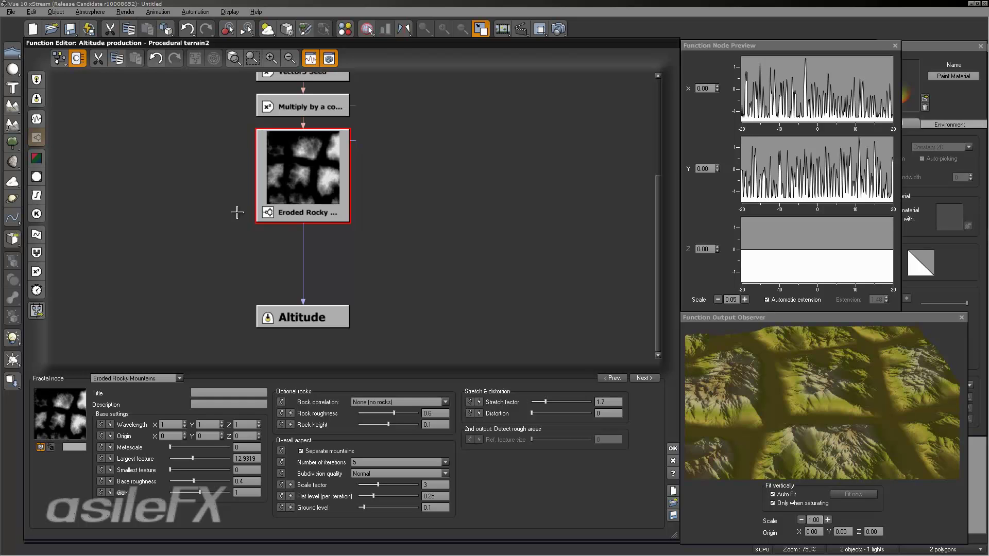
- Try Origin X values of 45 and 1 on the Eroded Rocky Mountains node and return Origin X to 0
click(305, 243)
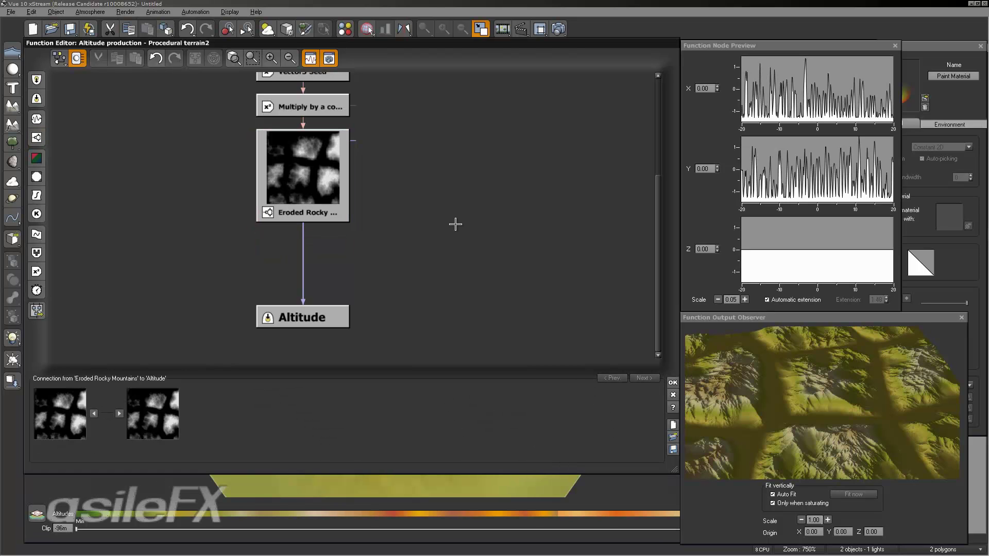
click(339, 191)
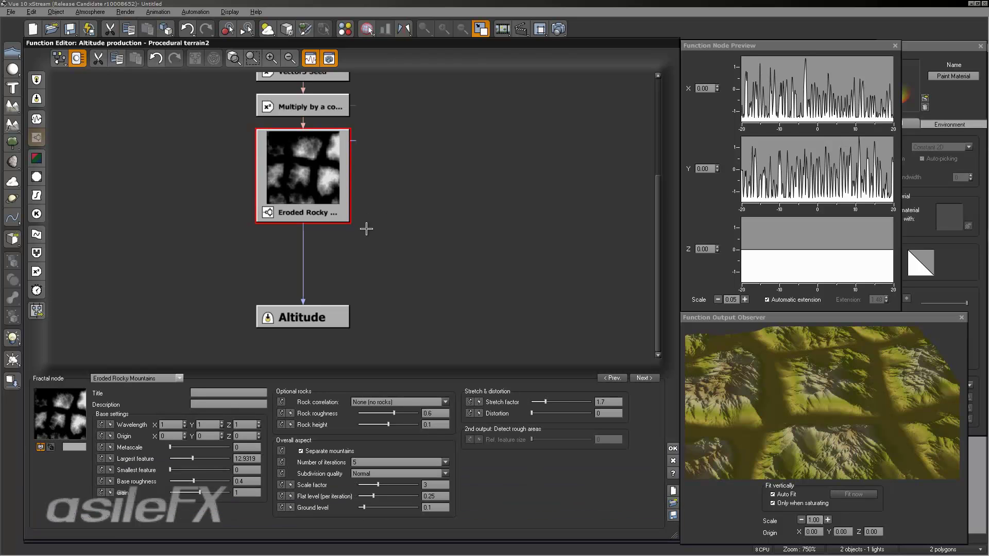
click(178, 436)
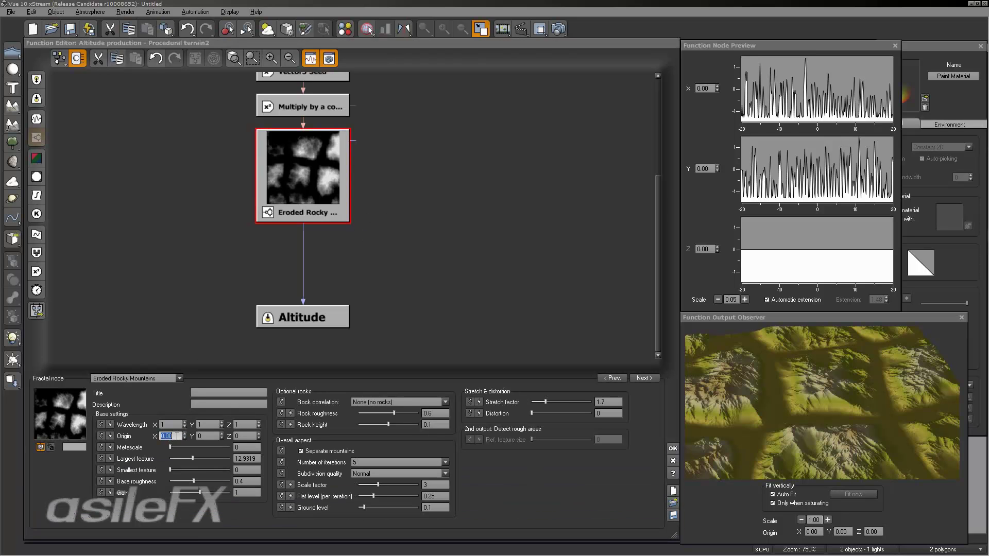
text(45)
key(Return)
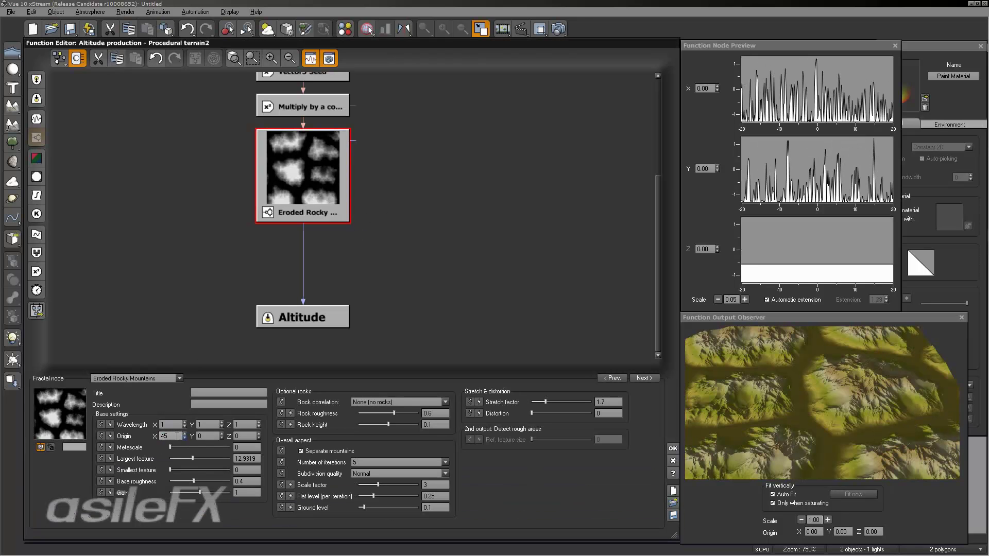
click(177, 436)
text(1)
key(Return)
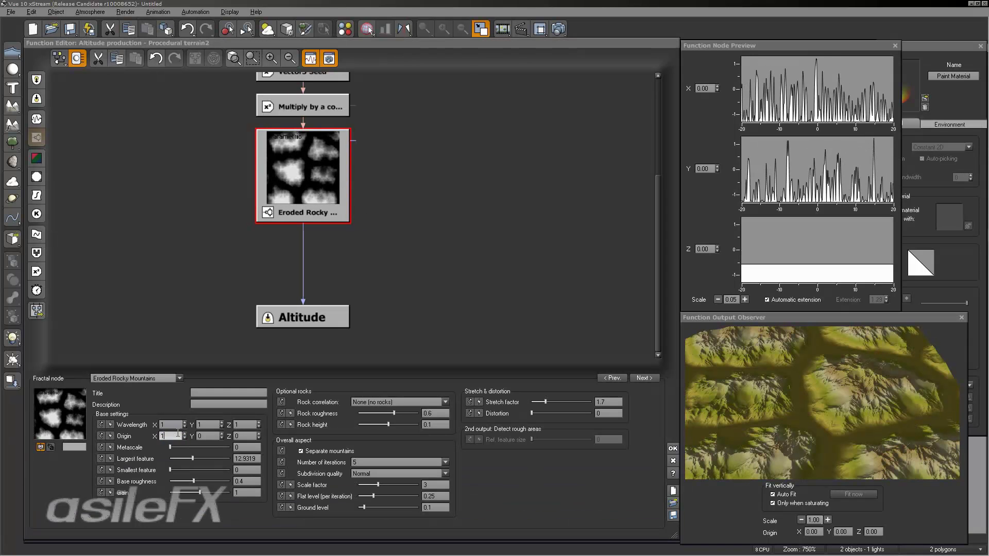
click(177, 435)
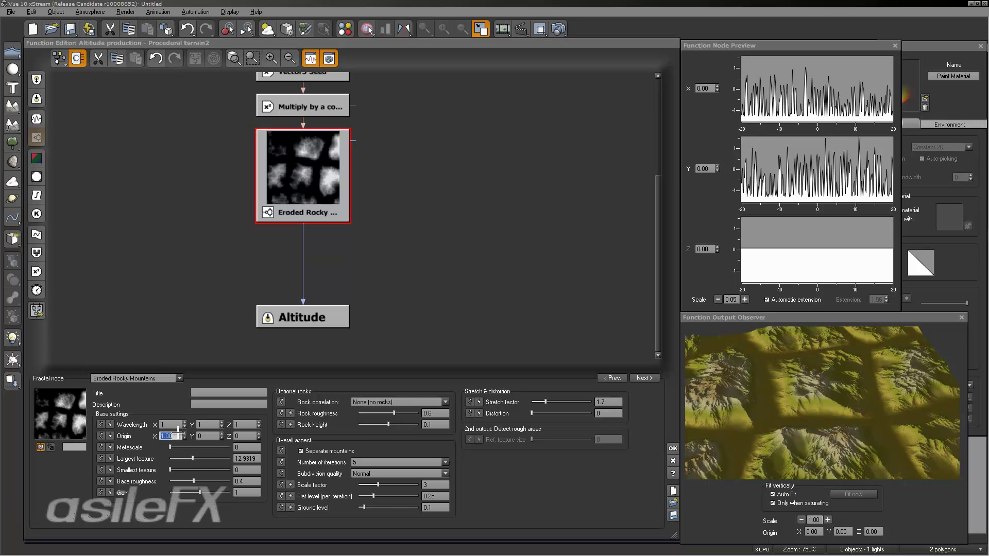
text(0)
key(Return)
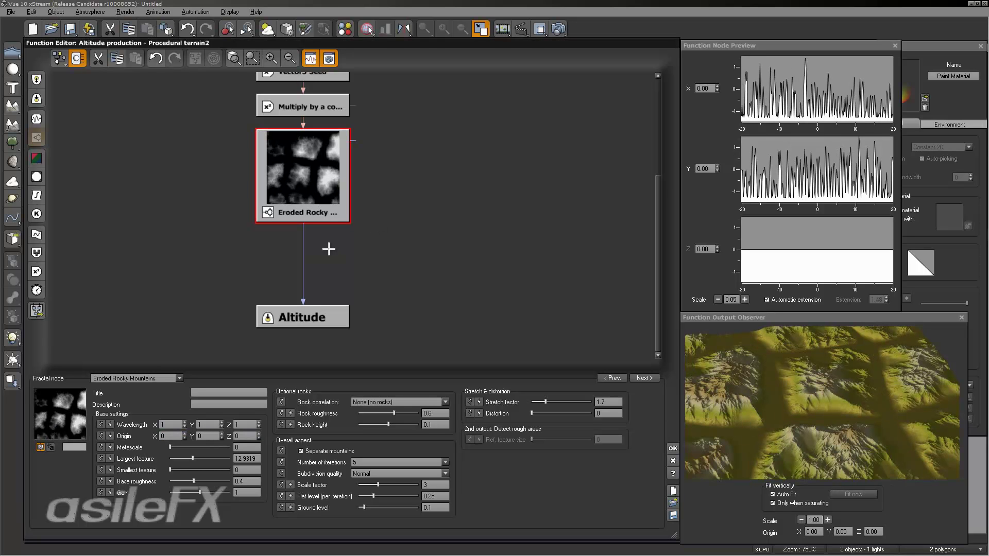
- Replace the link into Altitude with the Eroded Rocky Mountains node's Evaluate in 3D output
click(303, 255)
key(Delete)
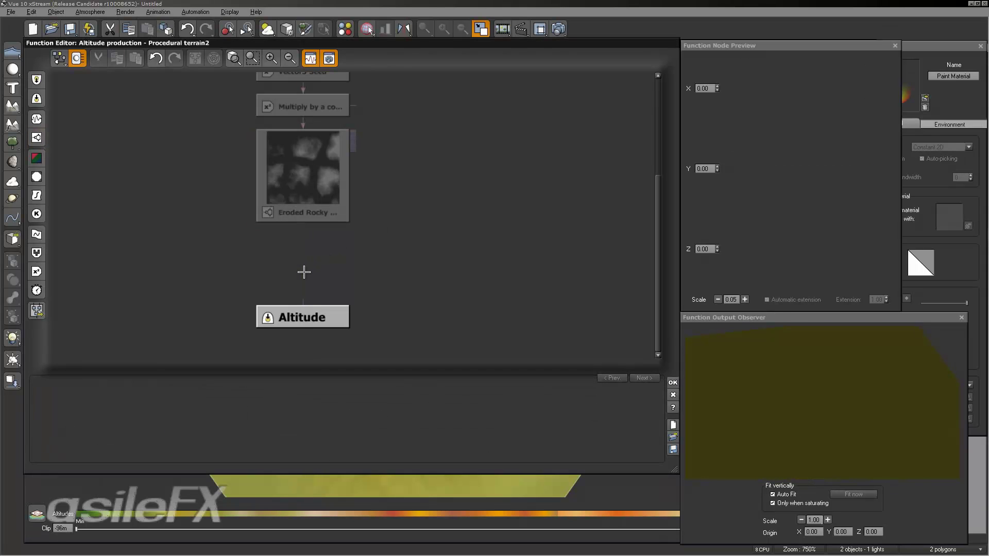
drag(303, 303, 323, 202)
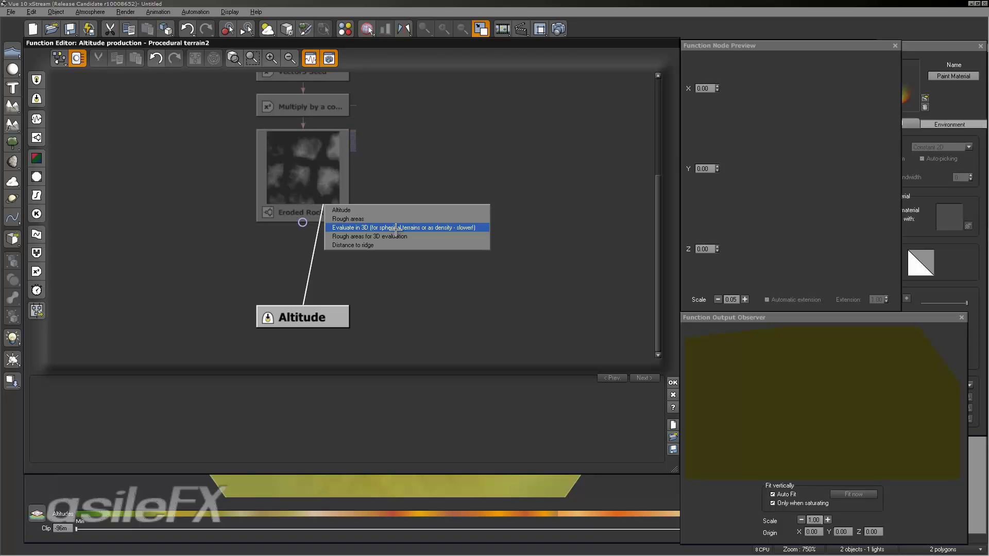
click(396, 228)
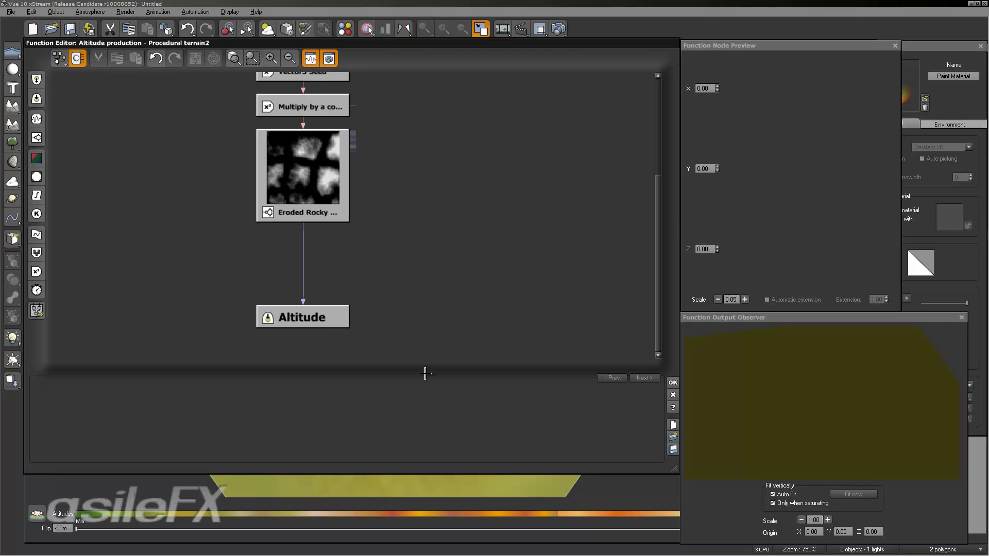
drag(791, 427, 748, 426)
- Try Origin Z values of 1, 50 and 60 on the Eroded Rocky Mountains node and set Origin Z to 111
click(284, 163)
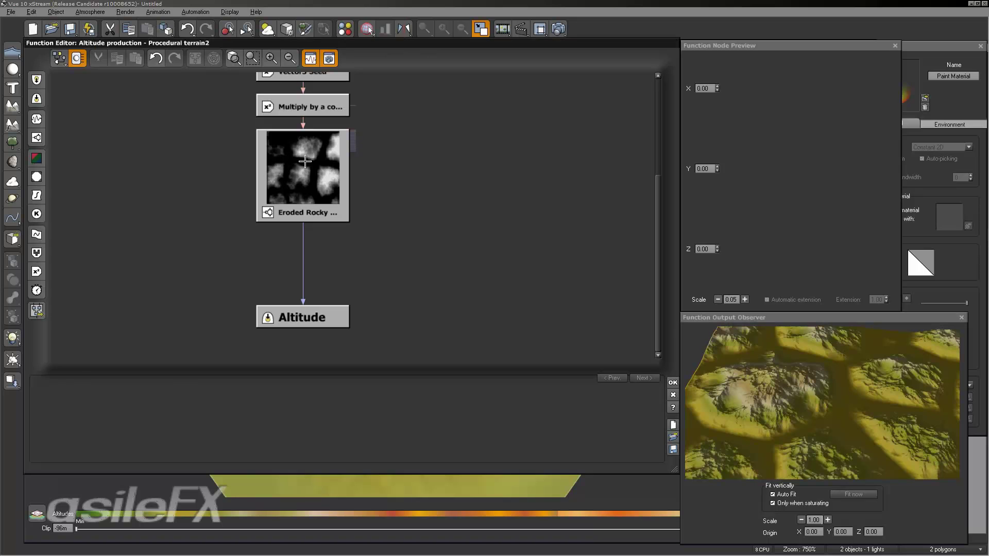
click(249, 436)
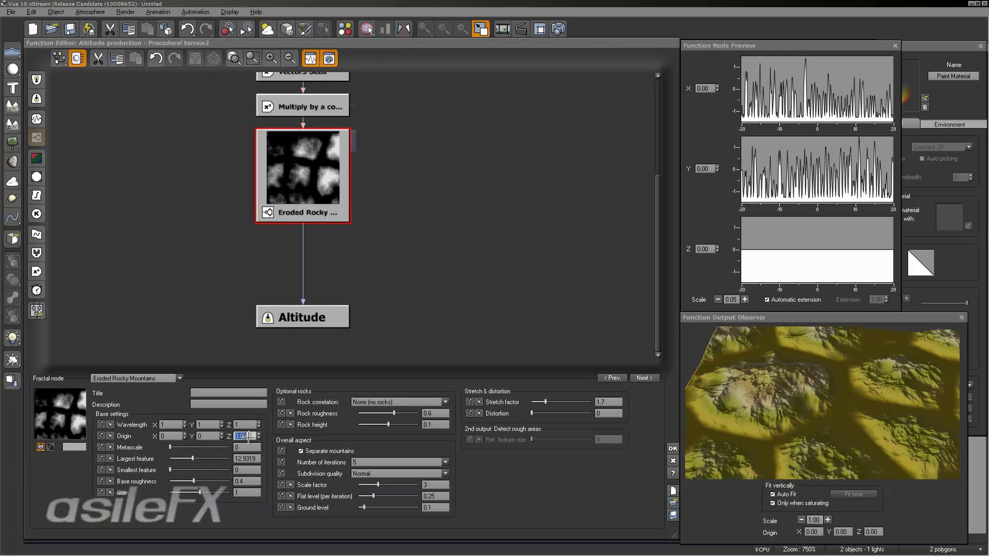
text(1)
key(Return)
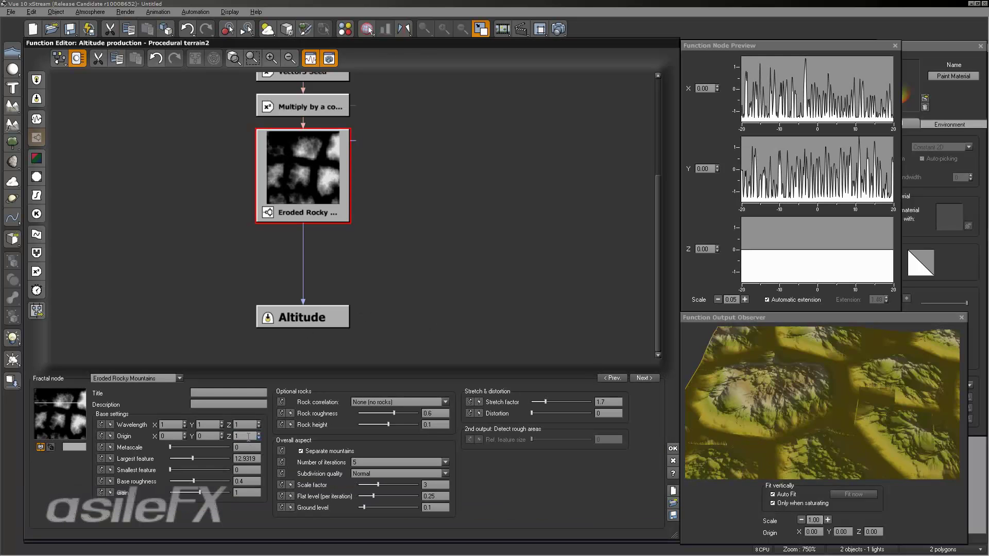
text(50)
key(Return)
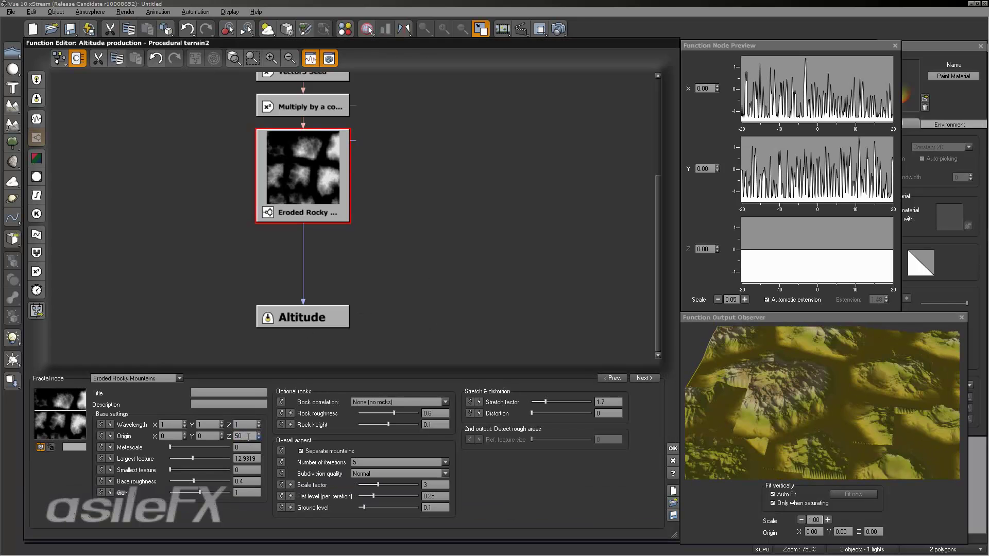
click(249, 436)
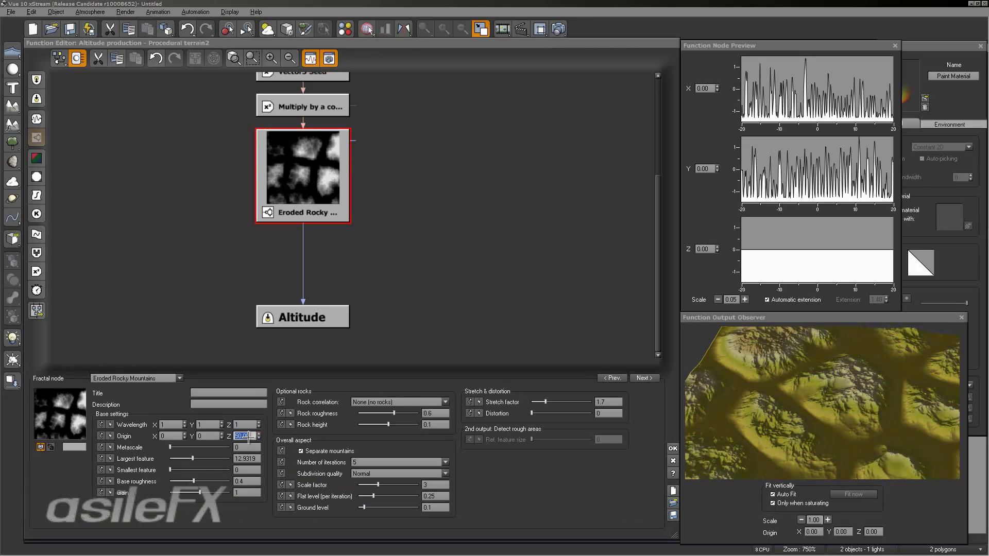
text(60)
key(Return)
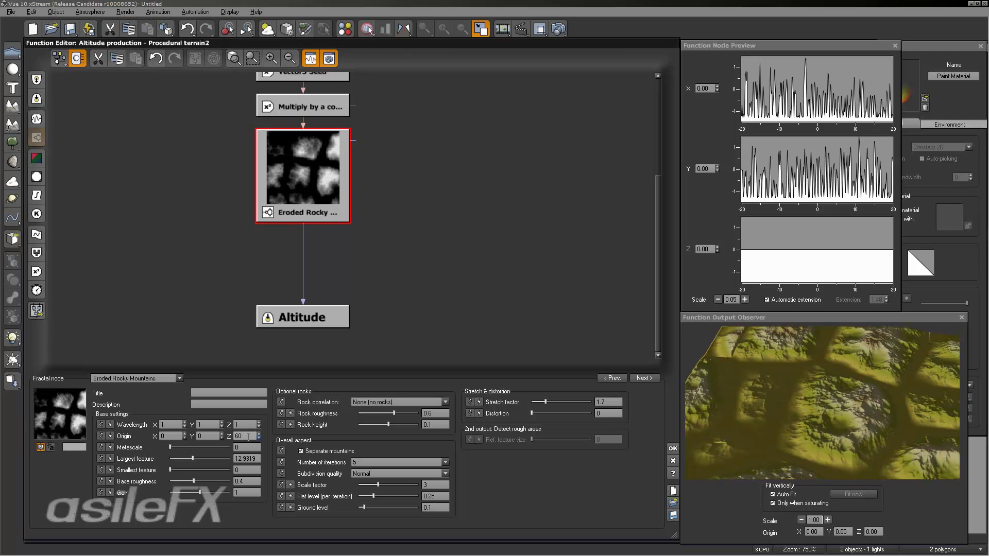
click(249, 436)
text(111)
key(Return)
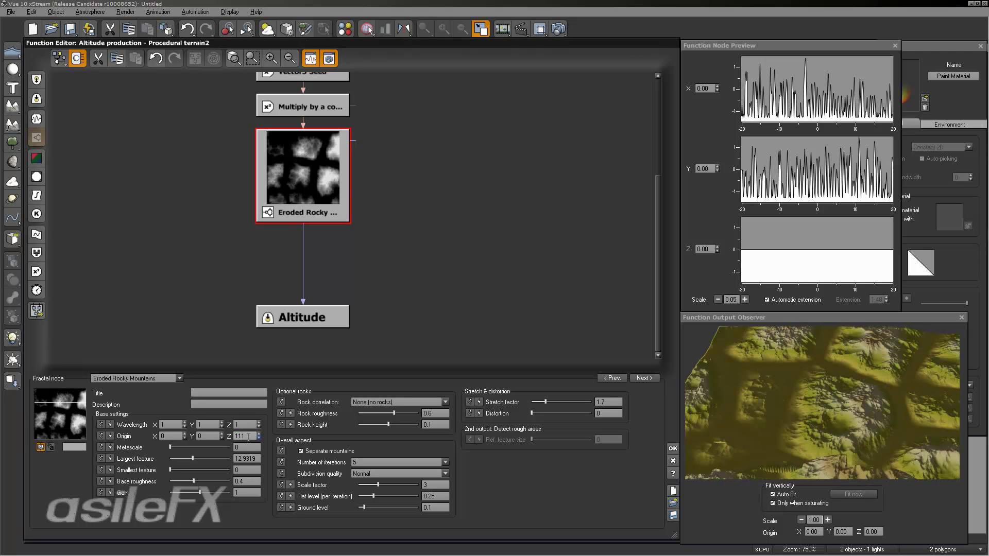
drag(840, 408, 742, 403)
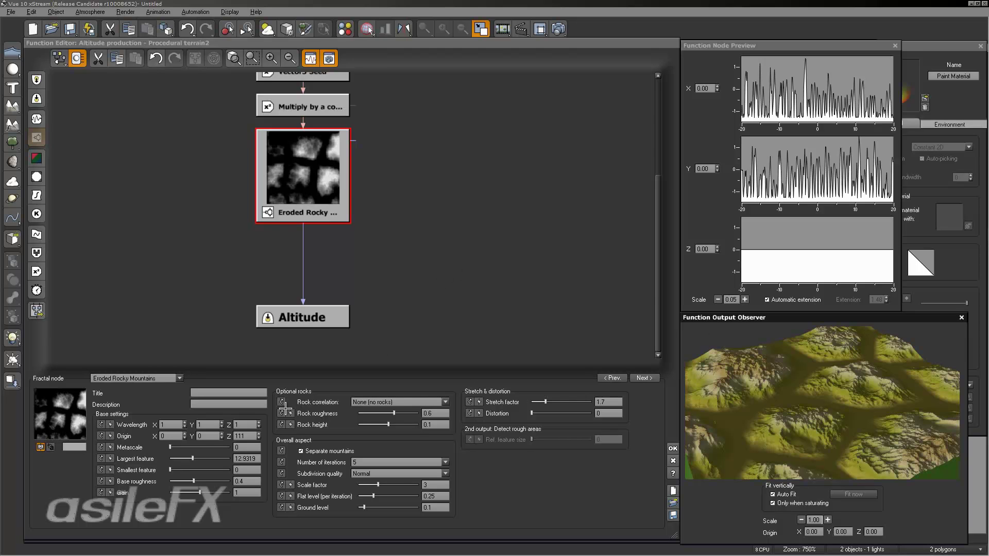
- Delete the Evaluate in 3D link into Altitude and reconnect the Eroded Rocky Mountains node through its Altitude output
click(300, 249)
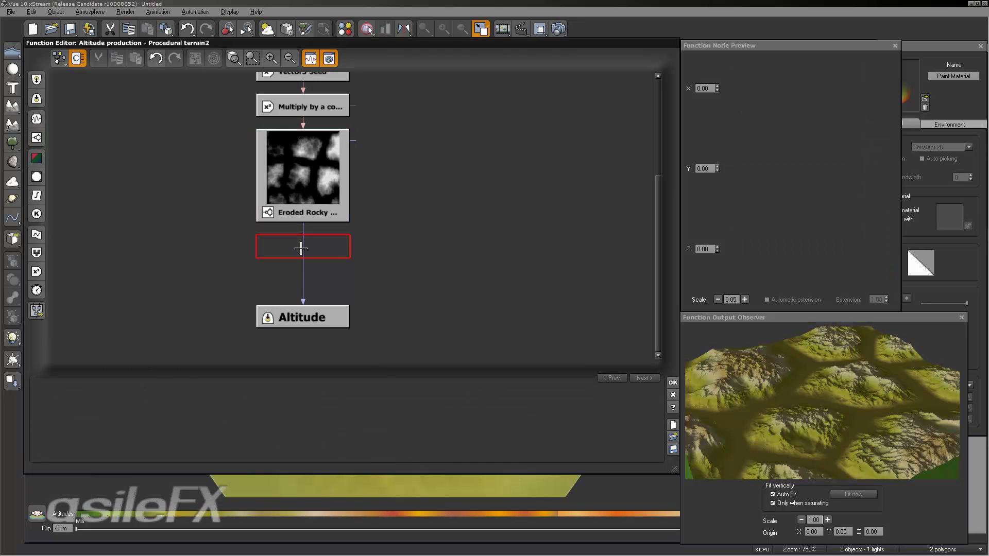
click(303, 257)
key(Delete)
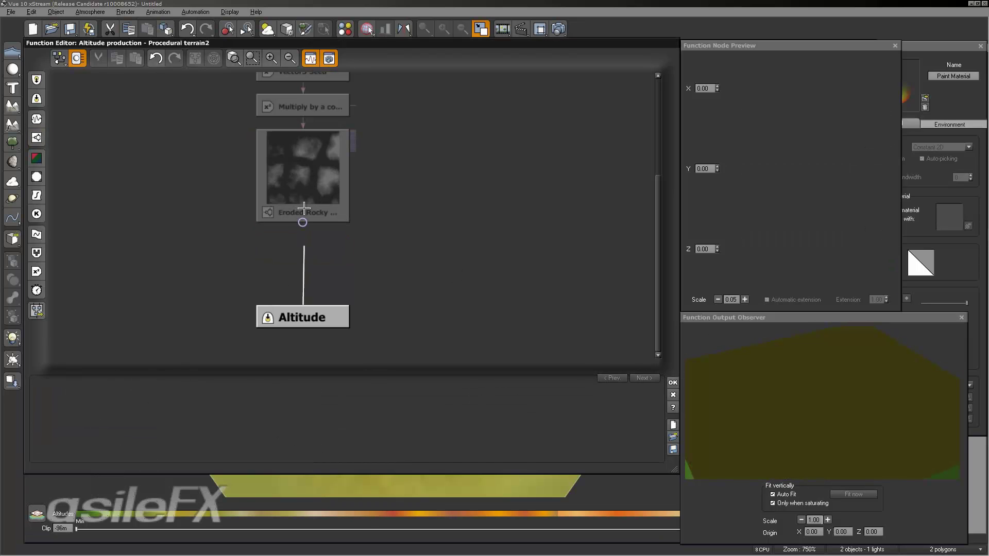
drag(303, 221, 303, 308)
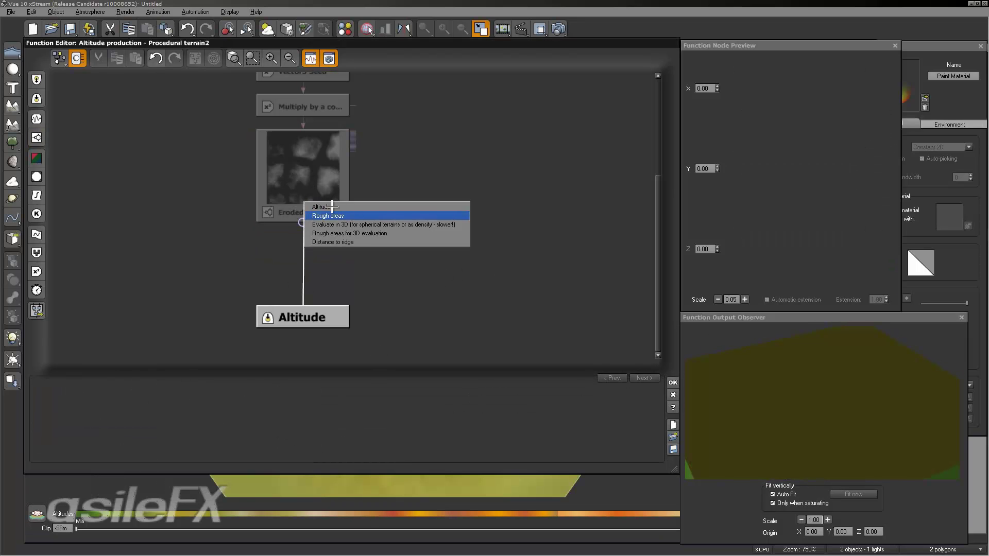
click(361, 208)
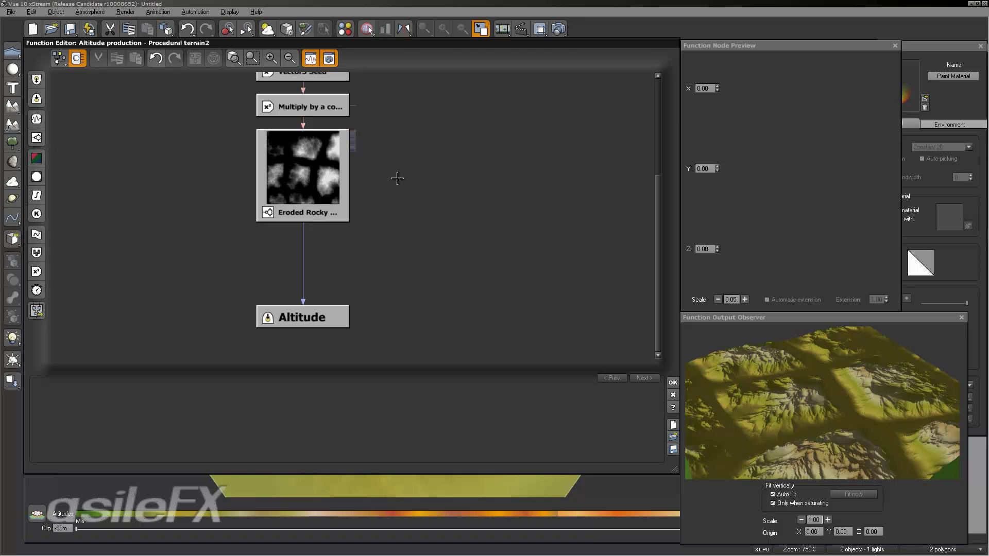
- Reposition the Eroded Rocky Mountains node between the multiply node and Altitude, and set its Distortion to about 0.24
click(397, 179)
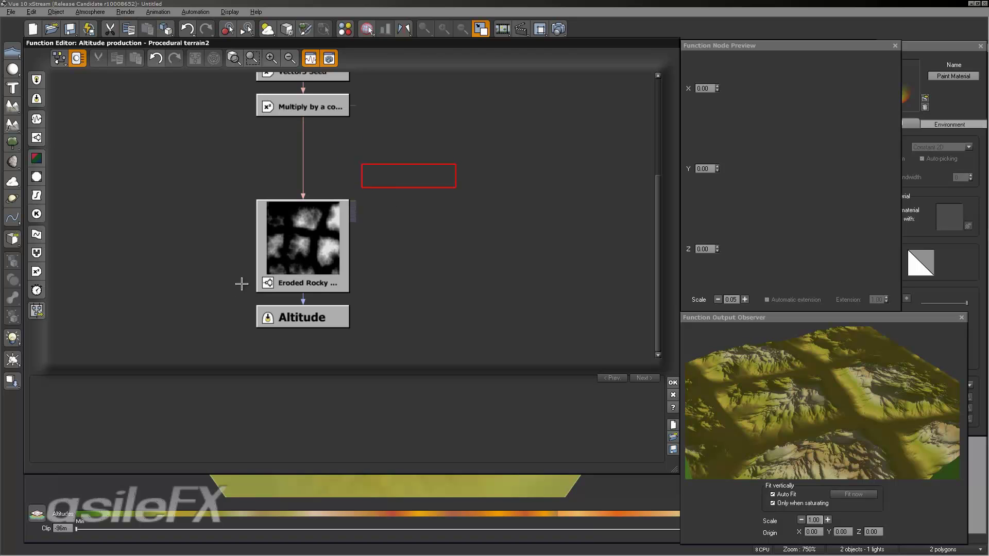
drag(316, 227, 314, 182)
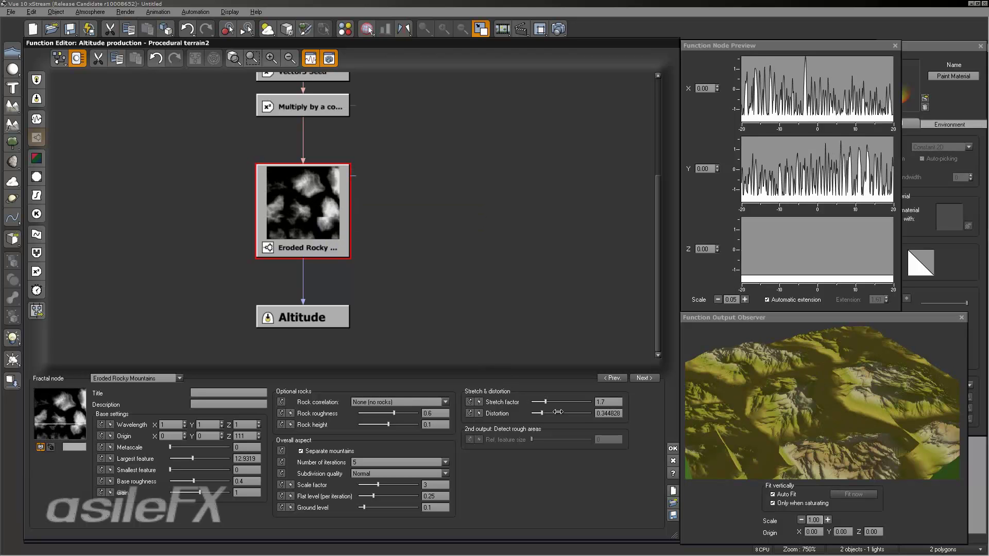
drag(819, 402, 689, 353)
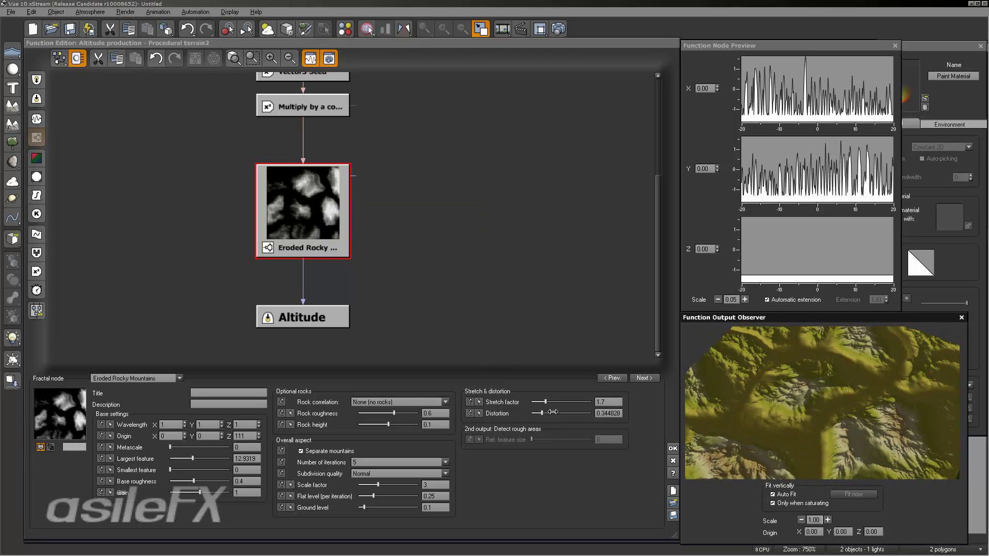
drag(551, 411, 548, 412)
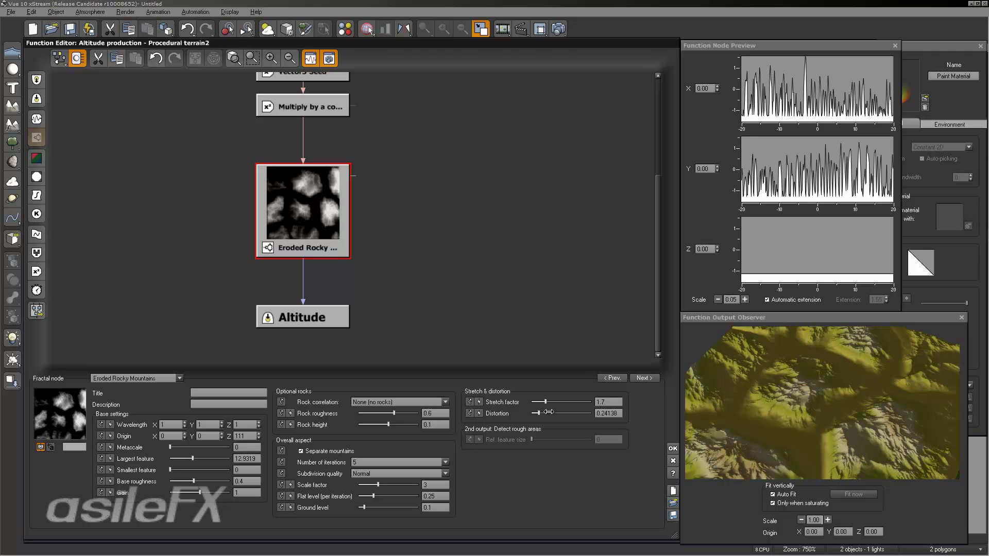
- Set the Eroded Rocky Mountains node's Stretch factor to about 1.96 and change its fractal type to Rocky Mountains
mouse_move(548, 411)
mouse_down()
mouse_move(582, 404)
mouse_move(560, 403)
mouse_up()
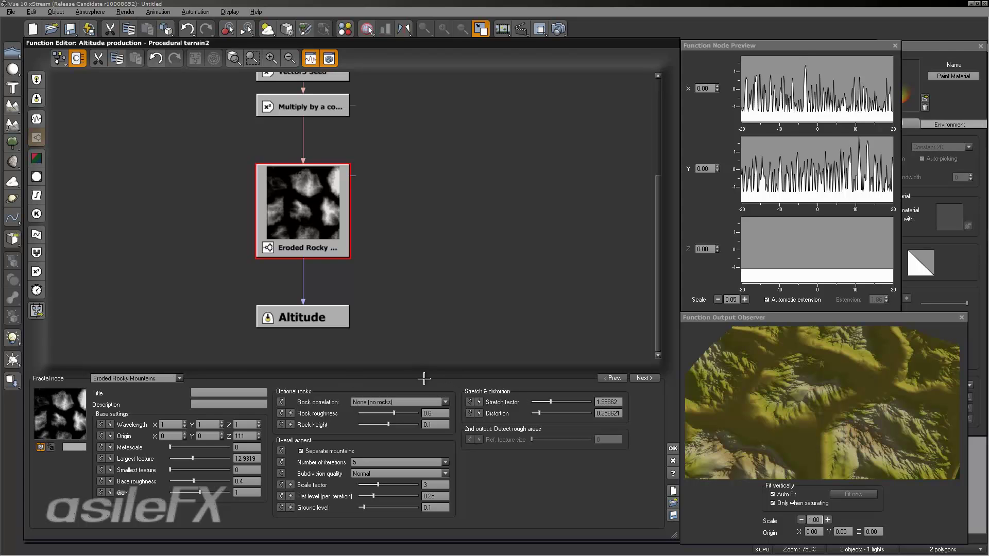
click(144, 378)
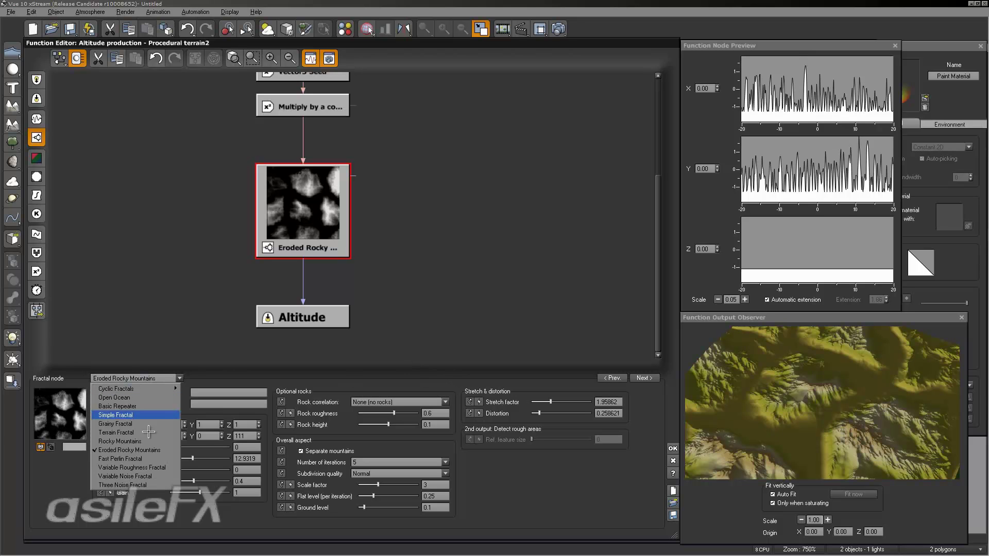
click(151, 441)
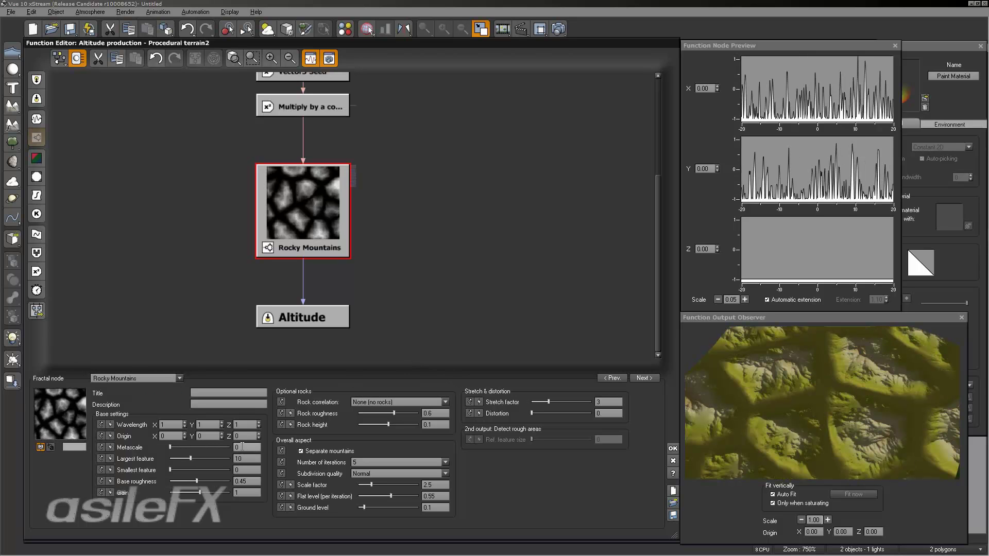
- Set the output observer's Scale to 2.00 and adjust the Rocky Mountains node's Stretch factor to about 3.72
drag(560, 402, 592, 405)
right_drag(794, 404, 834, 448)
click(827, 519)
mouse_move(805, 404)
mouse_down()
mouse_move(838, 393)
mouse_move(819, 404)
mouse_up()
mouse_move(566, 402)
mouse_down()
mouse_move(550, 401)
mouse_move(559, 400)
mouse_up()
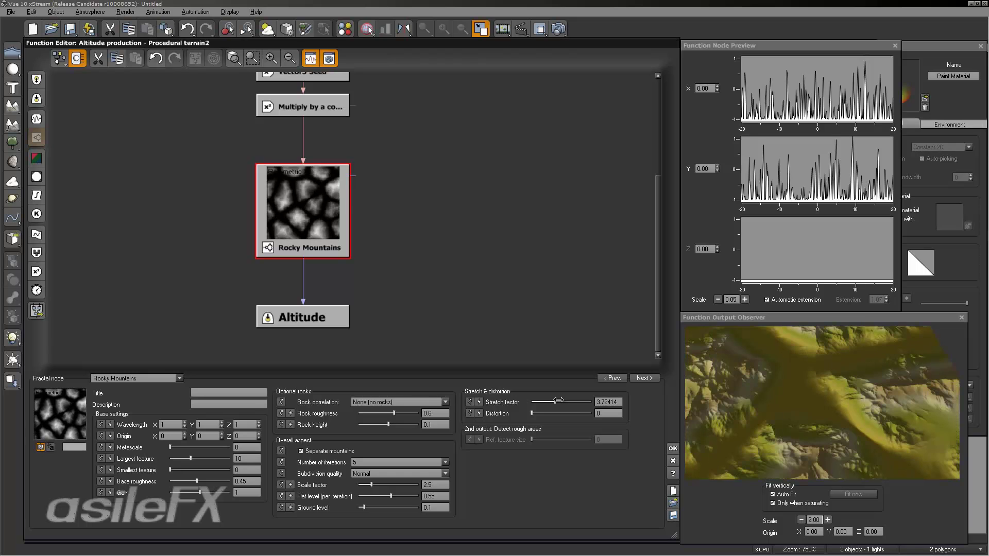
mouse_move(775, 397)
mouse_down()
mouse_move(749, 391)
mouse_move(774, 412)
mouse_up()
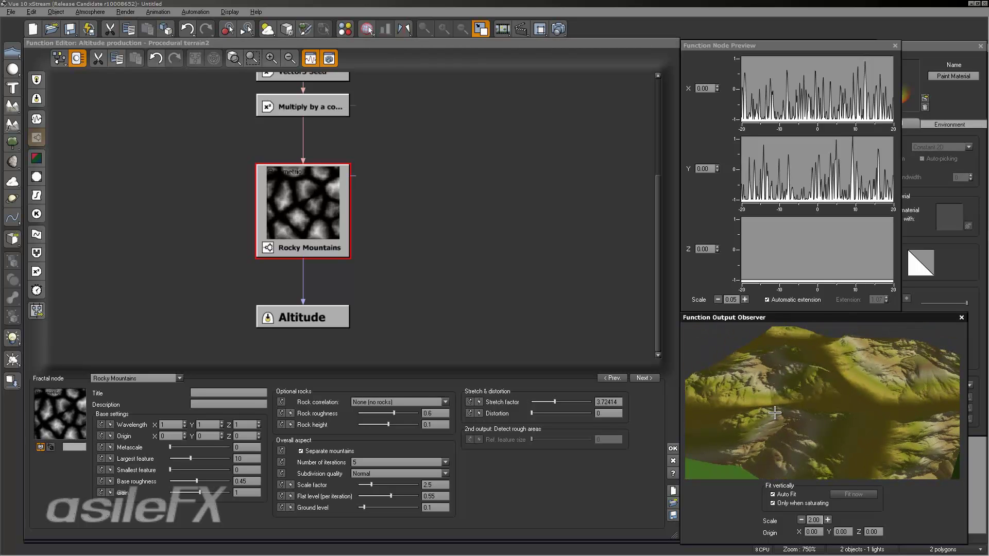
drag(805, 407, 818, 404)
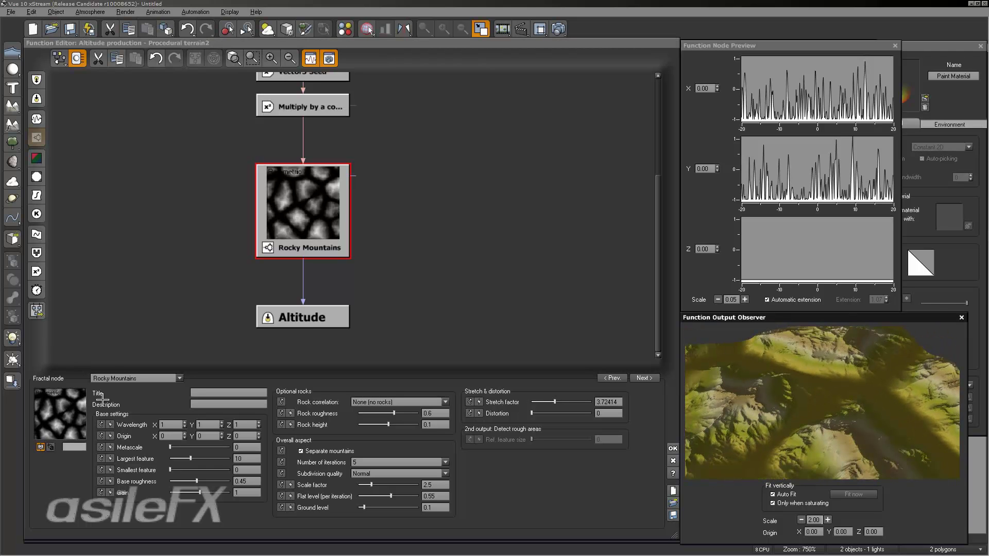
- Change the fractal type back to Eroded Rocky Mountains and set its Stretch factor to about 2.5
click(118, 378)
click(169, 441)
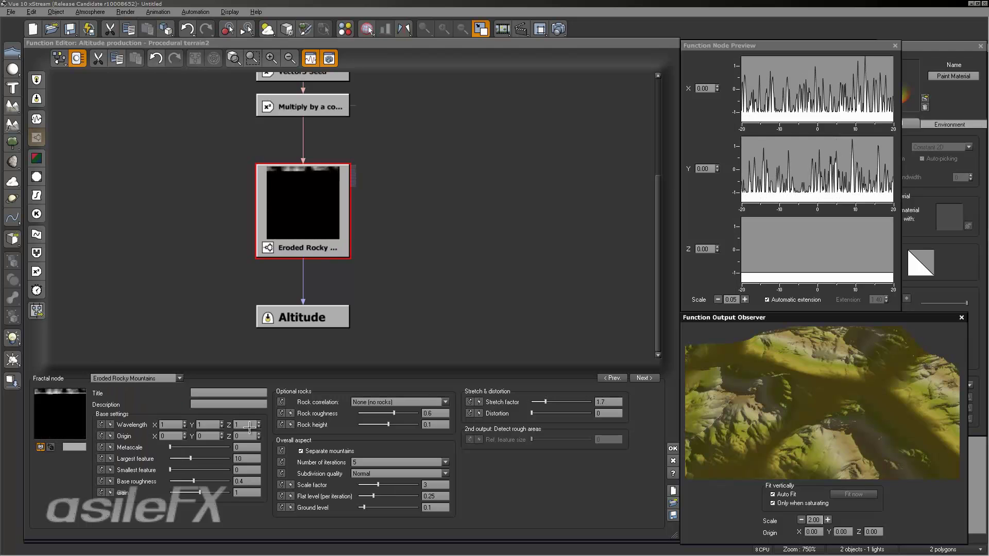
click(561, 403)
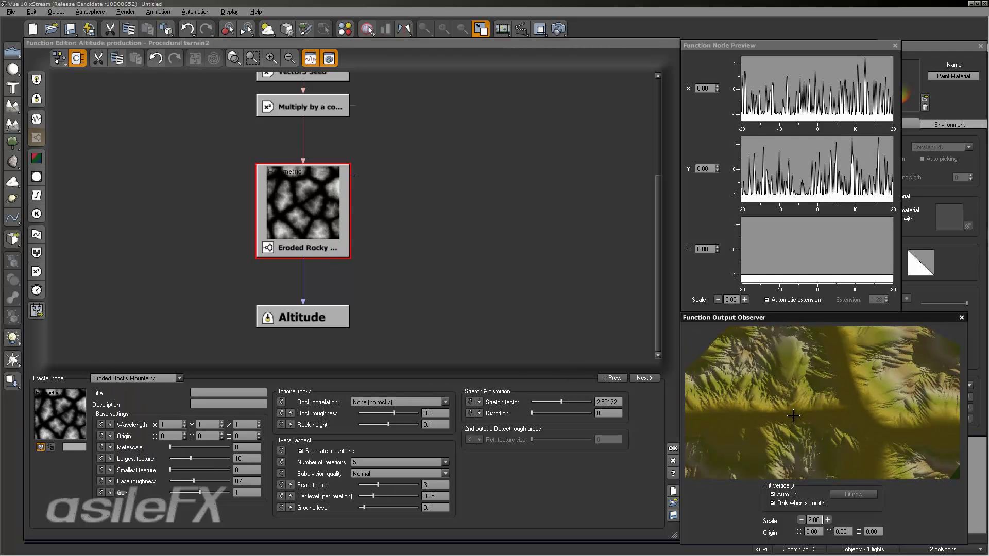
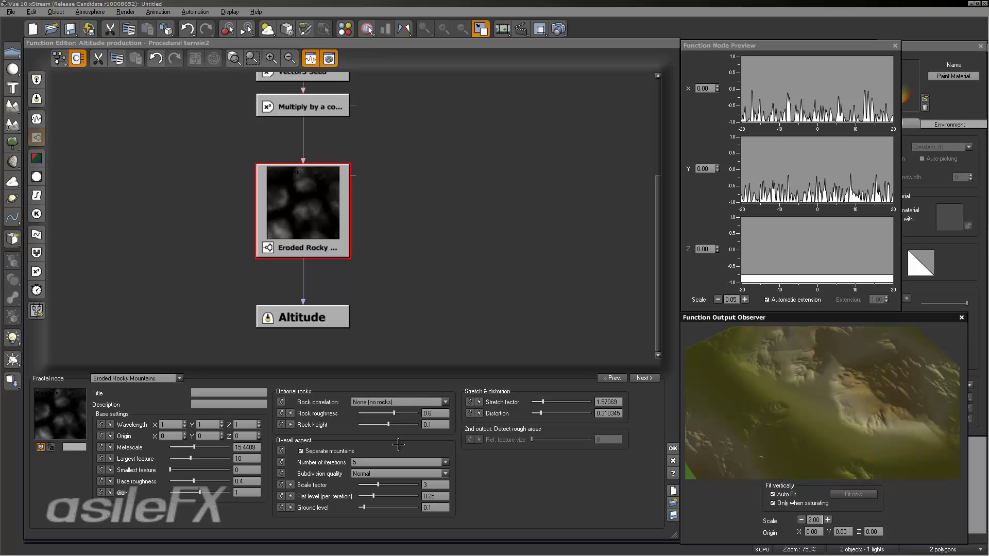
- Try Metascale values of 10 and 12 on the Eroded Rocky Mountains node
drag(736, 404, 753, 398)
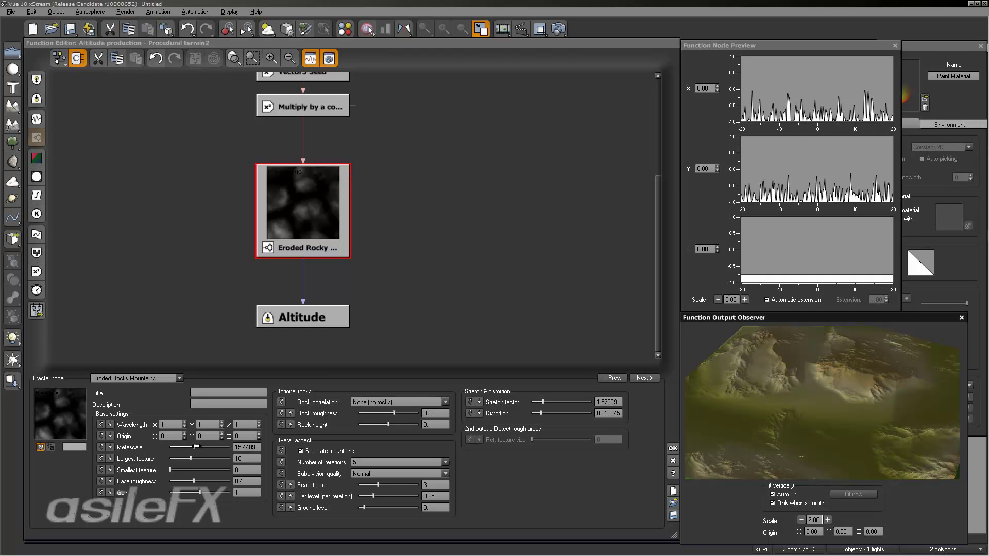
double_click(241, 446)
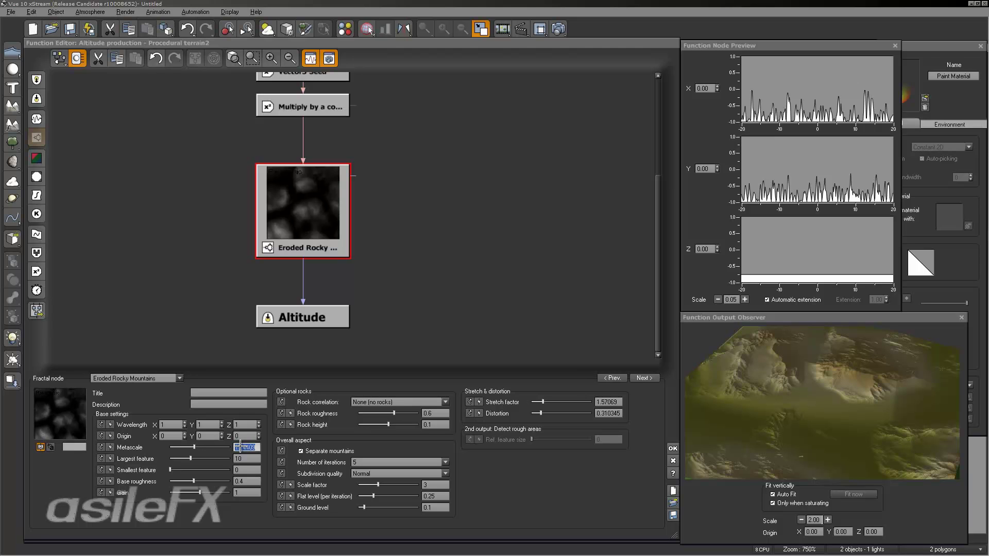
text(10.00)
key(Return)
double_click(240, 447)
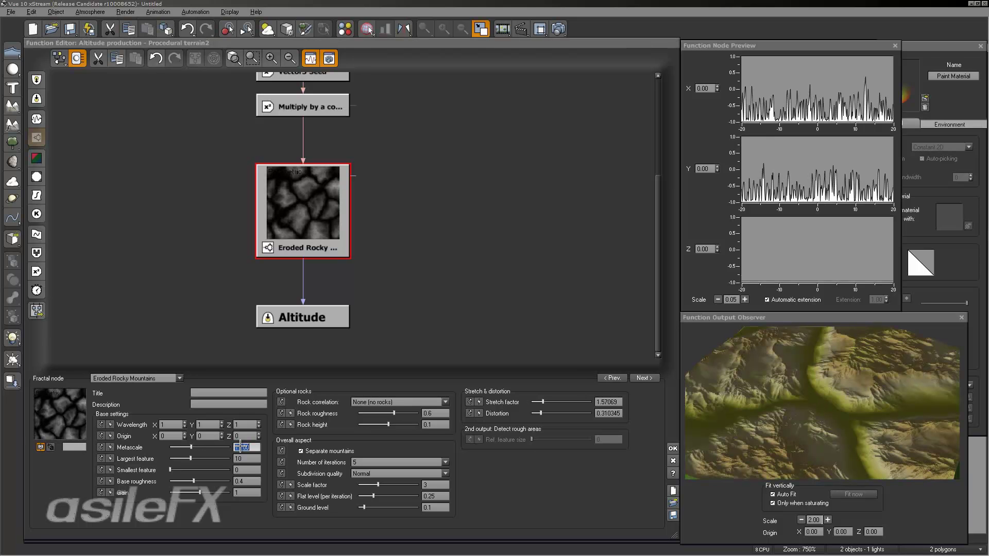
text(12)
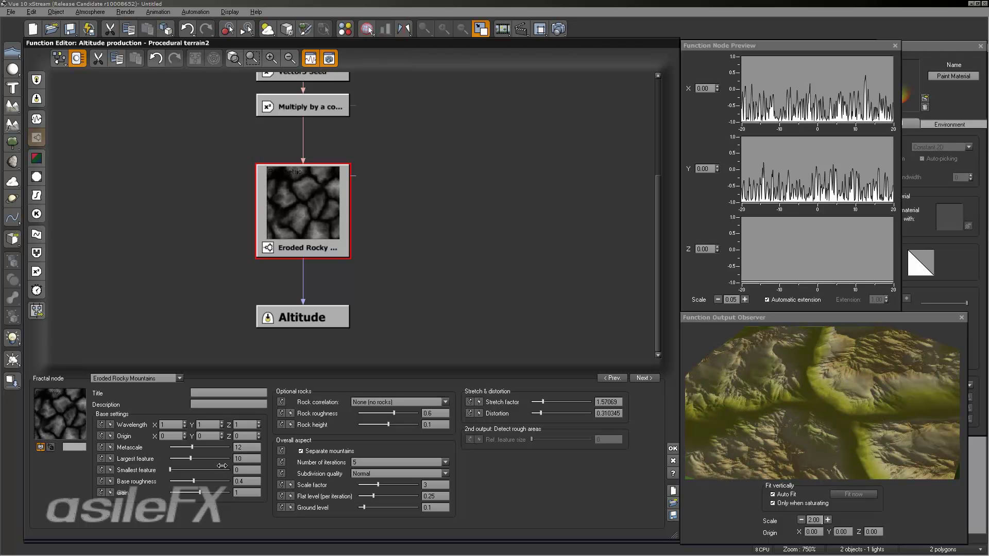
- Set the output observer's Scale to 1.00 and compare Metascale 0 with Metascale 12
click(800, 519)
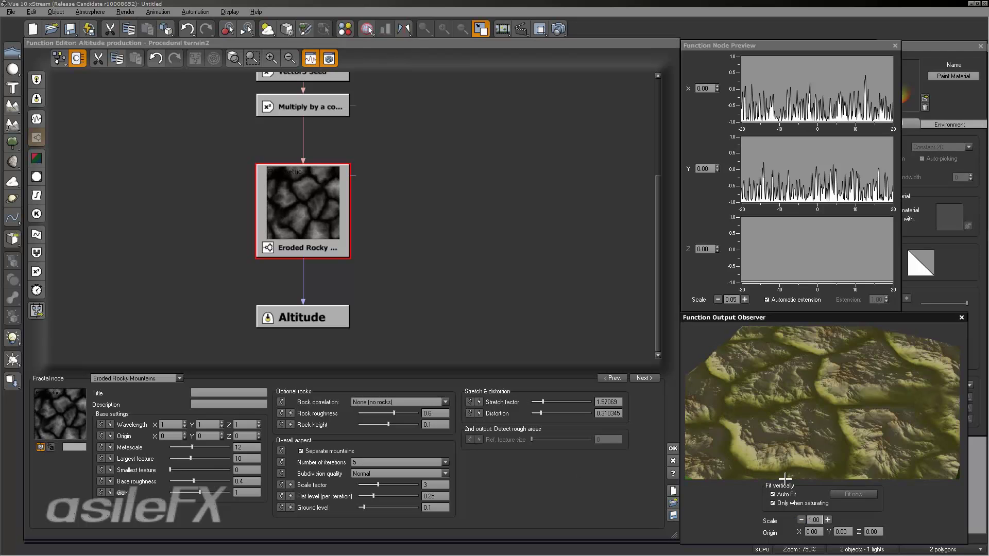
drag(851, 412, 795, 412)
drag(192, 447, 173, 446)
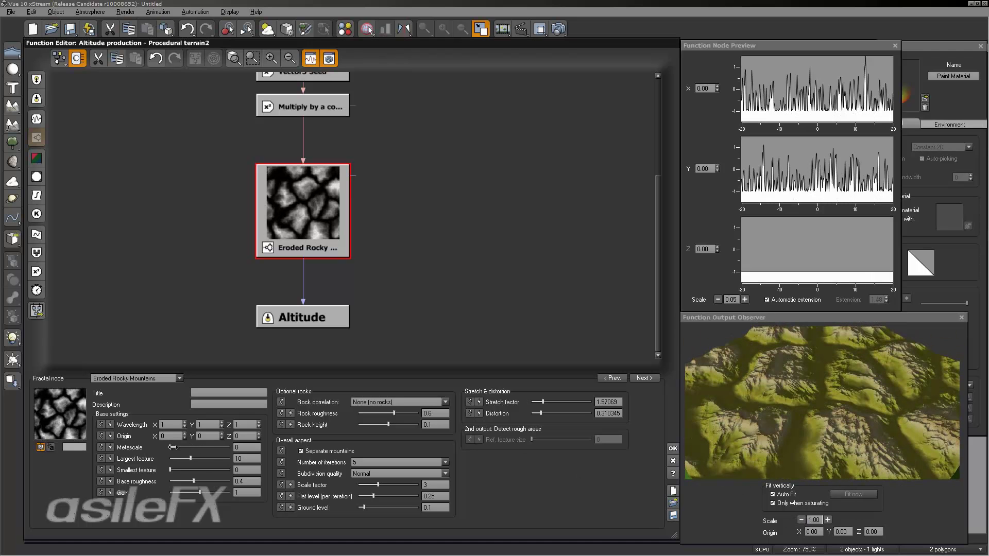
click(252, 445)
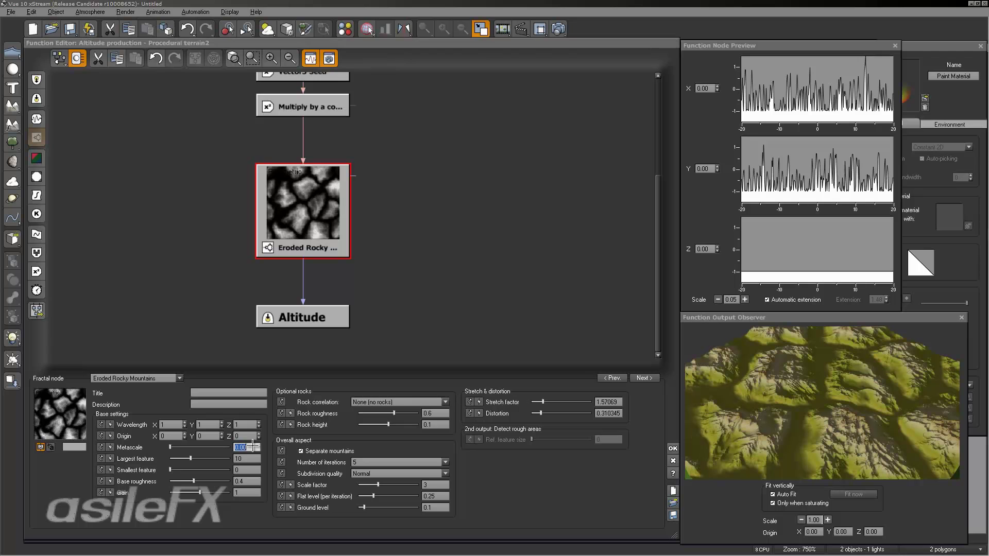
text(12)
key(Return)
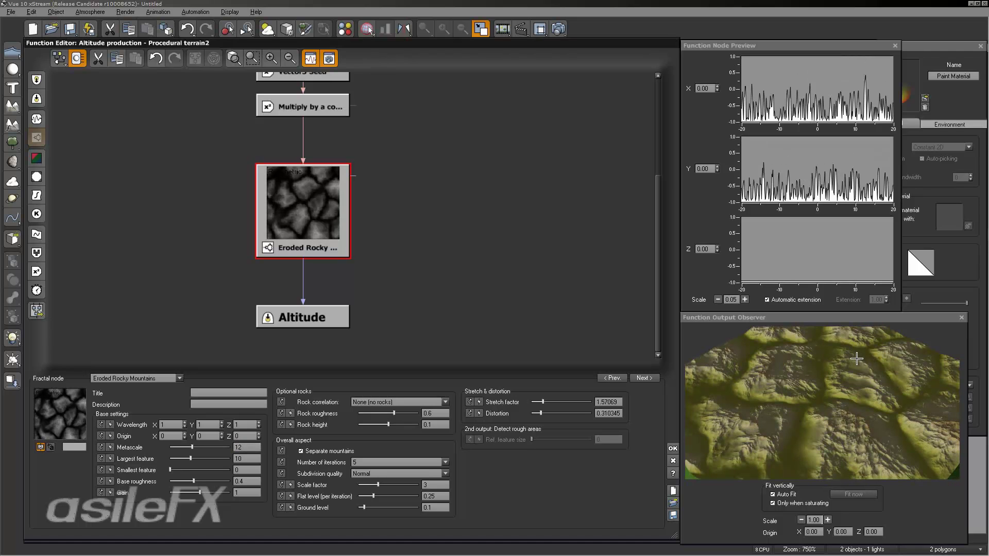
- Set the Eroded Rocky Mountains node's Metascale to 13 and view the terrain from another angle
click(255, 447)
text(13)
click(792, 401)
mouse_move(792, 401)
mouse_down()
mouse_move(813, 404)
mouse_move(842, 384)
mouse_move(806, 406)
mouse_up()
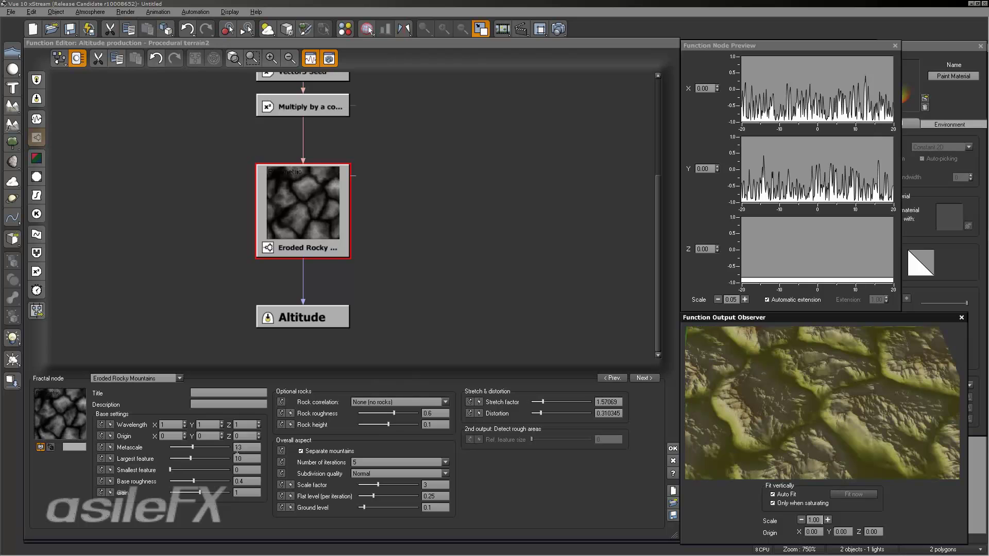
- Turn off Separate mountains and raise the Metascale to about 17.86, inspecting the terrain from several angles
click(319, 451)
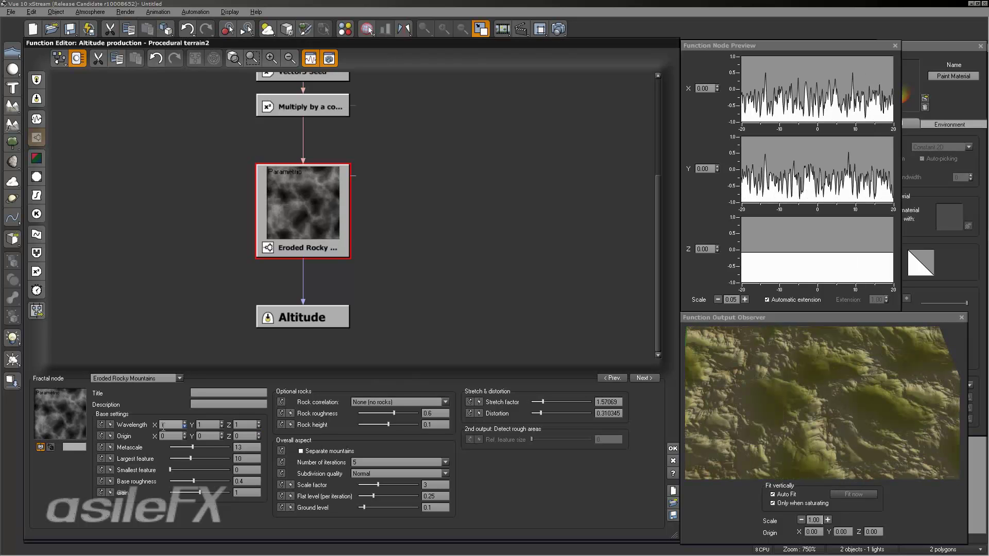
drag(200, 446, 202, 446)
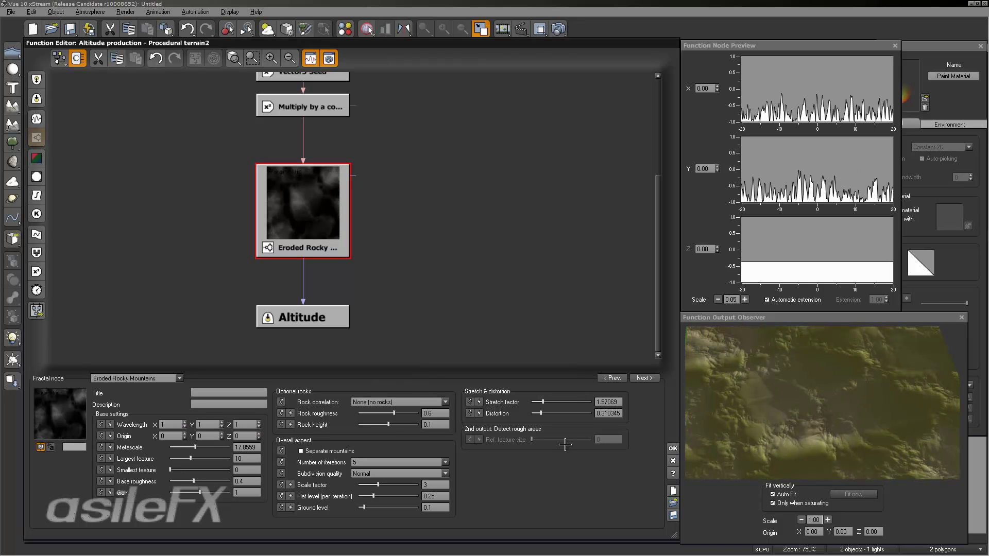
drag(820, 426, 761, 418)
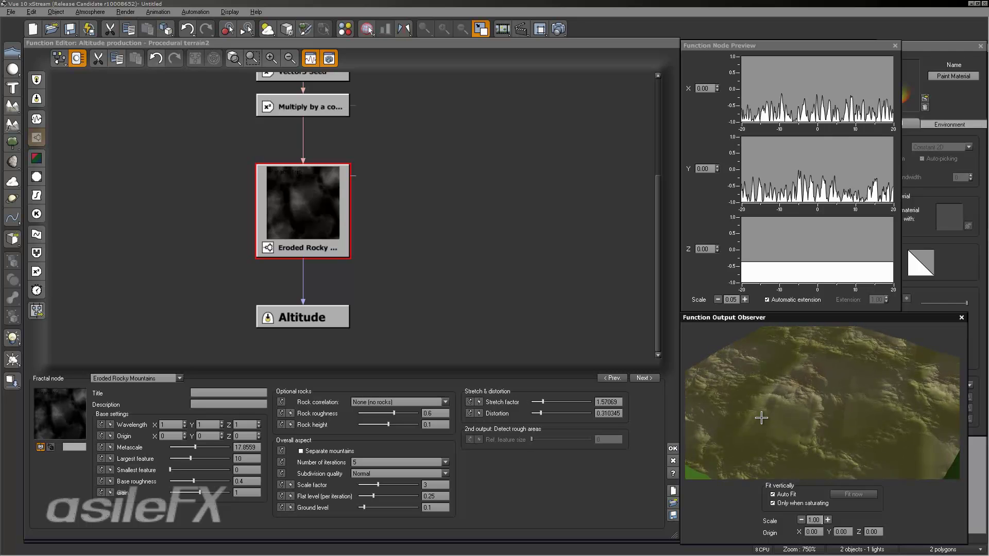
drag(803, 419, 899, 353)
- Turn Separate mountains back on and compare the terrain preview
click(340, 453)
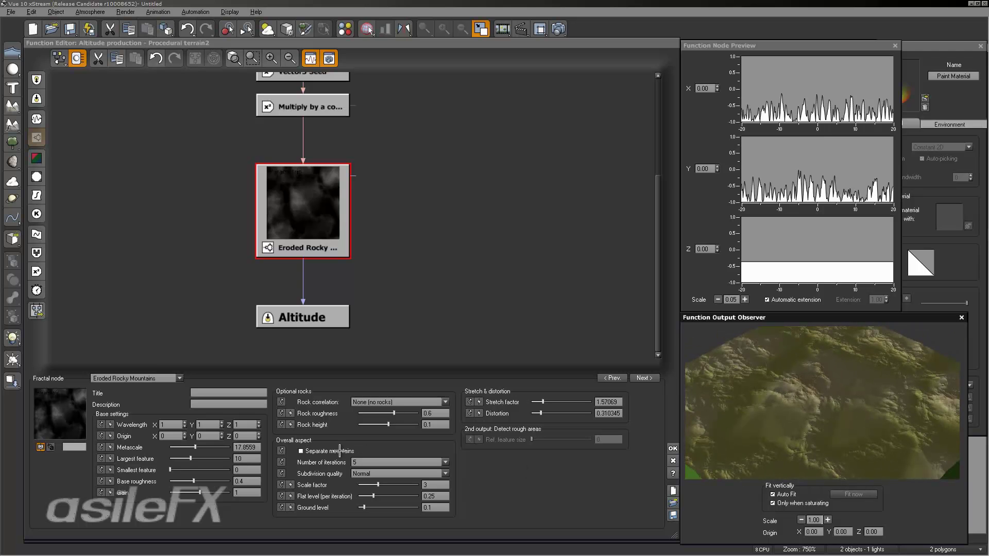
click(340, 451)
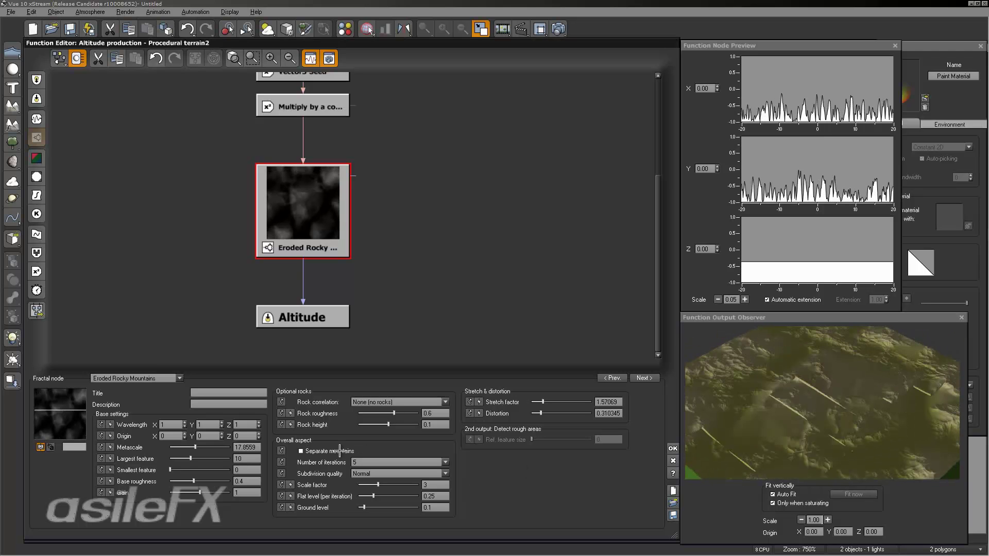
click(339, 451)
drag(852, 387, 811, 416)
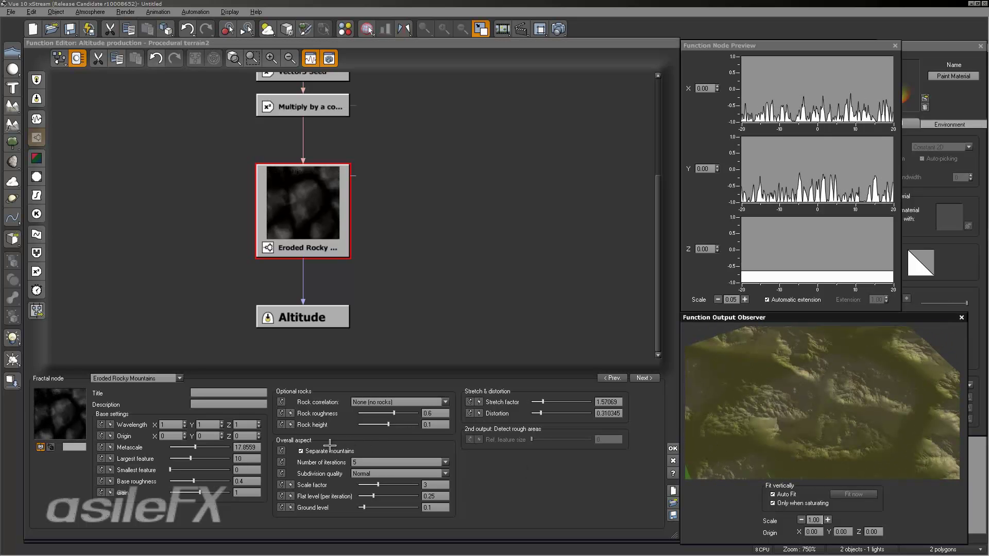
- Set the Eroded Rocky Mountains node's Metascale to 11 and the output observer's Scale to 2.00
click(214, 449)
drag(212, 449, 213, 448)
double_click(254, 448)
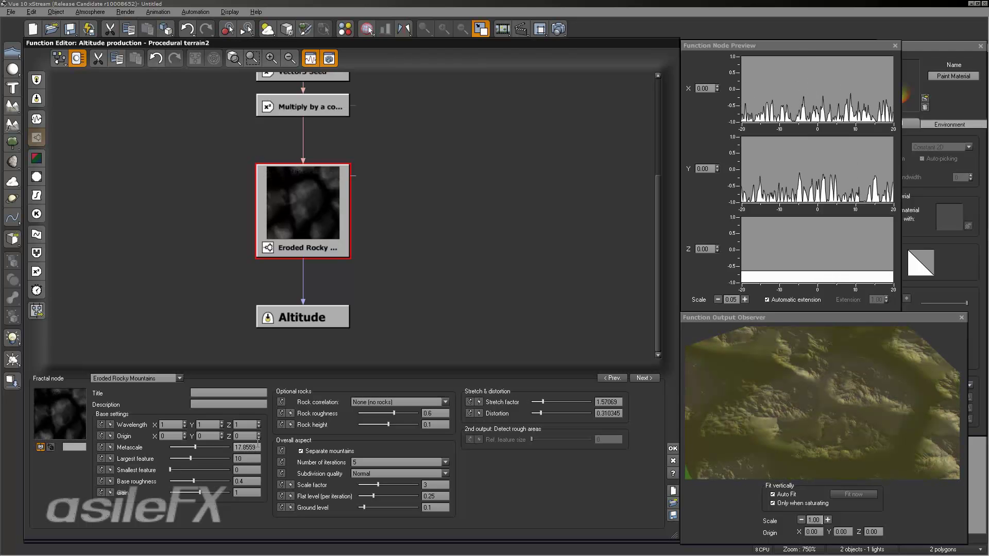
text(11)
key(Return)
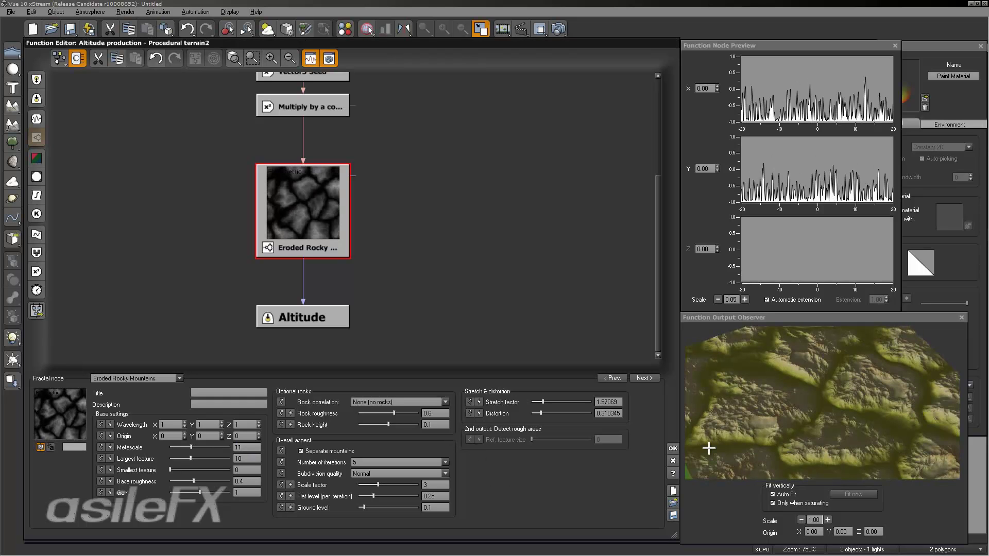
drag(863, 425, 833, 445)
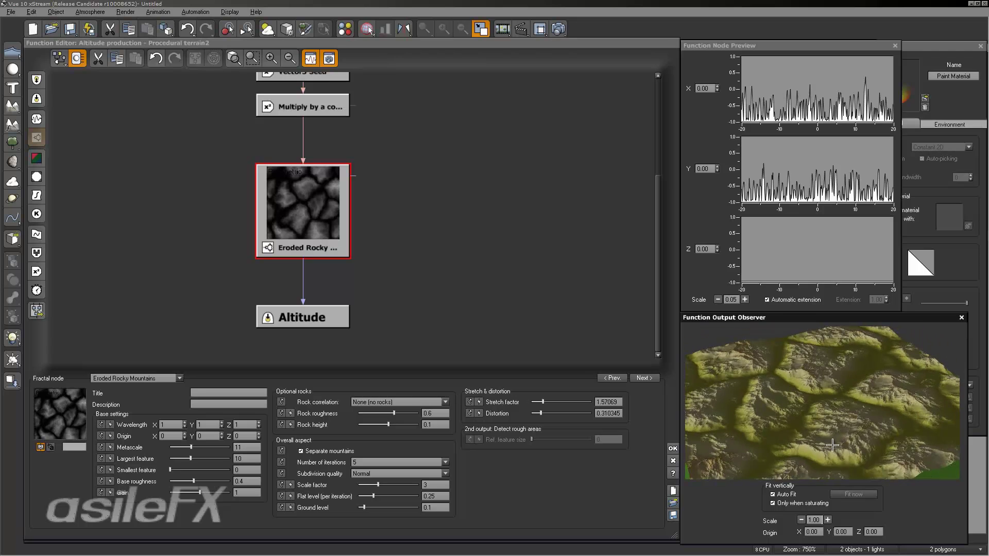
click(827, 519)
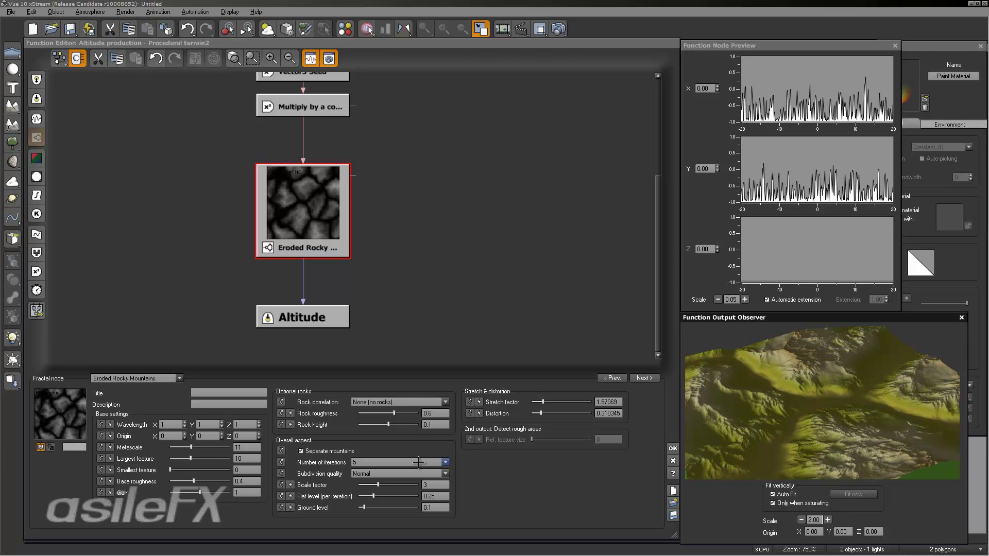
- Compare the terrain with the Number of iterations set to 2, 3 and 4
click(400, 460)
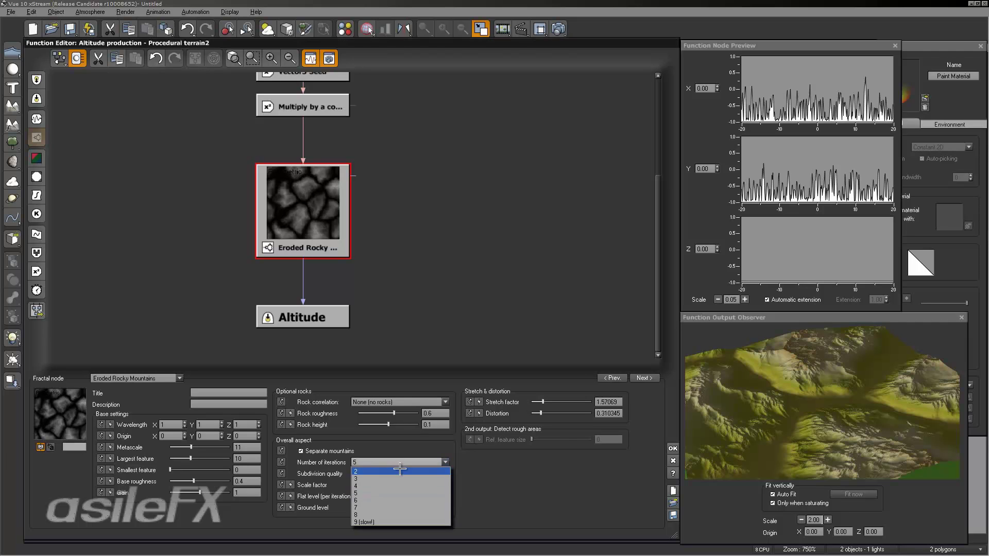
click(399, 469)
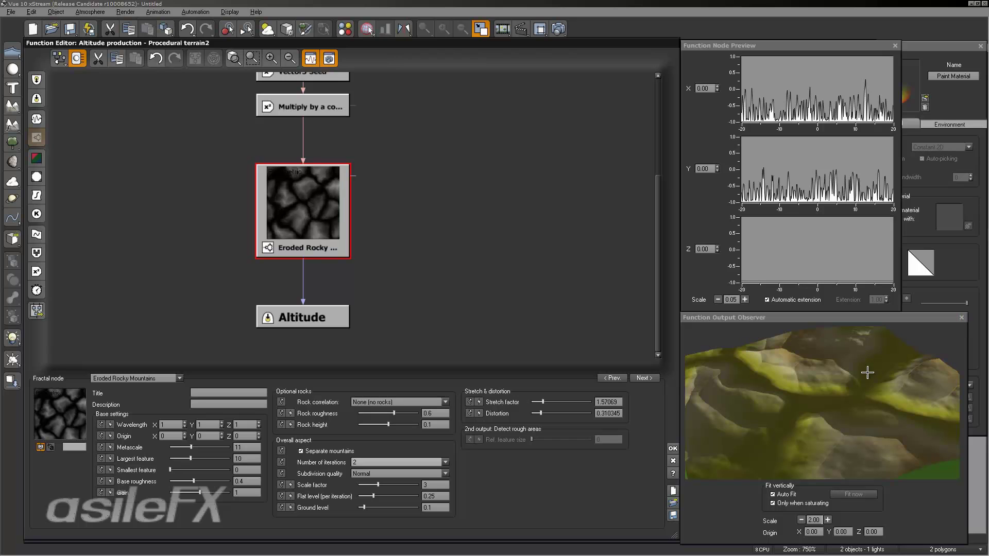
click(364, 463)
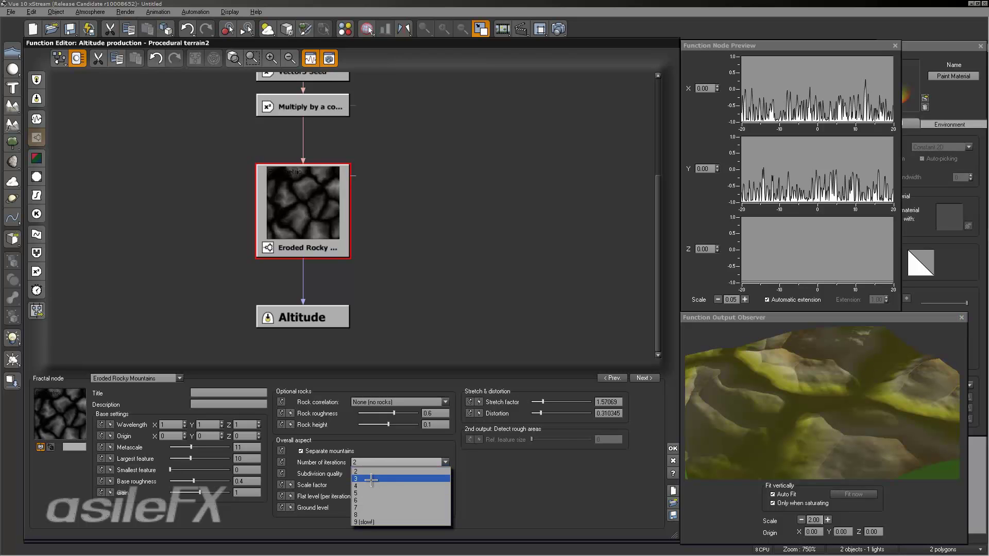
click(371, 479)
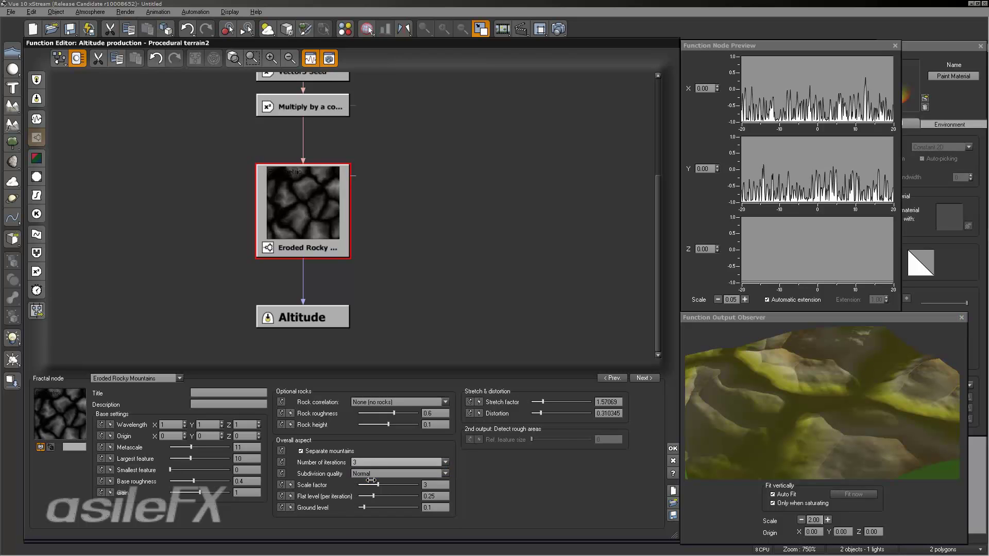
click(400, 461)
click(391, 488)
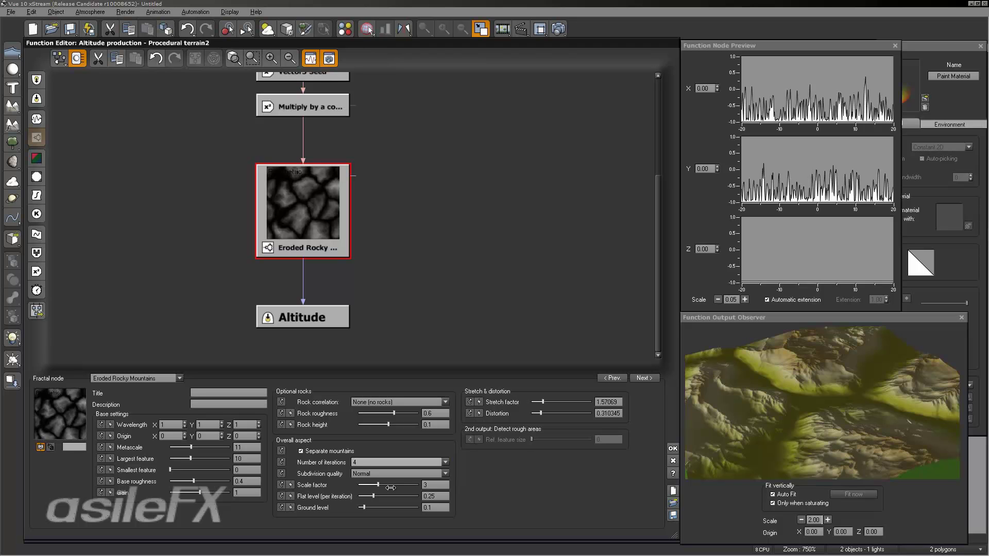
drag(777, 417, 732, 341)
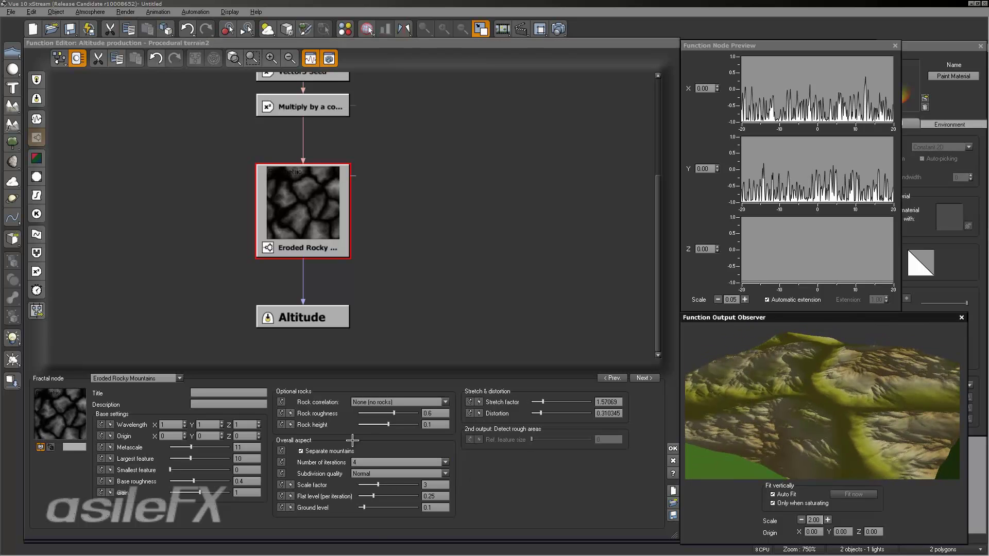
- Set the Number of iterations to 6 and inspect the added erosion detail in the preview
click(371, 462)
click(374, 500)
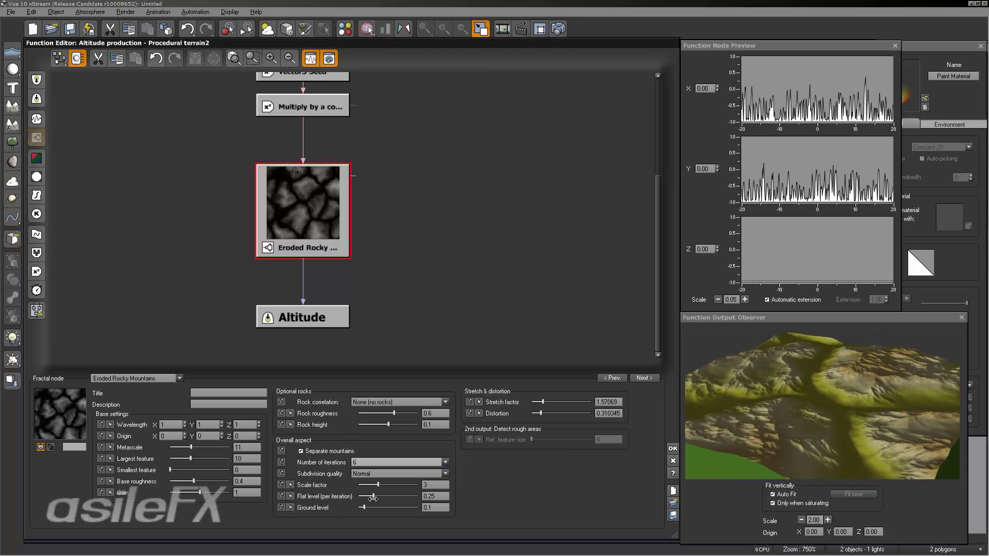
drag(829, 405, 860, 407)
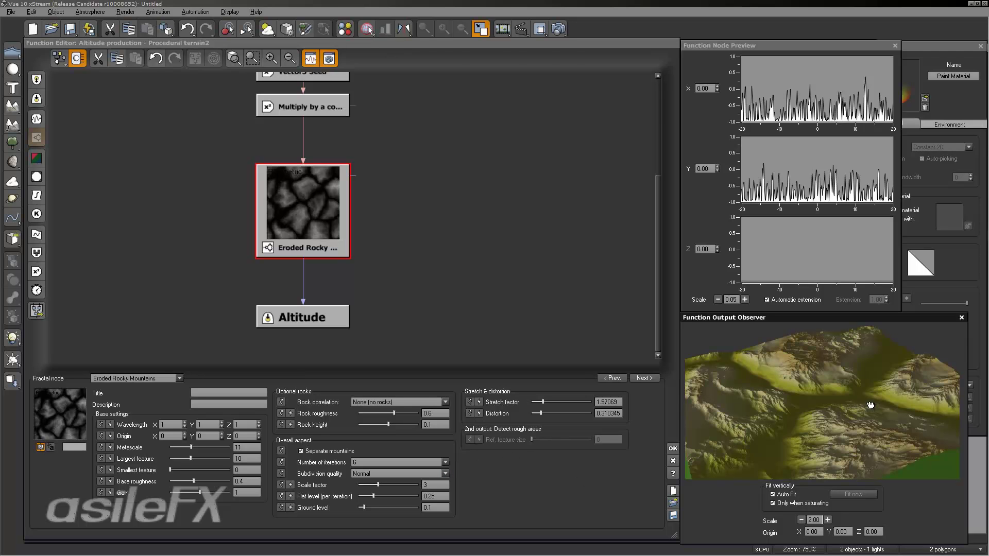
drag(872, 405, 869, 413)
- Enlarge the output observer's Scale to 8.00, then reduce it to 4.00 while inspecting the terrain
click(828, 520)
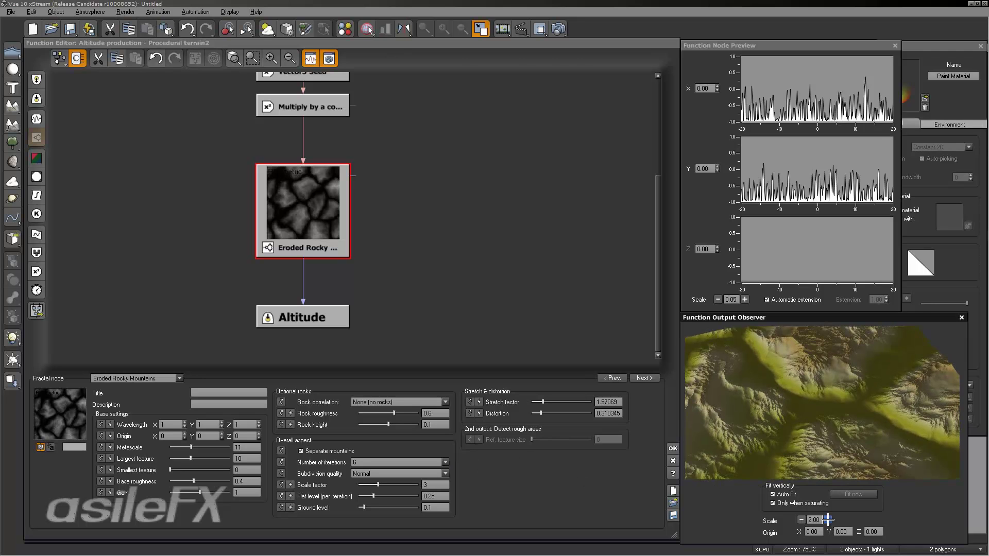
click(827, 519)
drag(872, 410, 768, 466)
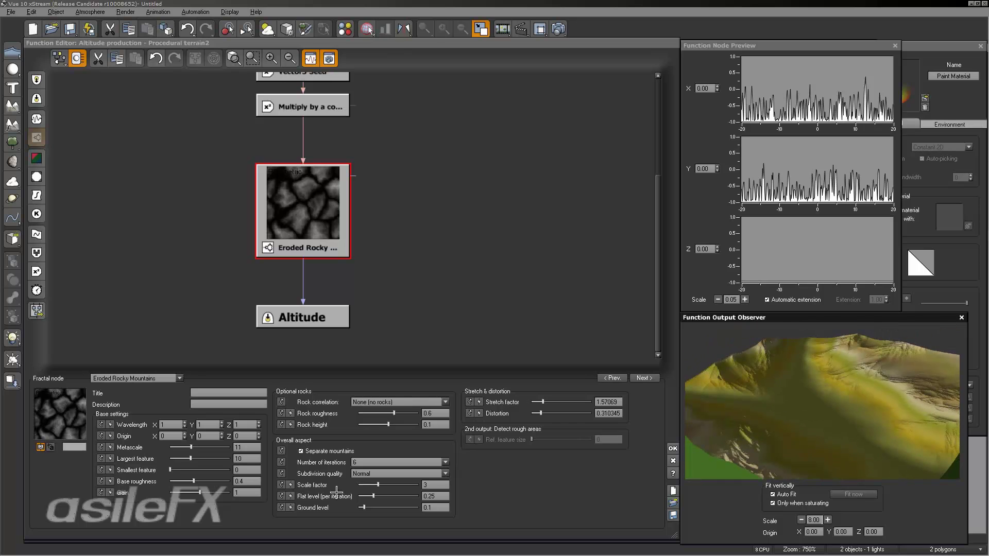
click(801, 519)
drag(825, 449, 752, 445)
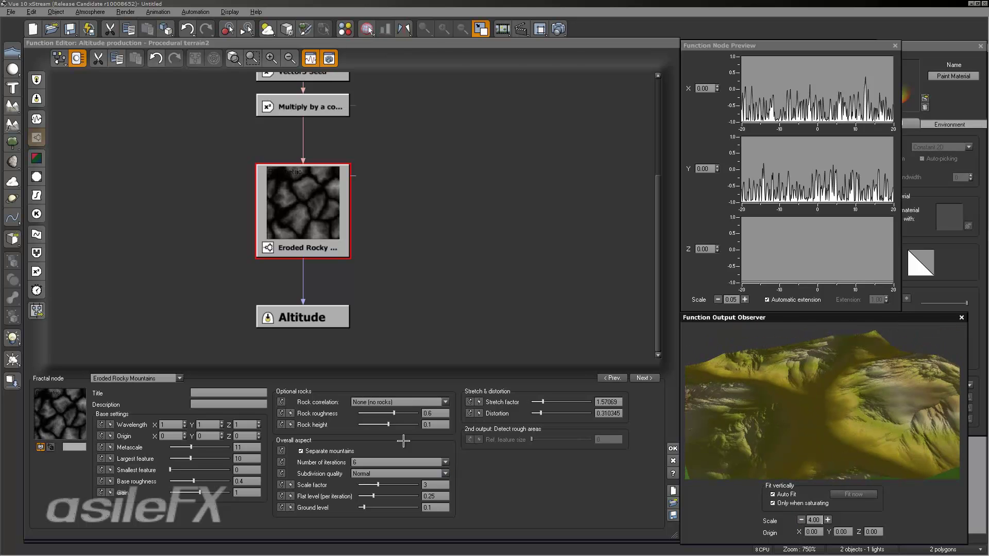
- Raise the node's Scale factor to about 4.9, then lower it to about 2.24, comparing the terrain detail
drag(396, 482, 420, 483)
drag(834, 408, 892, 384)
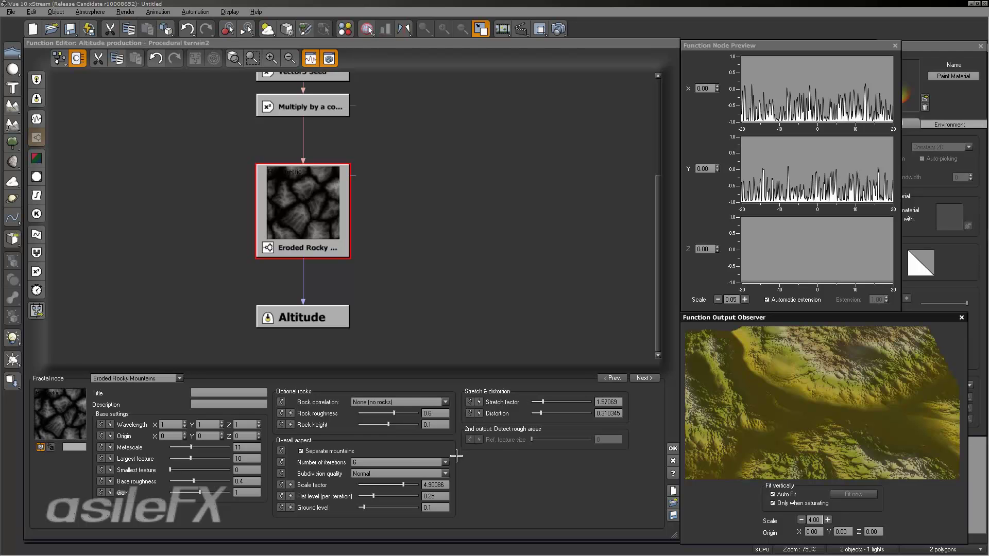
mouse_move(403, 485)
mouse_down()
mouse_move(415, 482)
mouse_move(387, 484)
mouse_up()
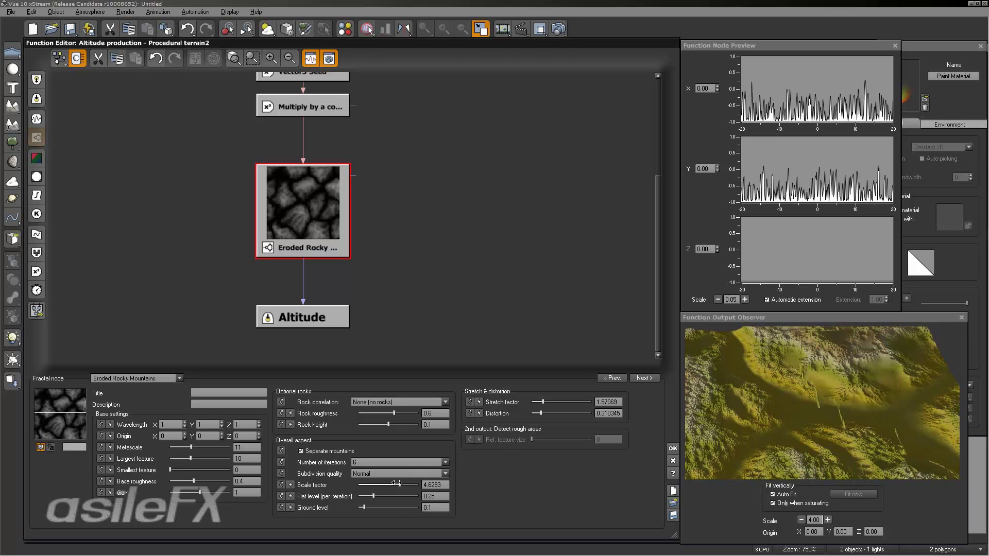
drag(385, 484, 371, 485)
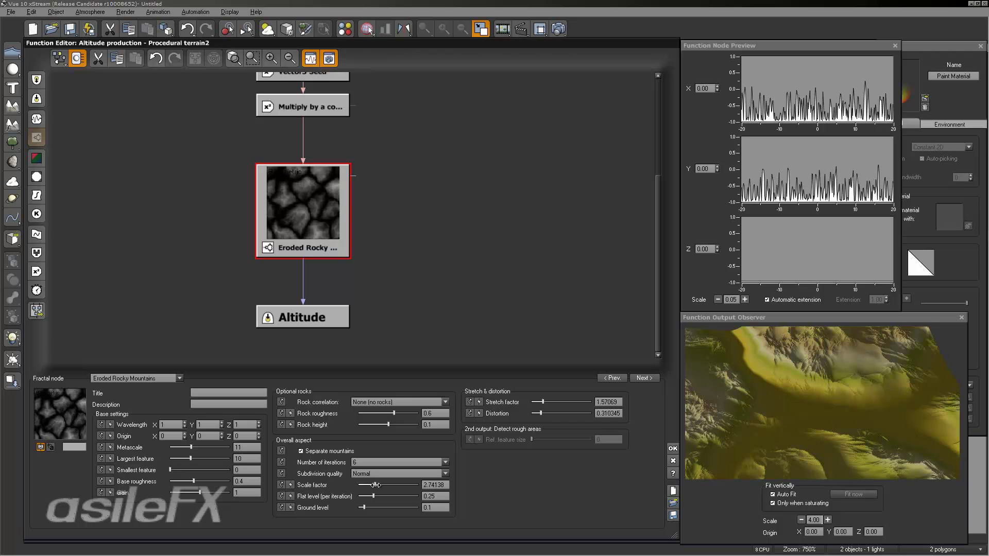
drag(778, 432, 797, 436)
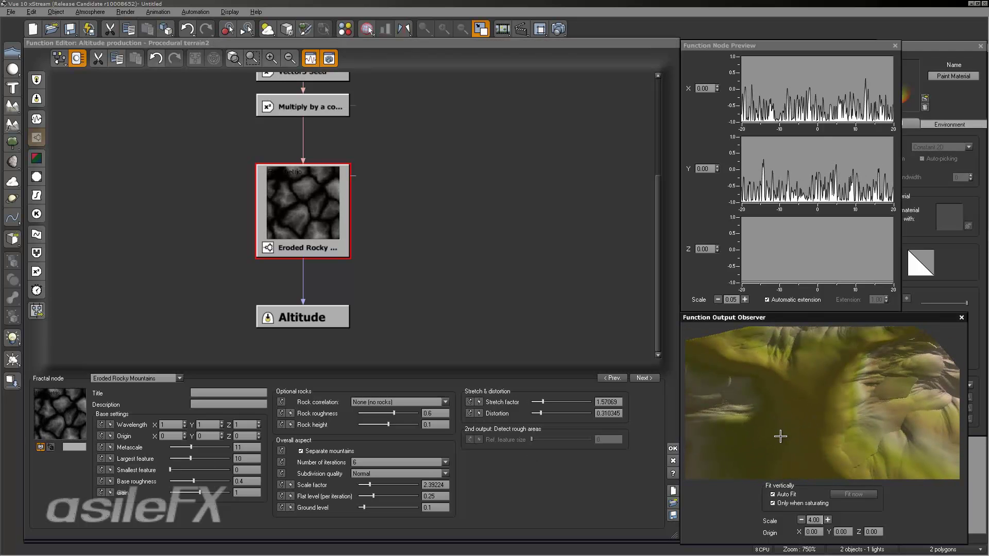
drag(370, 484, 373, 484)
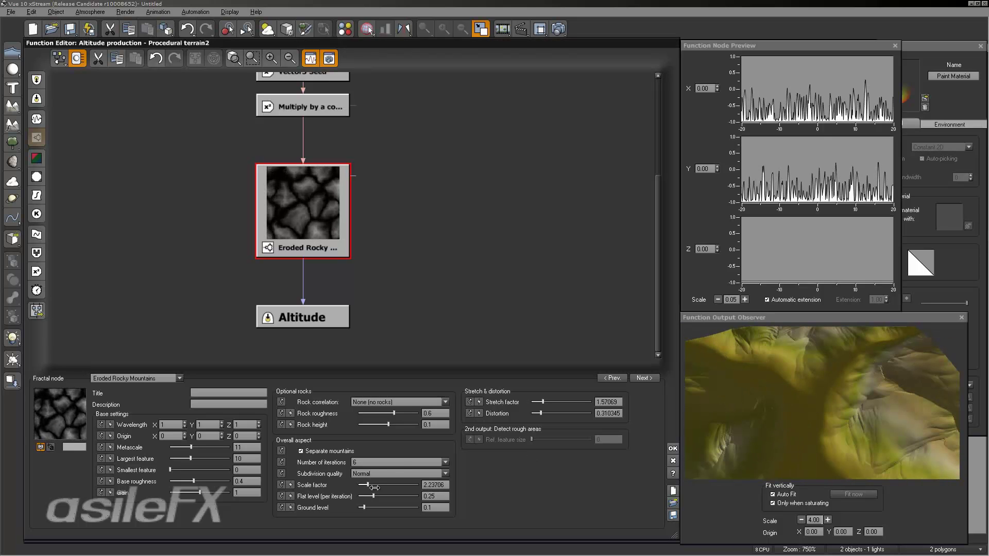
- Set the Number of iterations to 7 and inspect the eroded terrain in the output preview
click(394, 463)
click(393, 508)
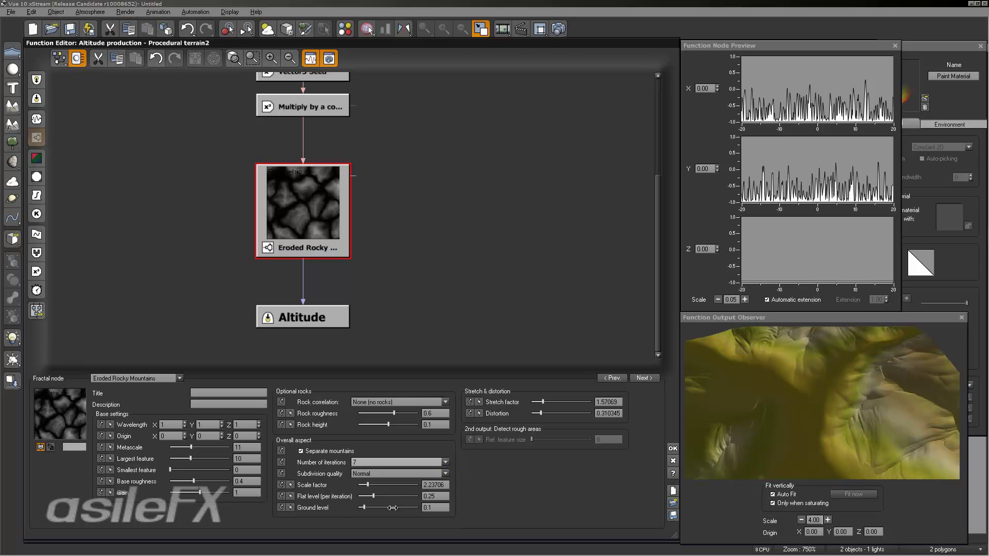
drag(827, 394, 850, 401)
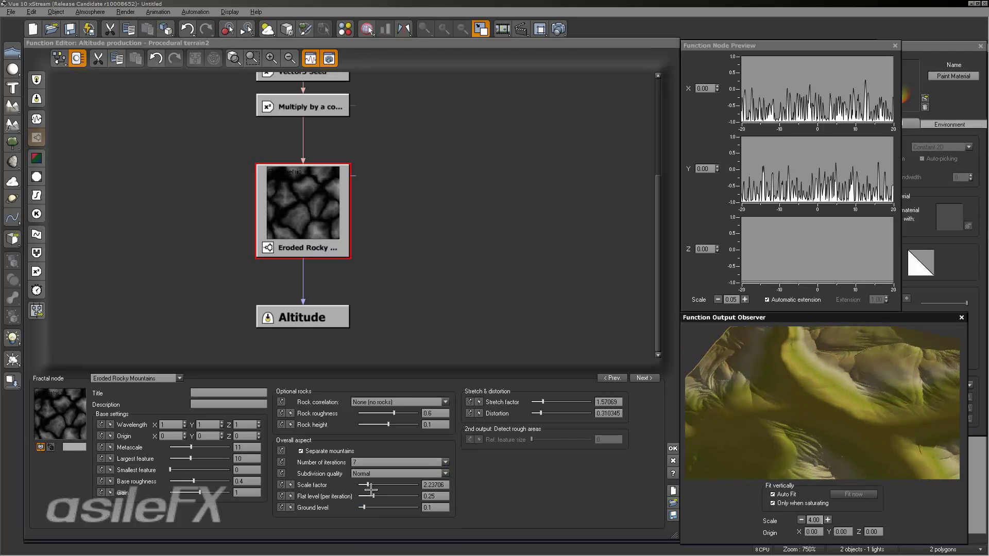
- Set the Number of iterations to 5, with the Scale factor raised to about 5.5 and the Flat level to about 0.55
click(378, 462)
click(389, 491)
drag(388, 490, 404, 485)
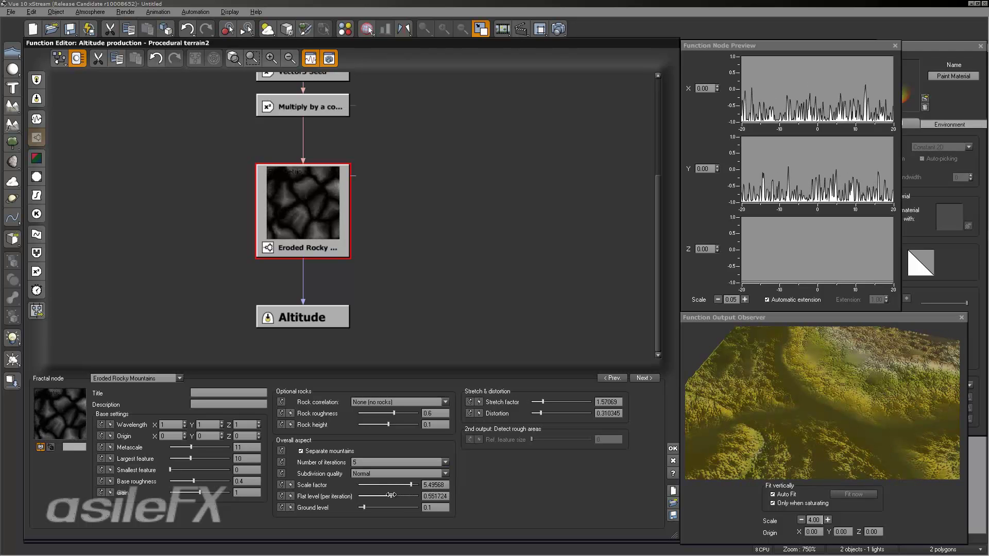
- Lower the Scale factor to about 2.97 and the Flat level per iteration to about 0.49, inspecting the terrain
drag(391, 495, 378, 485)
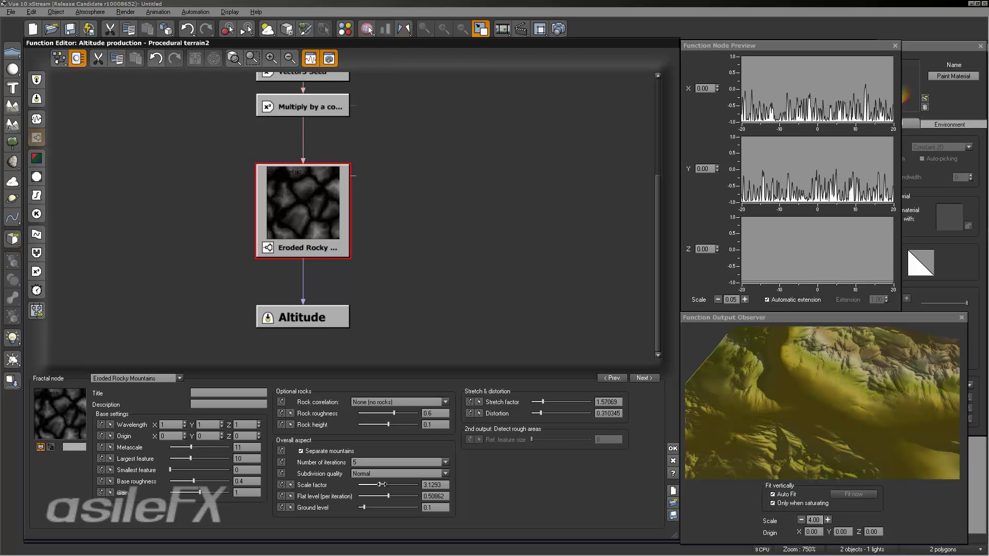
drag(390, 495, 388, 486)
right_drag(830, 395, 761, 387)
drag(378, 484, 378, 484)
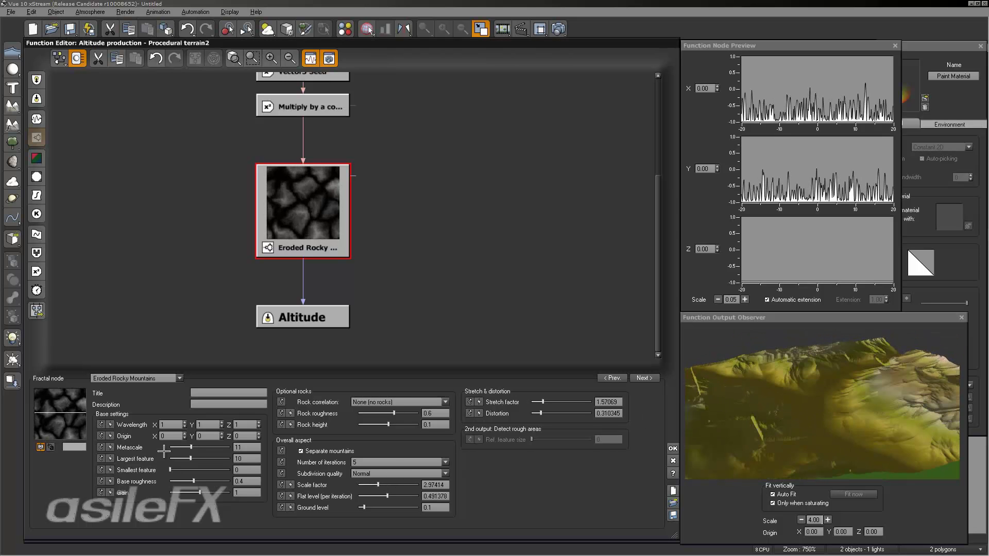
- Set the Metascale to 10.5 and compare the terrain at output observer scales of 2.00 and 8.00
click(240, 447)
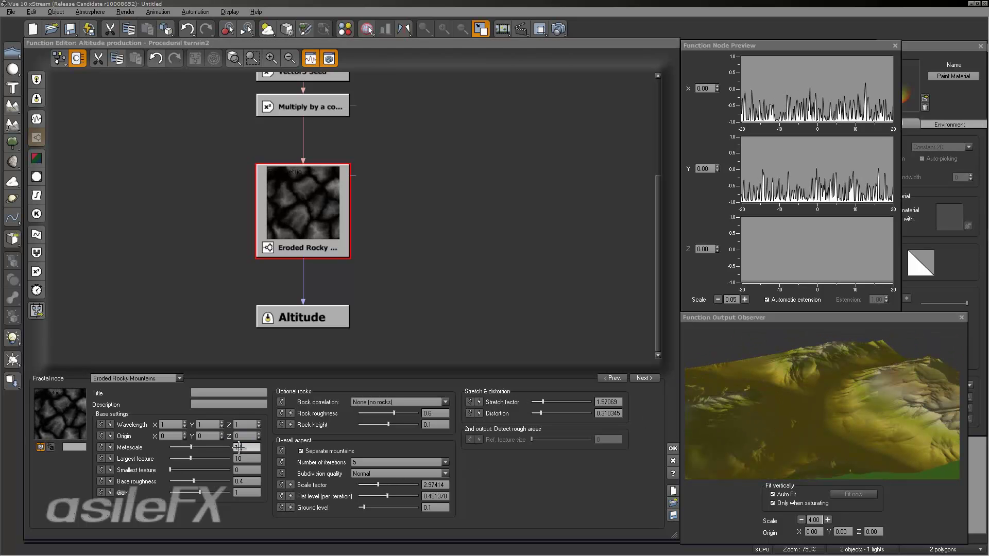
key(Return)
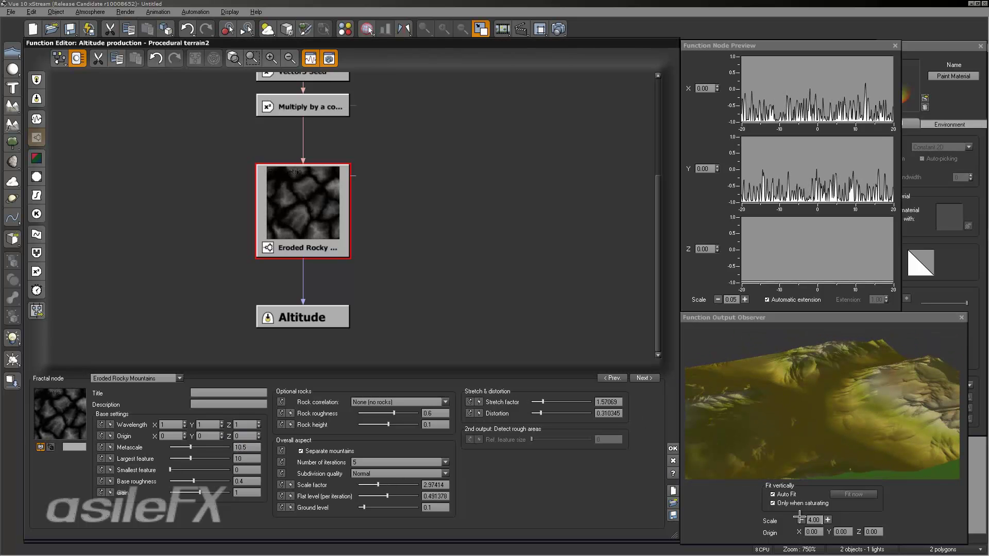
click(799, 519)
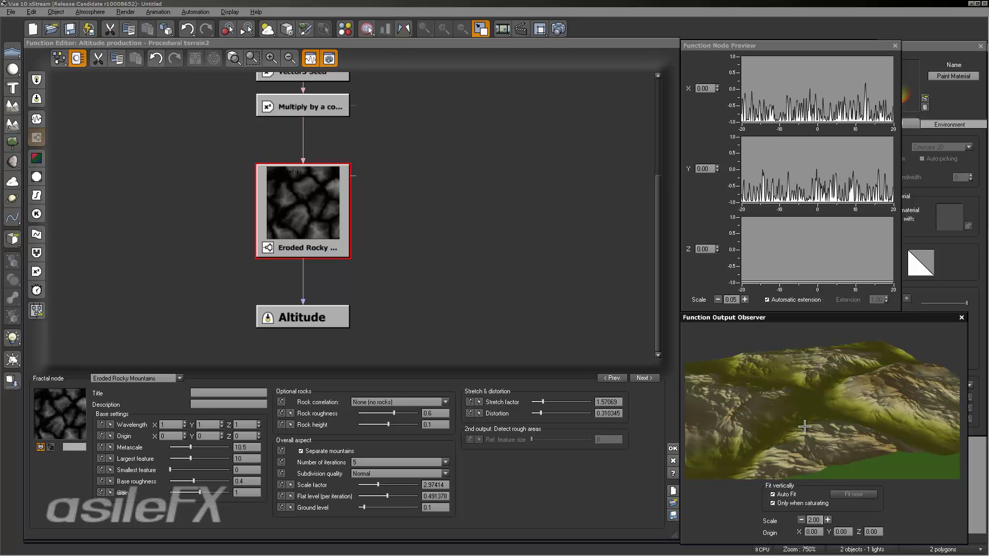
drag(836, 435, 855, 441)
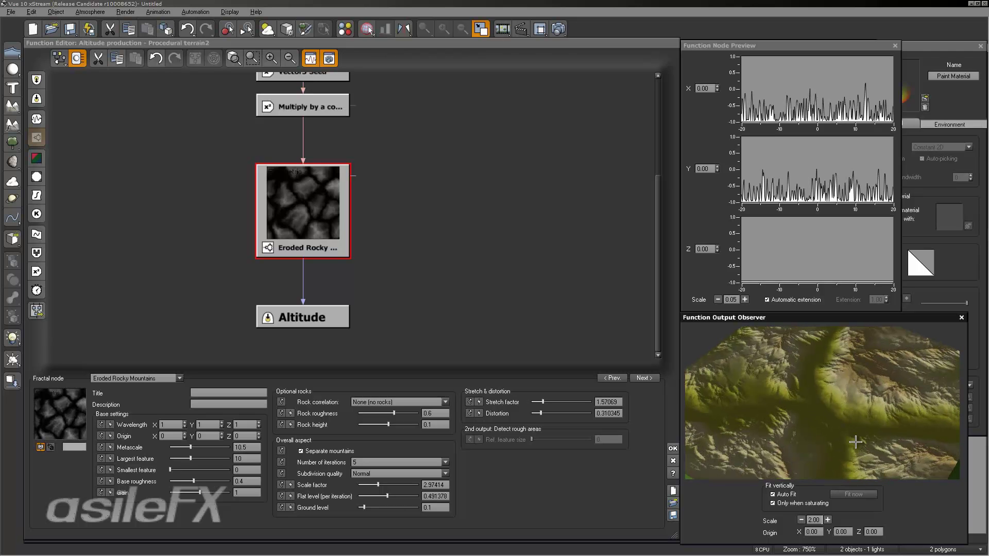
click(827, 519)
click(827, 520)
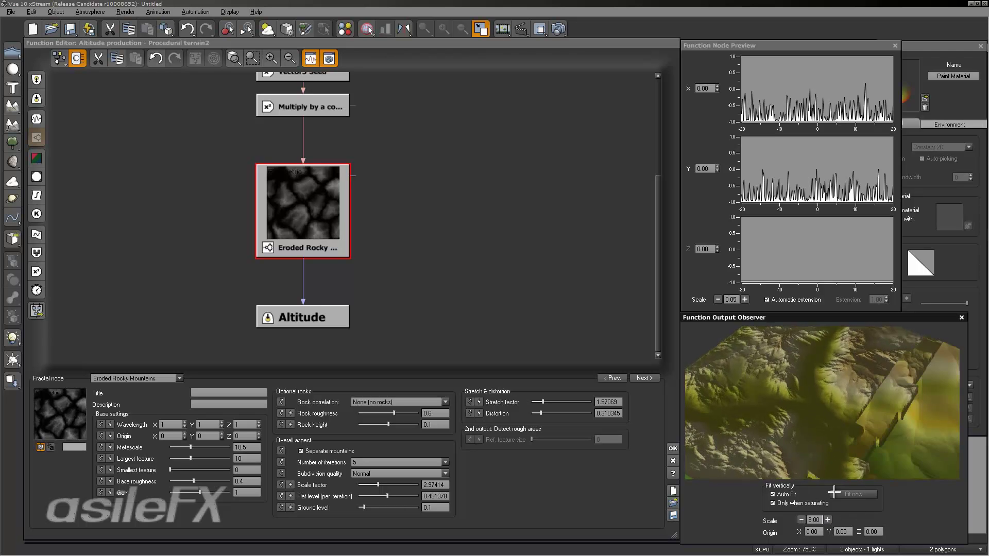
- Raise the Base roughness to about 0.56 and inspect the terrain with the output observer's Scale reduced to 4.00
drag(191, 479, 204, 480)
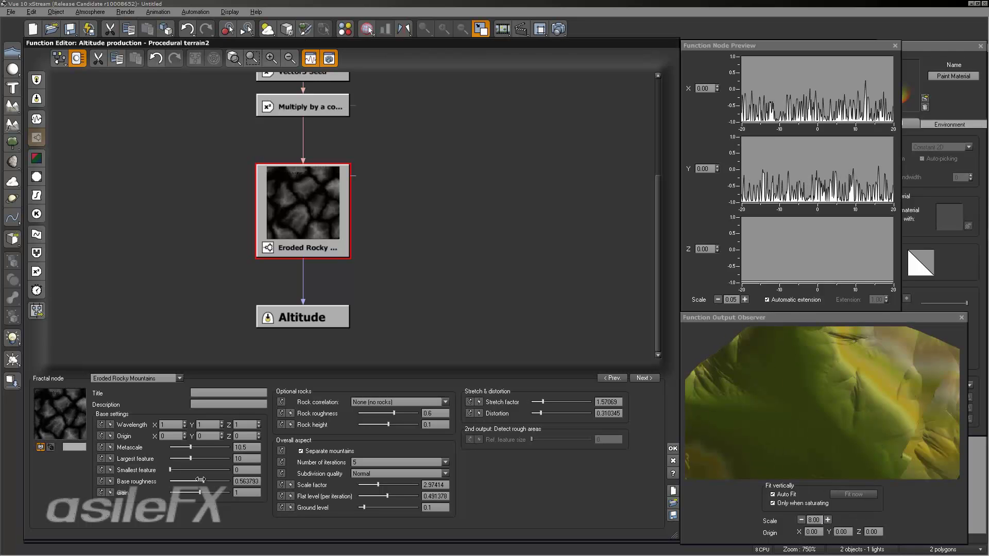
drag(791, 398, 866, 370)
click(801, 519)
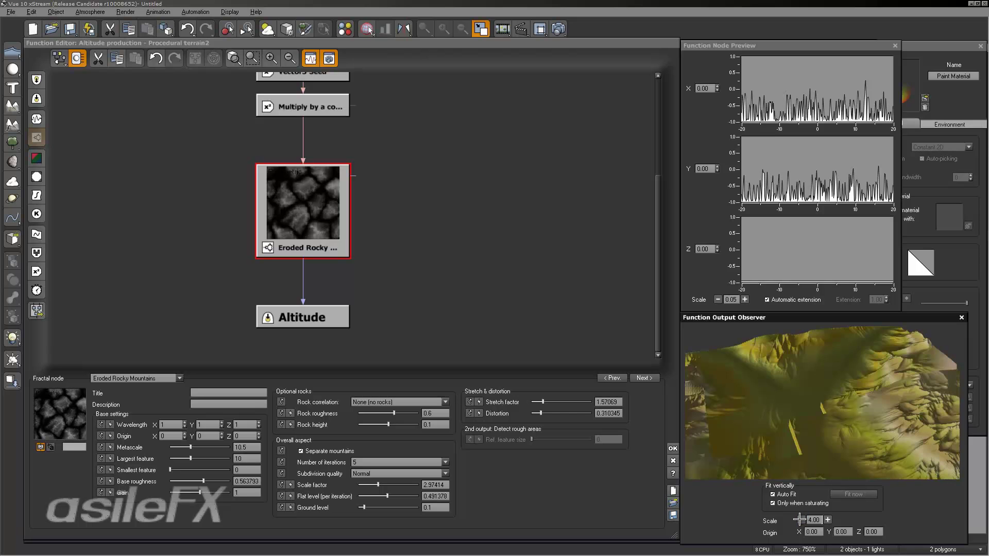
drag(801, 439, 712, 431)
- Raise the Base roughness through about 0.68 to its maximum of 1 and inspect the terrain from several angles
click(207, 478)
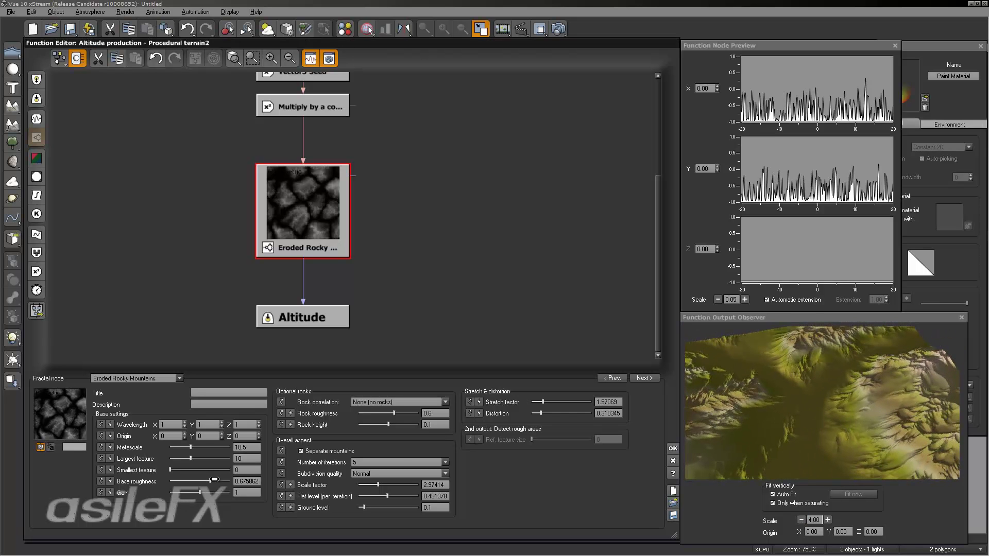
drag(207, 478, 234, 480)
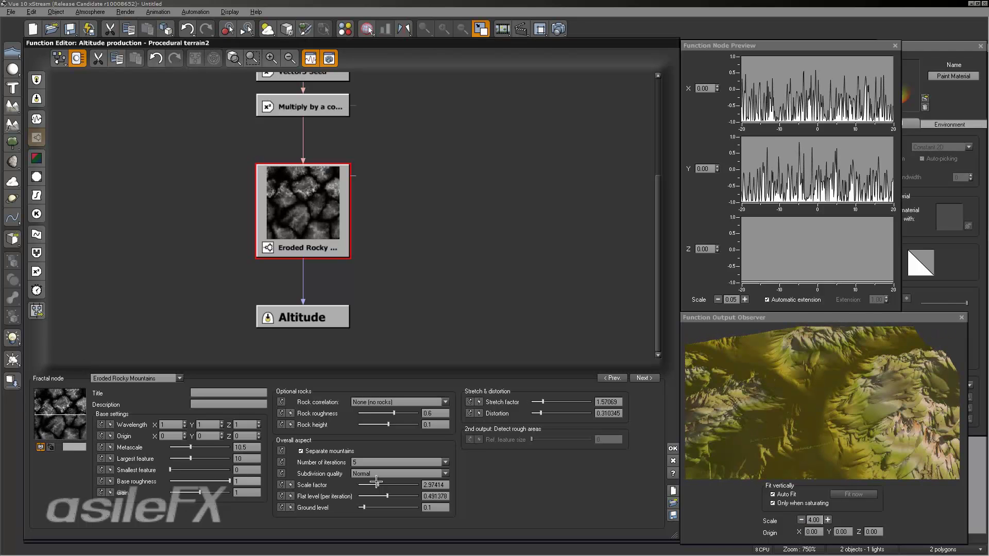
drag(765, 448, 789, 447)
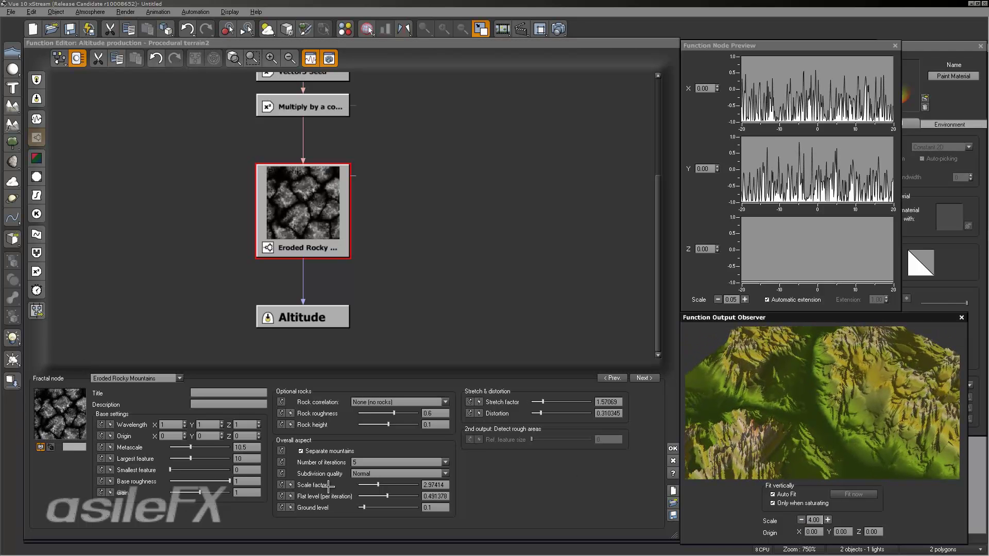
drag(803, 408, 739, 387)
- Lower the Base roughness to about 0.45 and inspect the smoother terrain in the output preview
drag(205, 481, 198, 481)
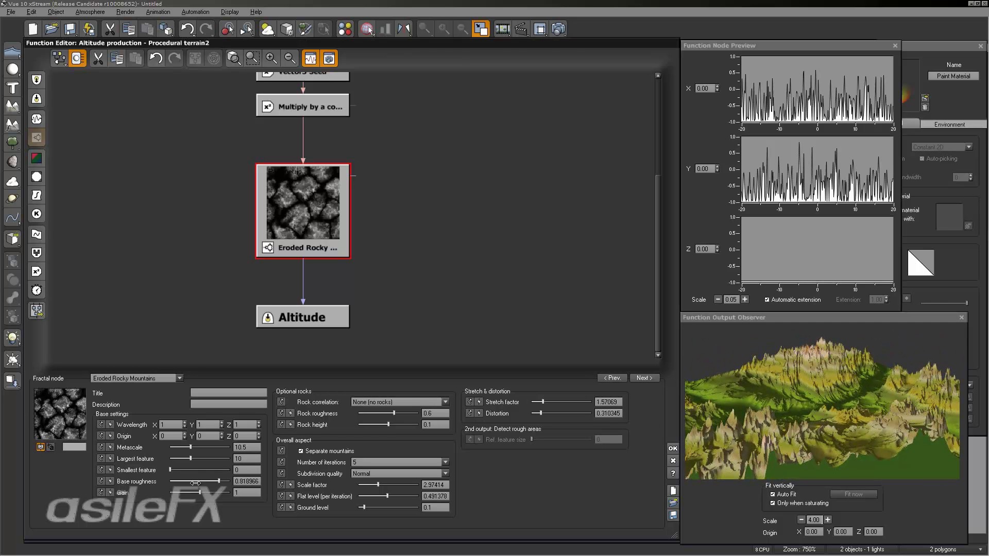
drag(849, 406, 737, 414)
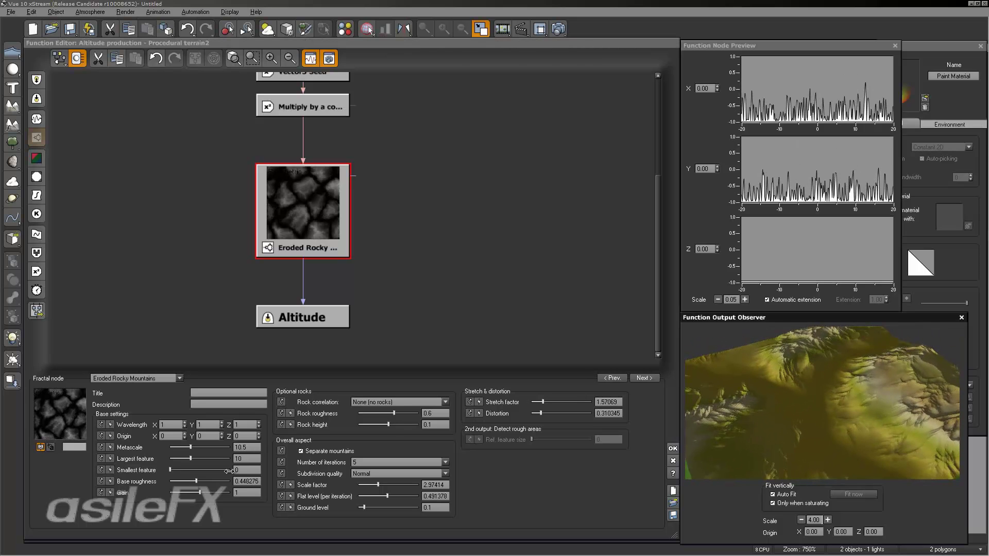
drag(872, 424, 796, 426)
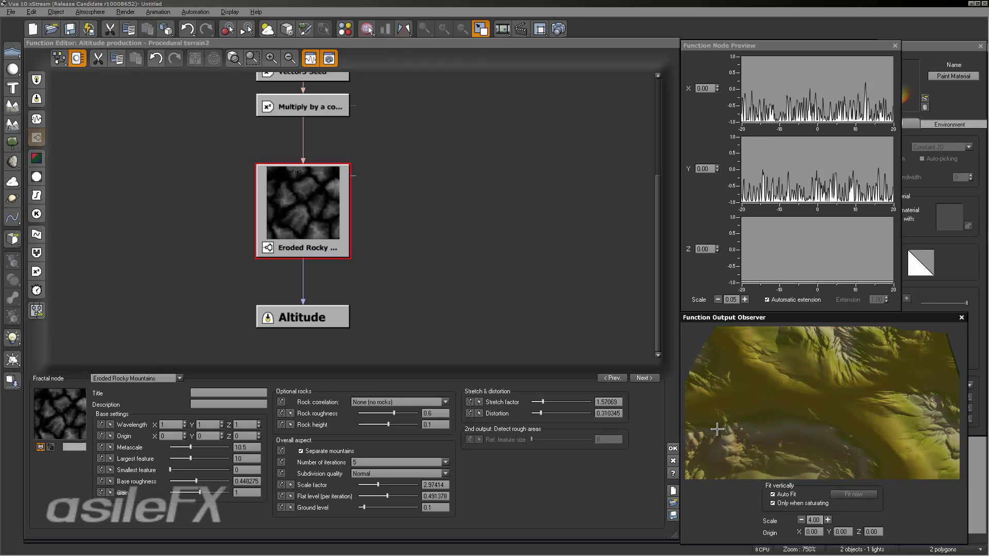
- Set the Rock correlation to At iteration 2 and inspect the terrain for rocks
click(398, 401)
click(400, 418)
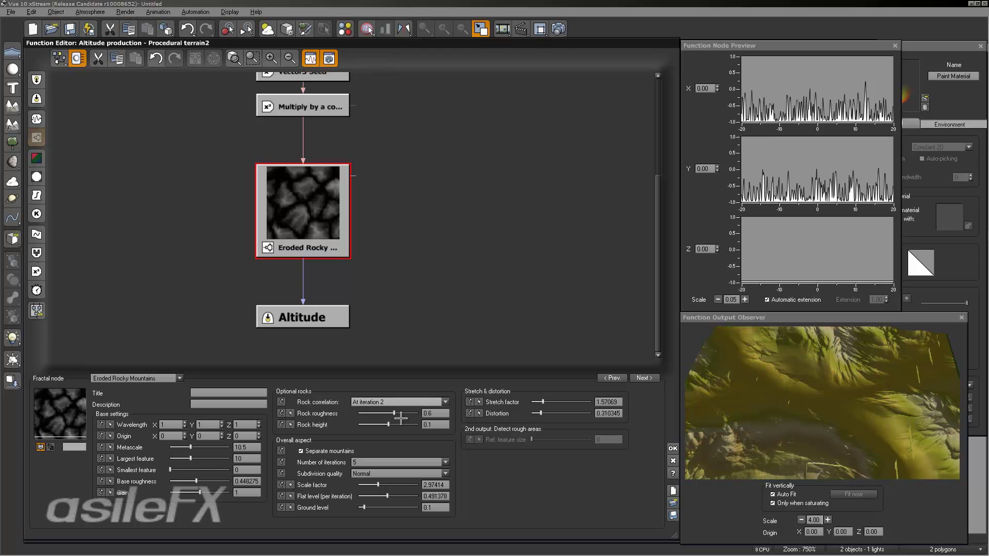
drag(832, 429, 783, 437)
- Try the At iteration 4 option for the Rock correlation
click(383, 402)
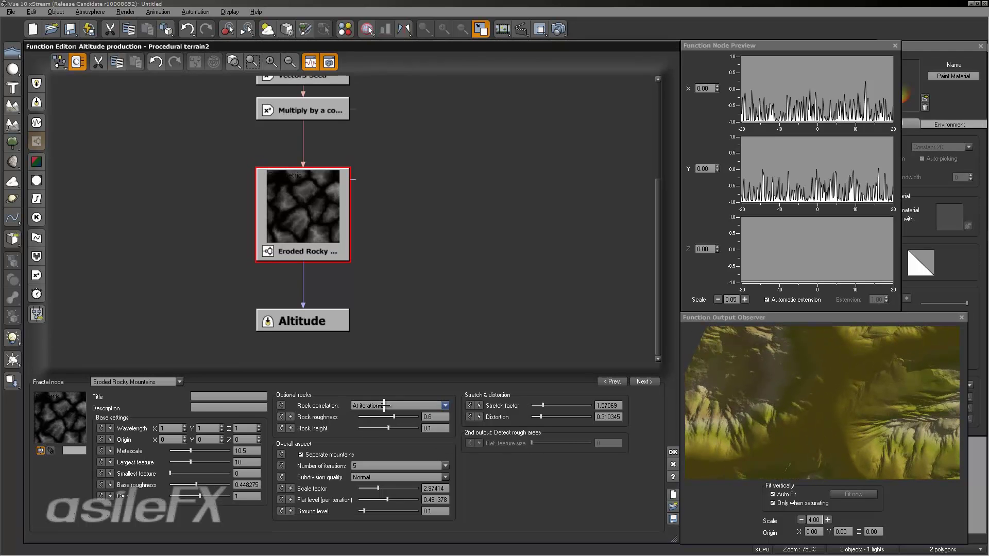
click(384, 406)
click(385, 436)
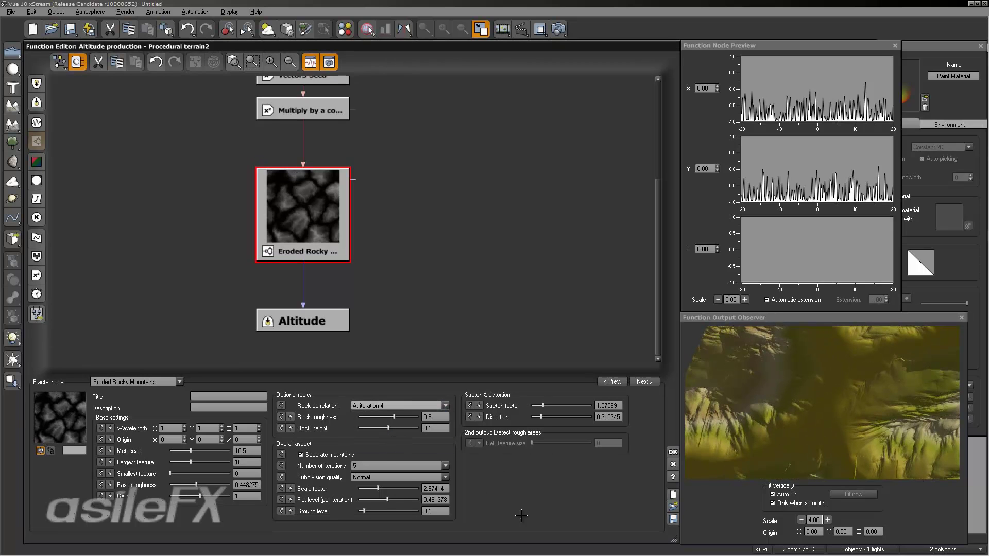
drag(539, 510, 537, 506)
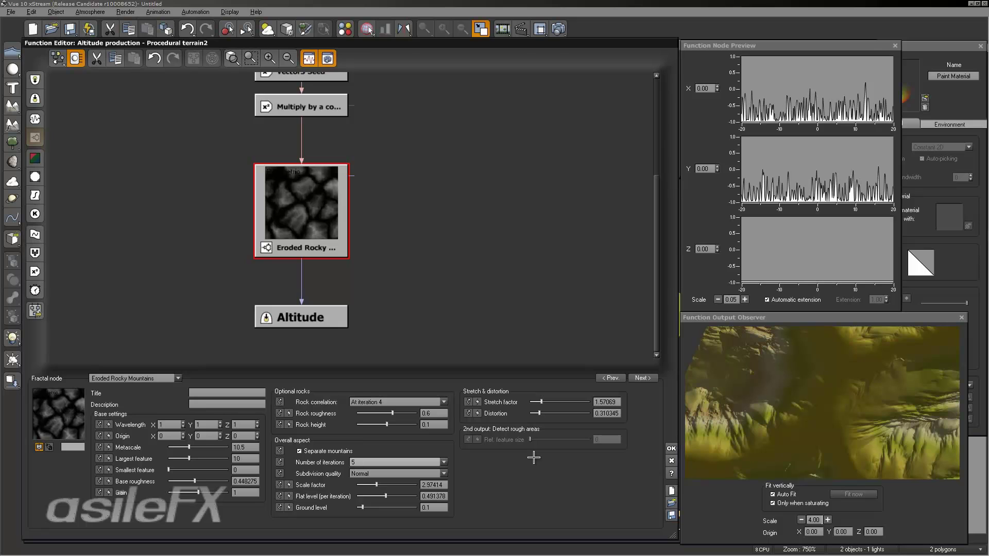
- Return the Rock correlation to At iteration 2 and raise the Rock height to 0.2, inspecting the terrain
click(431, 401)
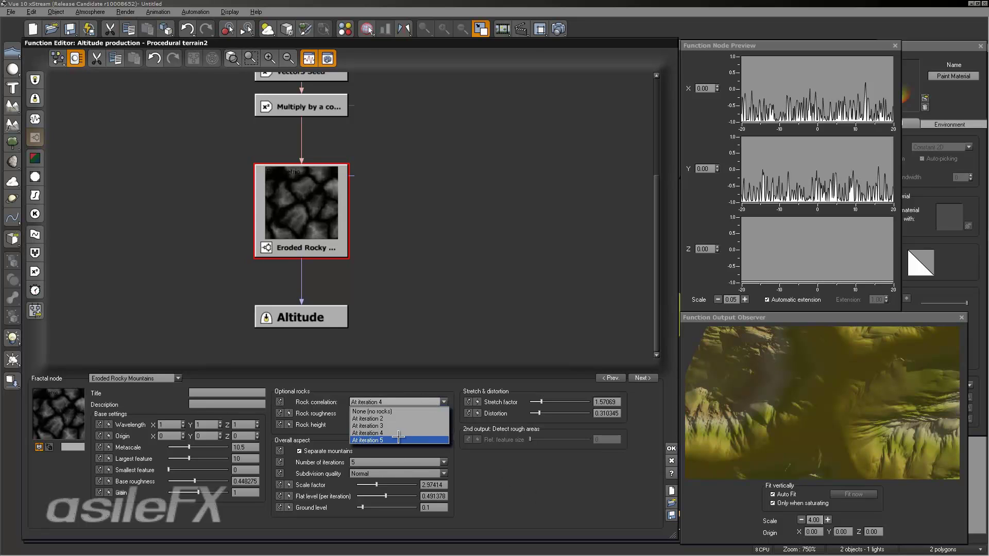
click(397, 419)
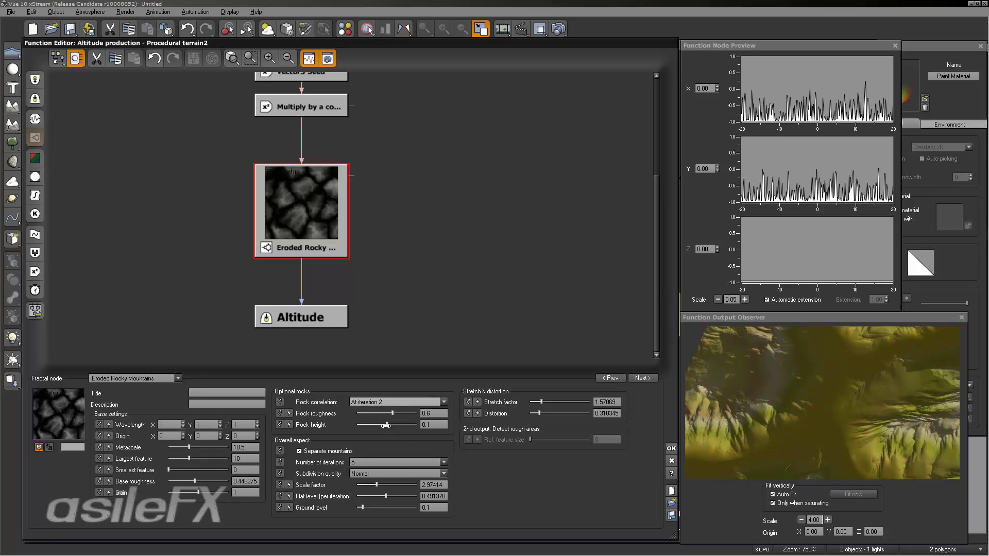
drag(387, 426, 417, 425)
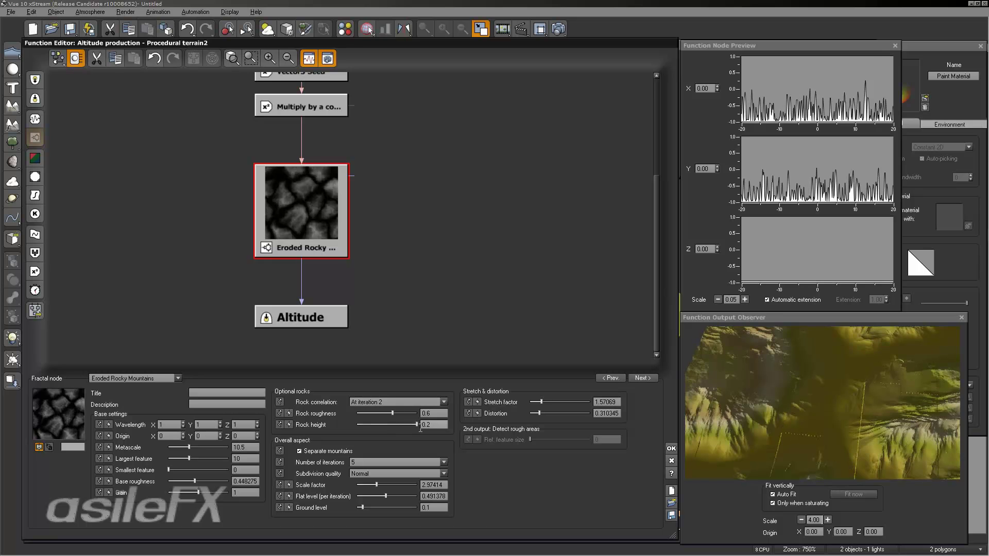
drag(790, 371, 809, 396)
- Set the Rock height to 1 and inspect the rocks on the mountains in the preview
click(444, 425)
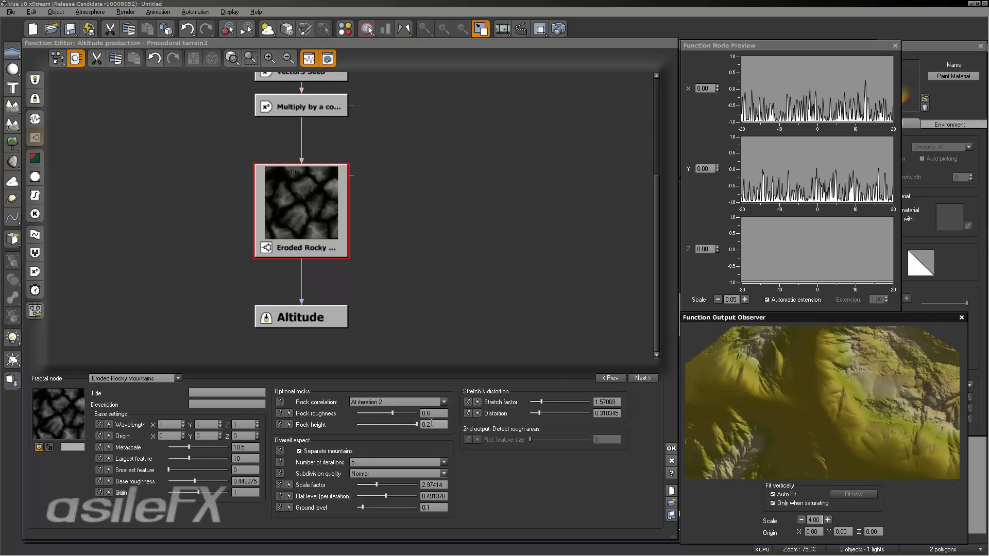
key(Return)
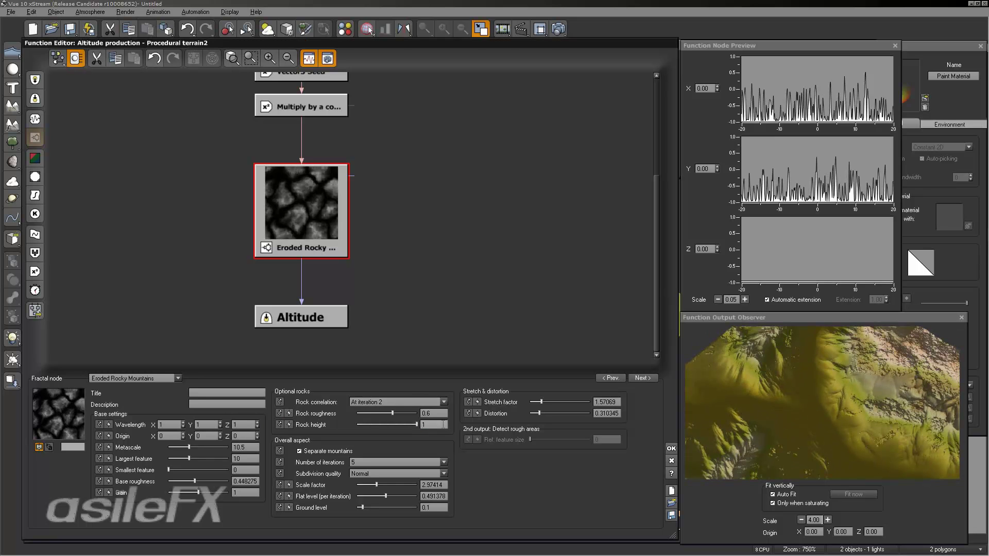
drag(868, 401, 919, 403)
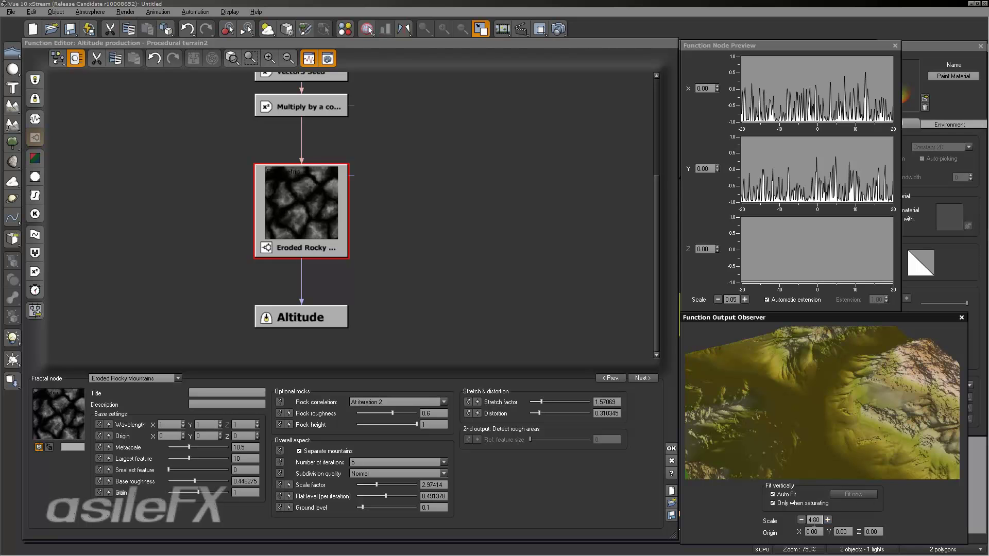
- Compare the rocky terrain at output observer scales of 2.00 and 4.00 from different angles
click(800, 519)
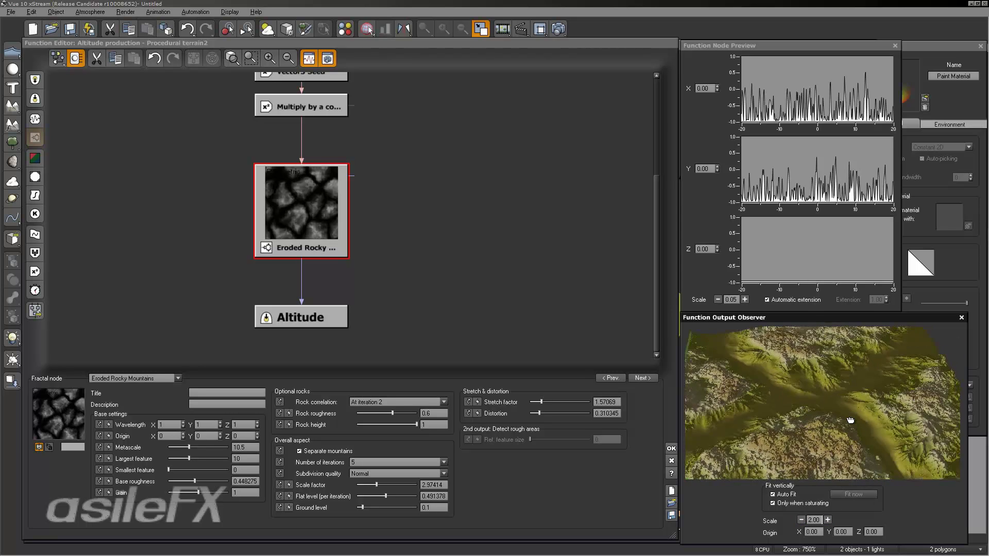
drag(847, 418, 800, 429)
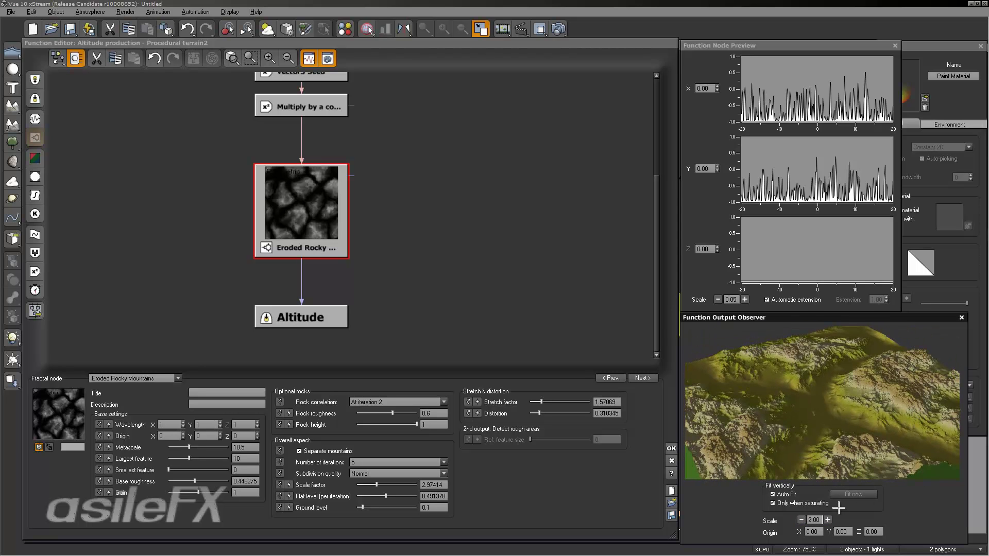
click(827, 520)
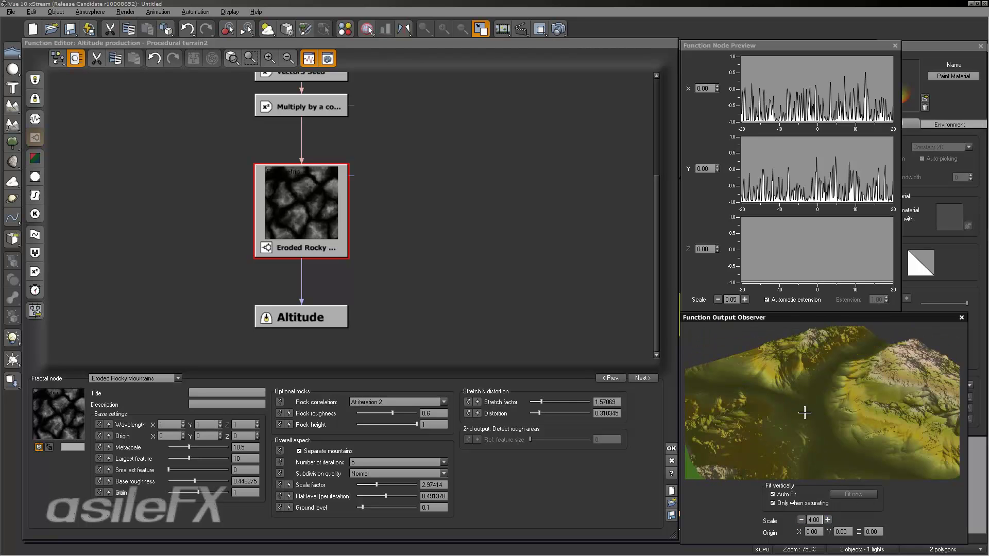
drag(834, 429, 846, 399)
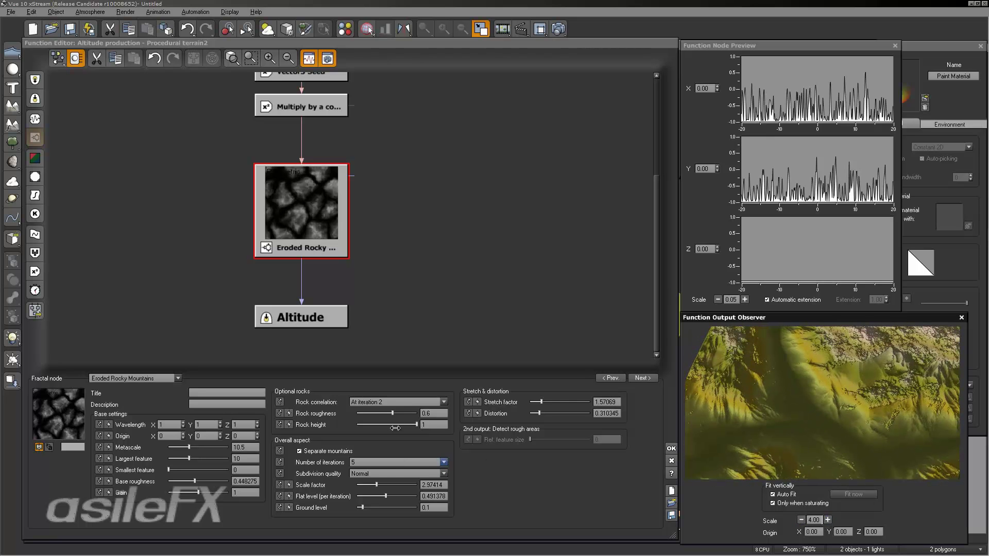
- Raise the Rock roughness to about 0.73 and inspect the rocks, finally setting it to about 0.62
drag(393, 413, 403, 416)
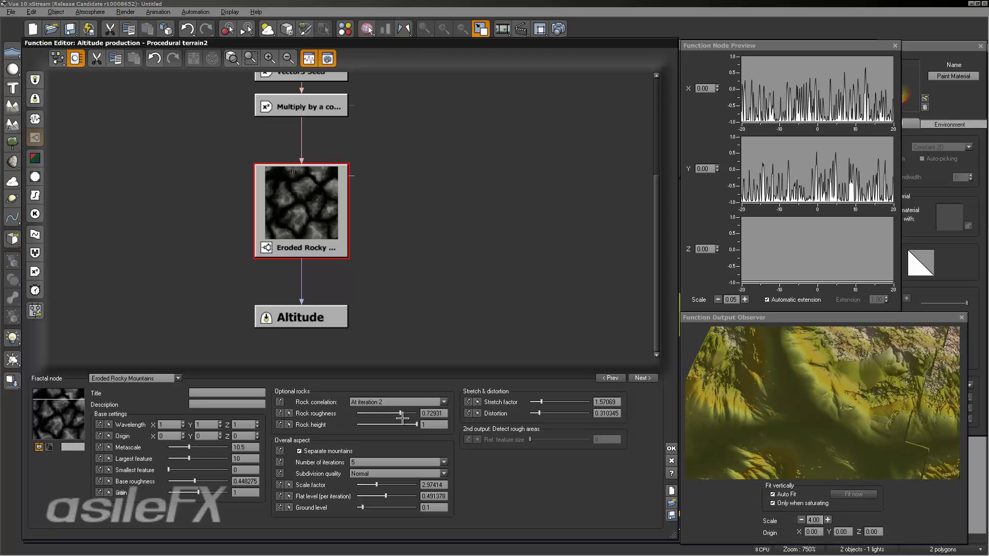
drag(802, 371, 892, 375)
drag(416, 413, 409, 414)
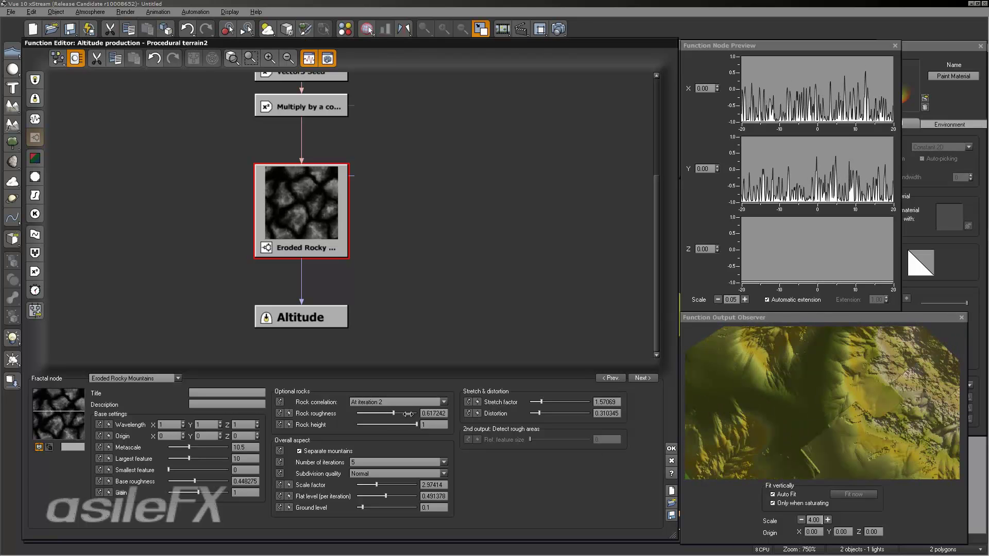
- Set the Rock height to 0.5 and the Rock correlation to At iteration 3, inspecting the terrain from another angle
click(431, 426)
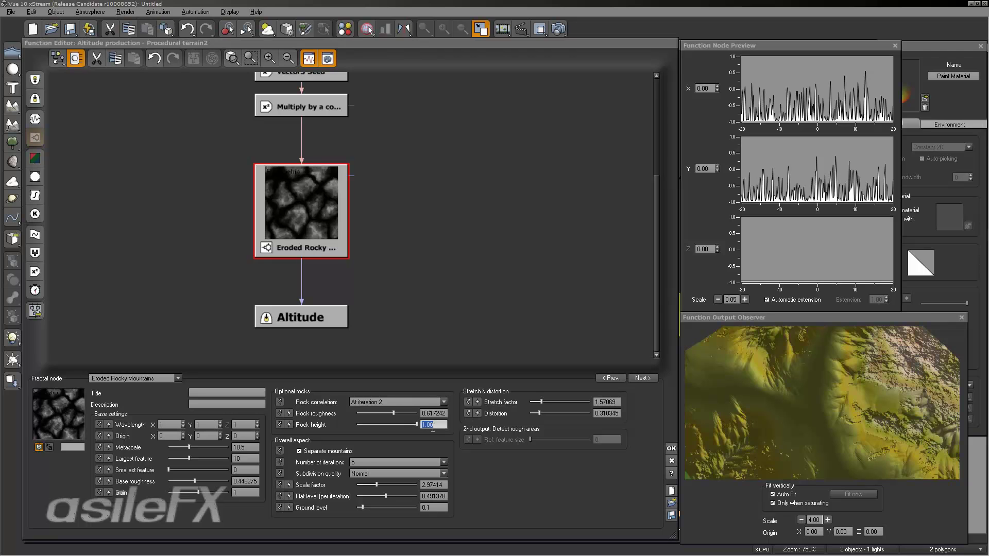
text(.5)
key(Return)
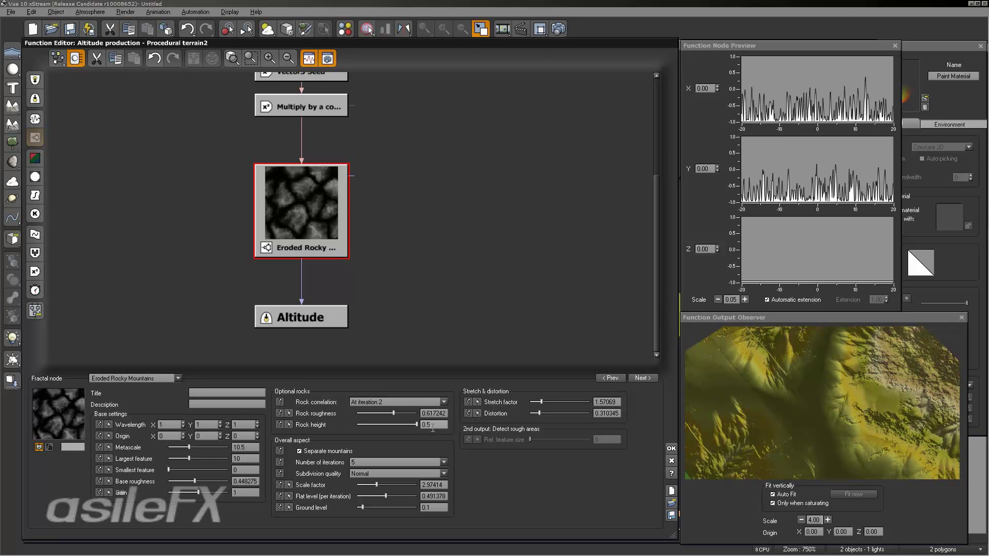
click(409, 402)
click(407, 426)
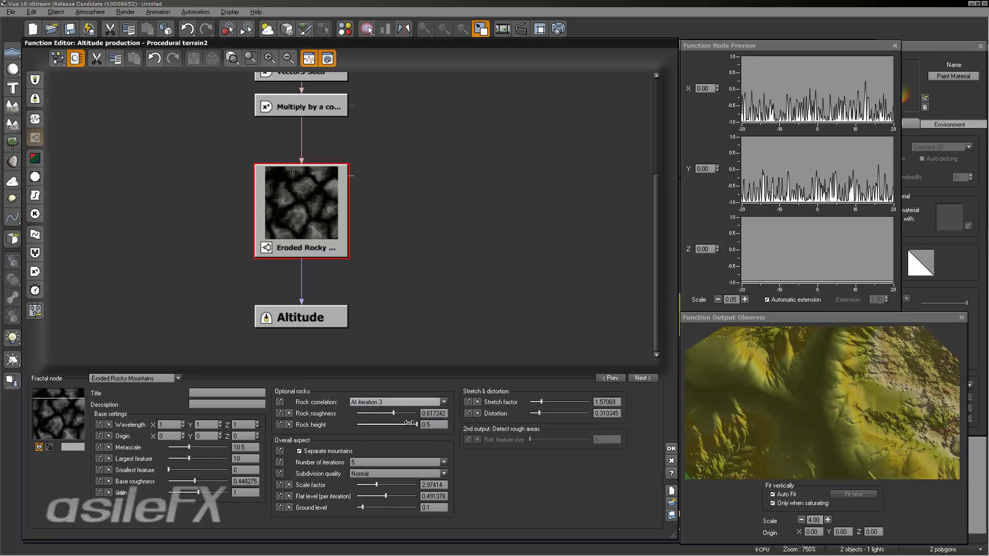
drag(844, 419, 868, 391)
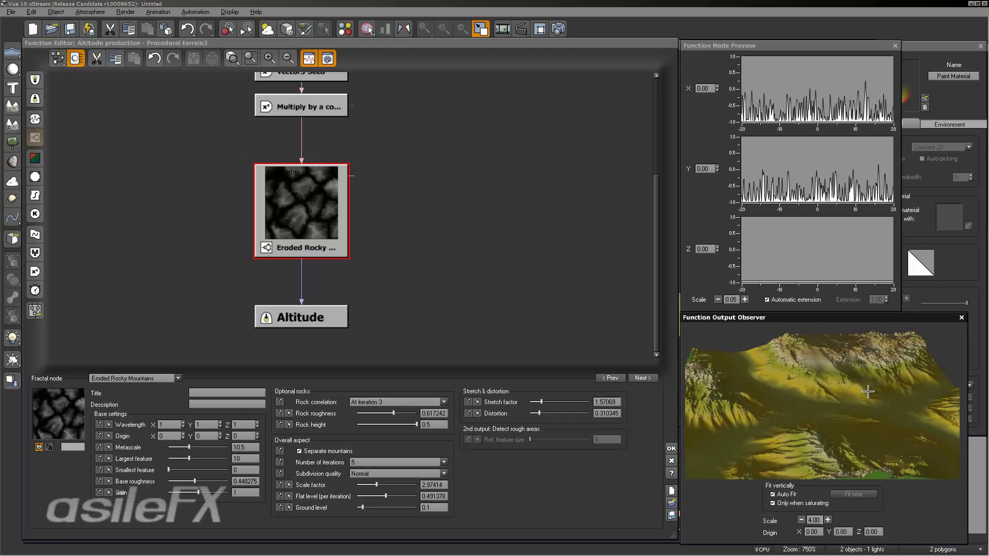
scroll(903, 381, up, 3)
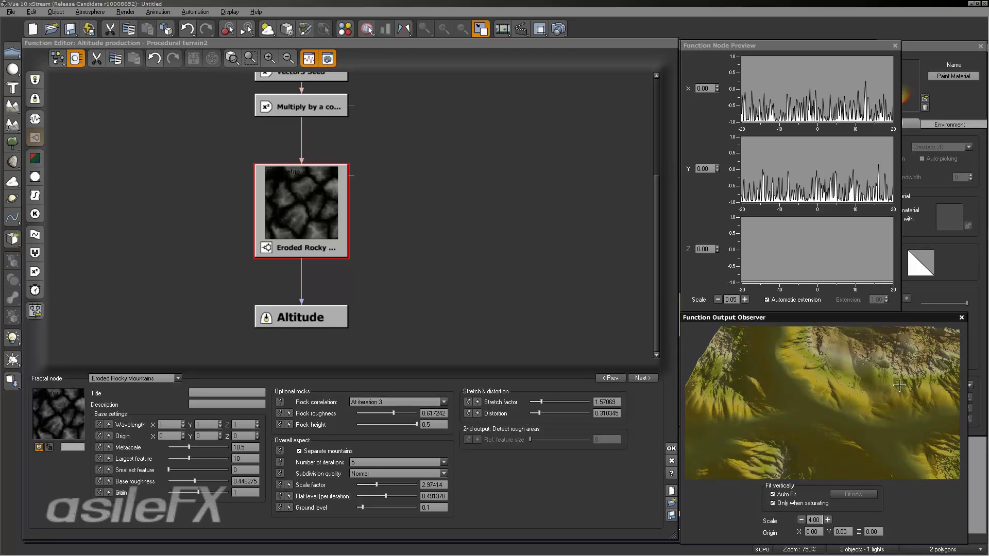
- Lower the Rock height to 0.25 and inspect the rocks on the mountains in the preview
click(382, 402)
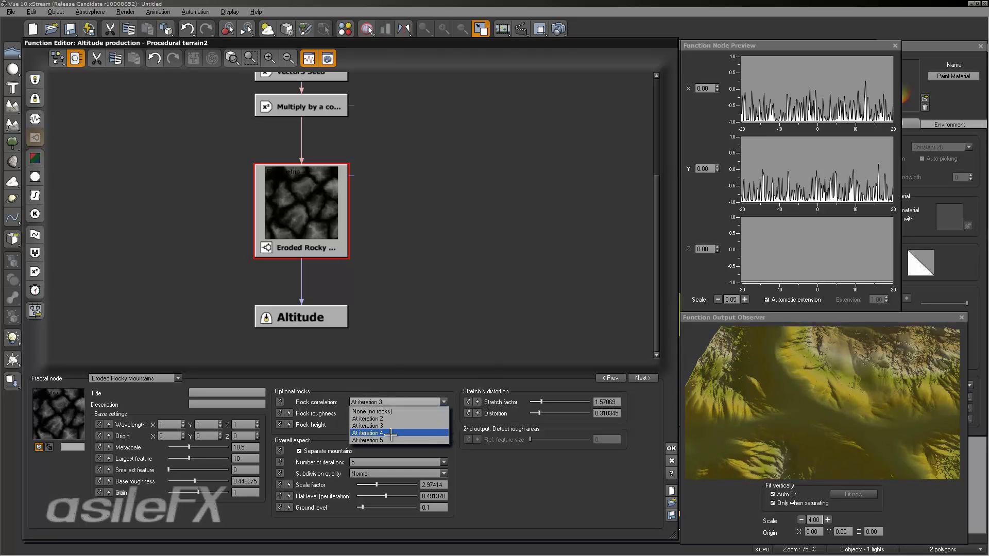
click(438, 374)
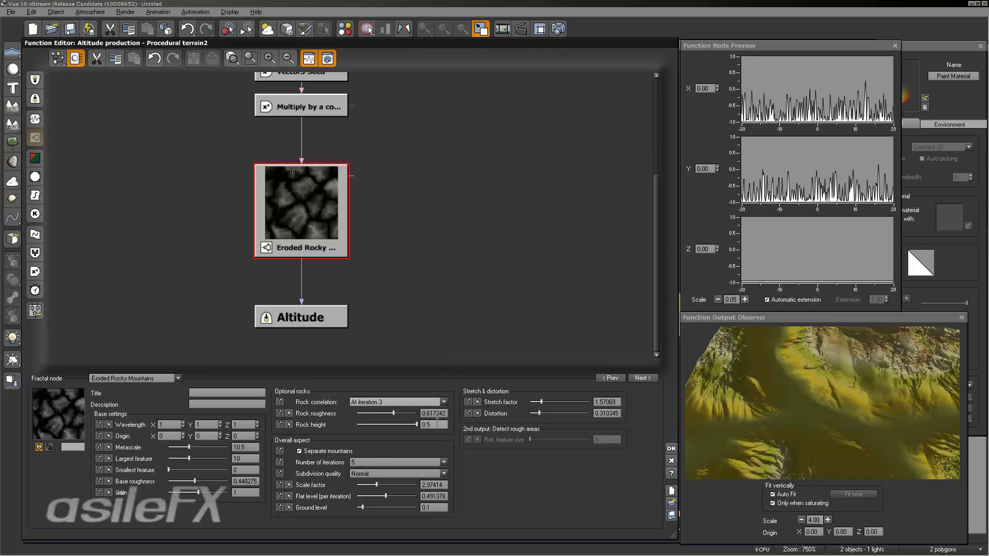
click(437, 423)
text(.25)
key(Return)
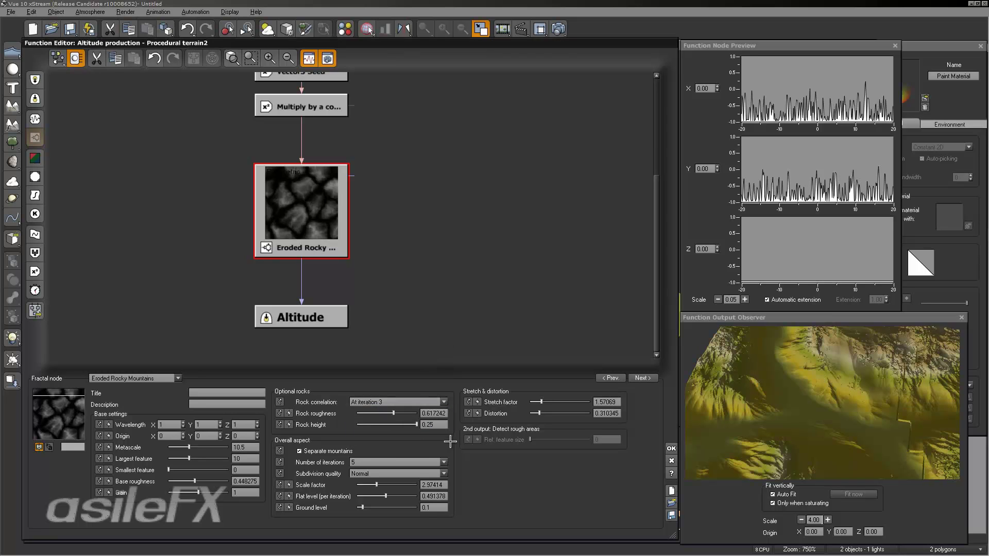
drag(744, 363, 731, 372)
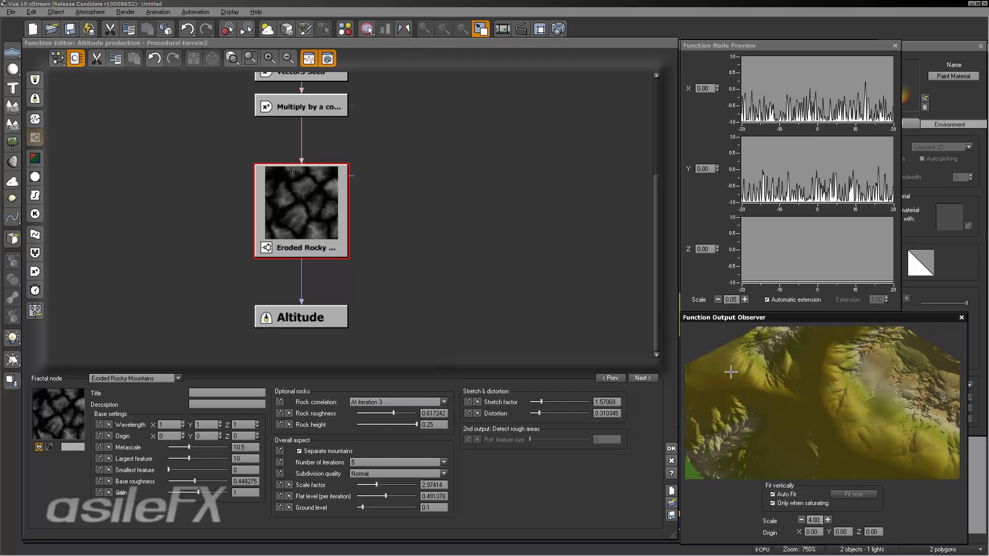
- Return the Rock correlation to At iteration 2, set the Rock height to 0.3 and inspect the terrain
click(380, 401)
click(385, 420)
click(437, 425)
text(.3)
key(Return)
drag(761, 404, 796, 405)
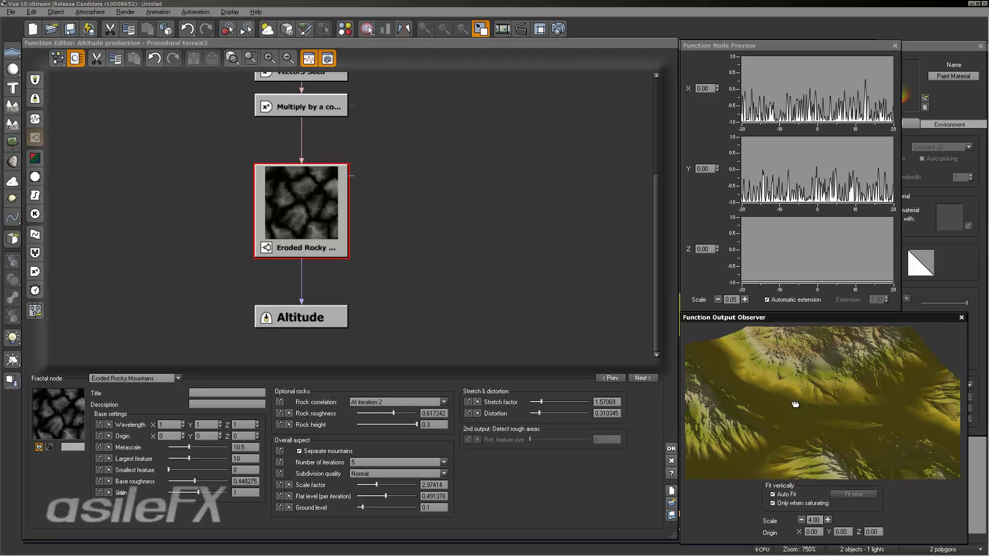
- Set the Rock roughness to about 0.58 and the Rock height to 0.2, accepting the altitude function
drag(402, 416, 399, 416)
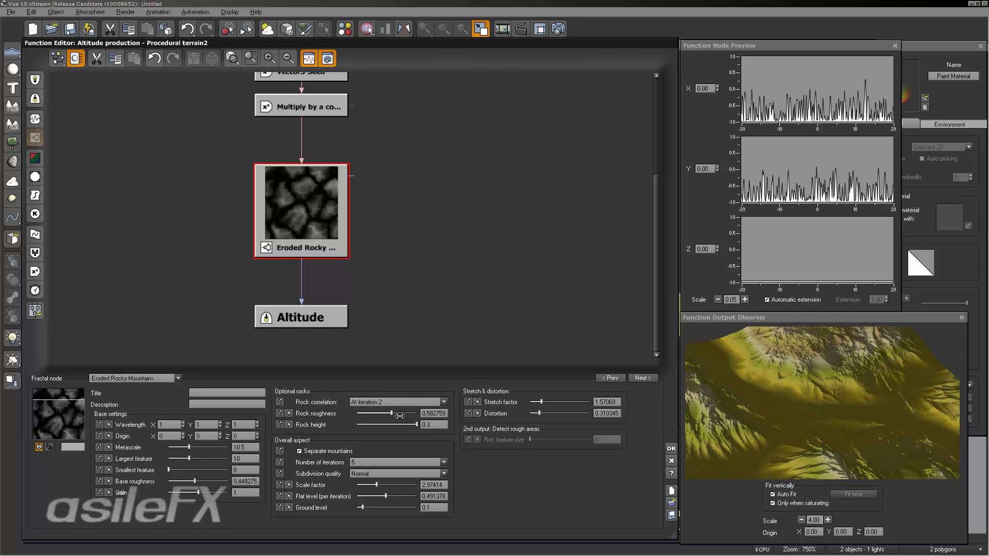
click(423, 424)
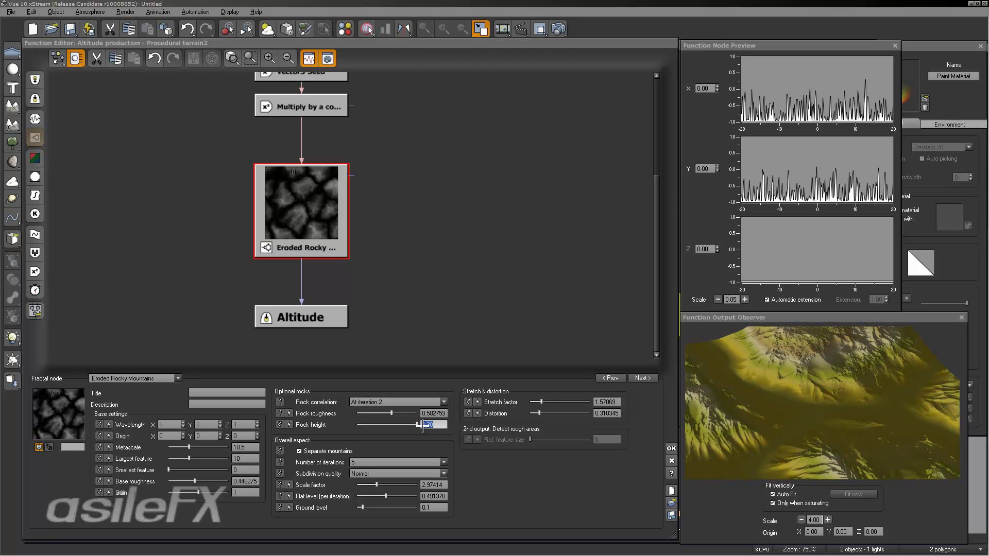
text(0.2)
key(Return)
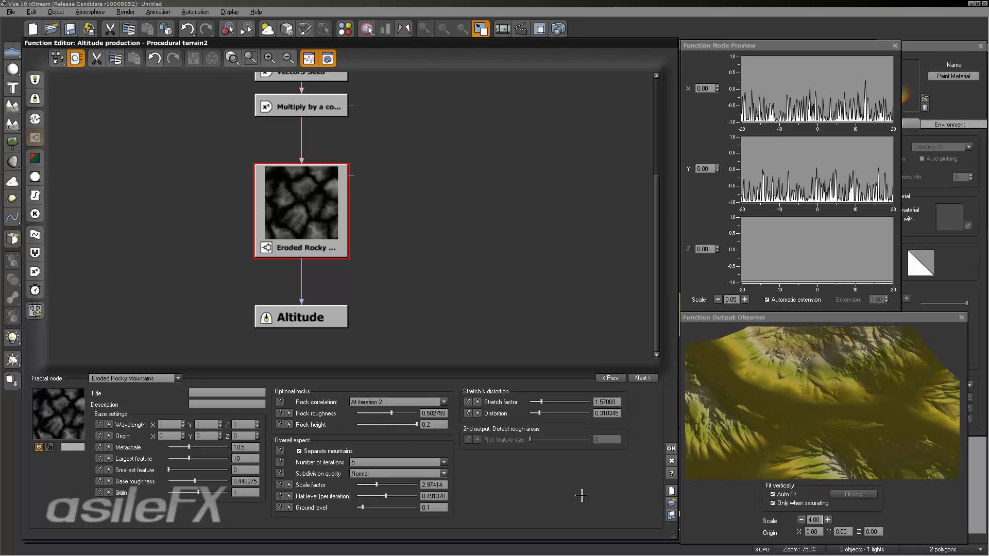
click(671, 447)
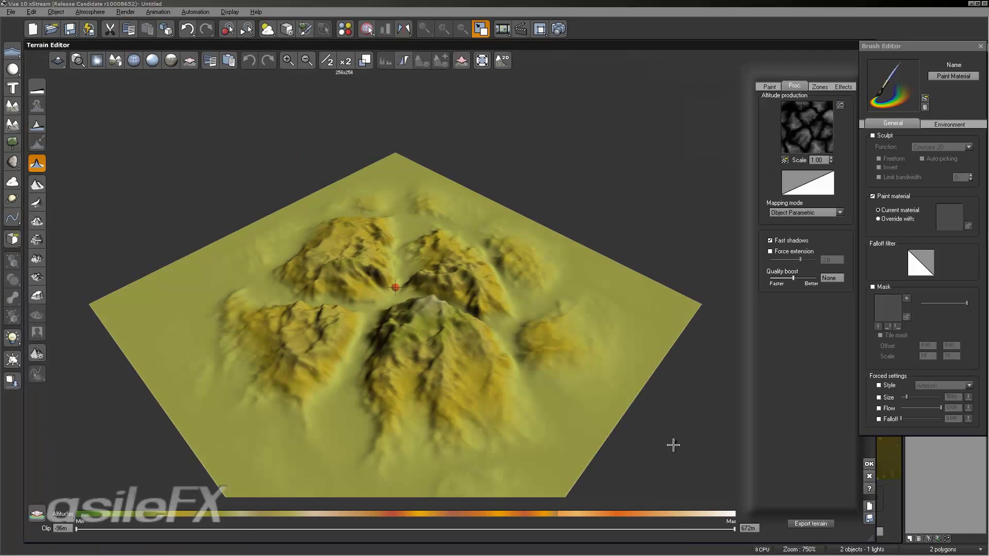
- Inspect the mountains from another angle in the Terrain Editor and accept the terrain
right_drag(560, 339, 626, 333)
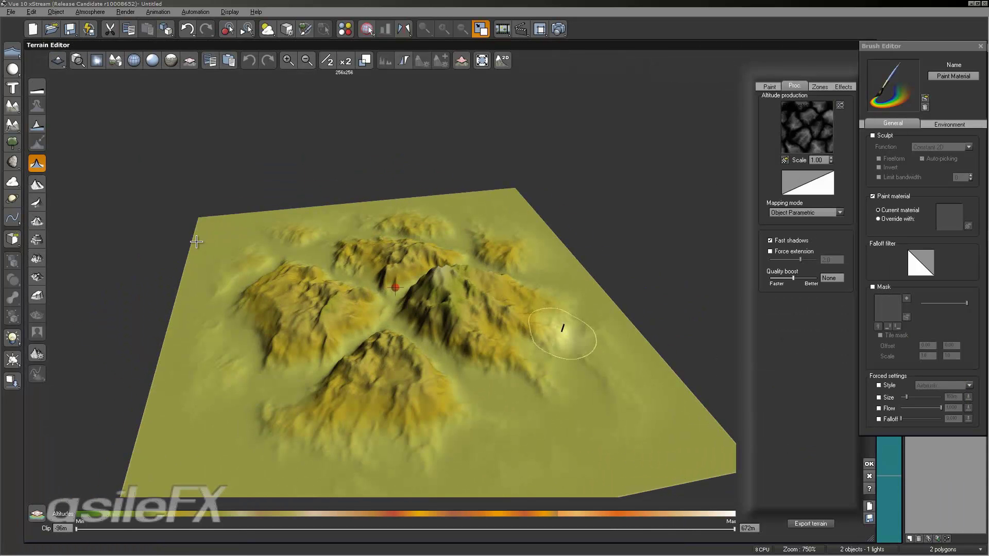
click(37, 166)
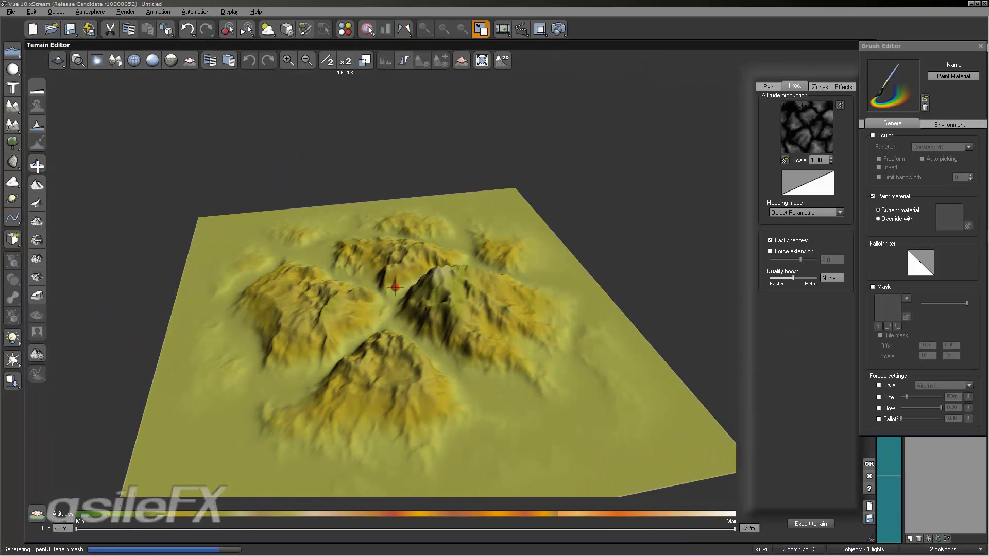
click(37, 164)
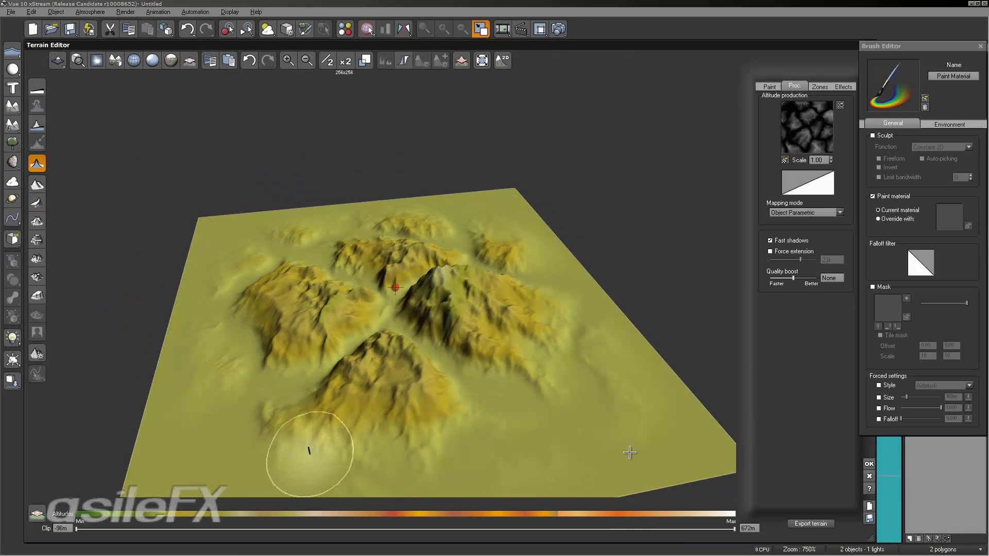
key(Return)
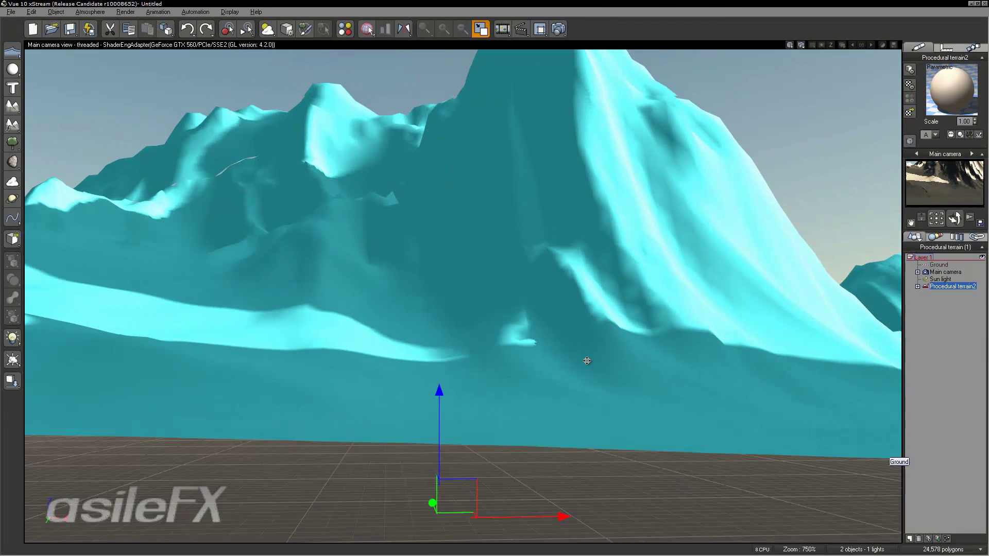
- Reposition the main camera to frame the sunlit mountain range behind a low foreground ridge
right_drag(721, 362, 488, 353)
middle_drag(489, 354, 475, 274)
right_drag(475, 274, 583, 297)
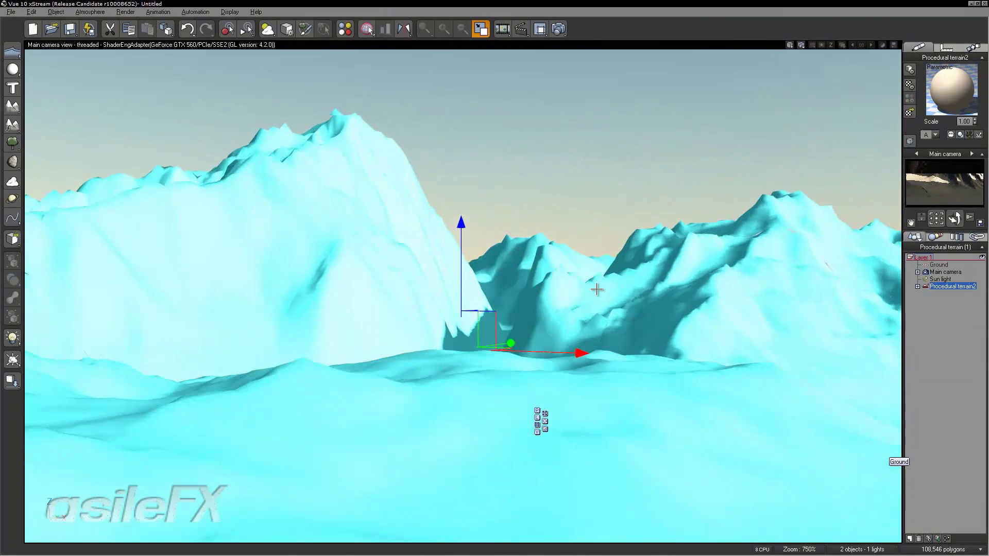
scroll(570, 338, down, 4)
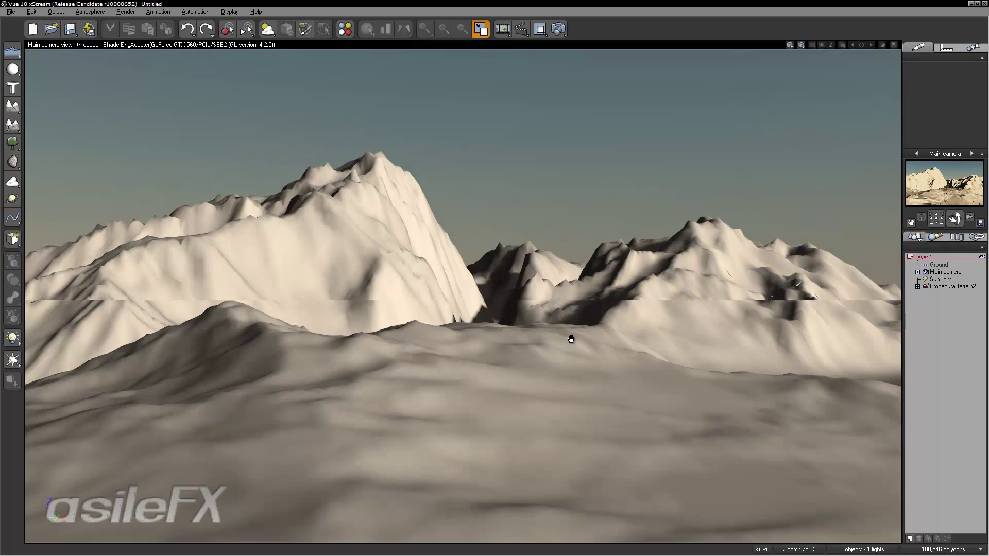
middle_drag(569, 341, 617, 337)
scroll(606, 338, down, 4)
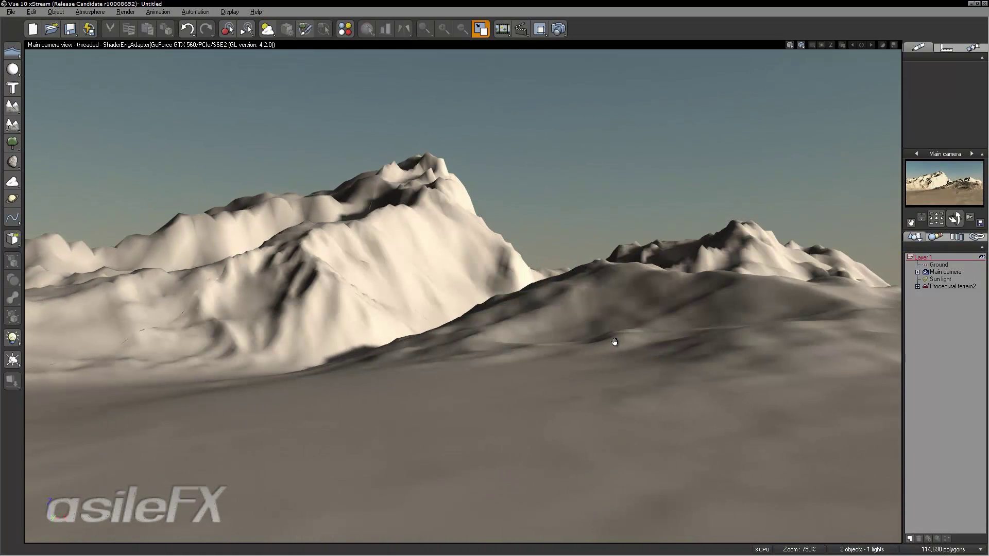
scroll(606, 337, up, 3)
scroll(613, 341, down, 2)
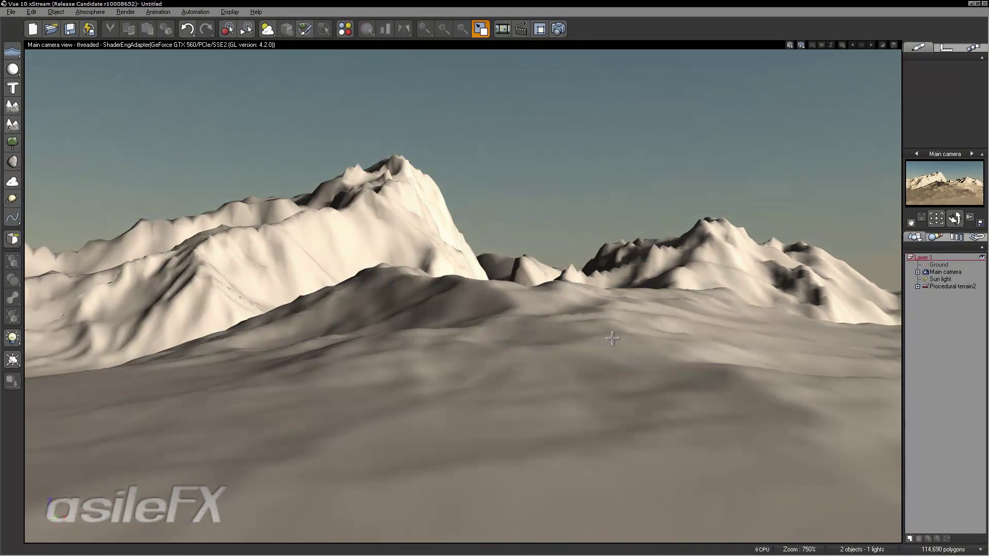
scroll(661, 344, up, 4)
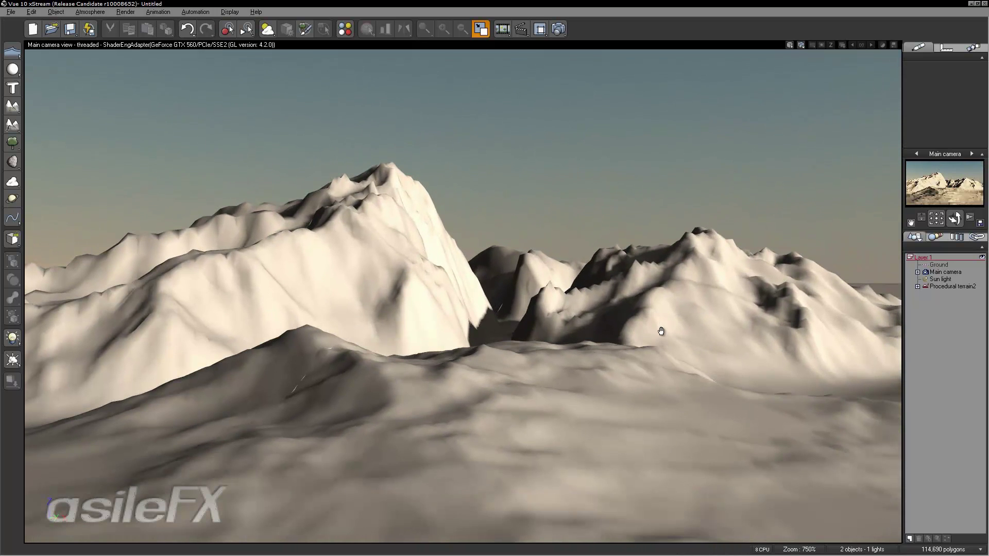
scroll(659, 330, up, 4)
mouse_move(692, 327)
middle_down()
mouse_move(724, 333)
mouse_move(697, 324)
middle_up()
scroll(697, 324, up, 2)
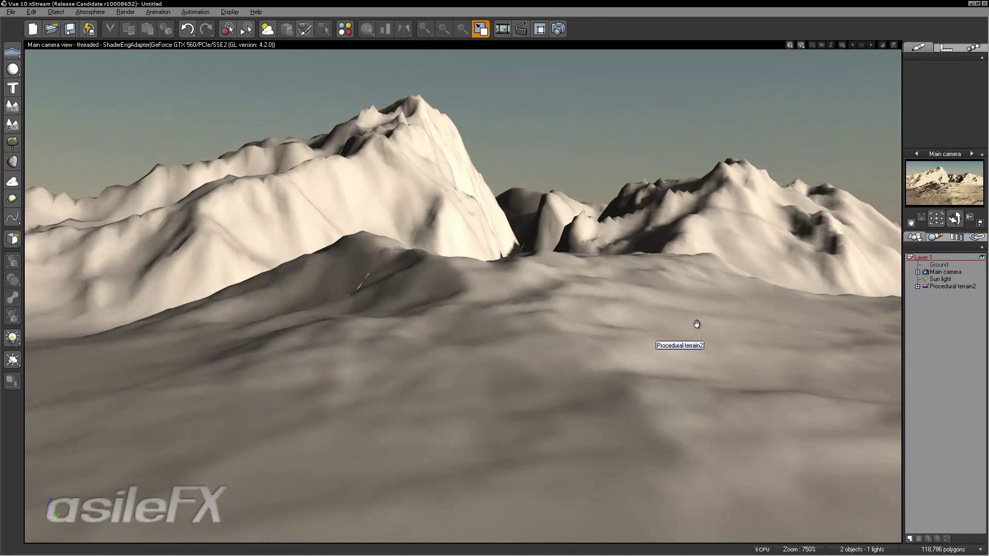
scroll(687, 311, up, 3)
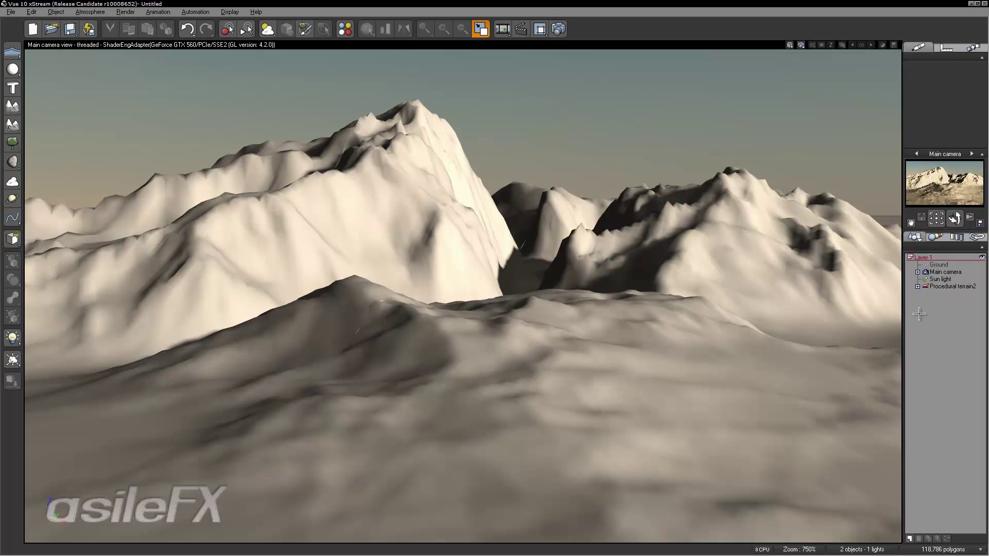
- Use the user render settings with object anti-aliasing at maximum 4 subrays, 70% geometry and 40% contrast quality
click(558, 29)
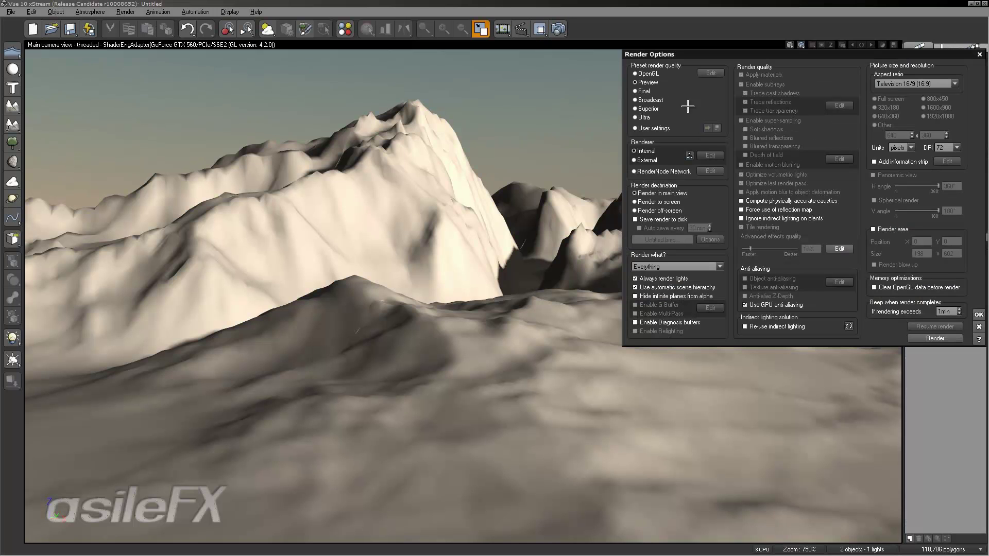
click(664, 128)
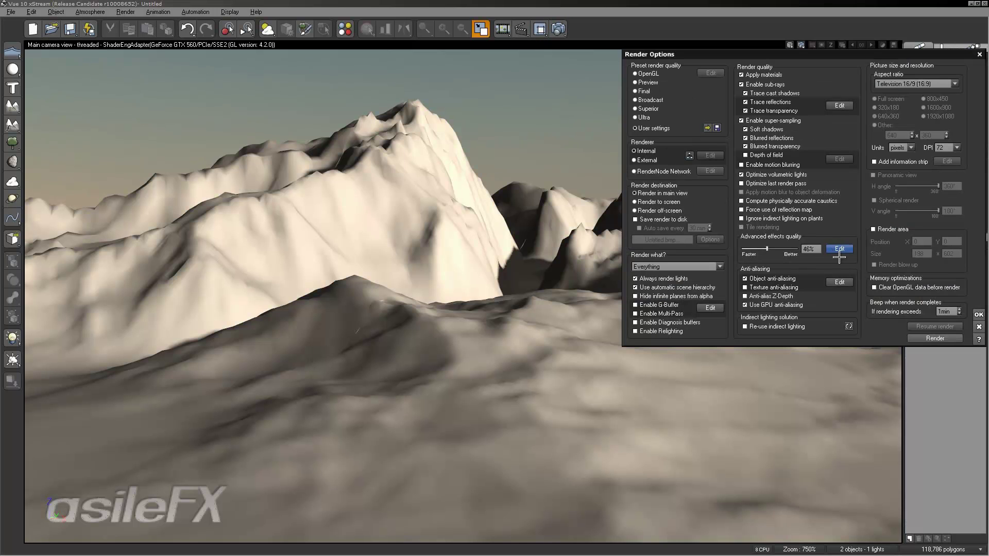
click(839, 283)
text(4)
key(Return)
click(424, 187)
text(70)
key(Return)
click(425, 173)
text(40)
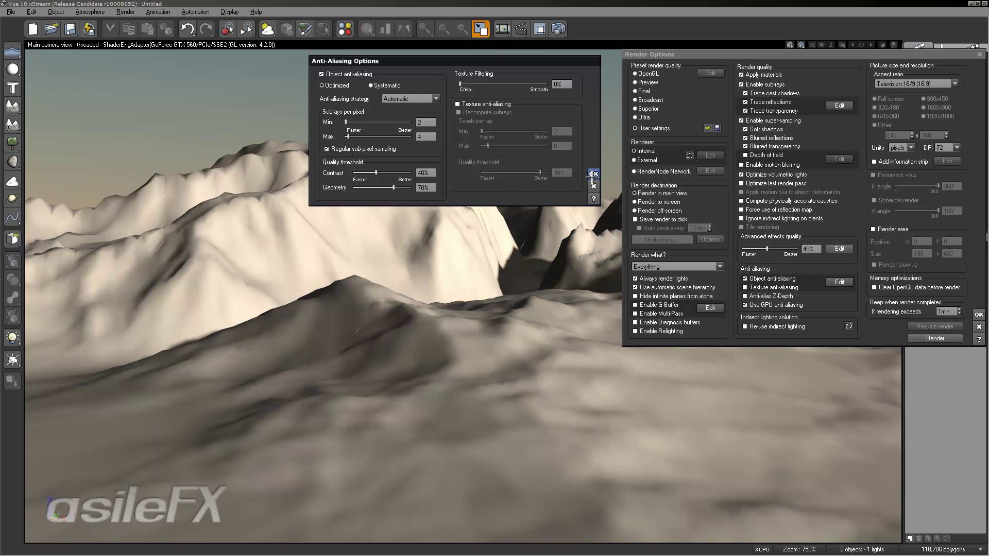
click(593, 174)
- Render the scene to screen at 800x450 and close the finished render
click(671, 203)
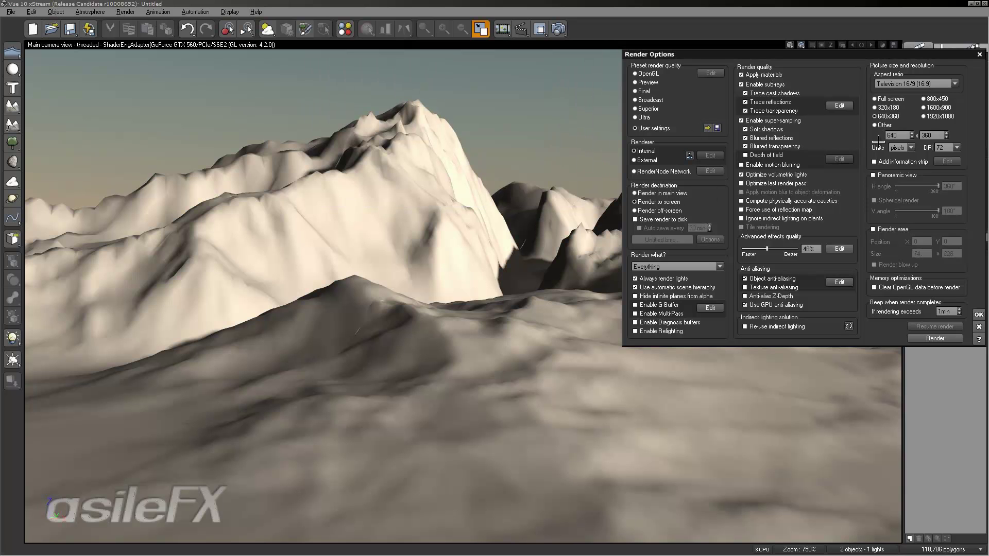
click(935, 339)
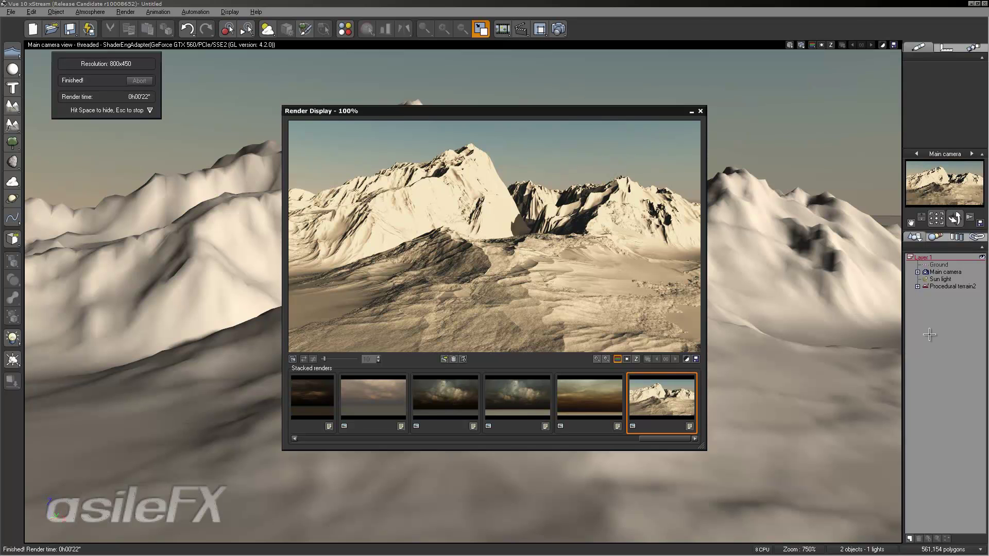
click(700, 112)
- Move the main camera to frame two bright mountain groups behind a wide, flat valley
middle_drag(630, 386, 676, 384)
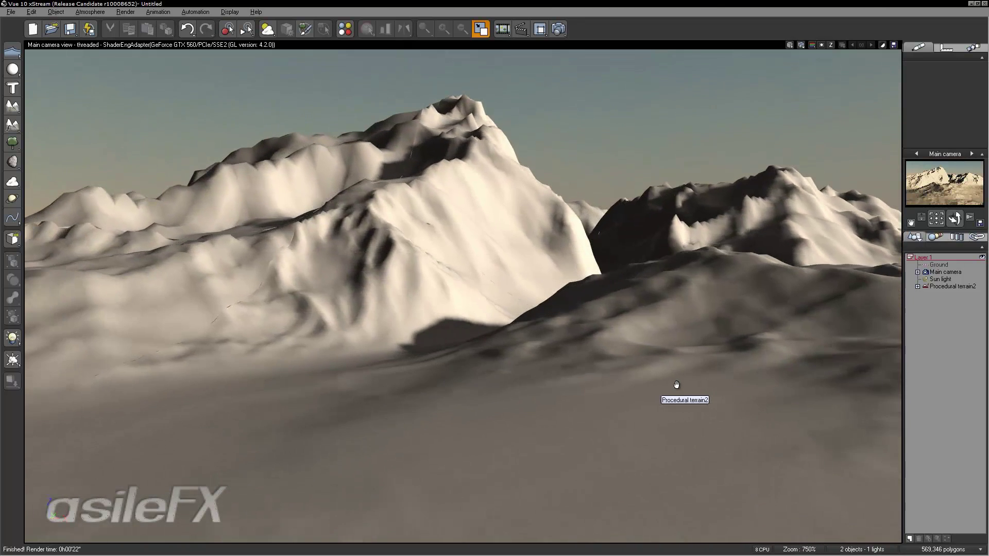
scroll(680, 384, up, 5)
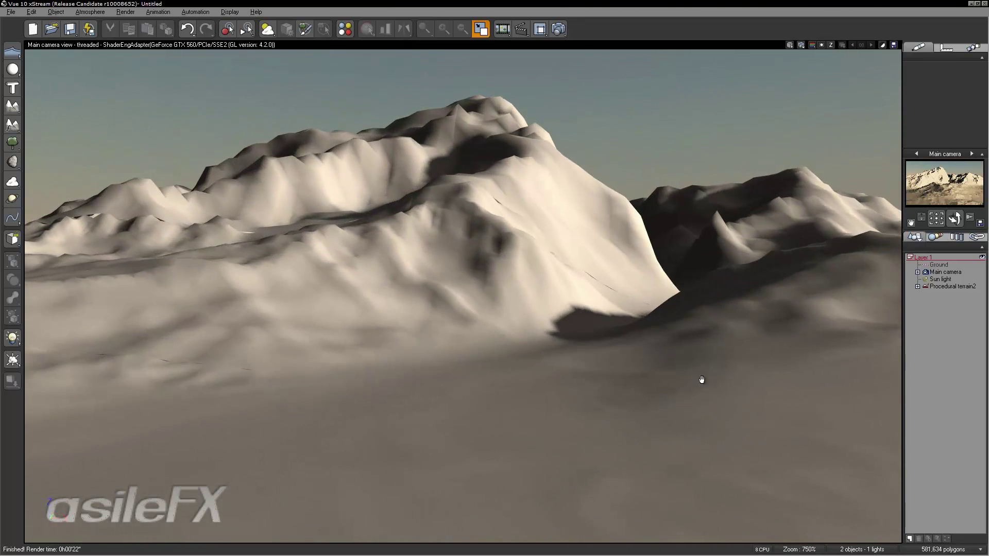
right_drag(721, 371, 523, 347)
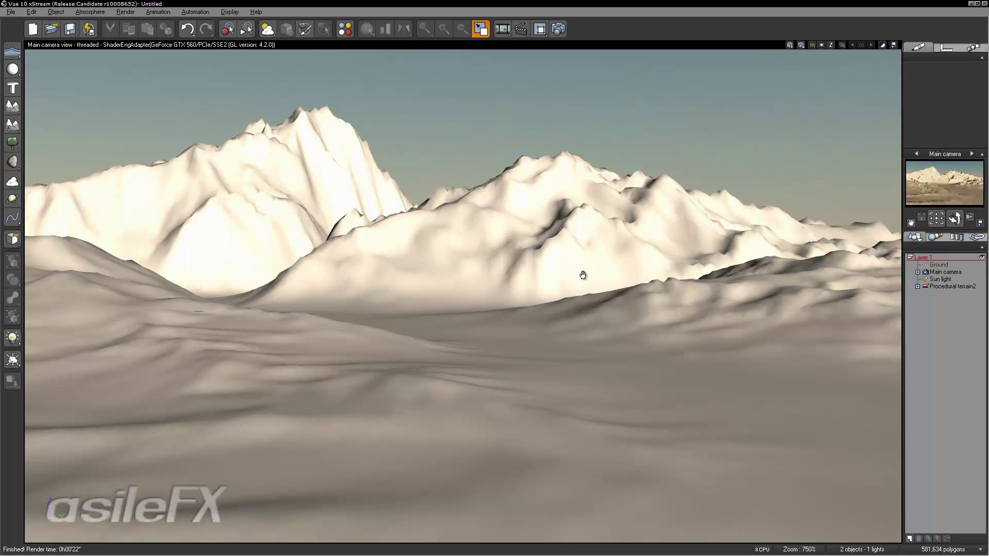
right_drag(582, 275, 611, 276)
- Rotate the sun light to a yaw of about 223 to cast more shadow across the mountains
click(940, 279)
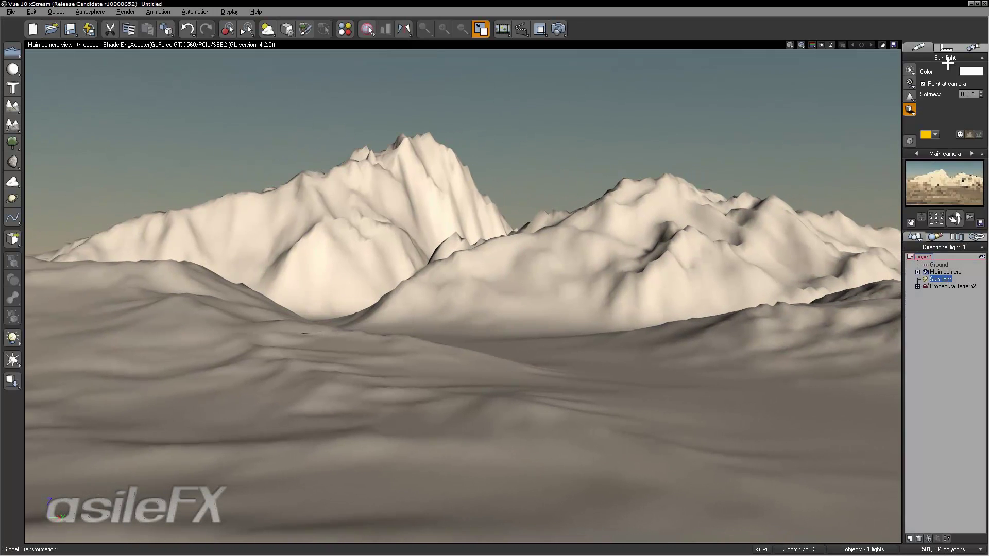
click(947, 46)
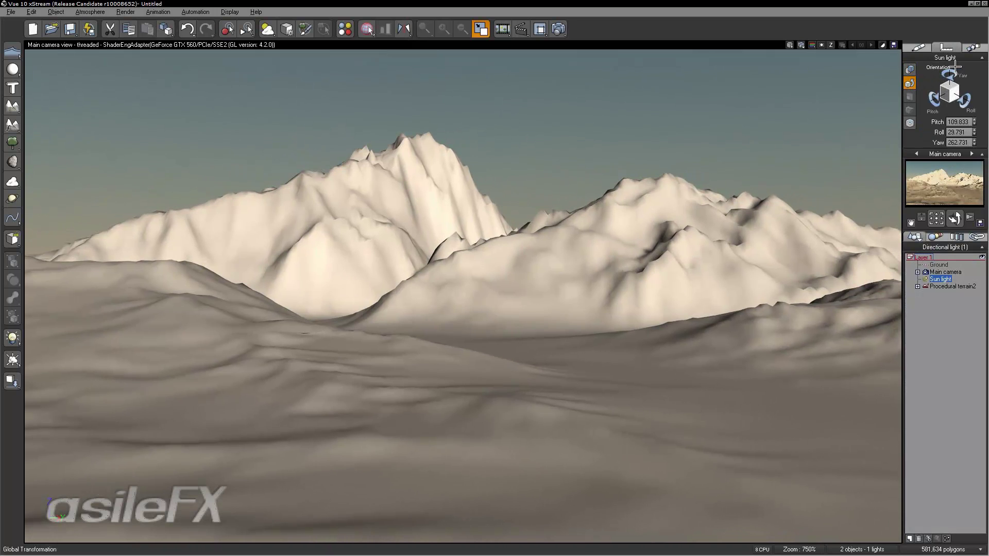
drag(949, 75, 929, 75)
drag(950, 43, 943, 74)
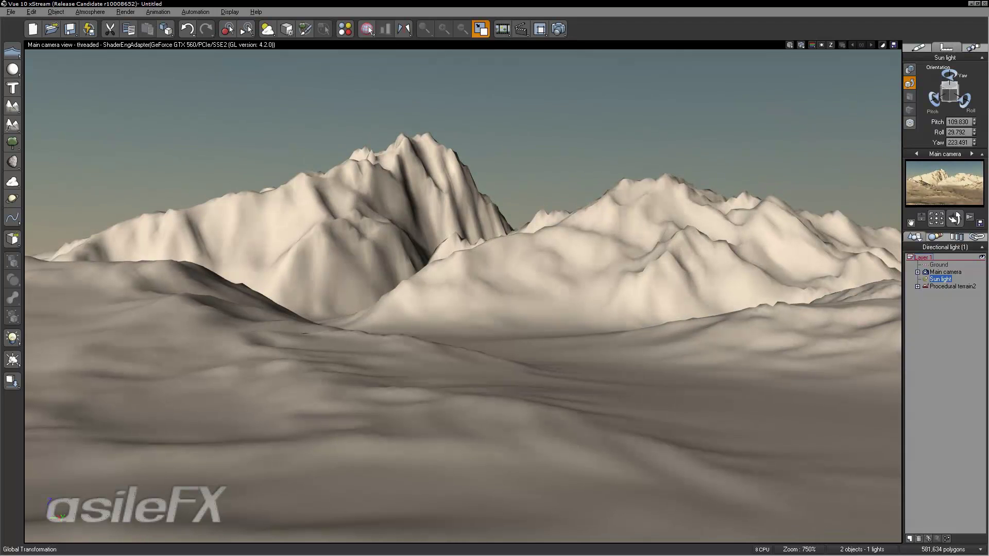
- Shift the main camera's framing of the two mountain groups slightly sideways, render the view at 800x450 and close the finished render
click(672, 267)
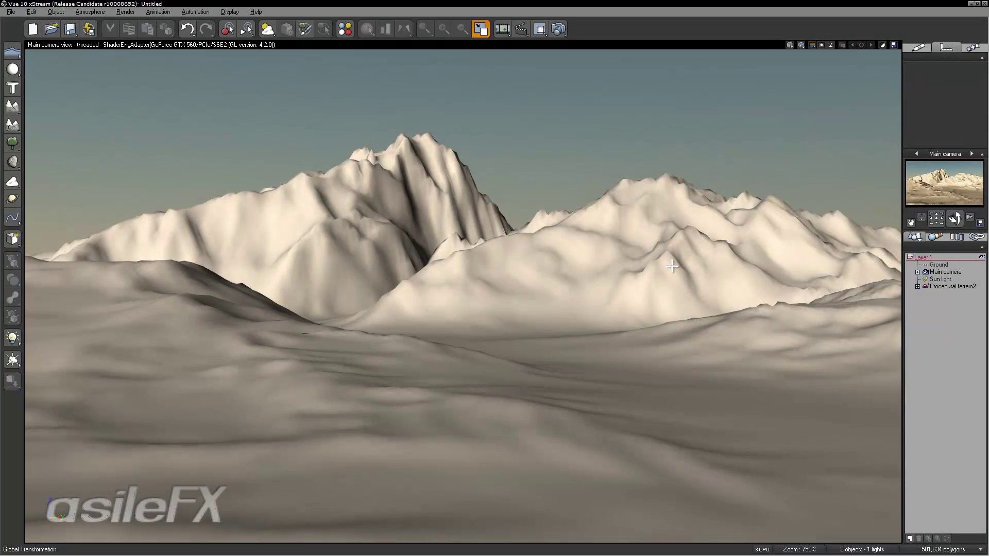
right_drag(640, 235, 623, 231)
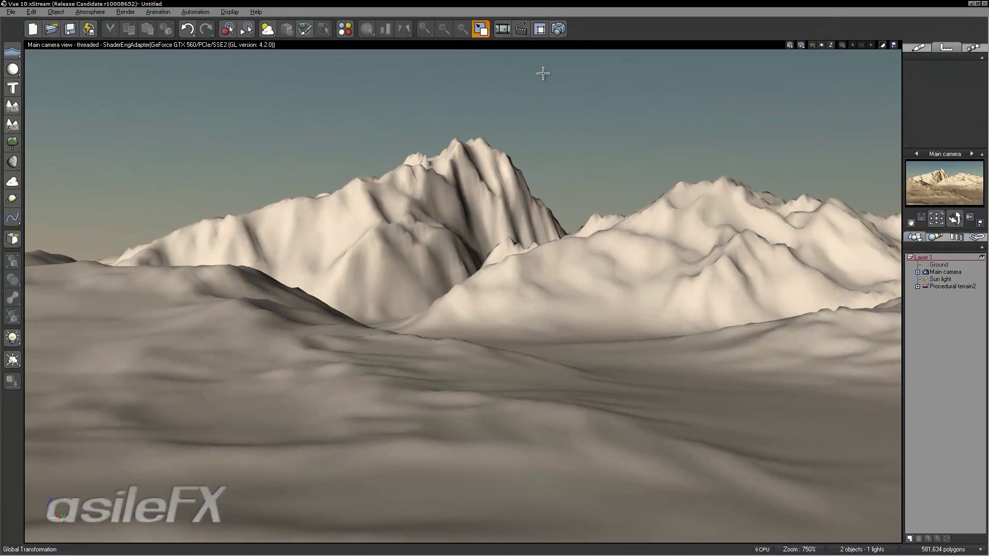
click(556, 29)
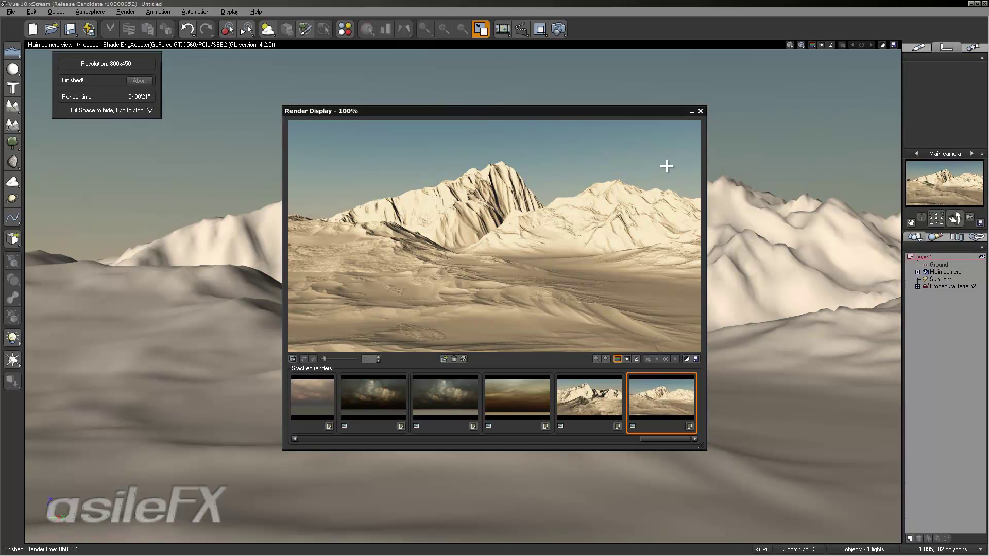
click(698, 110)
- Stretch the procedural terrain vertically with the scale gizmo to make its mountains taller, and deselect it
click(627, 238)
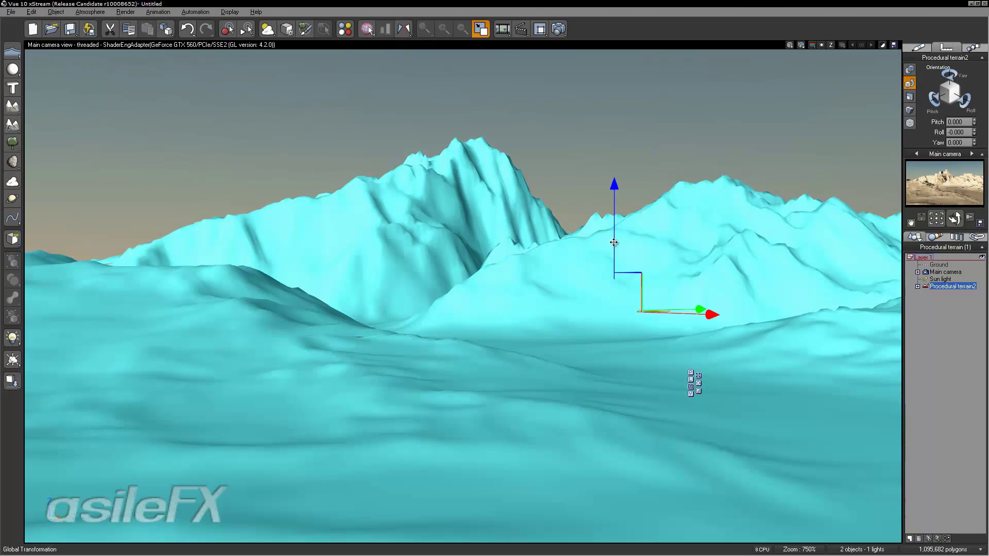
key(r)
drag(614, 227, 613, 205)
key(ctrl+z)
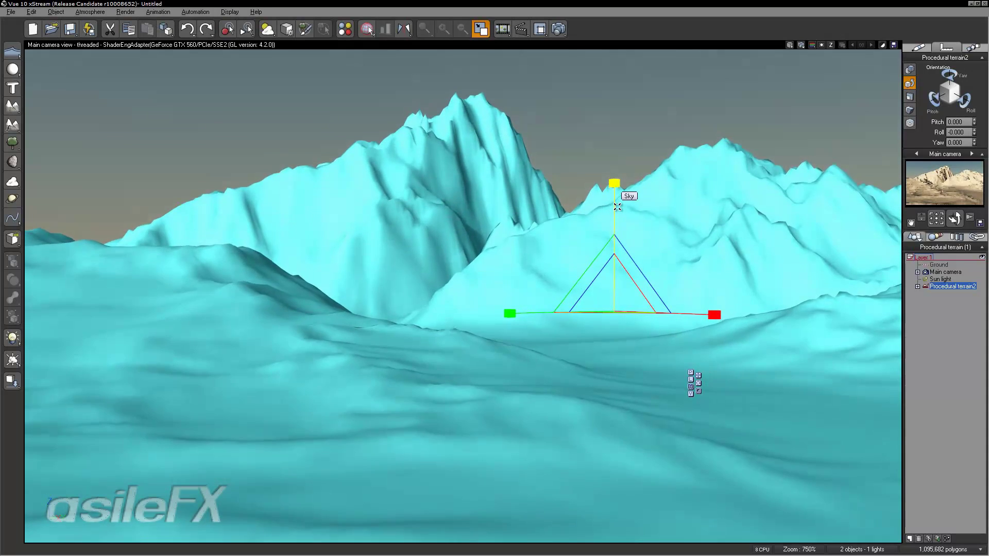
key(ctrl+y)
click(910, 312)
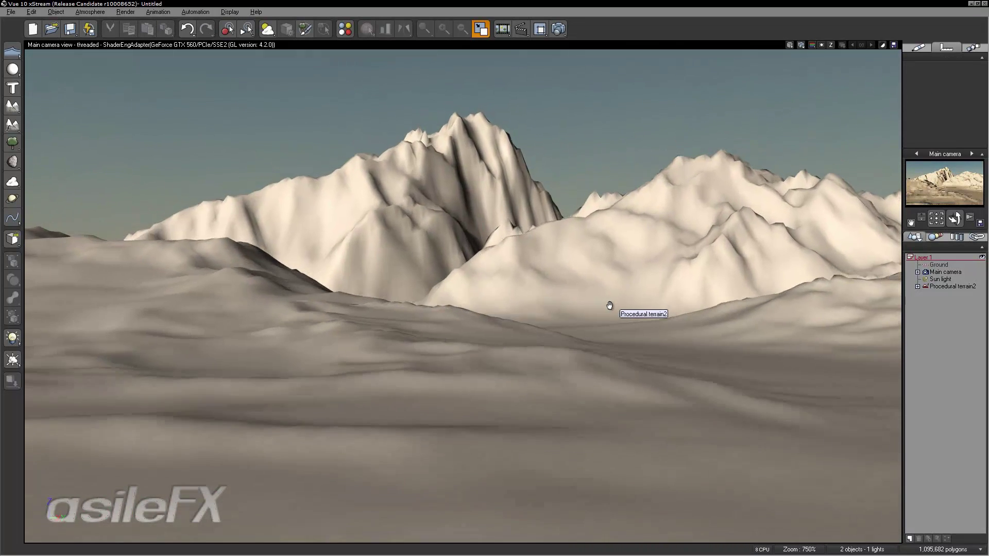
- Reposition the main camera higher so more of the flat valley shows in front of the two mountain groups
mouse_move(641, 310)
right_down()
mouse_move(653, 307)
mouse_move(638, 305)
right_up()
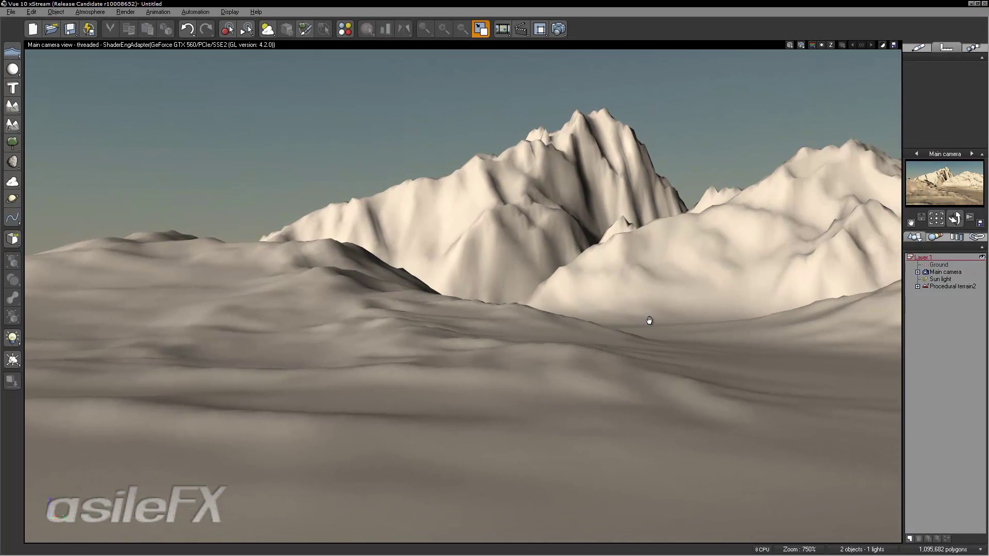
middle_drag(648, 320, 674, 318)
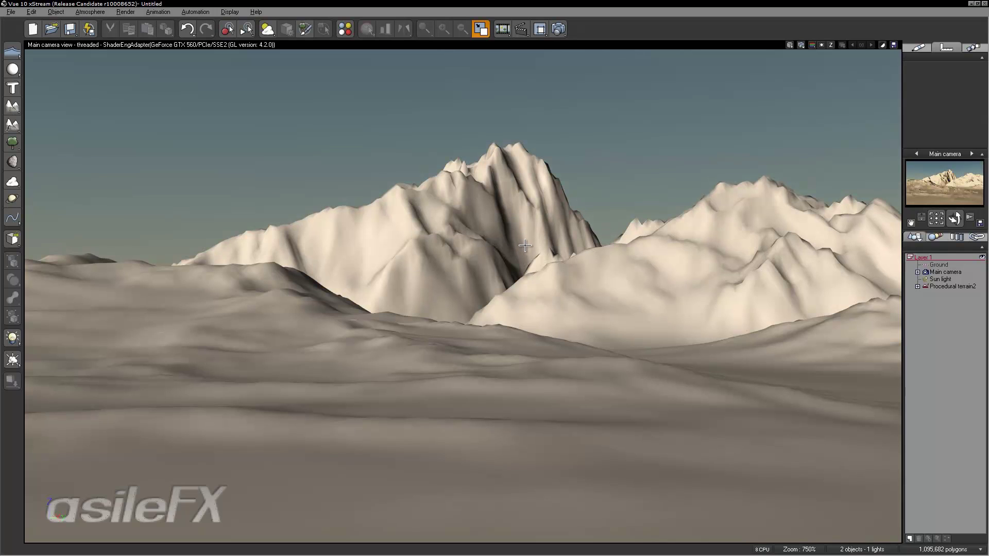
middle_drag(526, 309, 522, 310)
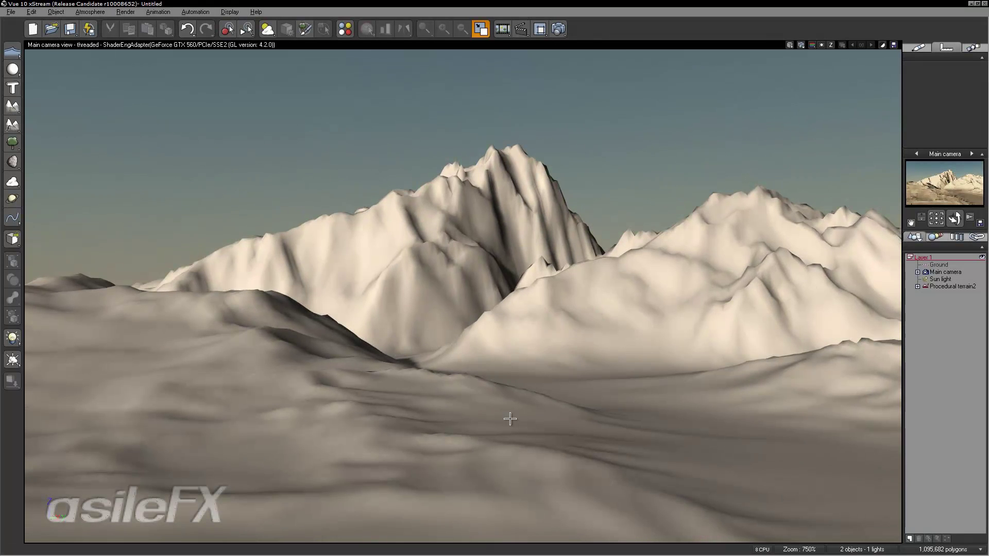
click(679, 283)
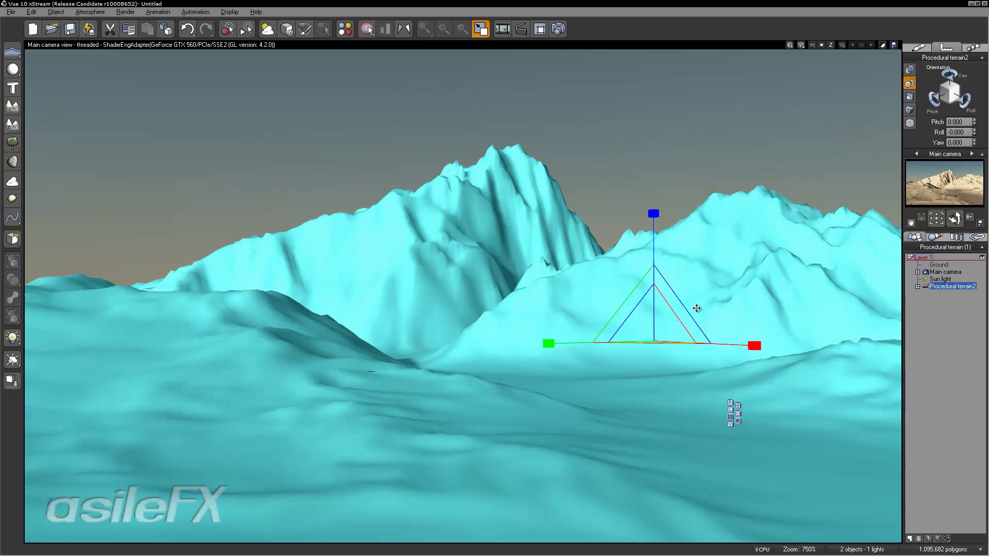
click(926, 319)
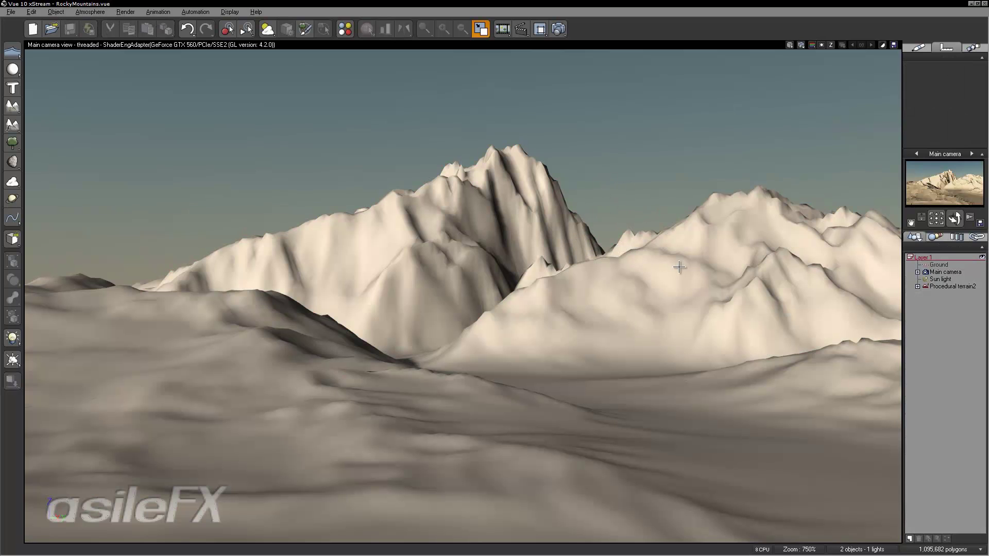
- Open the procedural terrain for editing and bring up the function graph of its altitude production
click(555, 256)
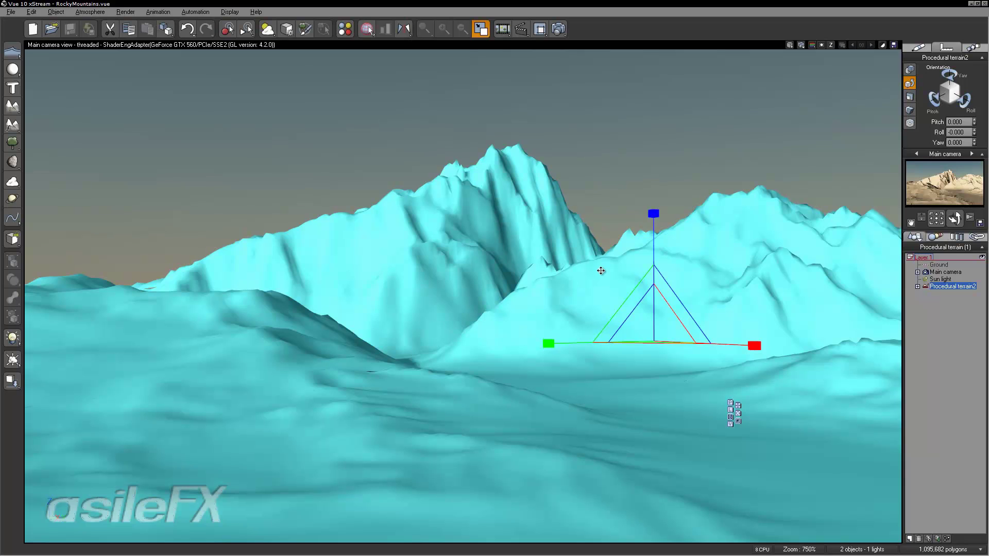
double_click(601, 269)
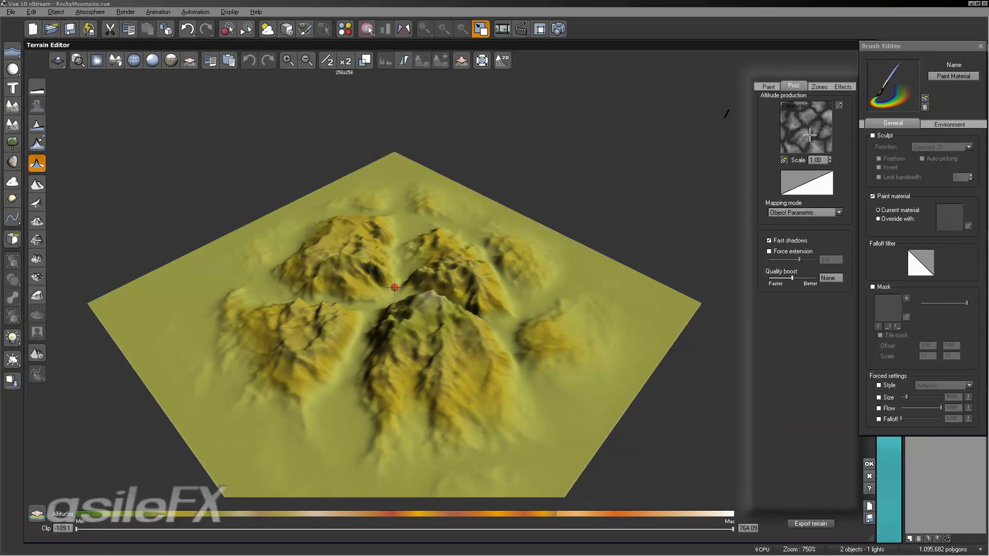
right_click(815, 135)
click(798, 113)
double_click(799, 116)
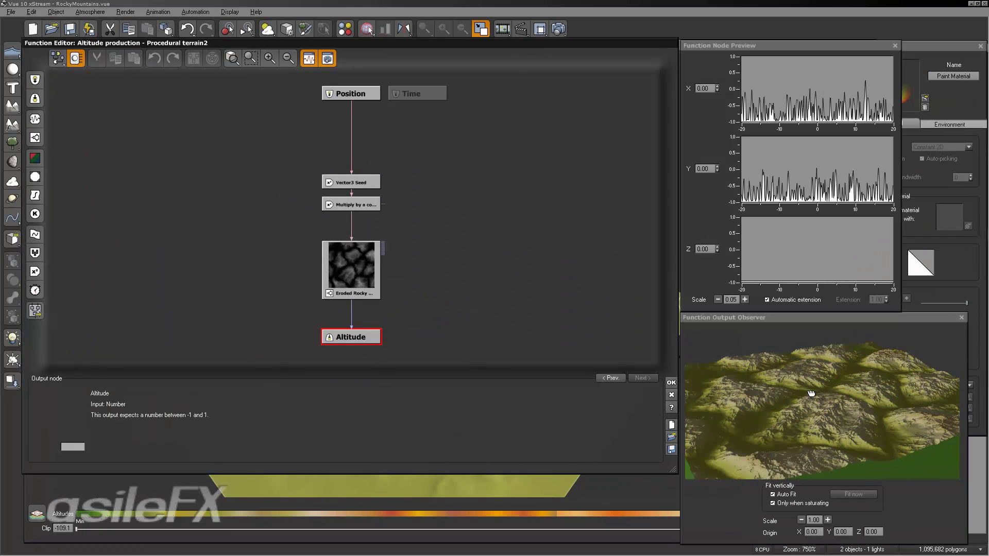
- Move the Eroded Rocky Mountains node upward to leave more room above the Altitude output
drag(811, 393, 845, 392)
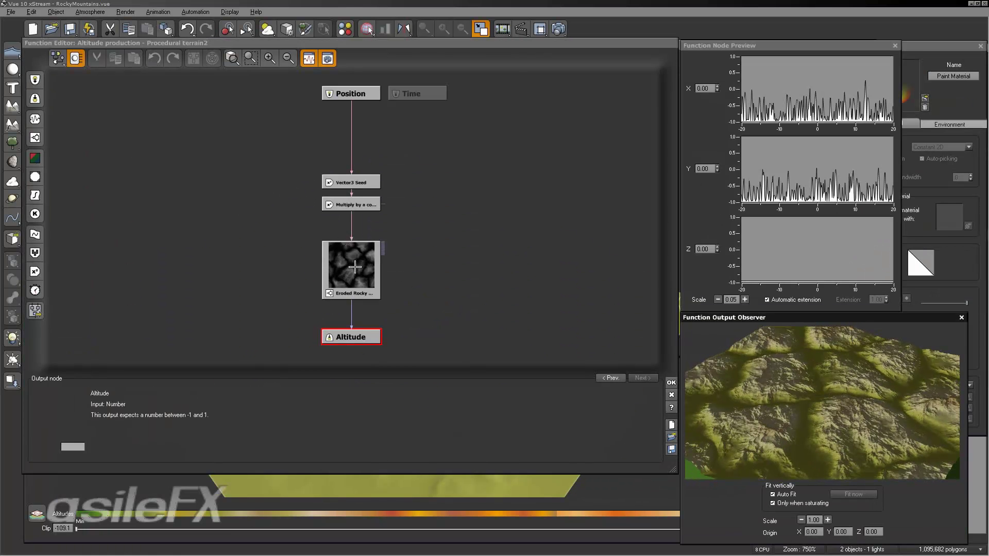
click(490, 274)
click(372, 273)
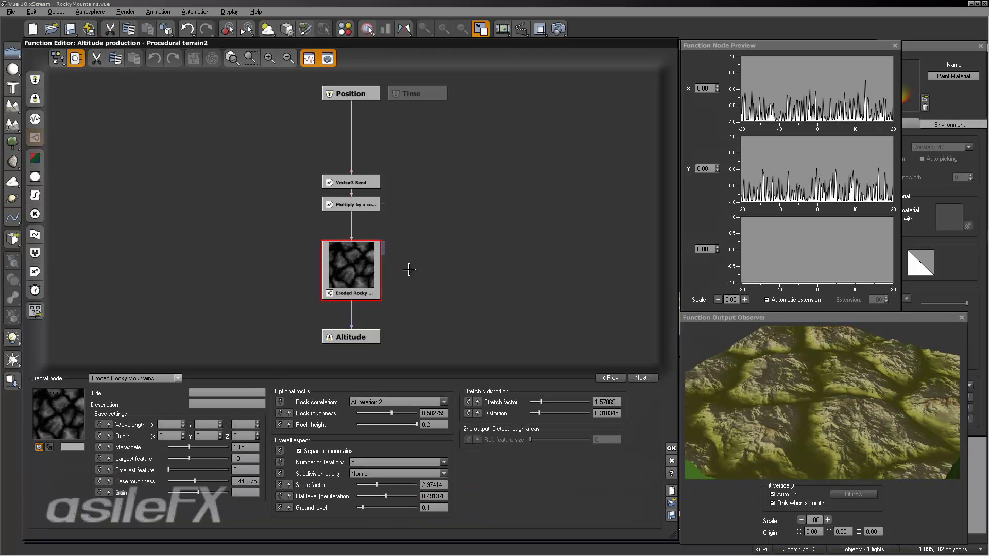
drag(369, 273, 367, 228)
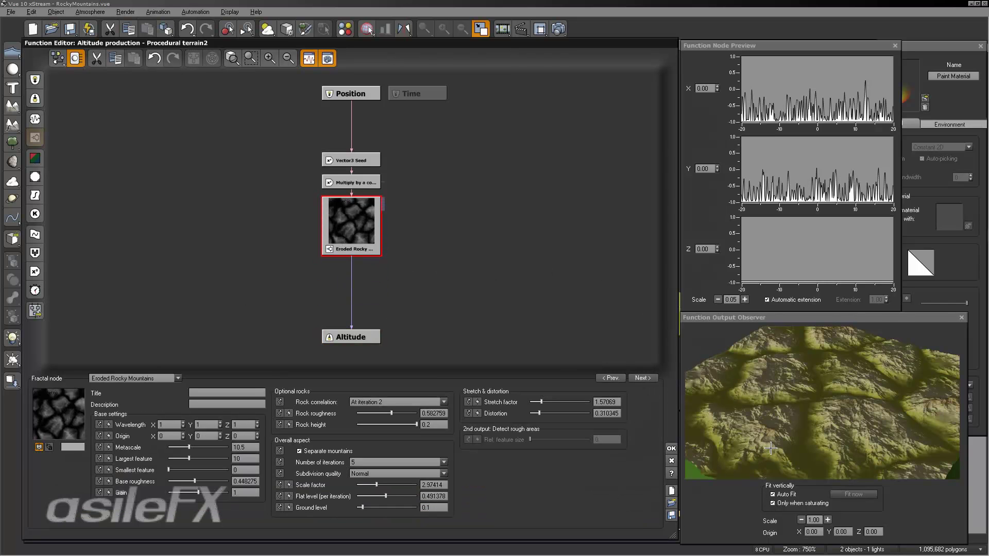
- Turn off fitting only when saturating in the function output preview, try a larger preview scale, and reopen the preview
click(772, 503)
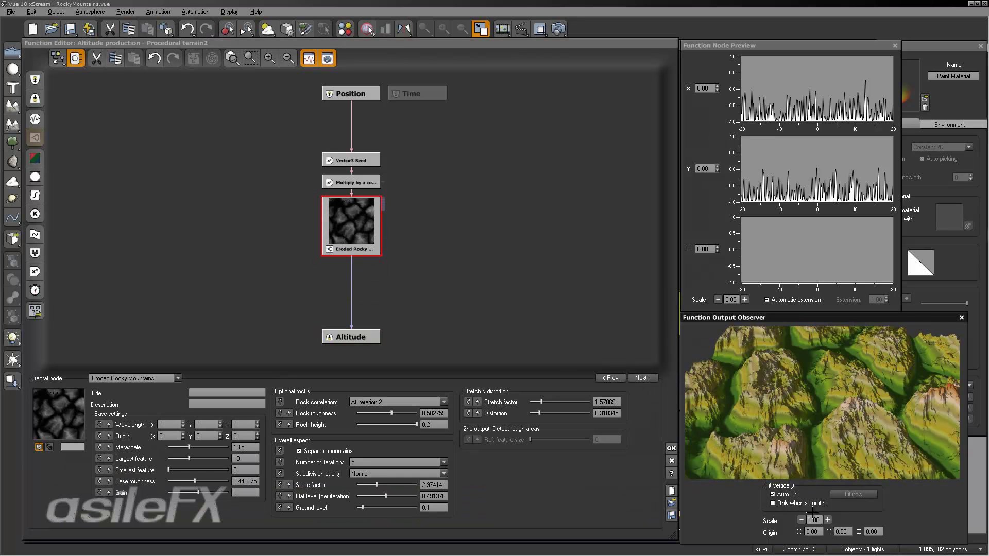
mouse_move(819, 425)
mouse_down()
mouse_move(840, 428)
mouse_move(799, 428)
mouse_move(825, 432)
mouse_up()
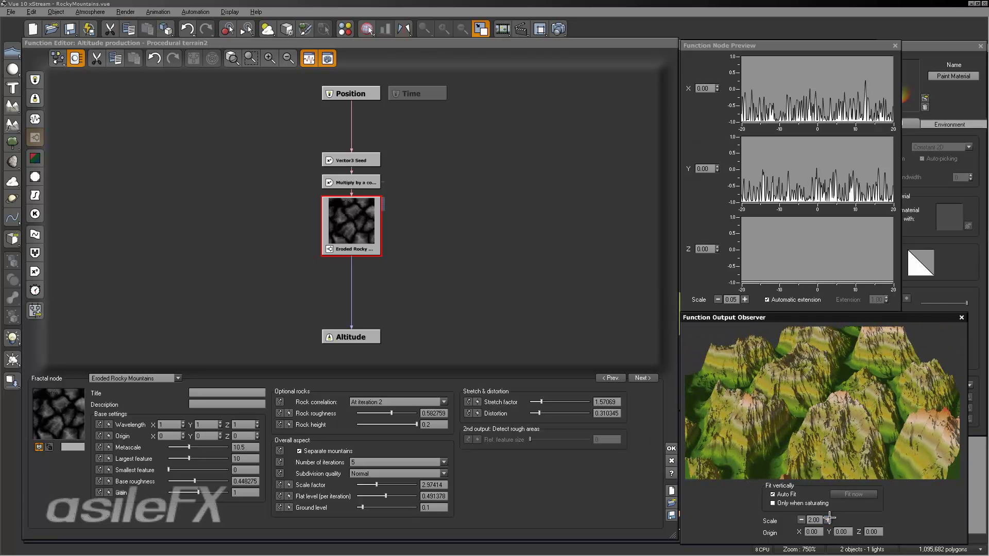
click(828, 520)
click(828, 520)
drag(819, 432, 912, 415)
click(329, 60)
click(329, 60)
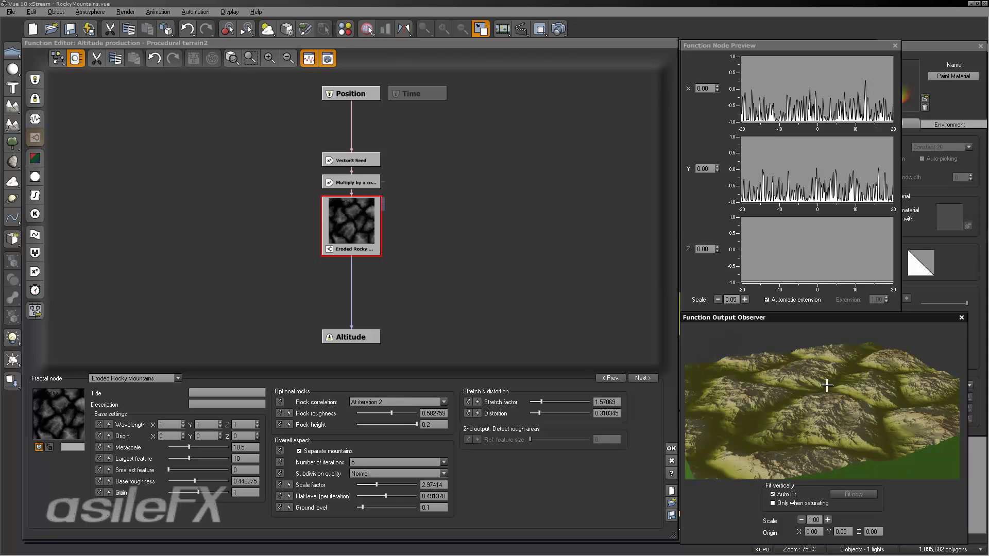
drag(850, 421, 830, 424)
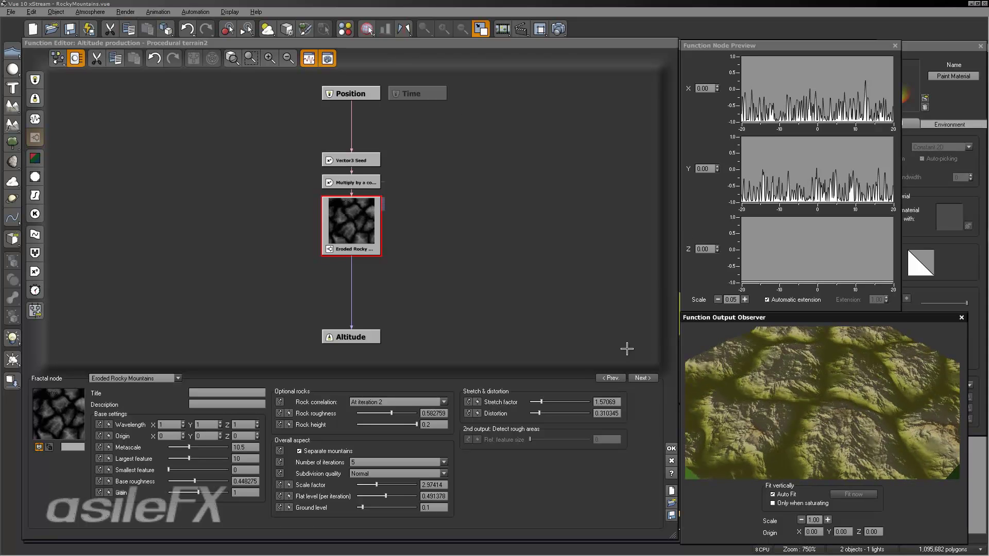
- Add a second Eroded Rocky Mountains fractal node beside the first and feed it from the Multiply by a constant node
click(306, 240)
click(419, 225)
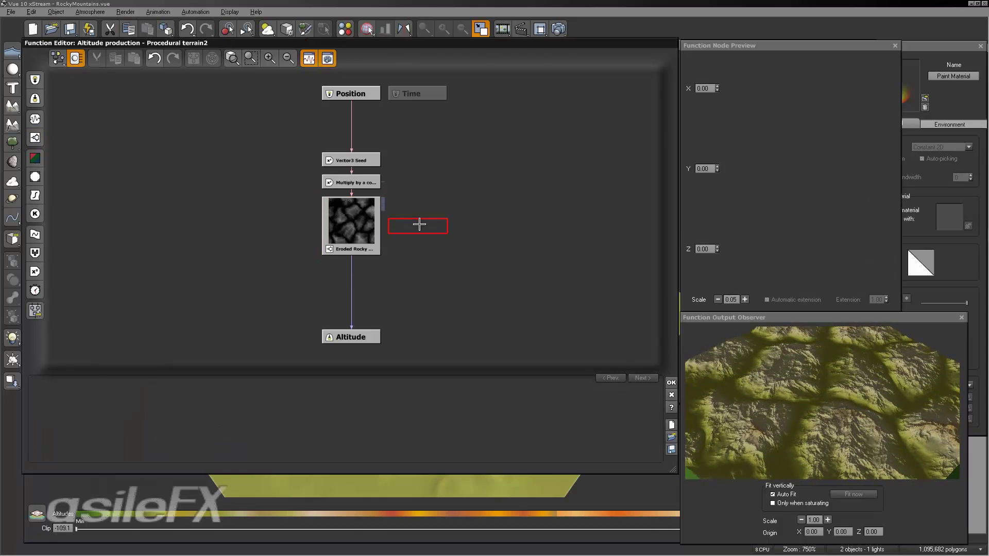
click(34, 137)
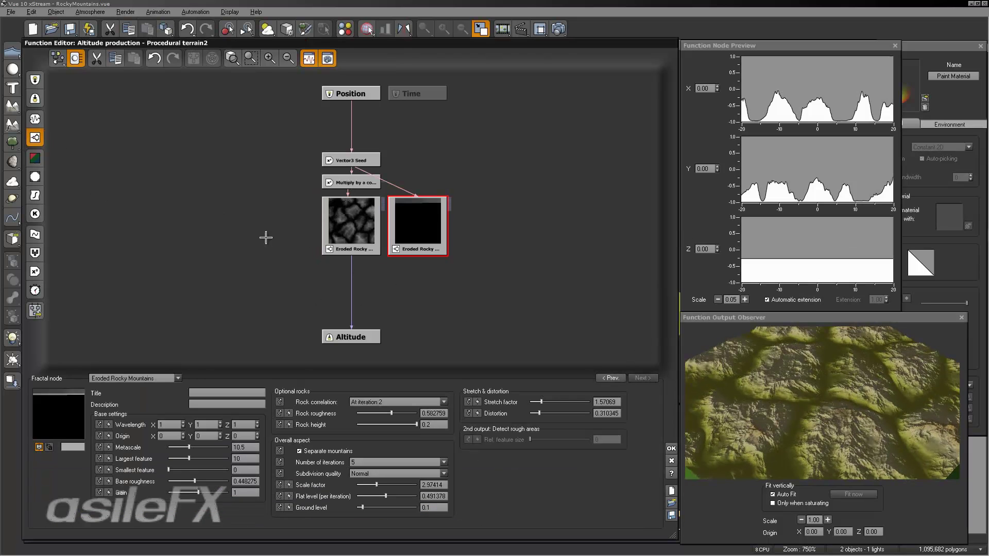
drag(358, 168, 357, 185)
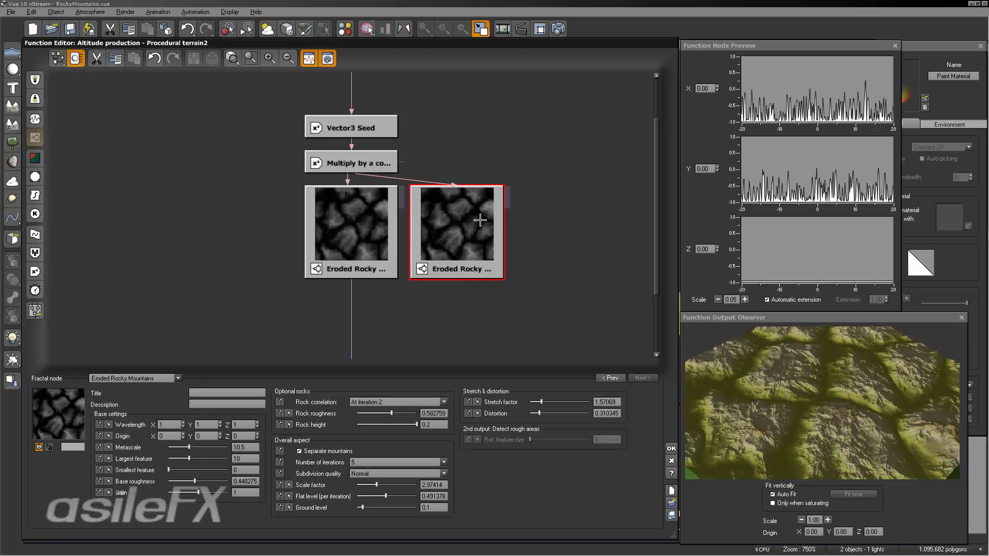
- Move the Multiply by a constant node further above the fractals and delete the second Eroded Rocky Mountains node
drag(480, 221, 514, 256)
drag(378, 164, 377, 130)
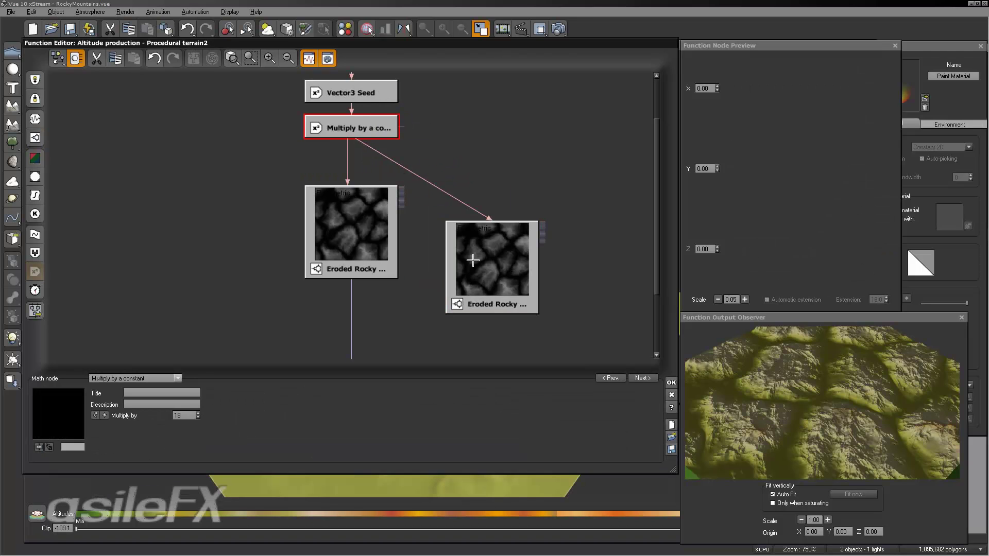
click(490, 260)
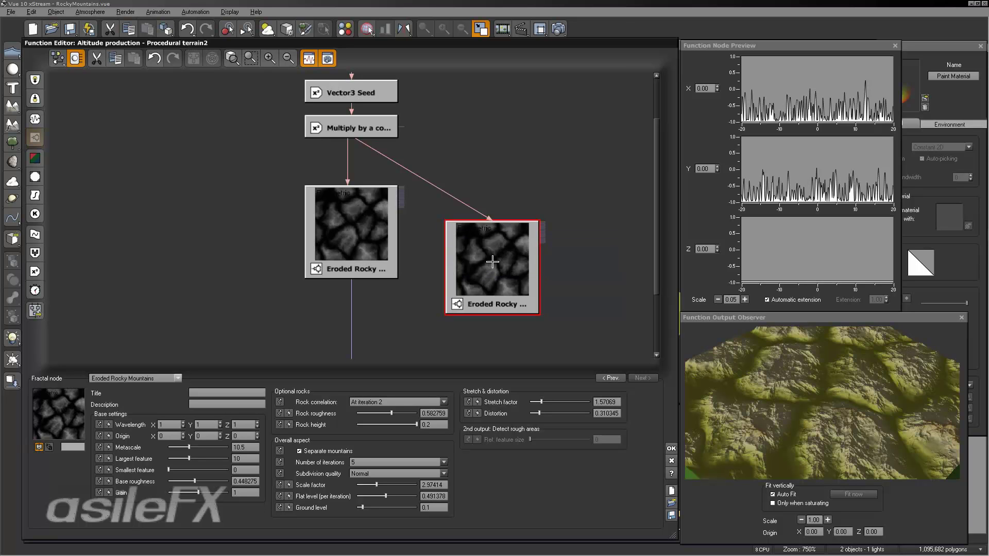
key(Delete)
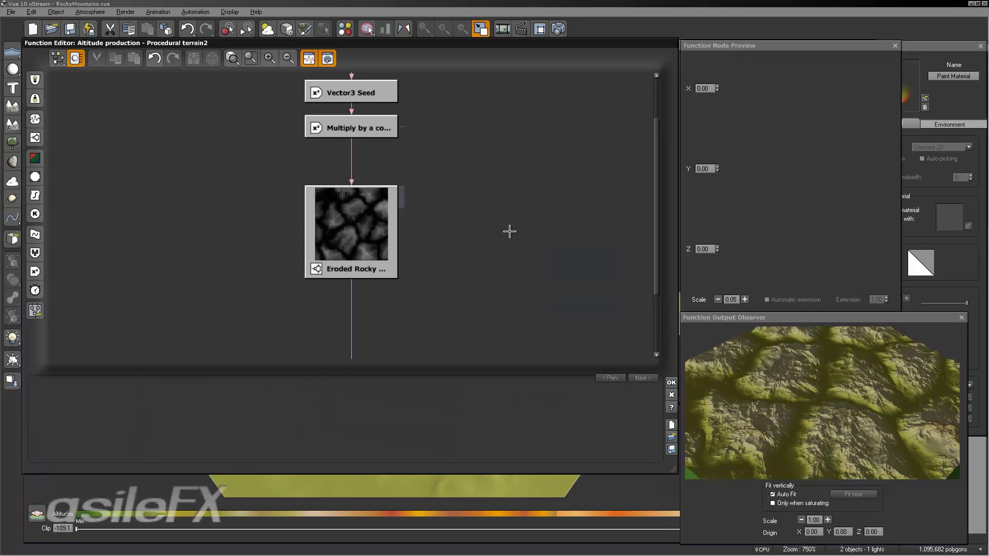
- Duplicate the Eroded Rocky Mountains node, place the copy right beside the original and change its type to Terrain Fractal
click(371, 217)
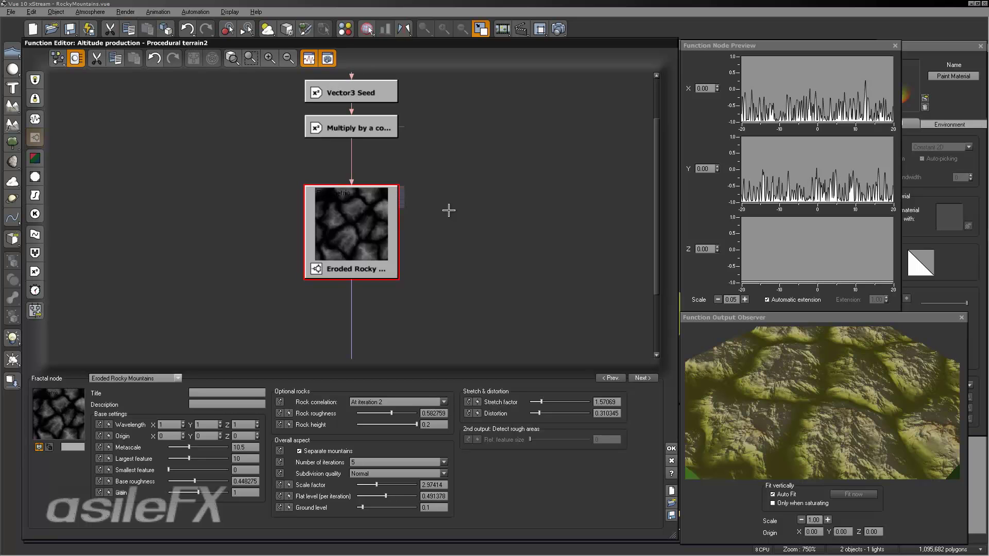
key(ctrl+z)
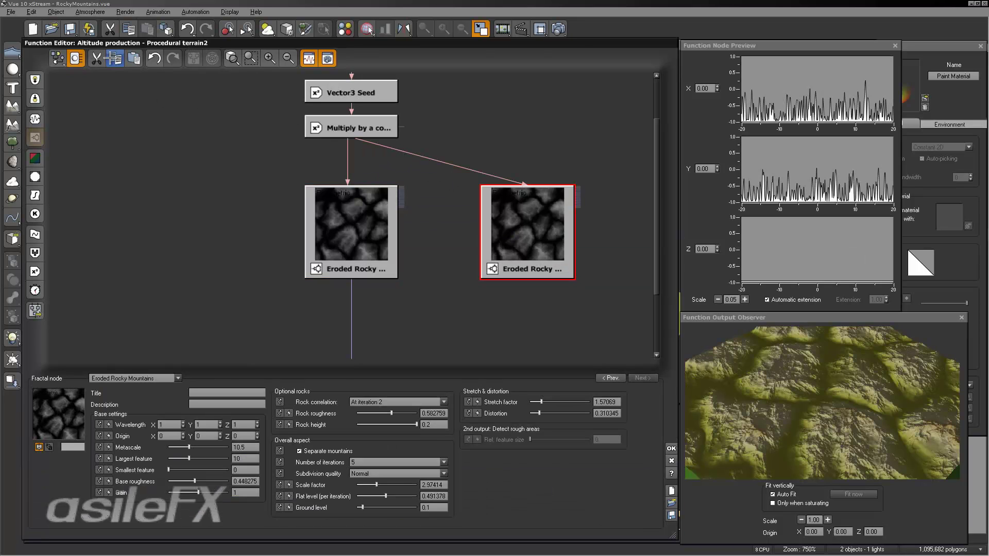
drag(509, 247, 445, 223)
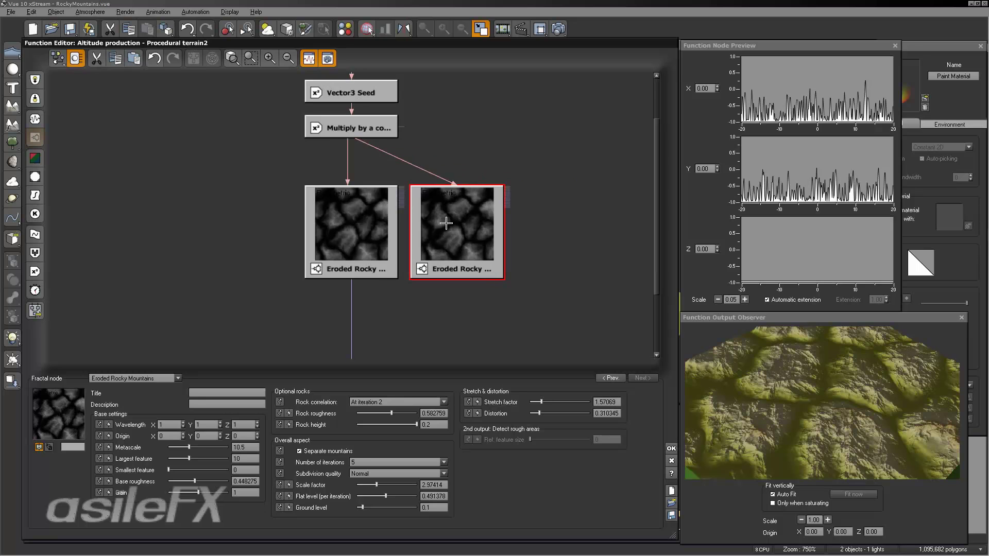
middle_drag(458, 304, 466, 253)
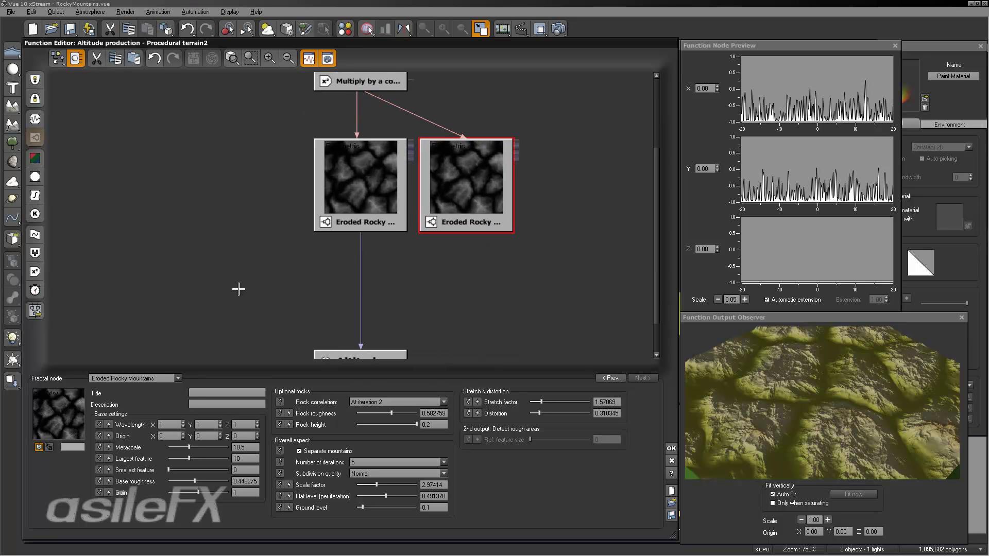
click(119, 377)
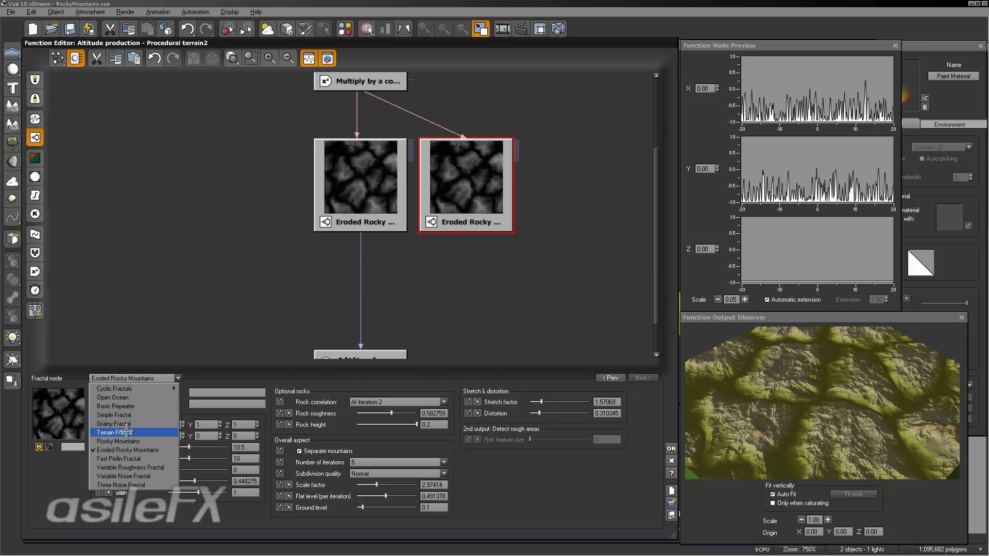
click(124, 430)
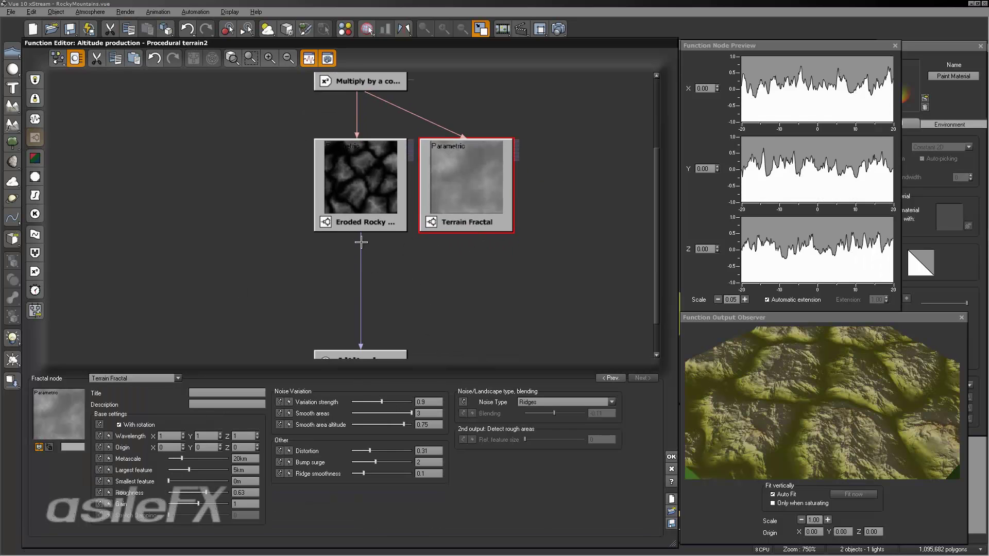
- Insert a Blender node between Eroded Rocky Mountains and Altitude, position it between the two fractals, and connect the Terrain Fractal to it
click(361, 242)
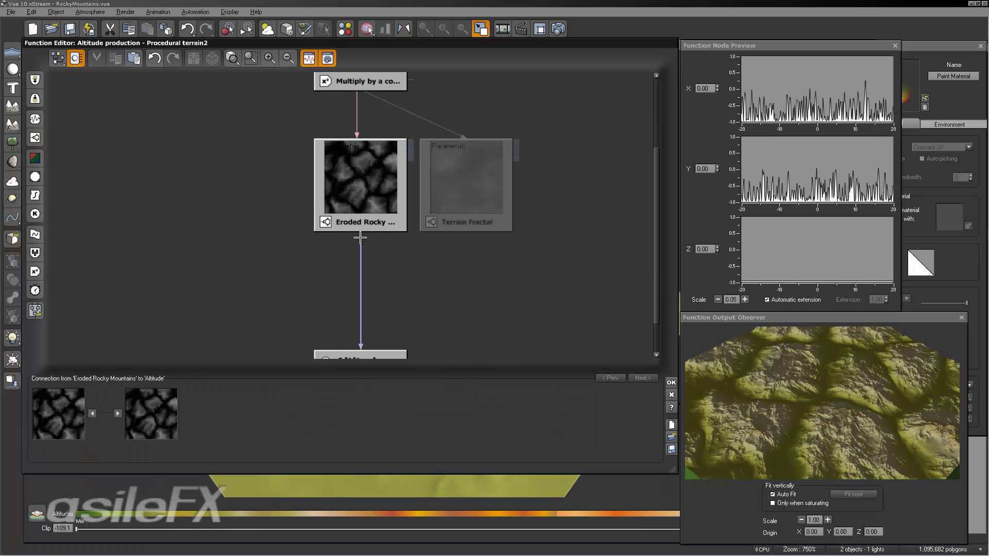
scroll(367, 216, down, 2)
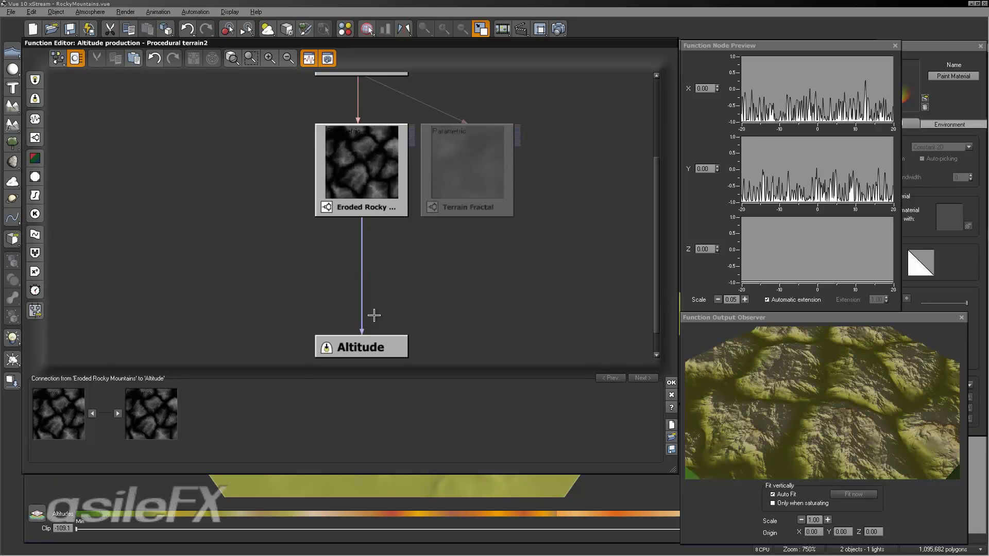
click(35, 252)
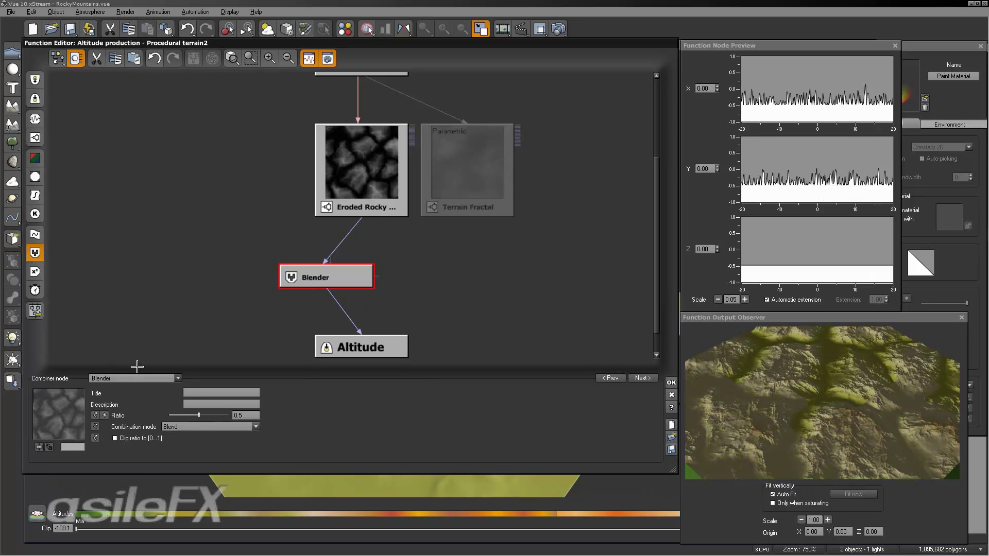
click(130, 378)
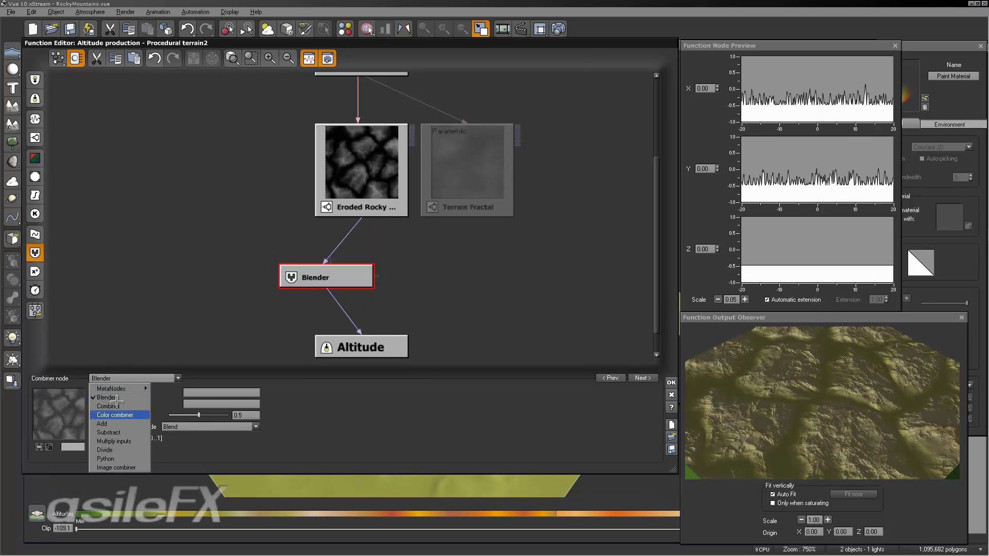
click(342, 277)
drag(342, 277, 390, 277)
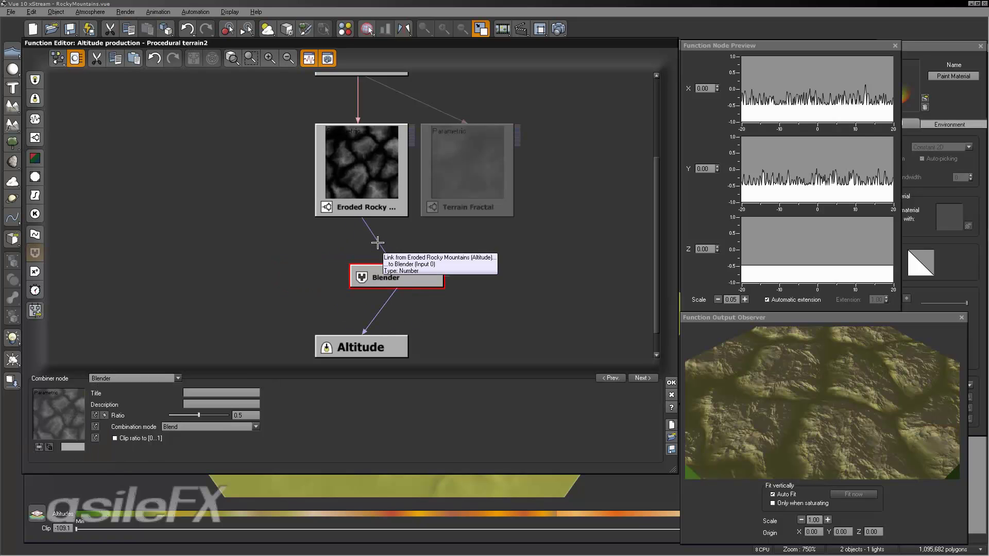
drag(401, 263, 467, 217)
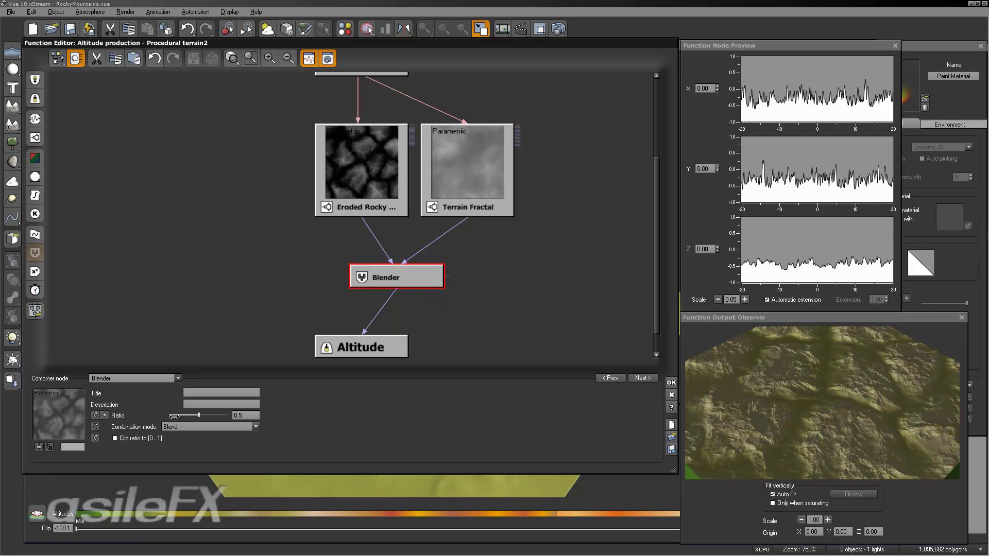
- Try a Blender ratio of 0, compare the output with each fractal node's own preview, and set the ratio to 1
drag(189, 414, 316, 403)
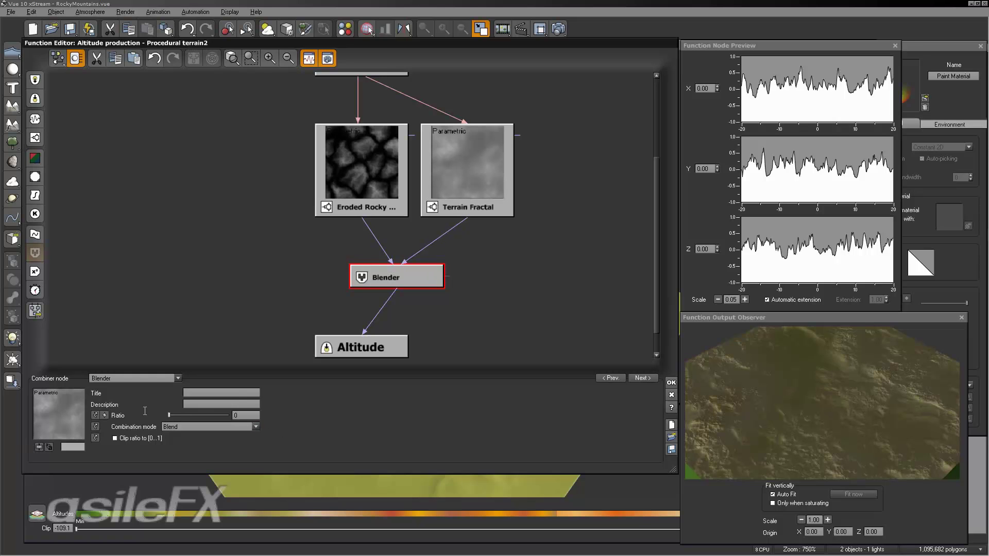
click(366, 208)
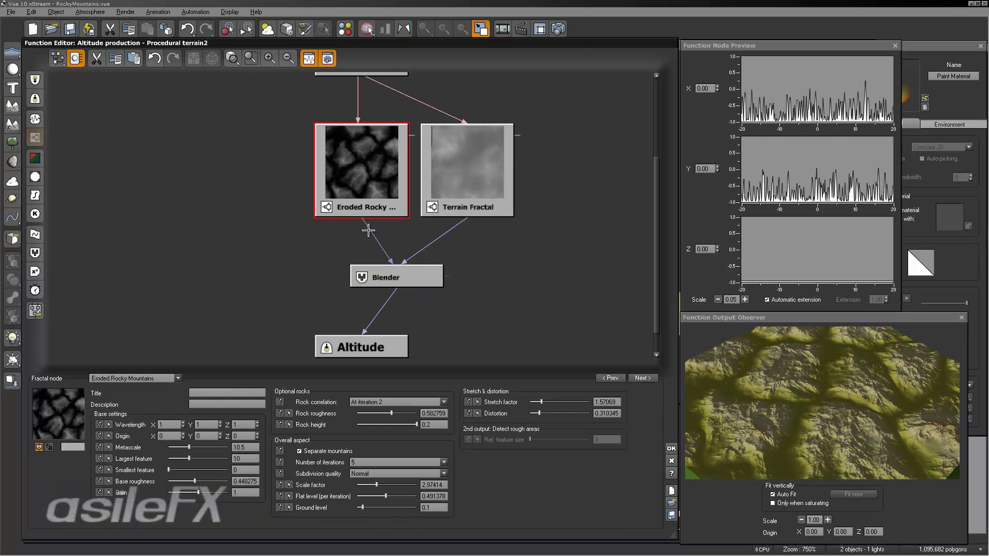
click(463, 165)
click(416, 276)
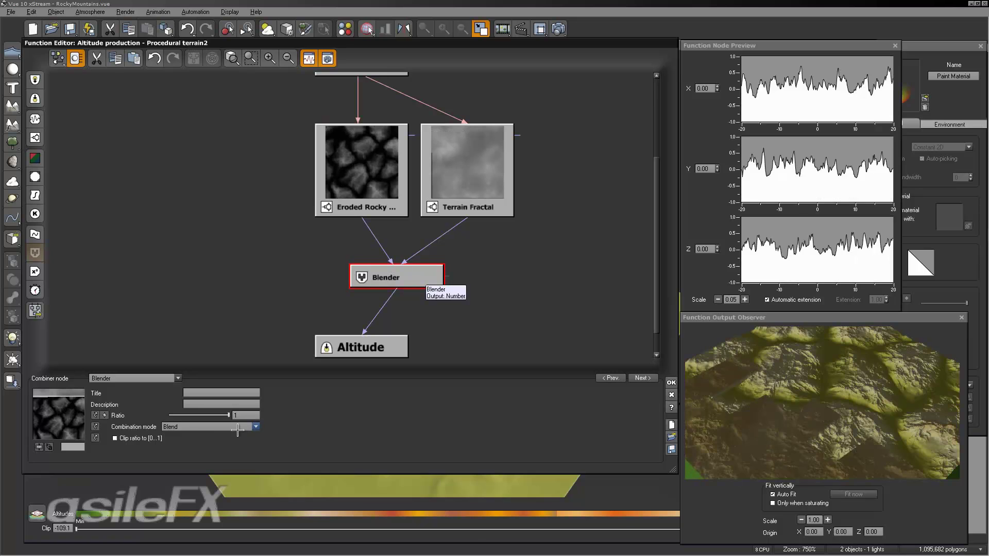
- Try the Multiply, Subtract, Min and Max combination modes on the Blender node
click(237, 429)
click(247, 442)
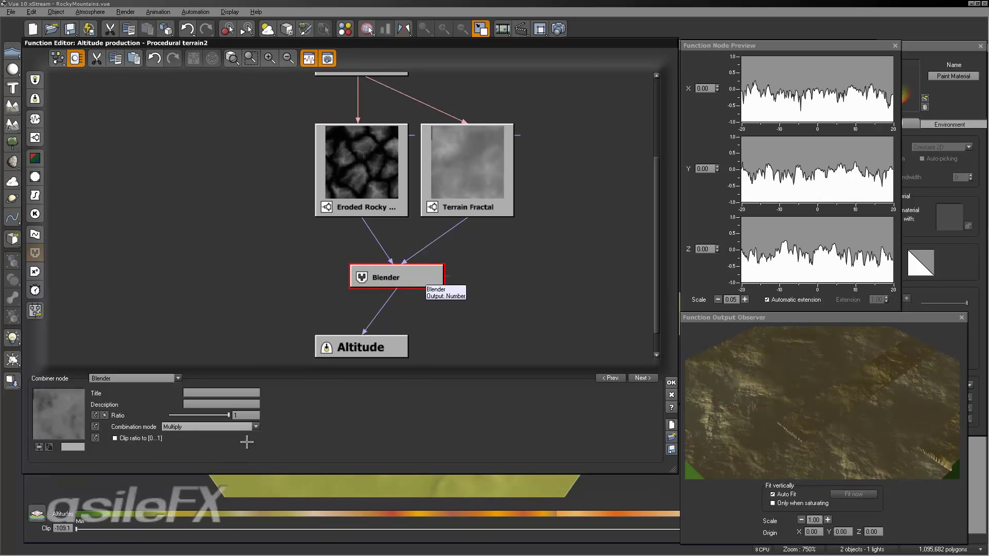
click(217, 427)
click(212, 465)
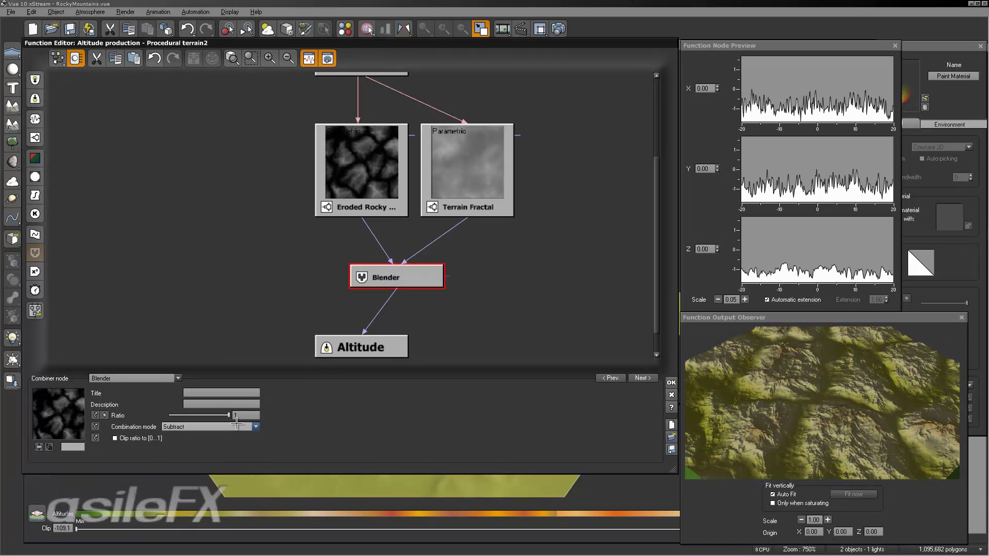
click(227, 426)
click(215, 457)
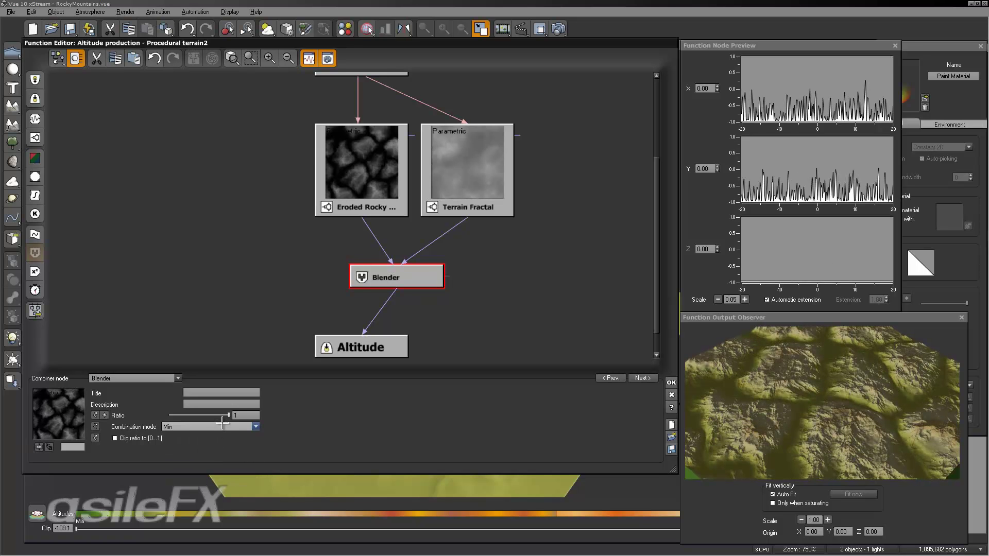
click(219, 423)
click(211, 451)
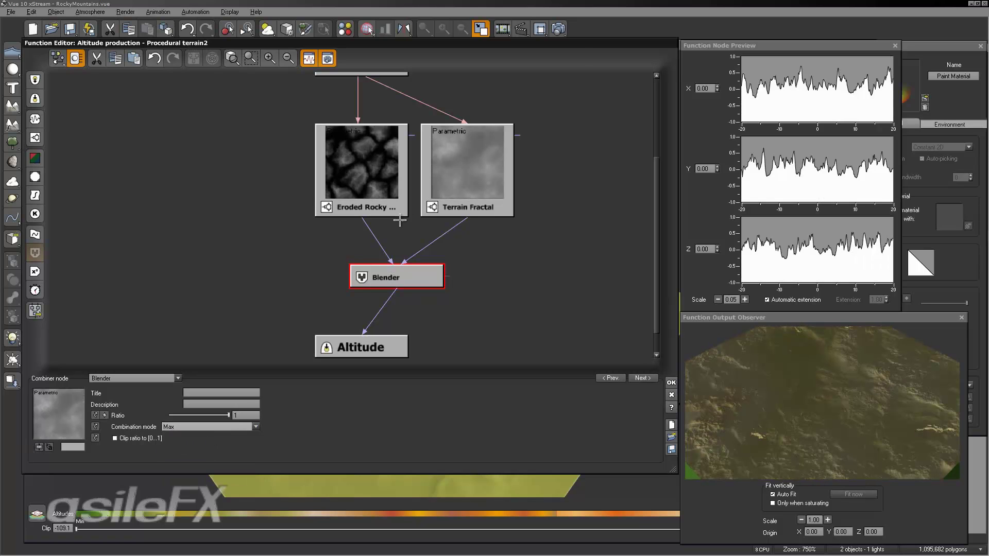
- Set the Blender's combination mode to Add, inspect the terrain preview from other angles, and lower the ratio to about 0.55
click(217, 427)
click(216, 427)
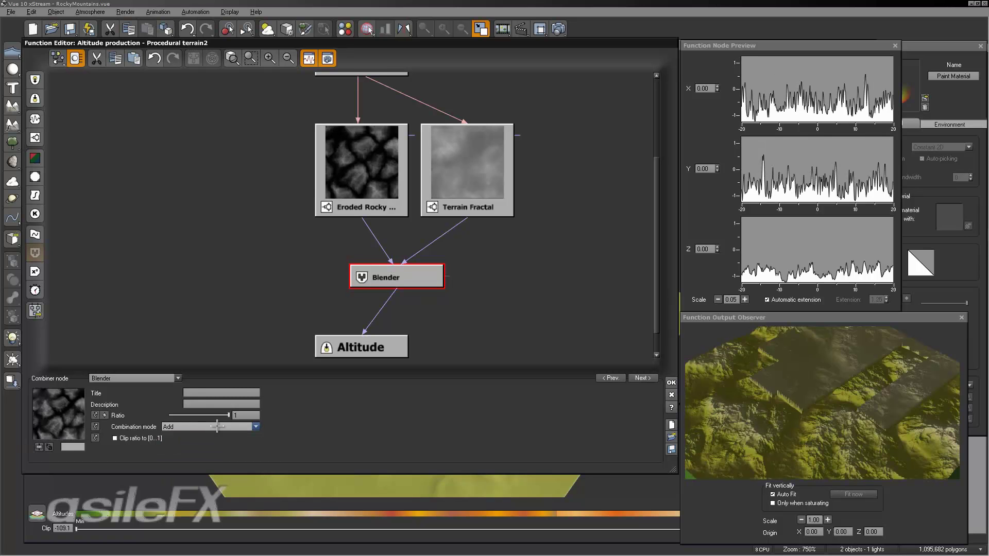
right_drag(833, 417, 850, 422)
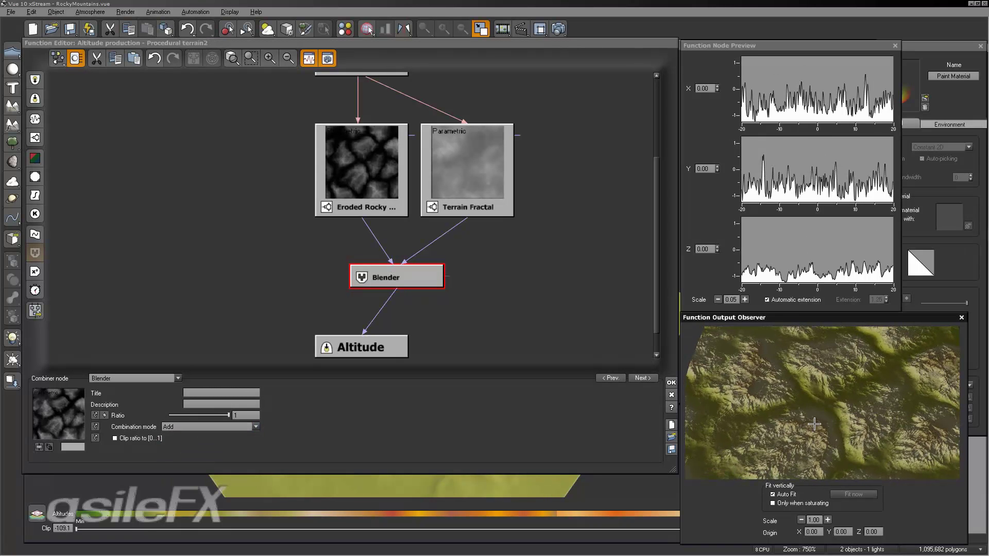
drag(831, 435, 818, 451)
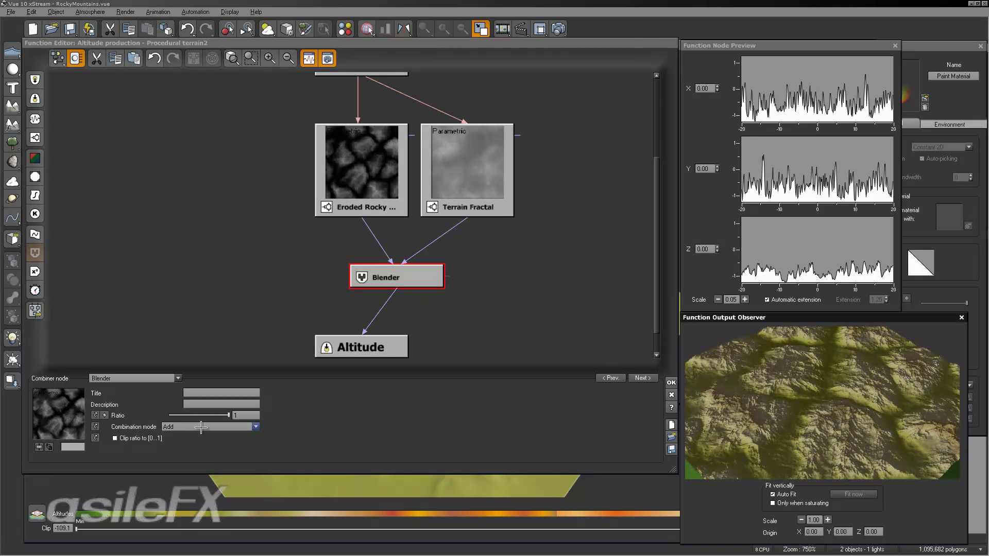
drag(229, 415, 199, 415)
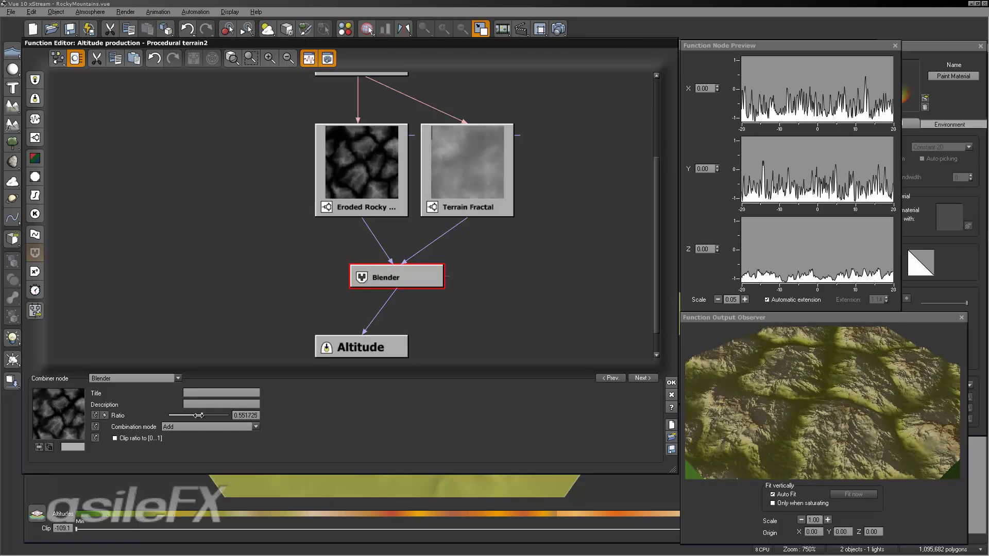
- Accept the altitude function and terrain edits, test-render the main camera view, then stop the render and close its display
click(454, 155)
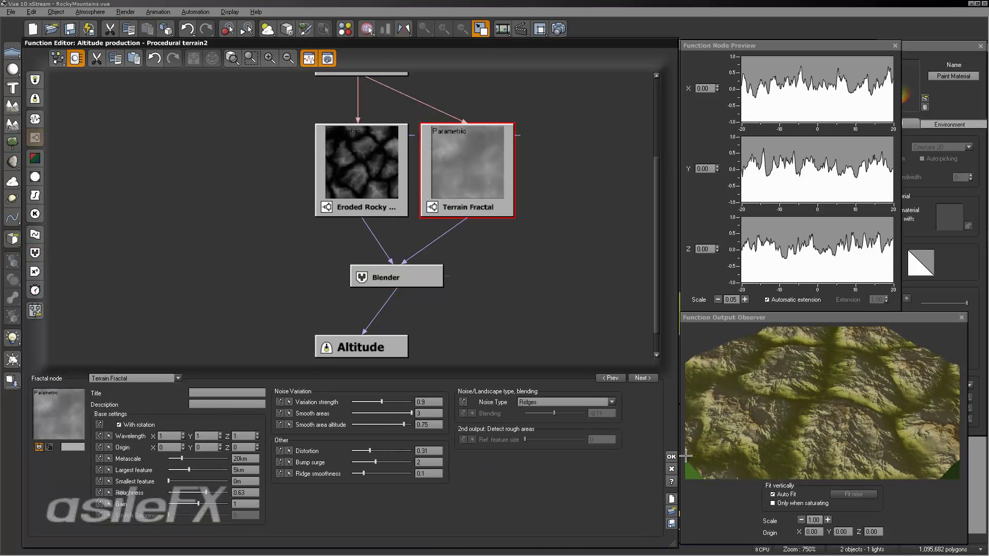
click(669, 458)
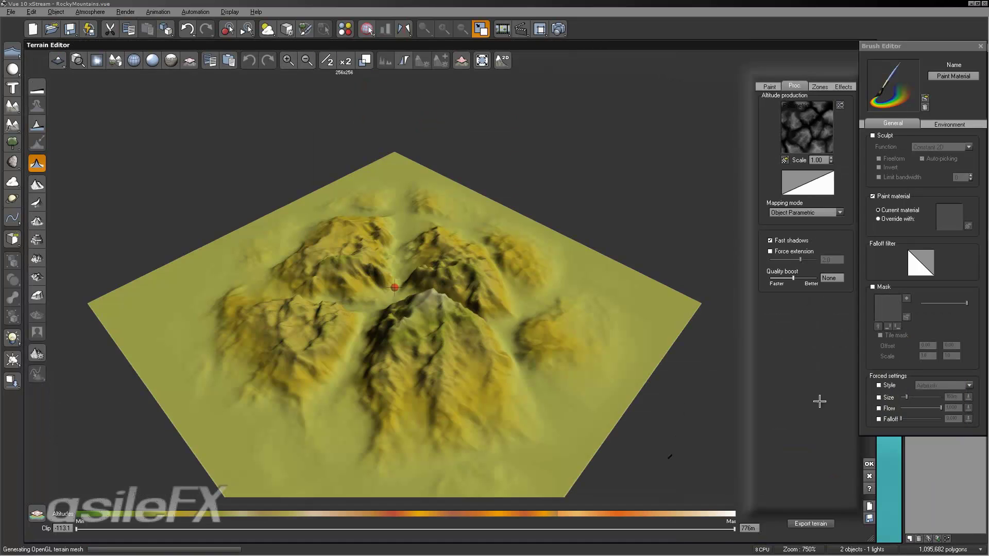
click(869, 462)
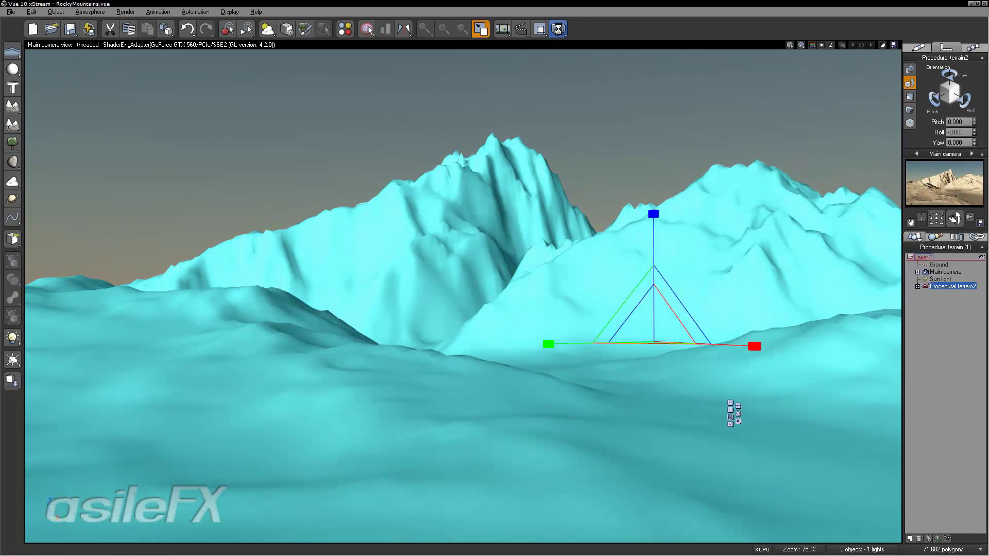
click(558, 29)
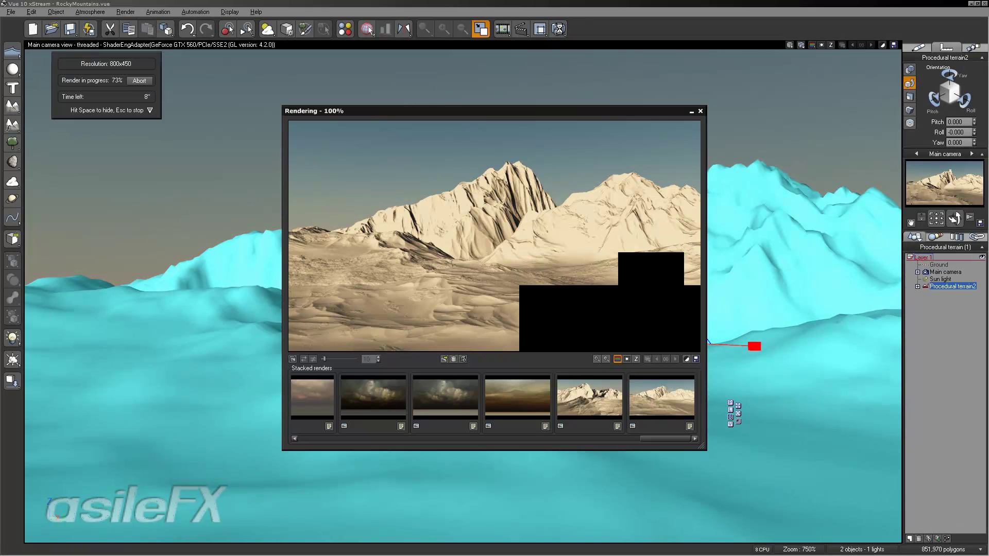
key(Escape)
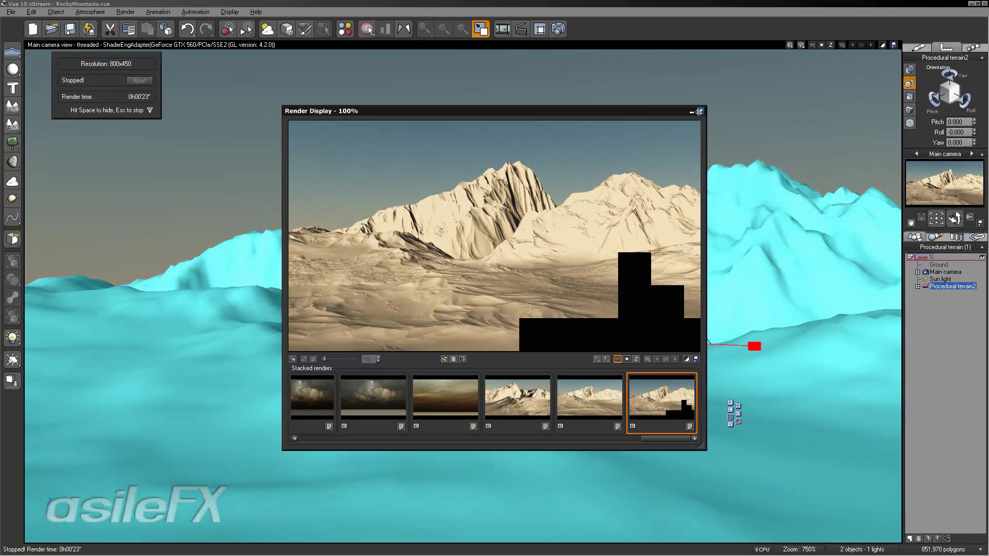
click(699, 112)
- Reopen the terrain's altitude function and set the Blender's ratio to 1, checking the output preview
click(730, 410)
right_click(780, 146)
click(821, 146)
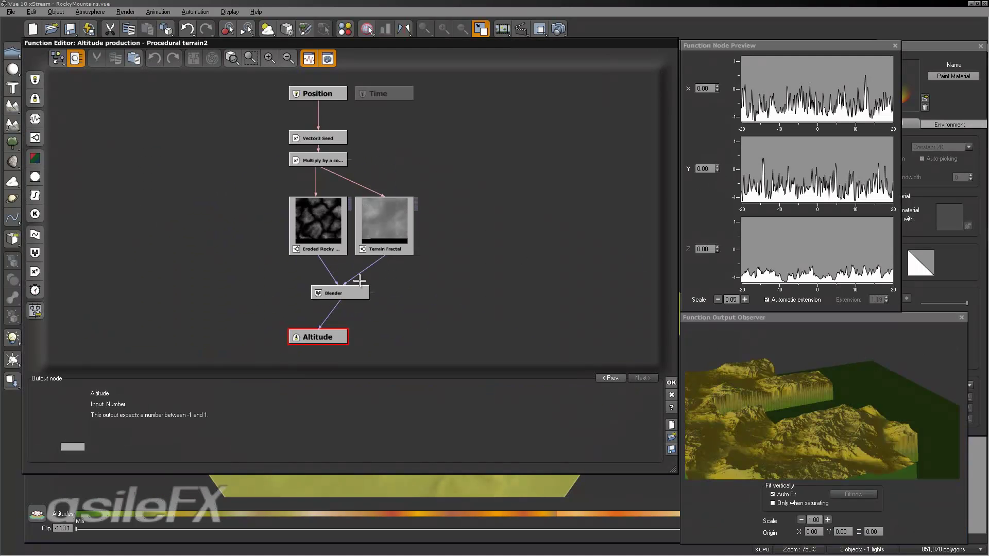
click(350, 292)
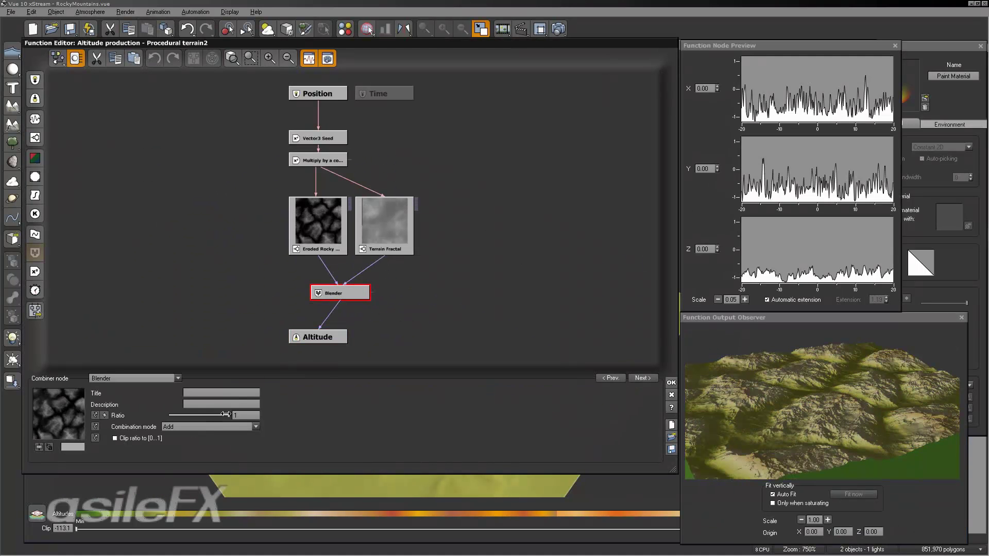
drag(226, 414, 240, 414)
drag(855, 414, 844, 453)
- Set the Terrain Fractal's gain to about 2.7 and its largest feature to about 3.36 km
click(373, 224)
click(372, 223)
drag(201, 504, 212, 504)
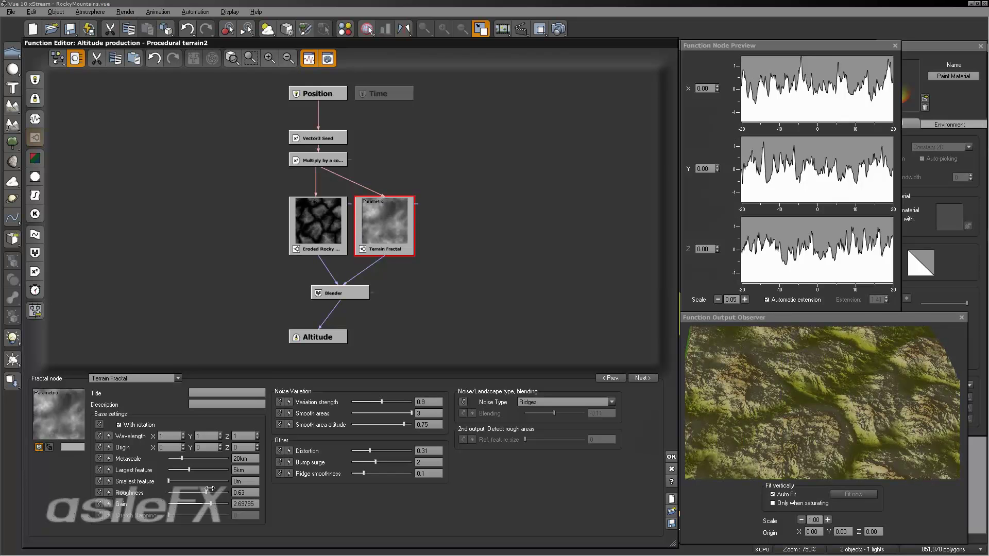
drag(203, 469, 202, 470)
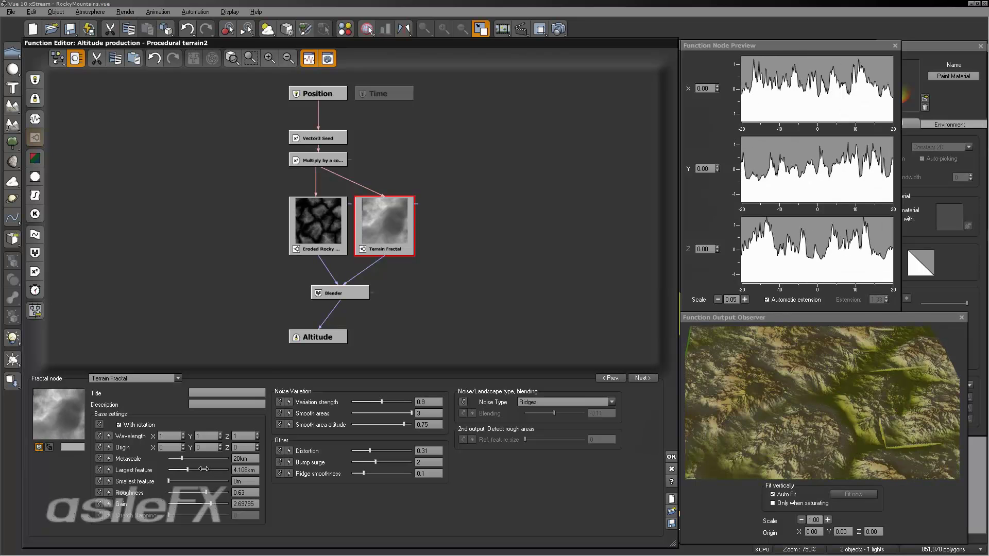
drag(200, 469, 200, 469)
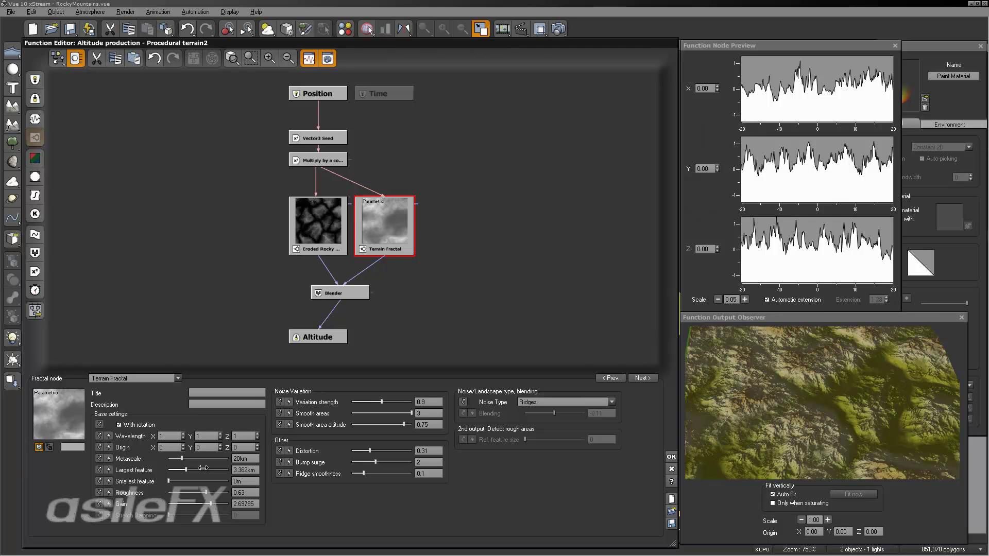
right_drag(753, 431, 777, 435)
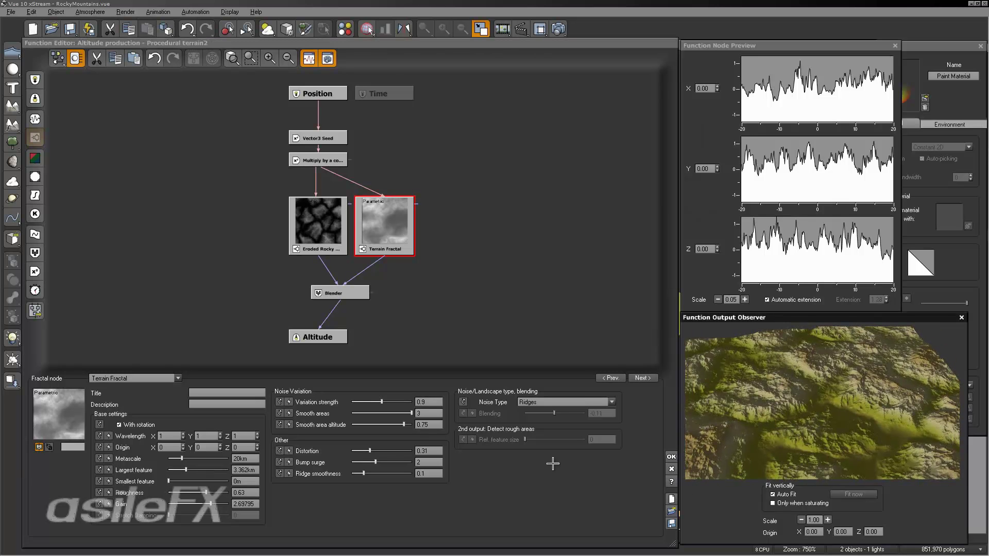
- Set the Terrain Fractal's smooth area altitude to about 0.76, distortion to about 0.40 and bump surge to about 1.74, and accept the function
mouse_move(394, 428)
mouse_down()
mouse_move(378, 424)
mouse_move(404, 424)
mouse_up()
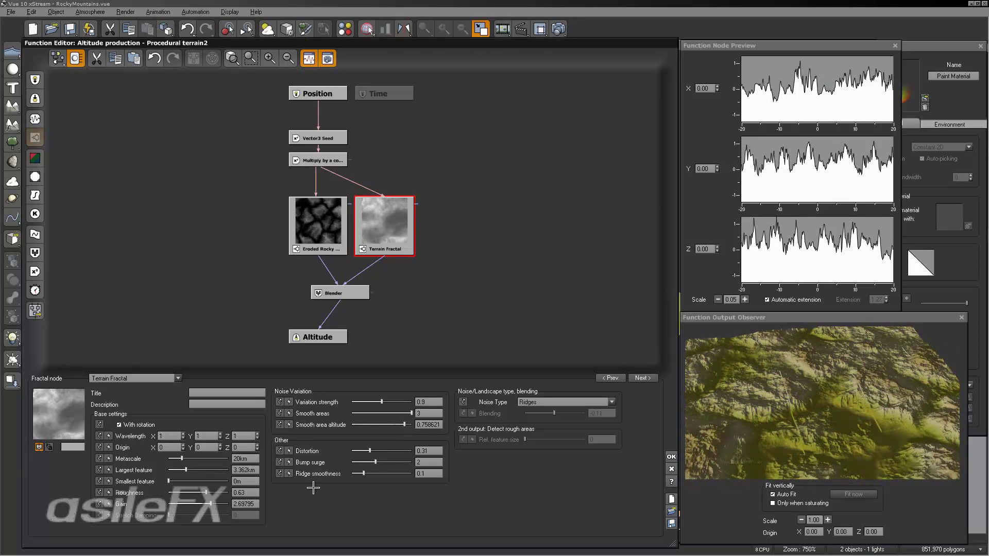
mouse_move(376, 462)
mouse_down()
mouse_move(396, 462)
mouse_move(372, 464)
mouse_move(375, 451)
mouse_up()
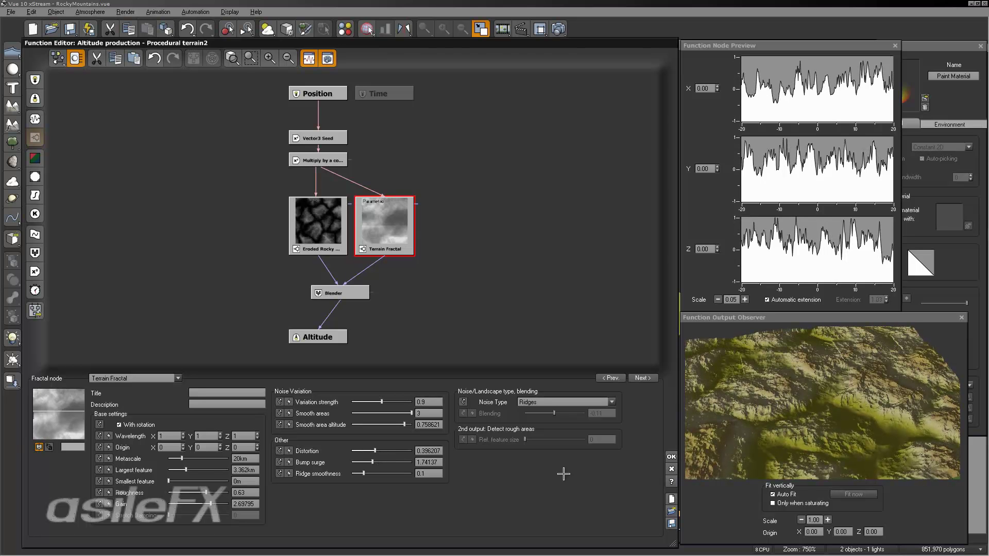
click(671, 456)
click(671, 457)
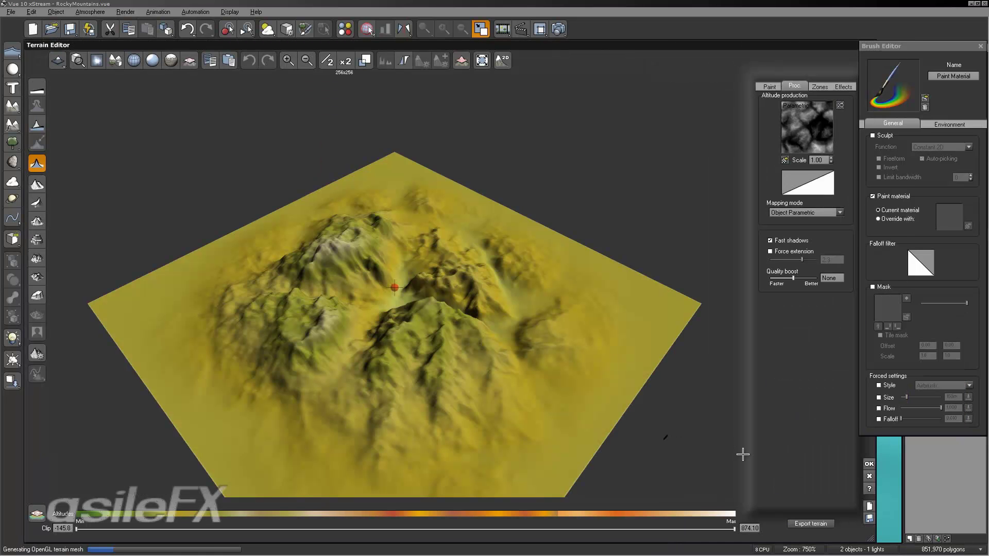
- Accept the terrain changes, render the main camera view again, and close the render display
click(869, 464)
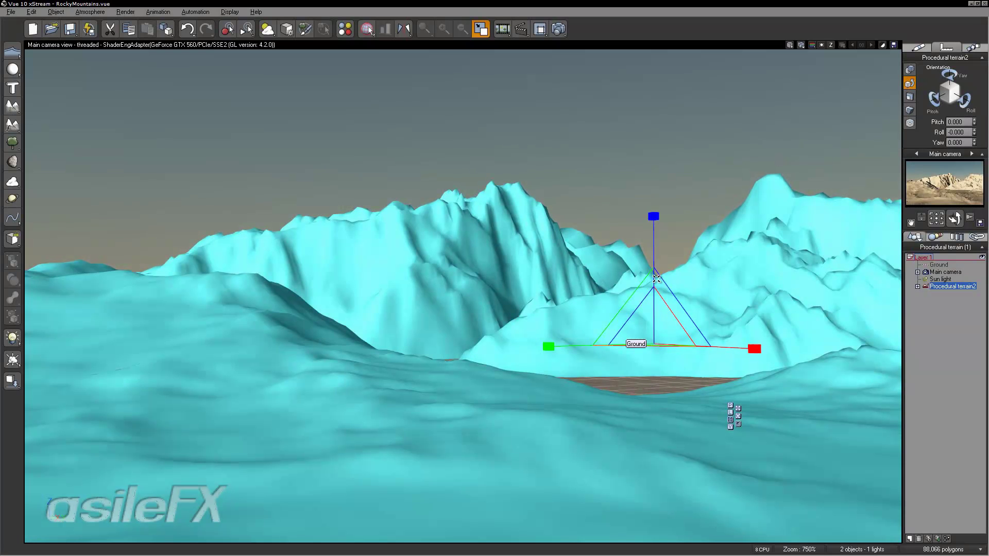
click(655, 253)
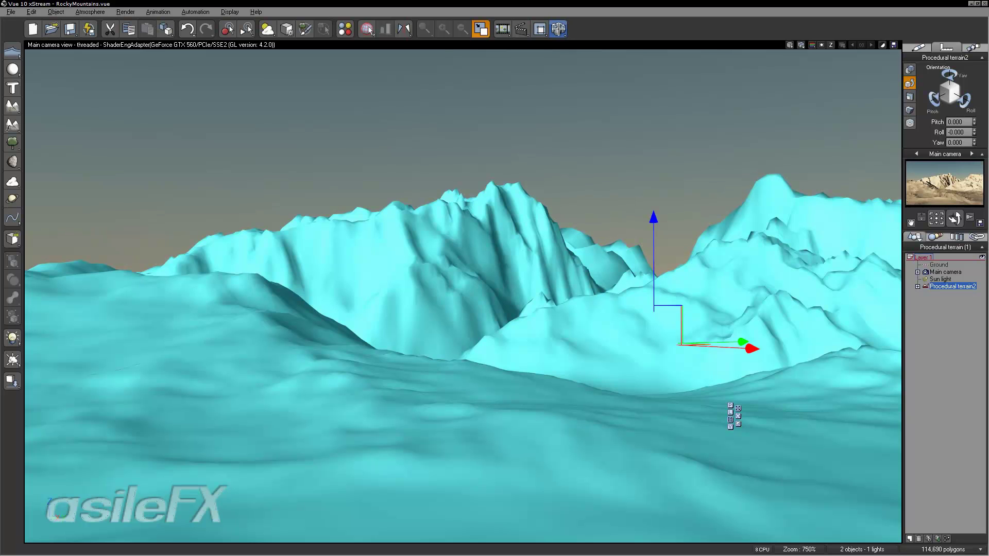
click(558, 29)
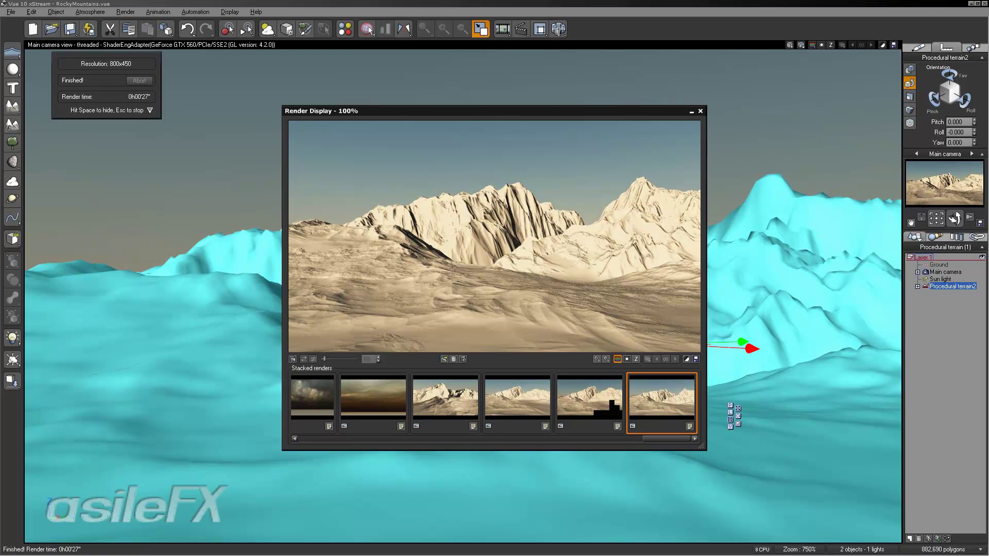
click(702, 110)
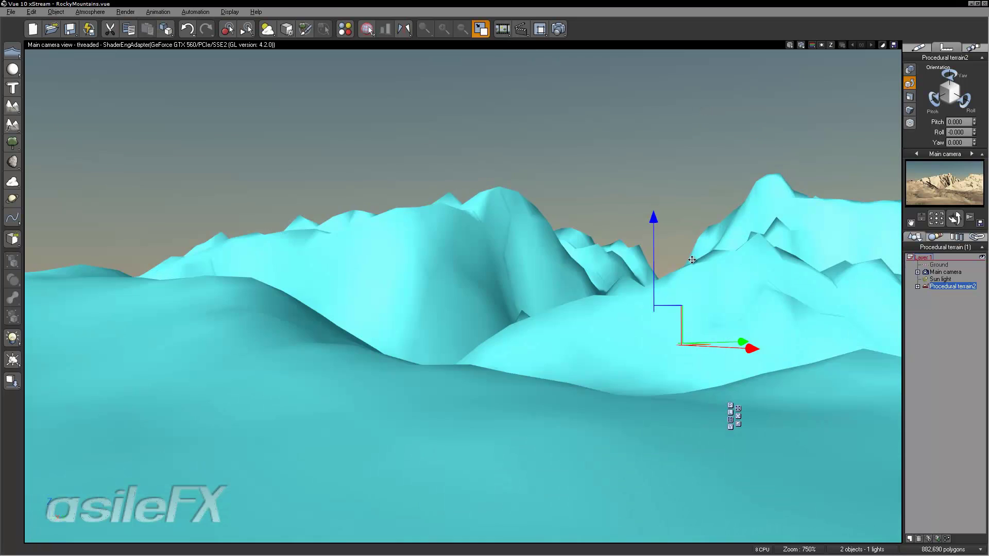
- Reopen the terrain's altitude function and move the Terrain Fractal and Eroded Rocky Mountains nodes apart, swapping their sides
double_click(704, 284)
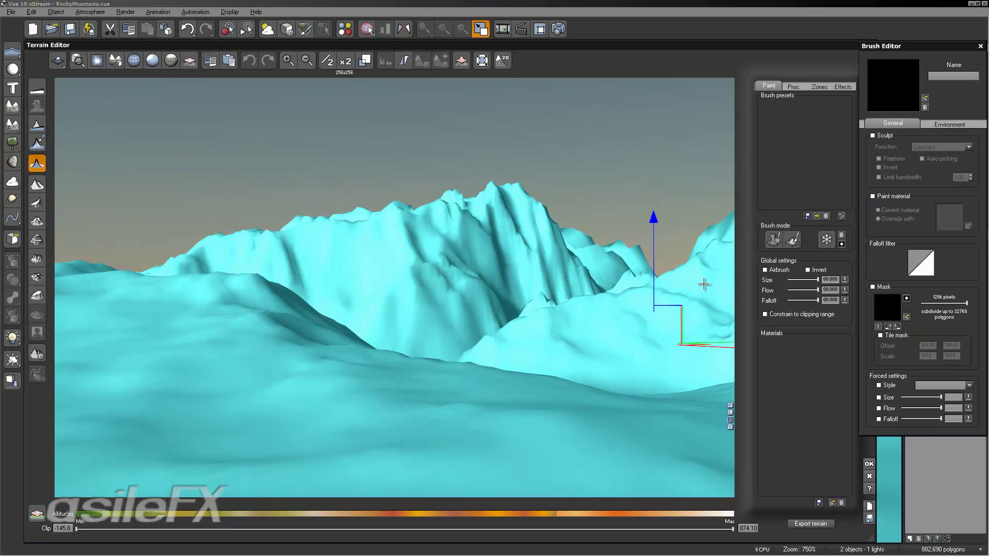
right_click(796, 128)
click(817, 132)
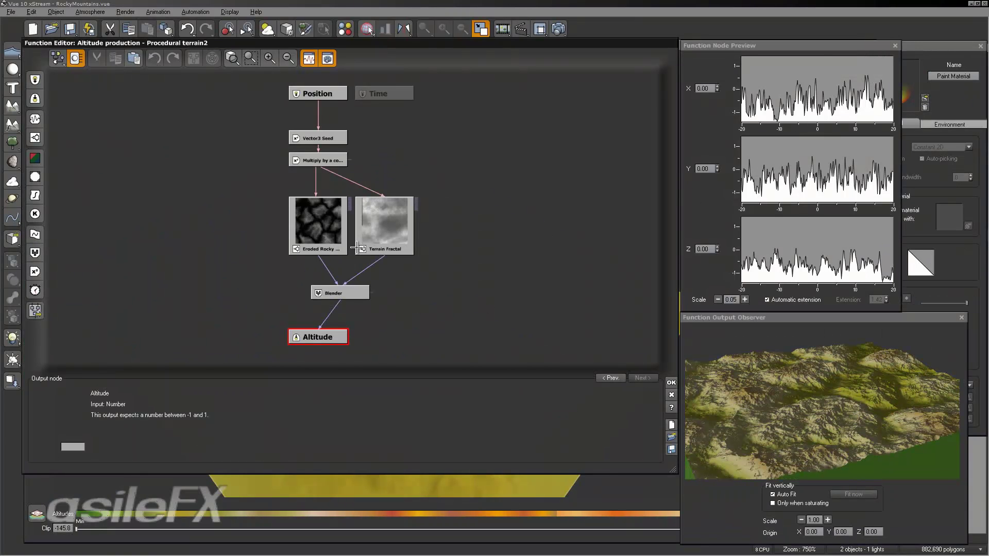
drag(382, 228, 250, 251)
drag(308, 229, 361, 205)
- Remove the Blender node, link Terrain Fractal directly to Altitude, and adjust the output preview's view
click(356, 291)
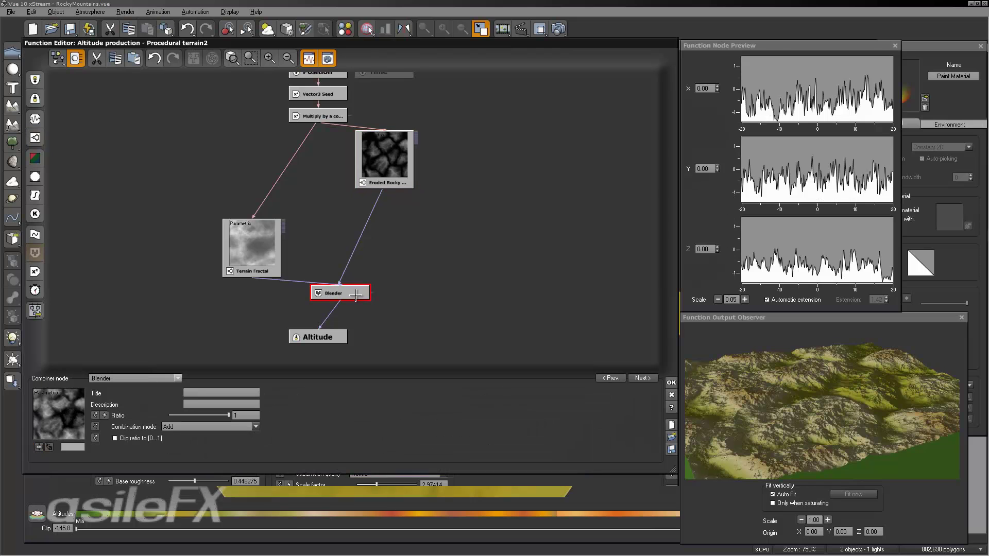
drag(338, 305, 306, 277)
click(269, 271)
key(Delete)
drag(771, 420, 845, 431)
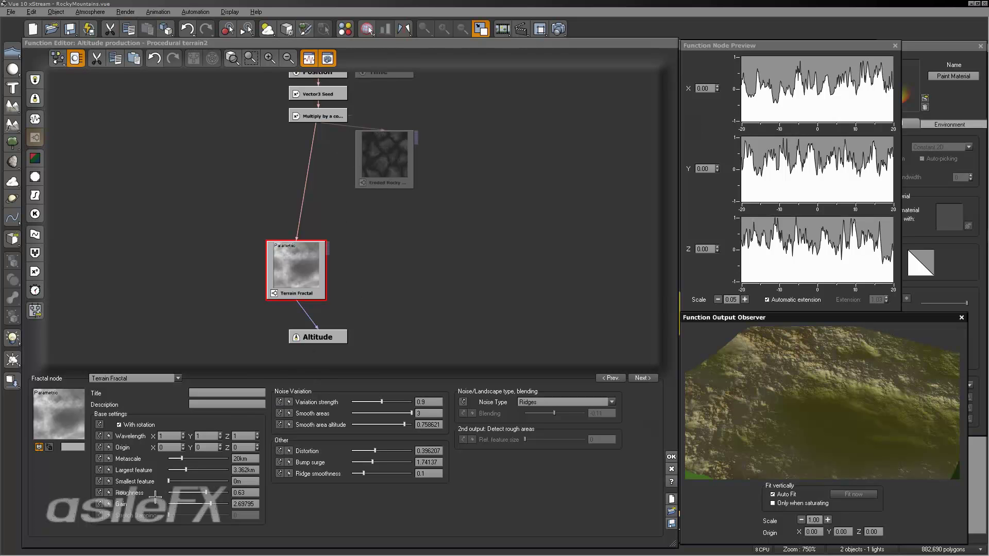
- Set the Terrain Fractal's gain to 1, smooth area altitude to about 0.03 and bump surge to about 0.66
mouse_move(210, 504)
mouse_down()
mouse_move(226, 504)
mouse_move(178, 504)
mouse_move(211, 506)
mouse_up()
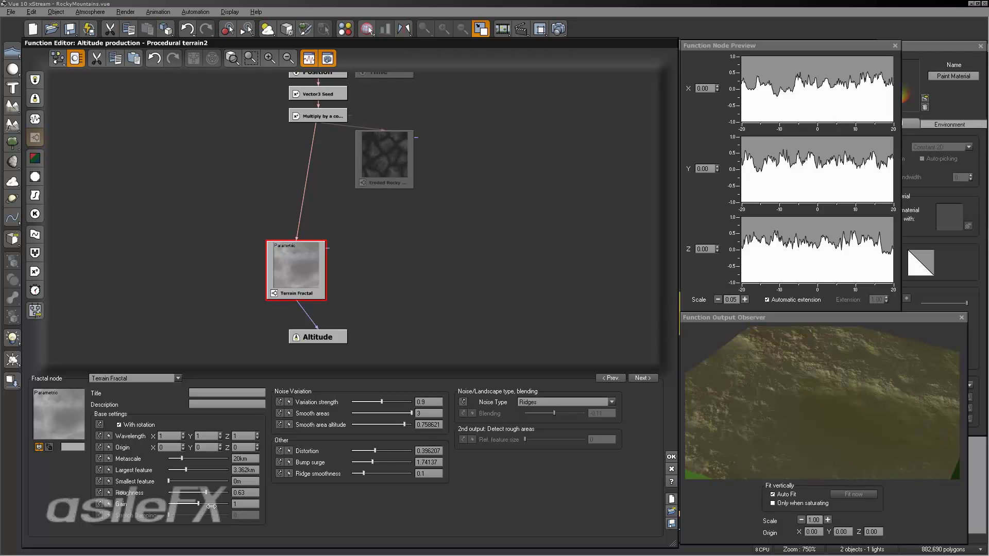
mouse_move(404, 426)
mouse_down()
mouse_move(358, 427)
mouse_move(392, 428)
mouse_up()
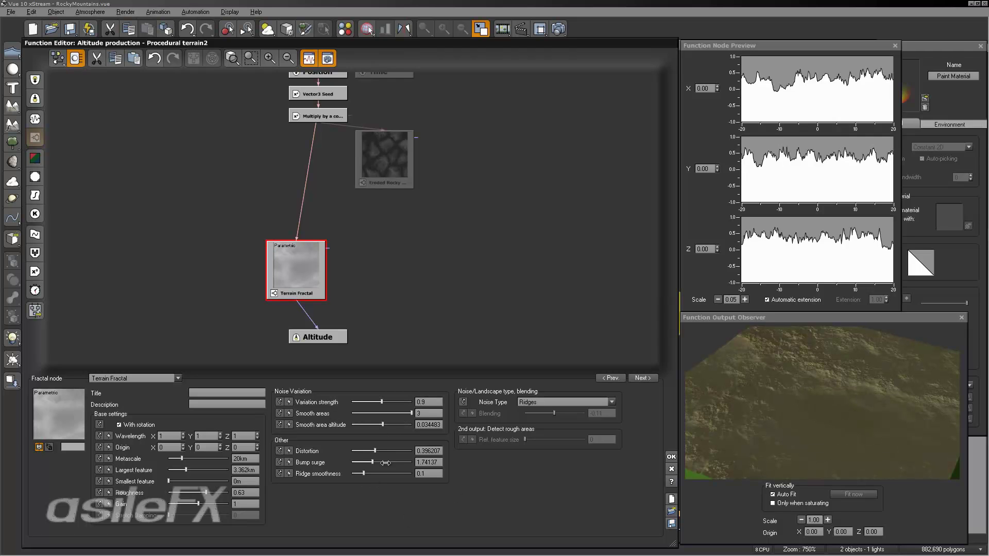
drag(383, 462, 372, 461)
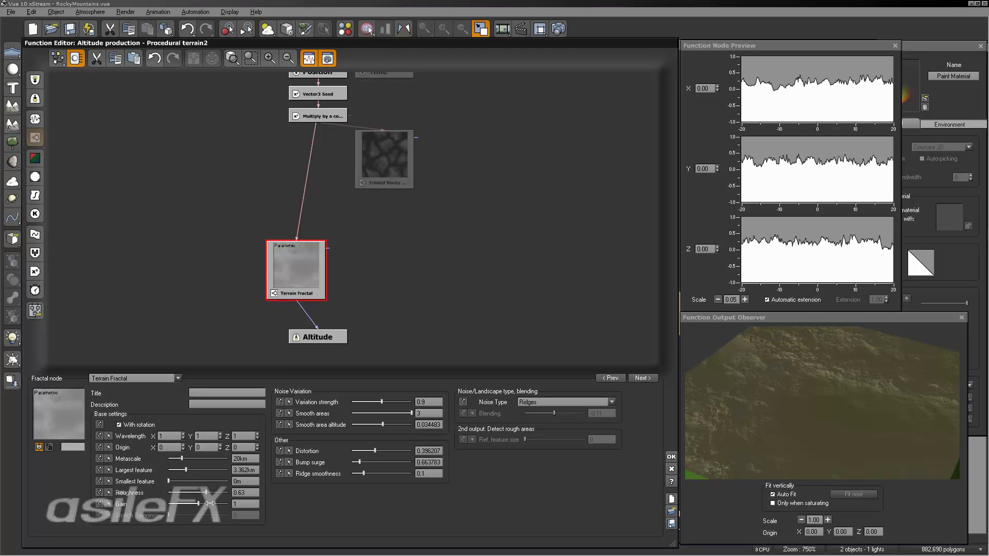
- Expose the Terrain Fractal's gain as an input fed by a constant node and check the constant's link
click(107, 494)
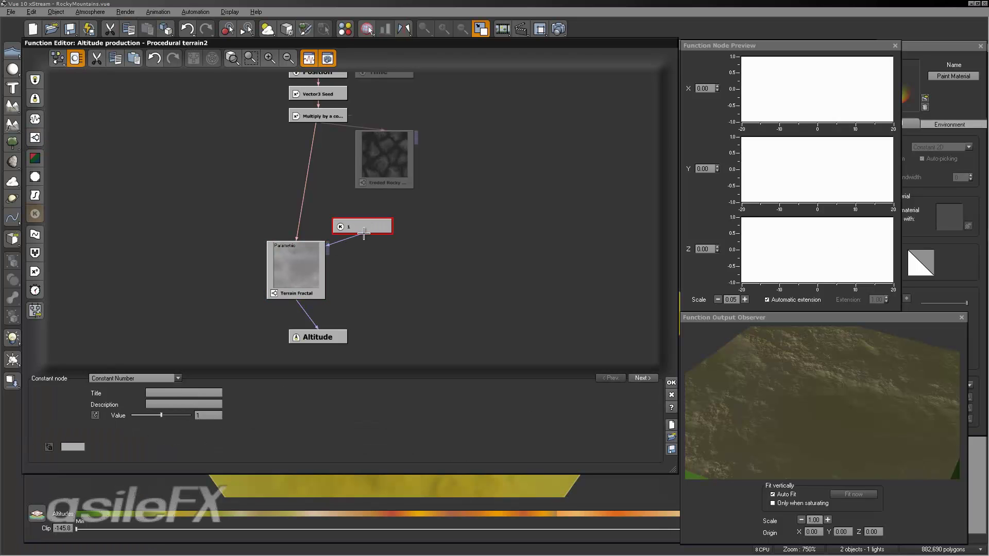
click(301, 258)
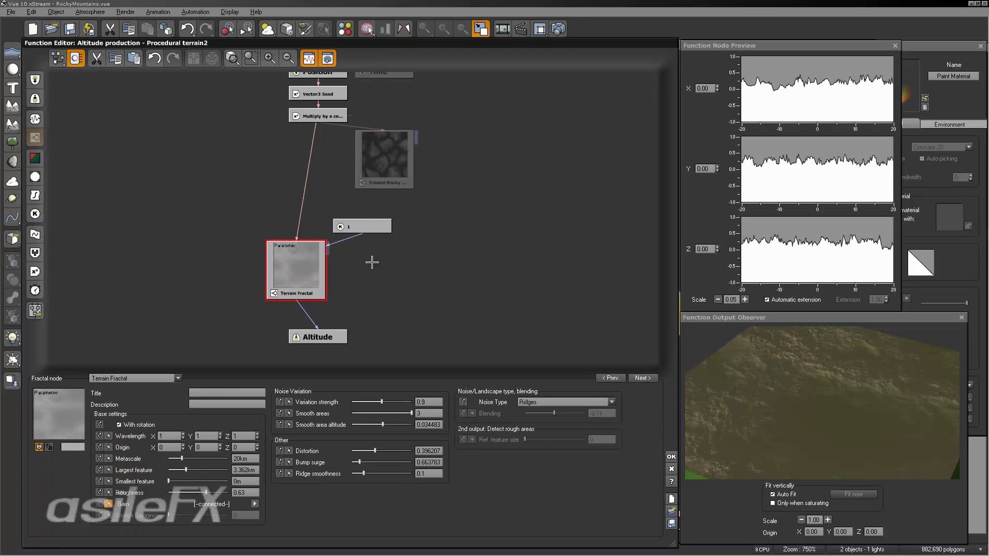
click(268, 59)
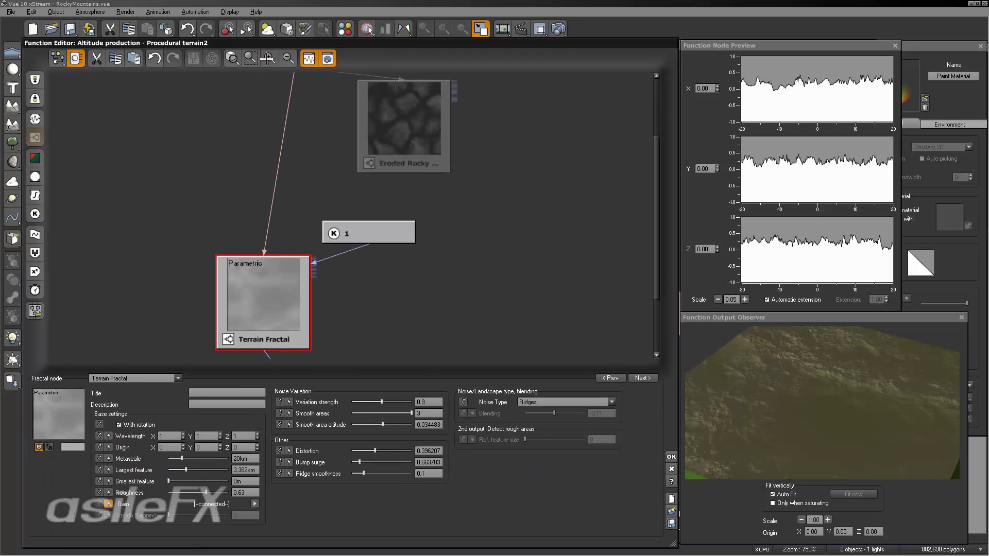
click(362, 235)
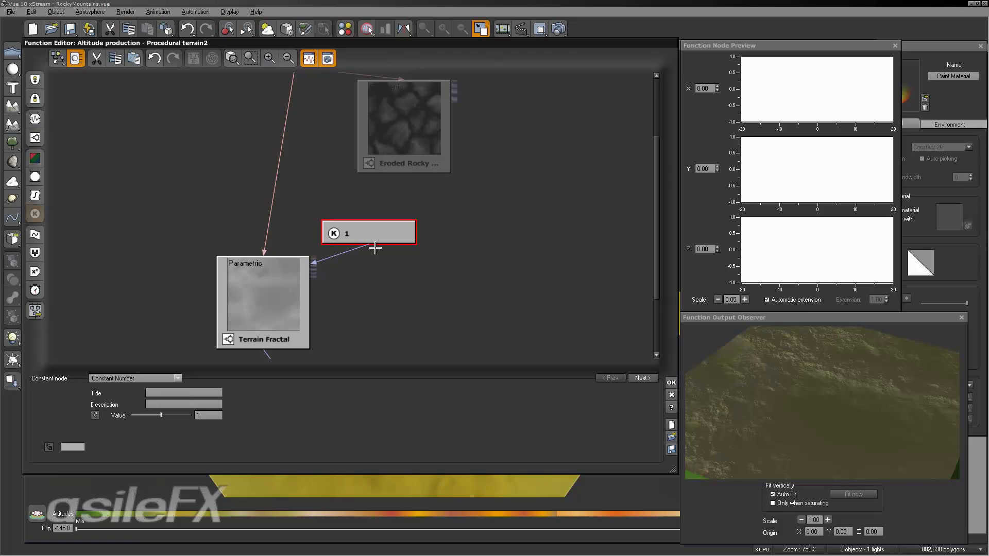
click(366, 244)
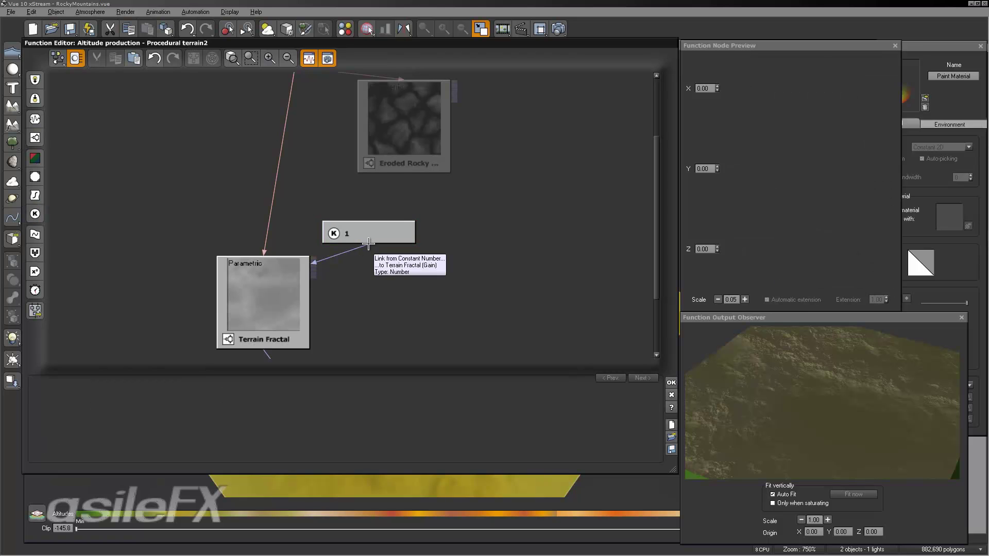
- Relink the Terrain Fractal's gain input to the Eroded Rocky Mountains' Altitude output and delete the unused constant node
drag(368, 245, 405, 173)
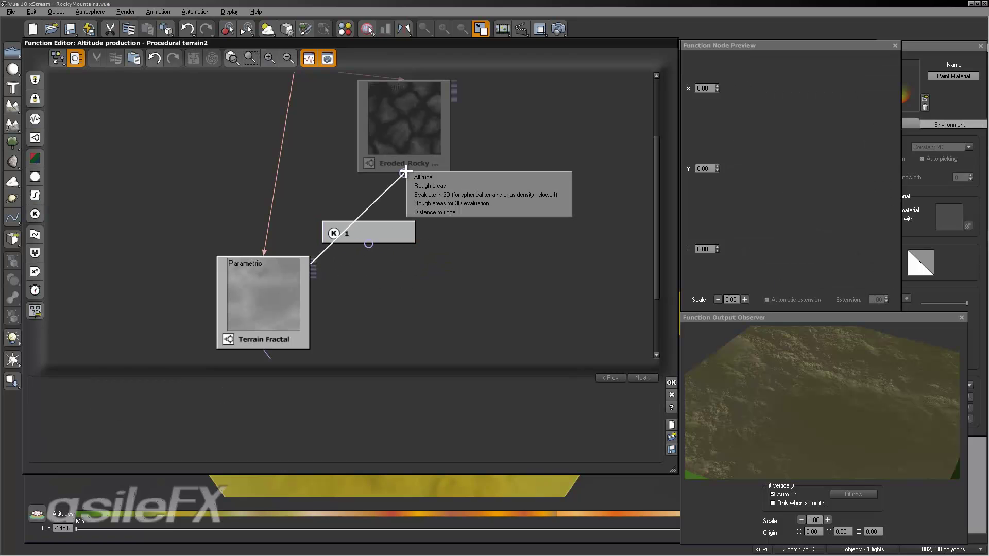
click(439, 177)
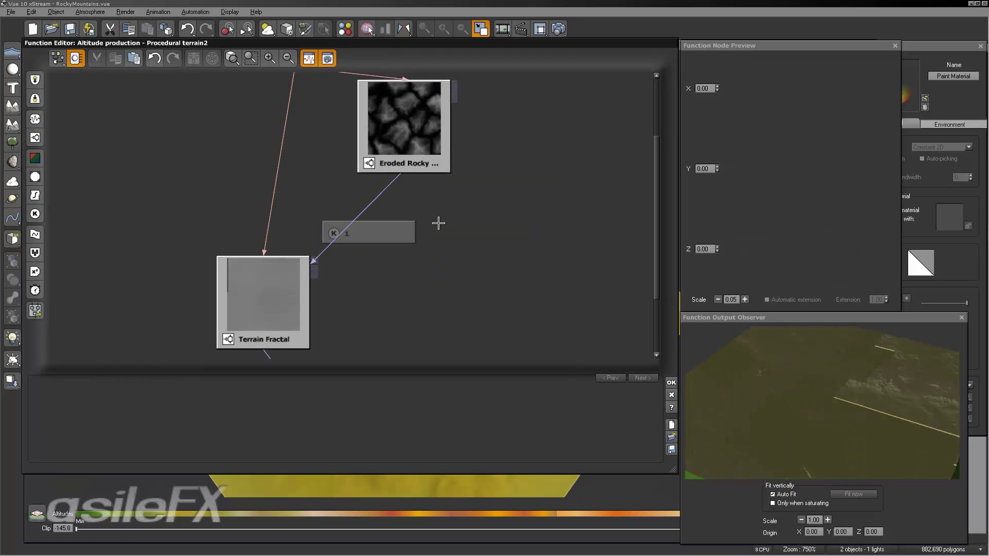
click(348, 233)
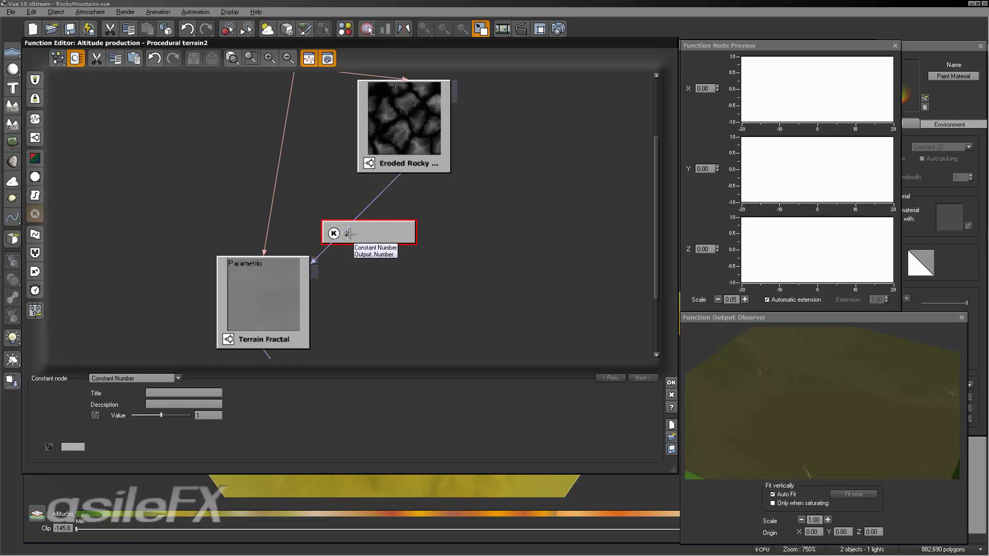
key(Delete)
- Insert a filter node on the link between Eroded Rocky Mountains and Terrain Fractal and change its type to Map
click(419, 153)
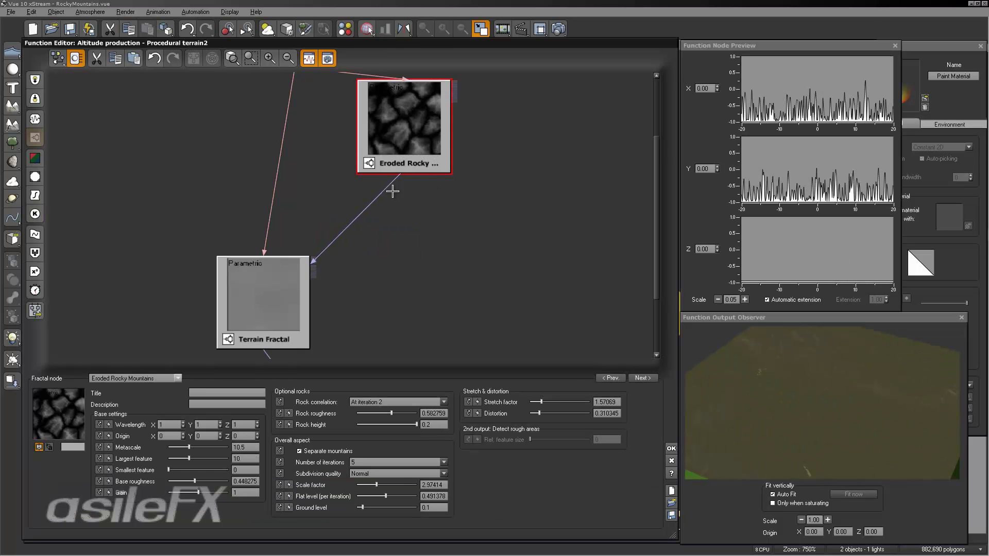
click(375, 196)
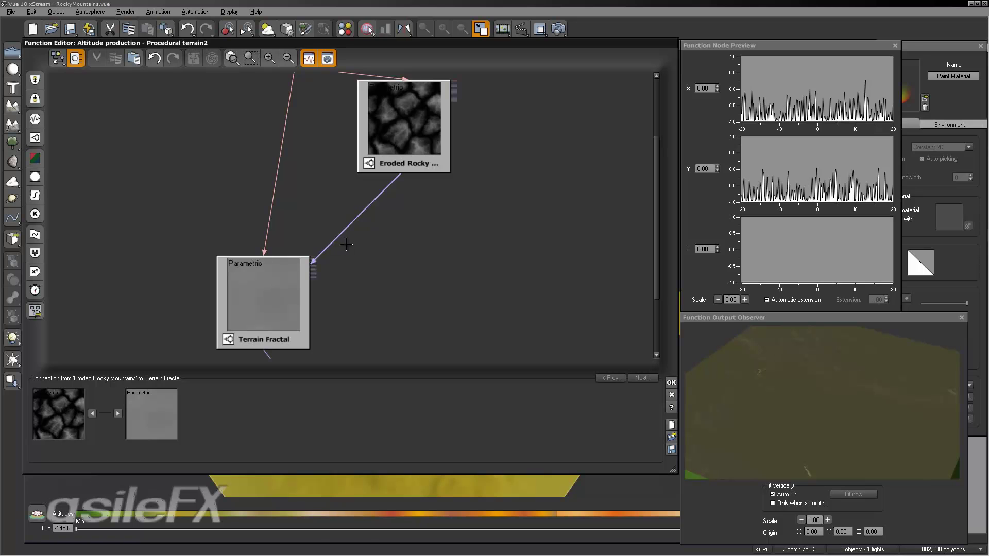
click(35, 195)
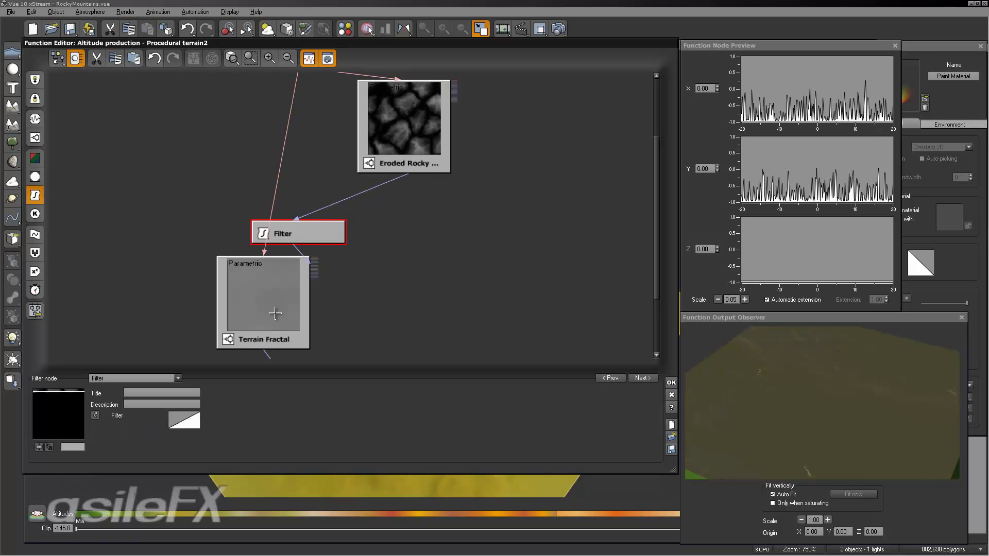
drag(341, 233, 411, 233)
click(155, 376)
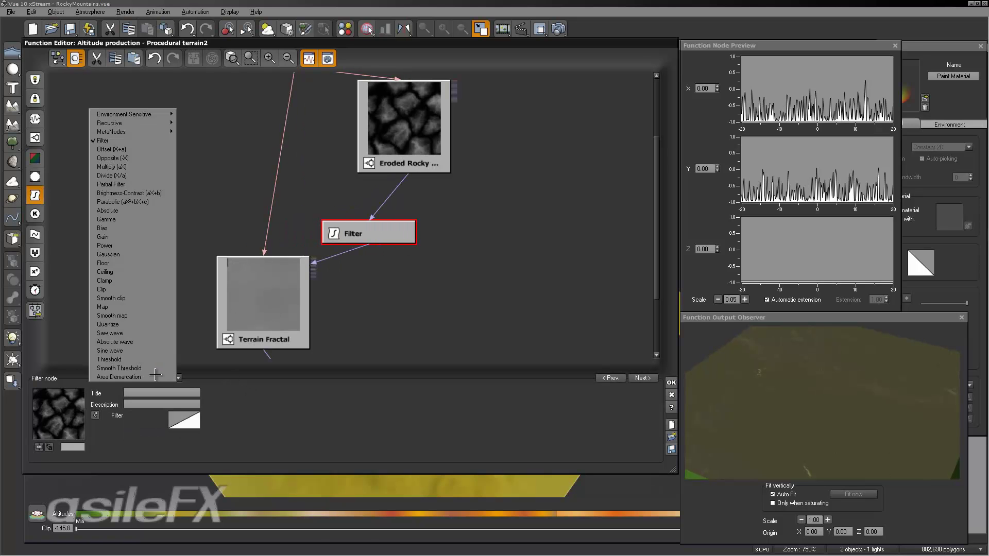
click(148, 306)
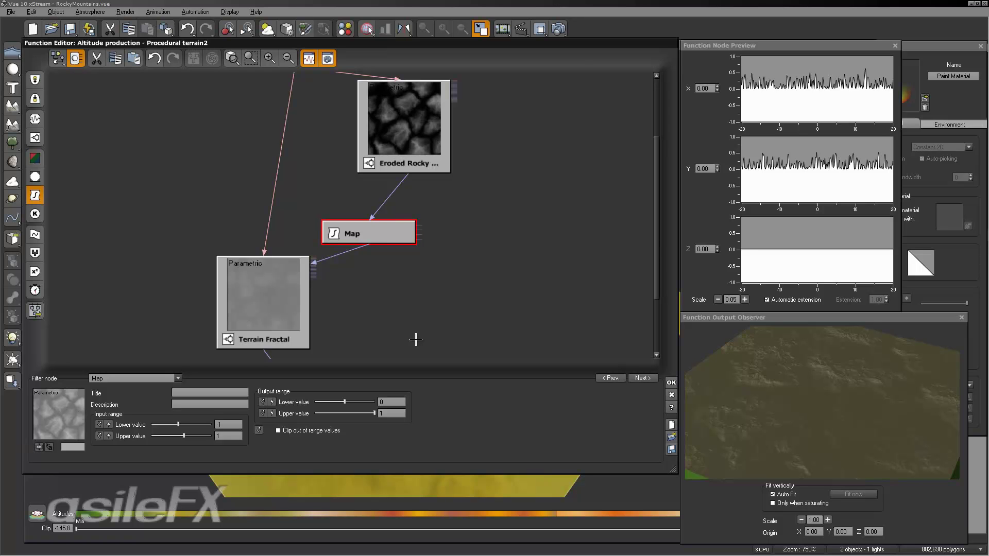
- Try the filter node as Offset (X+a) with an offset of 3, and switch it back to Map
click(126, 378)
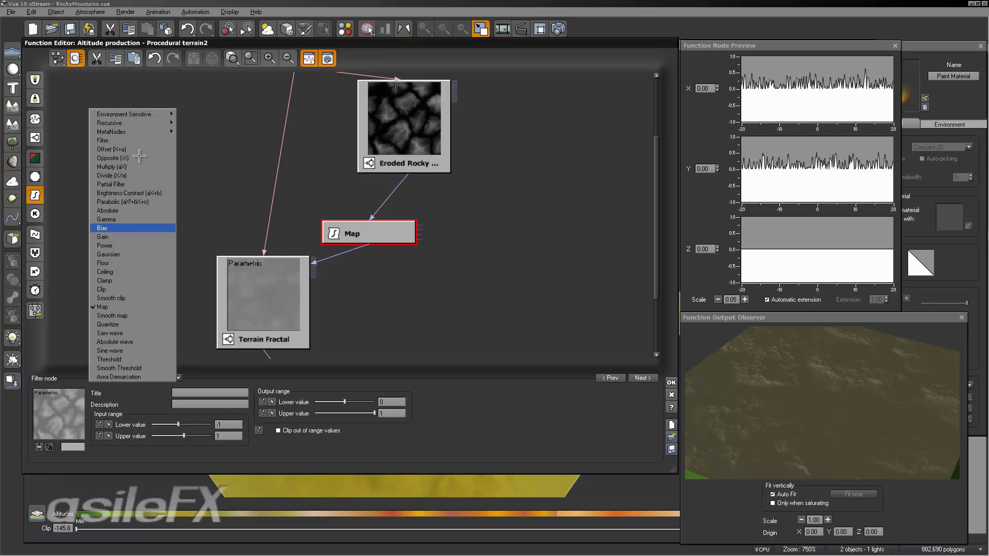
click(111, 148)
click(211, 415)
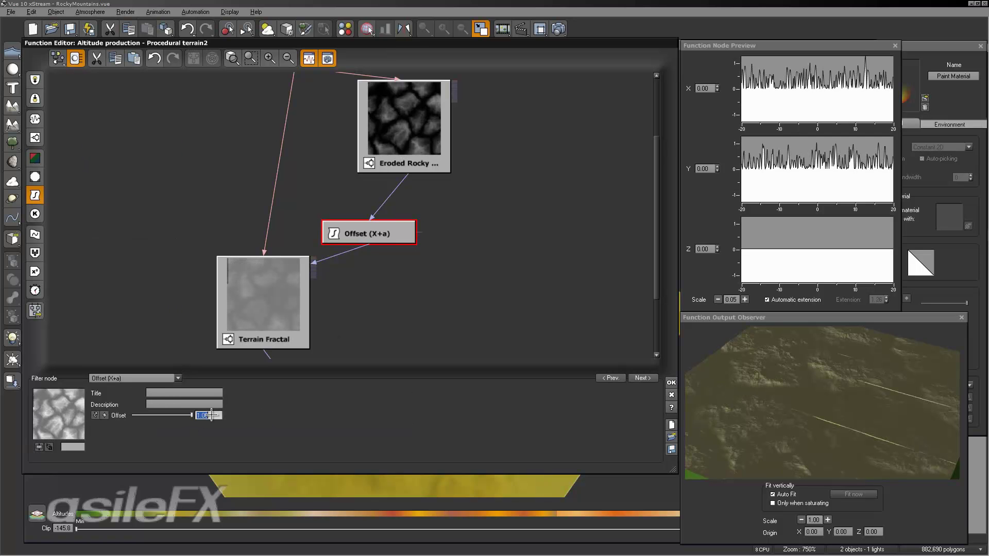
text(3)
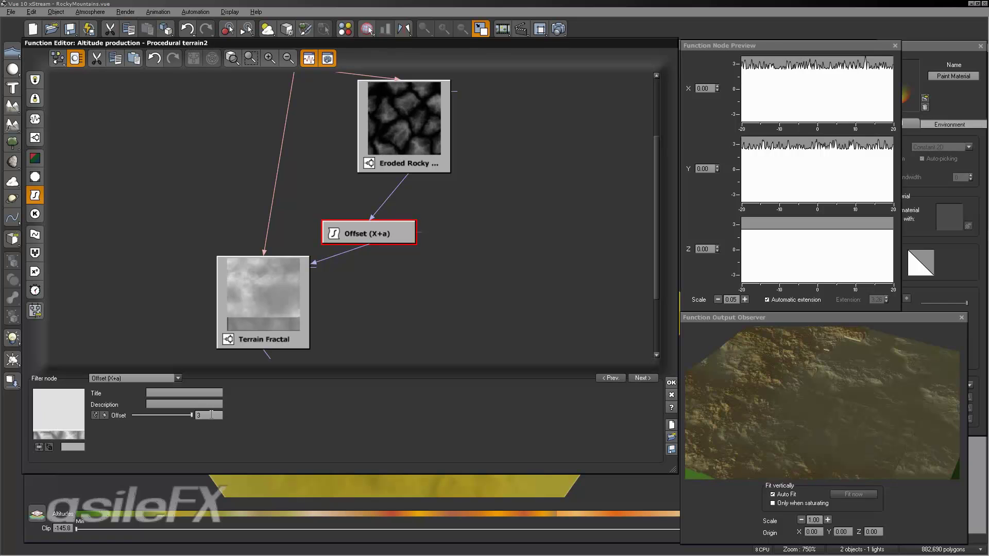
click(153, 378)
click(133, 299)
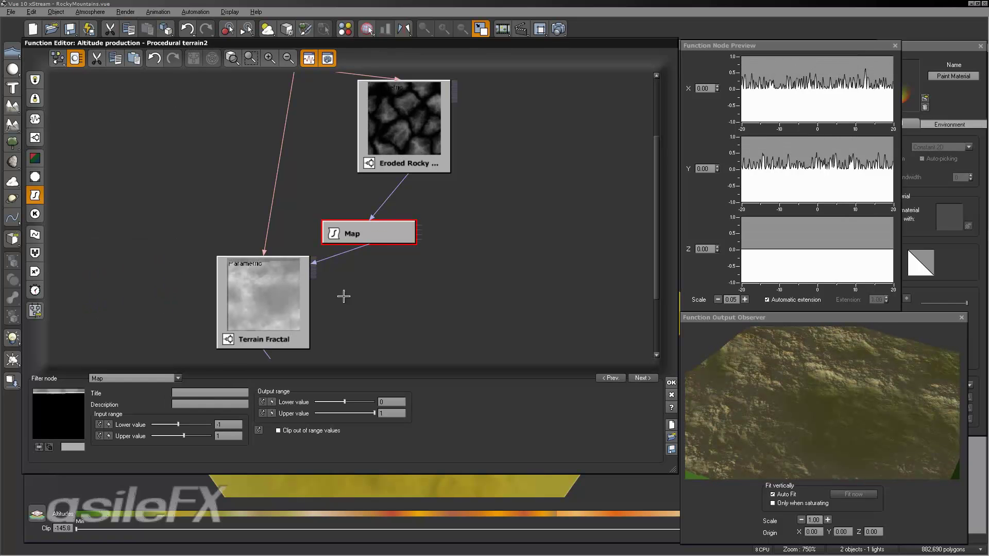
- Examine the signal entering the Map filter from Eroded Rocky Mountains and set the filter's input range upper value to 0.2
click(226, 425)
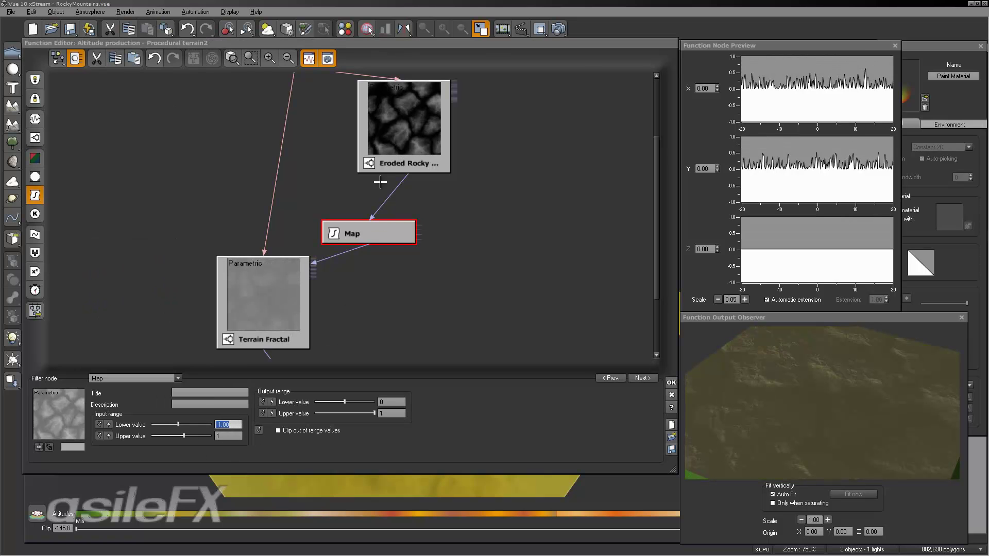
click(395, 191)
click(394, 184)
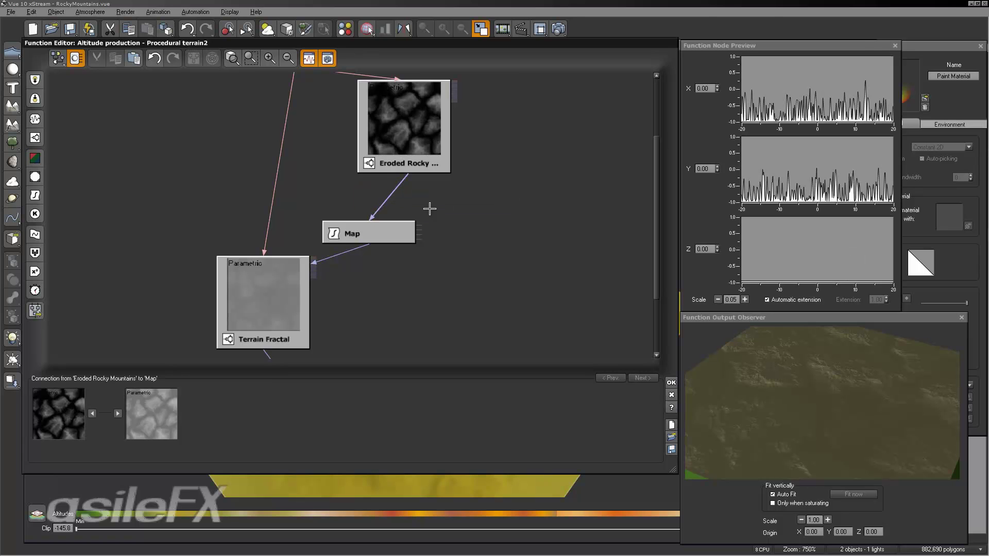
click(402, 233)
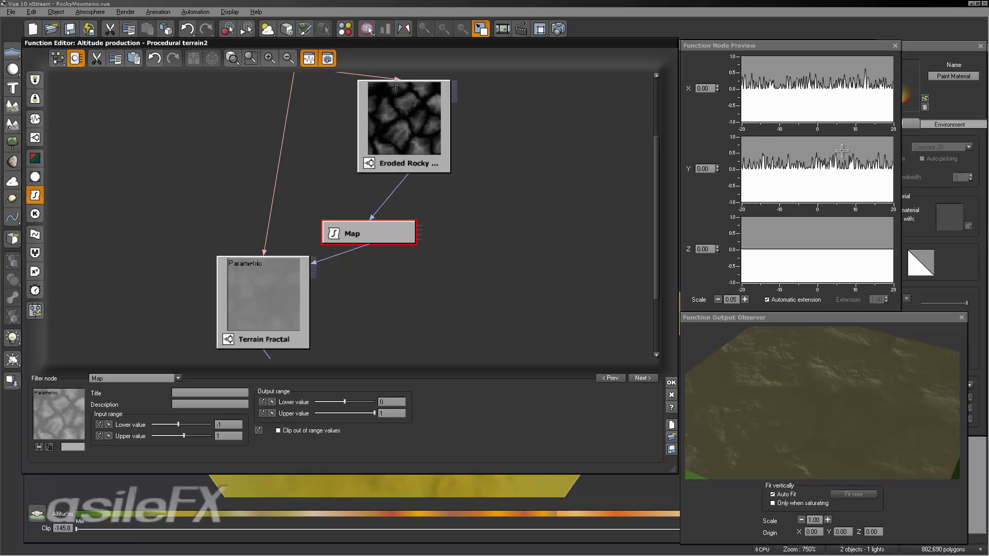
click(227, 436)
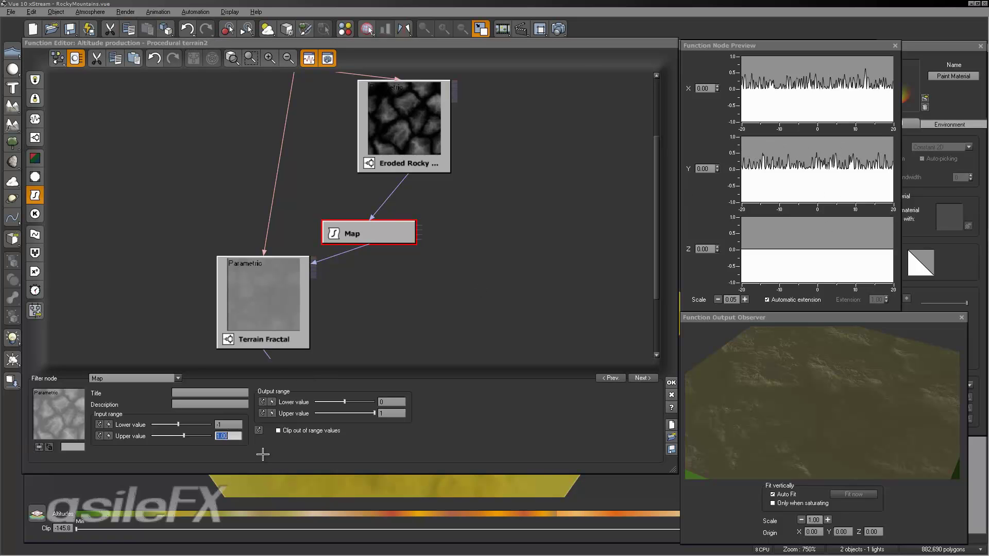
text(.2)
key(Return)
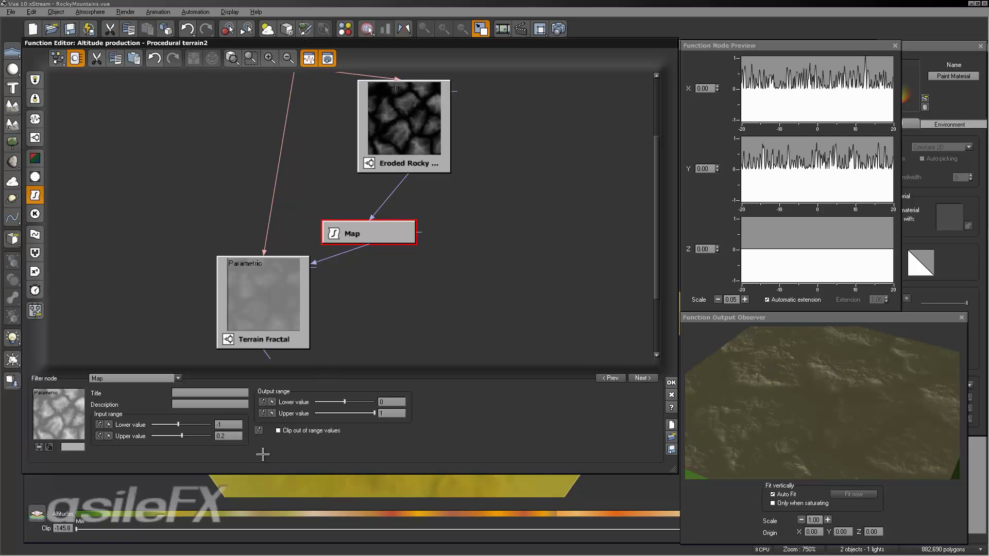
- Set the Map filter's input range upper value to 0.25 and finally to 0.3
click(379, 414)
click(236, 434)
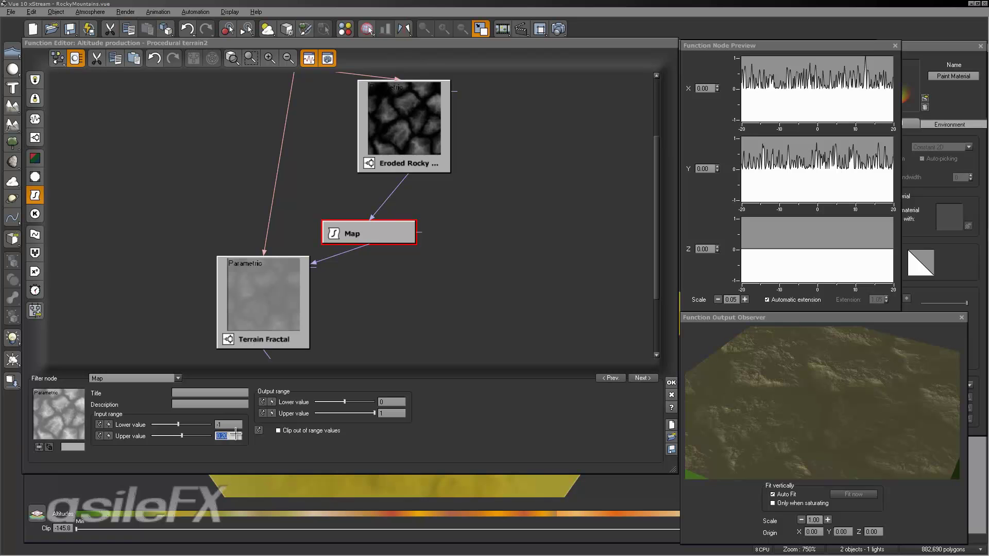
text(.25)
key(Return)
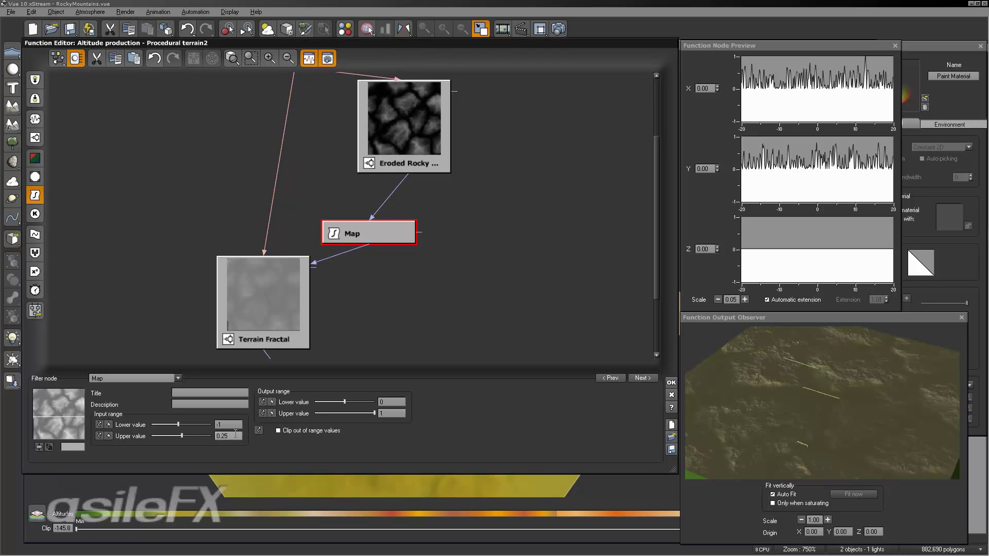
text(.3)
key(Return)
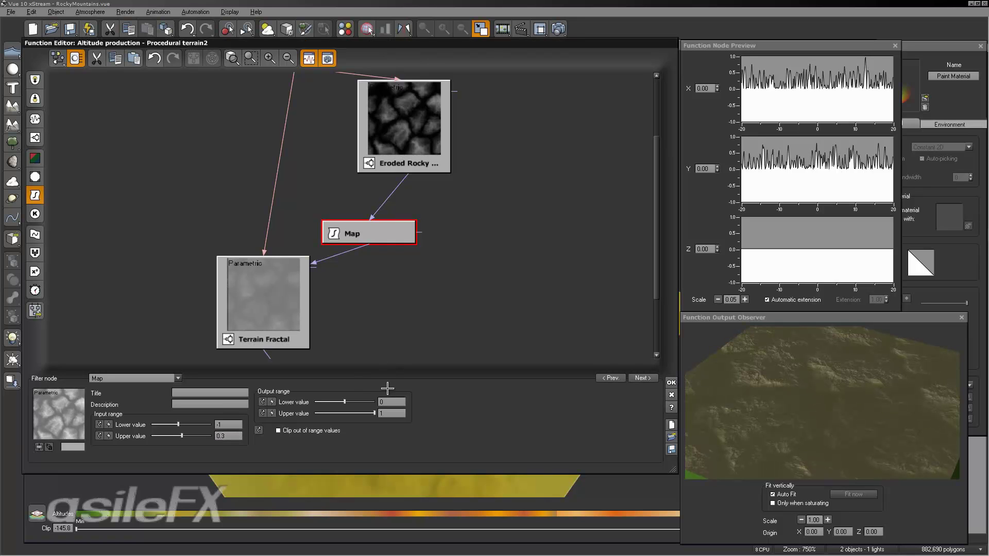
- Try a lower value of 1 in the Map filter's output range, with upper values of 3 and 20
click(401, 401)
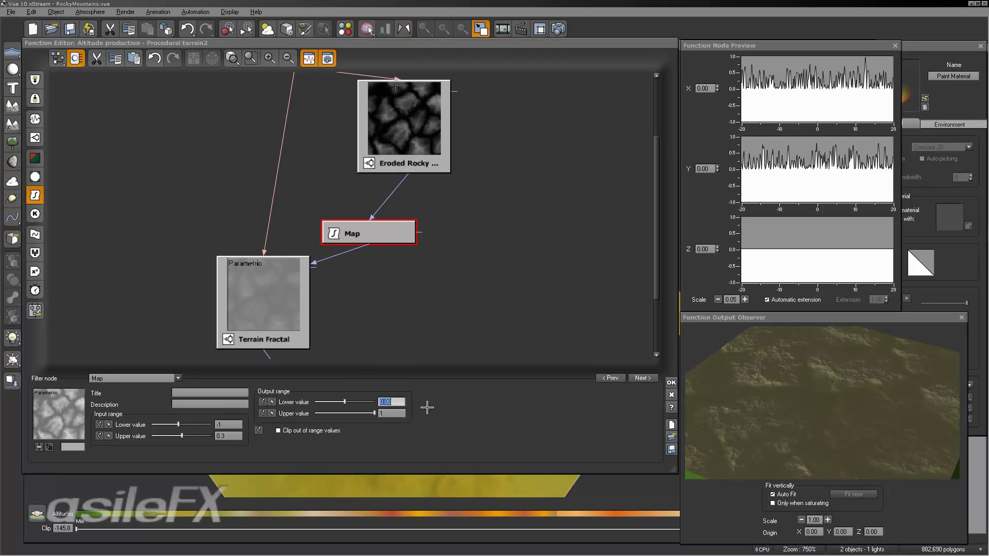
text(1)
key(Return)
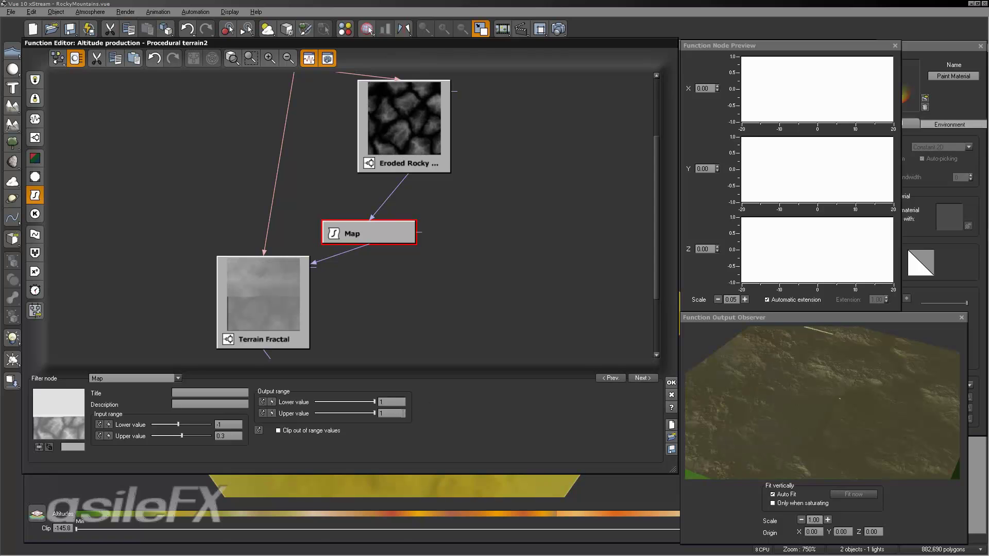
click(391, 414)
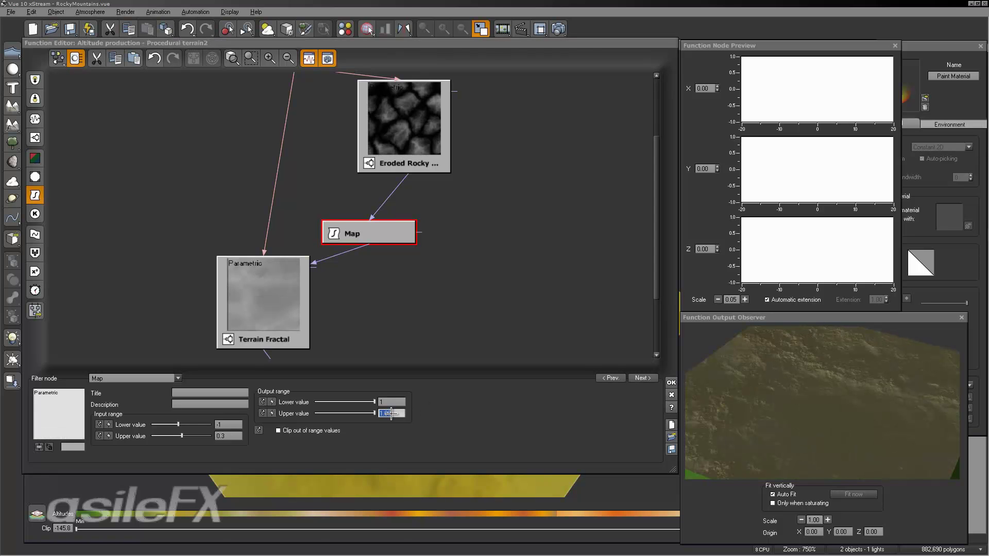
text(3)
key(Return)
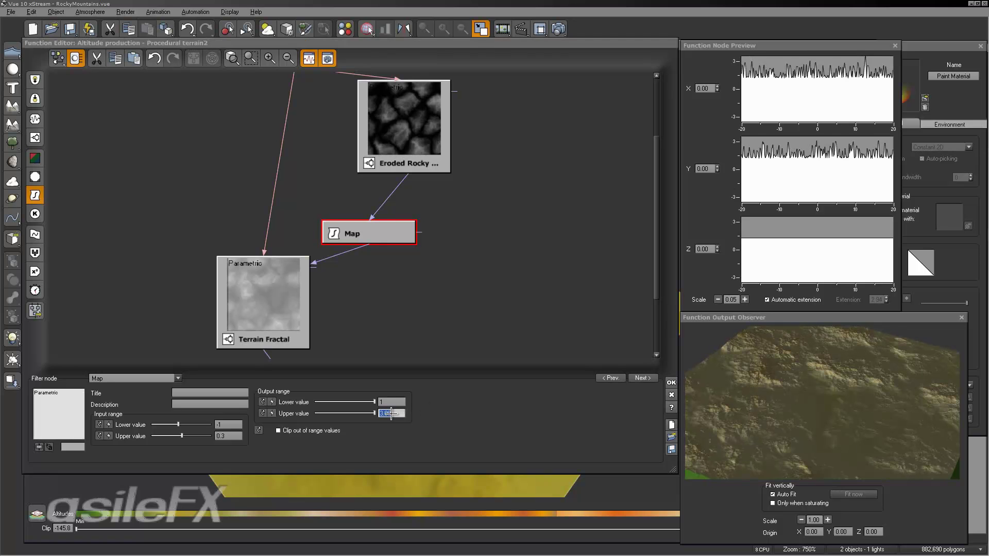
text(20)
key(Return)
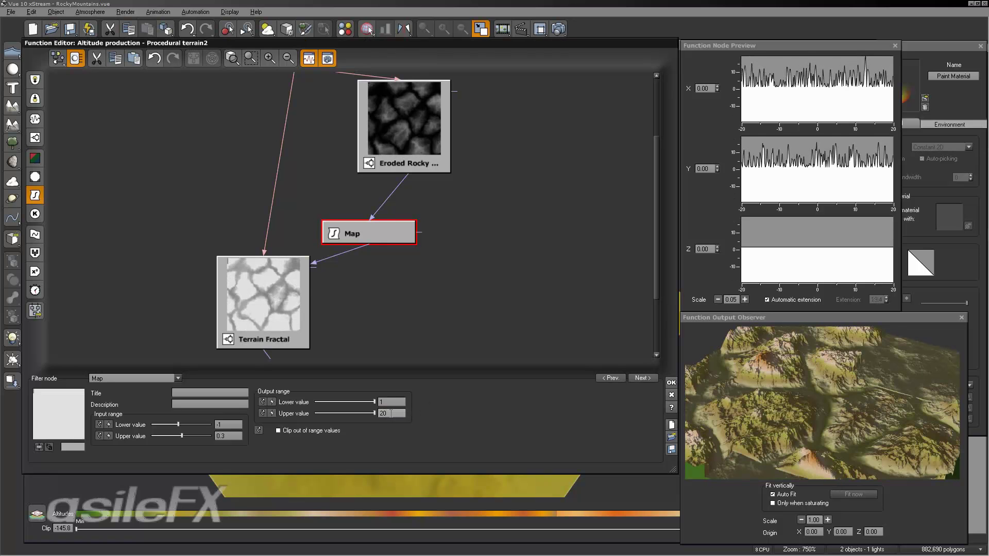
- Try an upper value of 15 in the Map filter's output range and examine the terrain preview
drag(881, 375, 425, 421)
drag(901, 405, 873, 416)
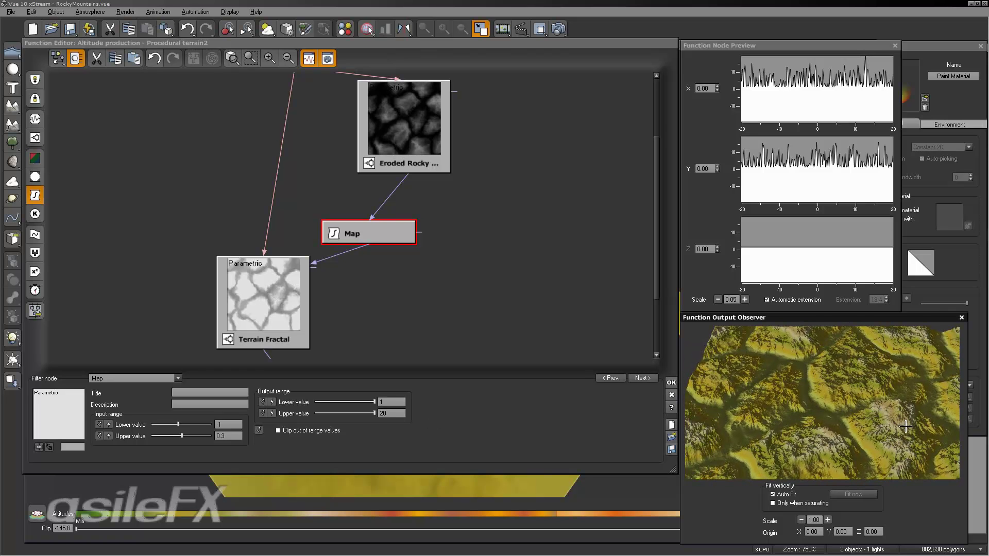
double_click(384, 413)
text(15)
key(Return)
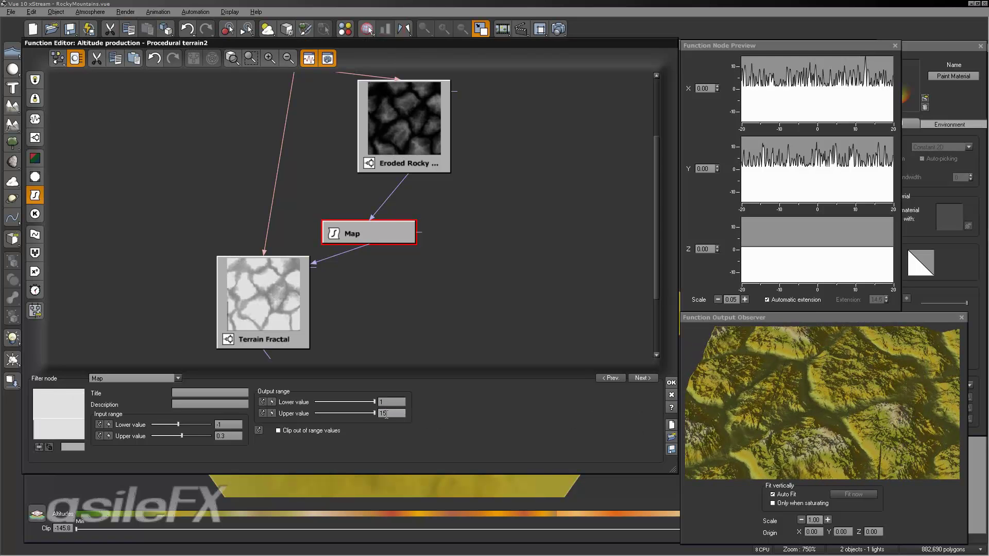
click(811, 394)
mouse_move(812, 394)
mouse_down()
mouse_move(838, 394)
mouse_move(829, 396)
mouse_up()
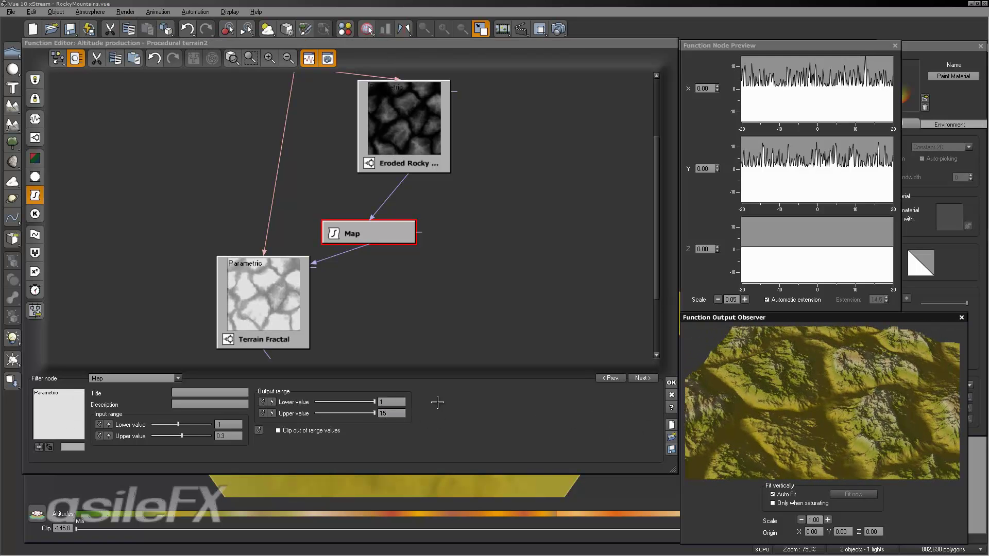
- Try 0.5, 0, 0.1 and again 0.5 as the lower value of the Map filter's output range
double_click(393, 399)
text(0.5)
key(Return)
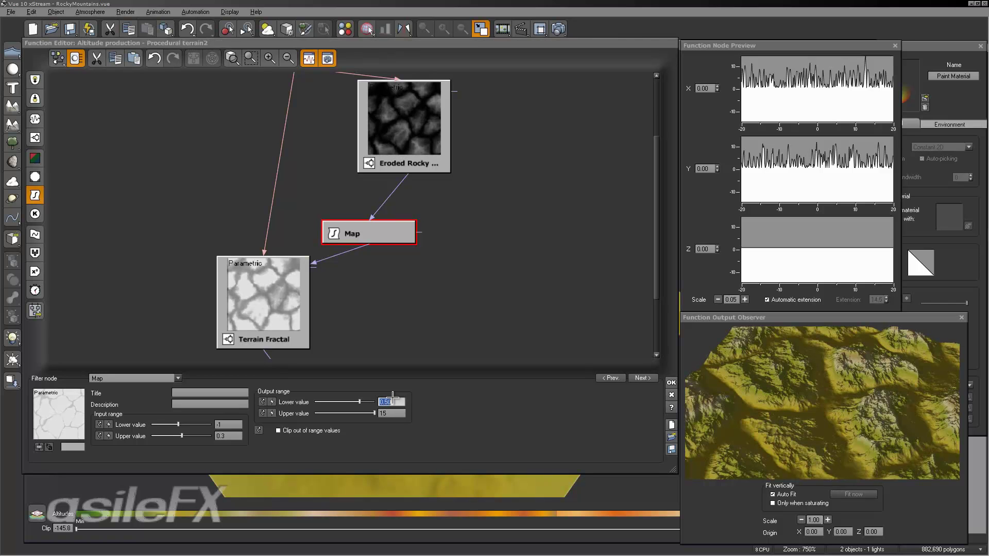
text(0)
key(Return)
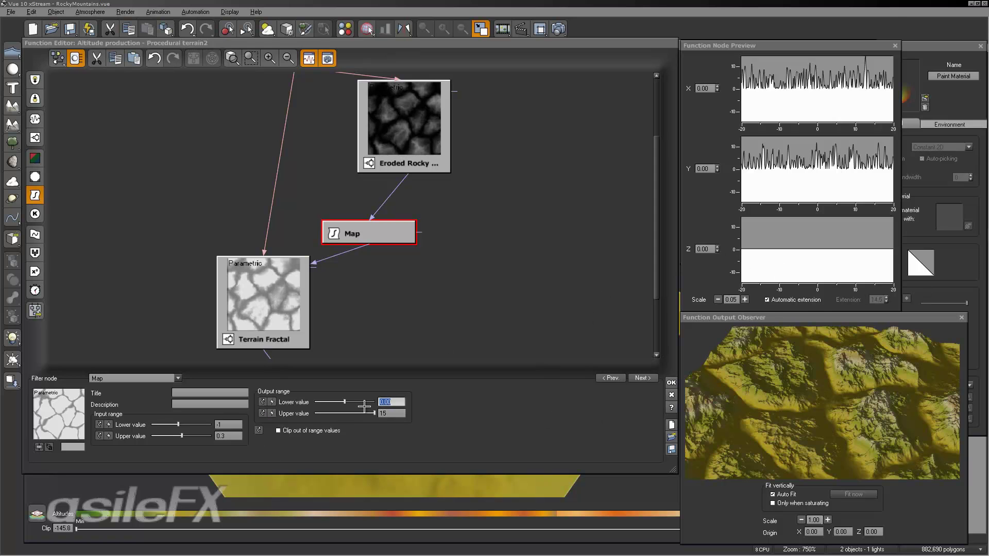
text(0.1)
key(Return)
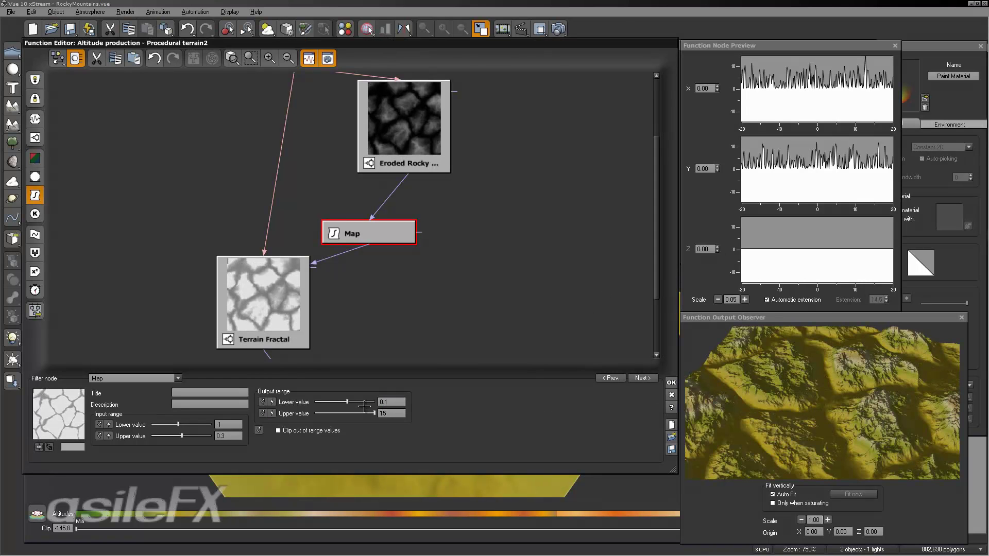
click(397, 402)
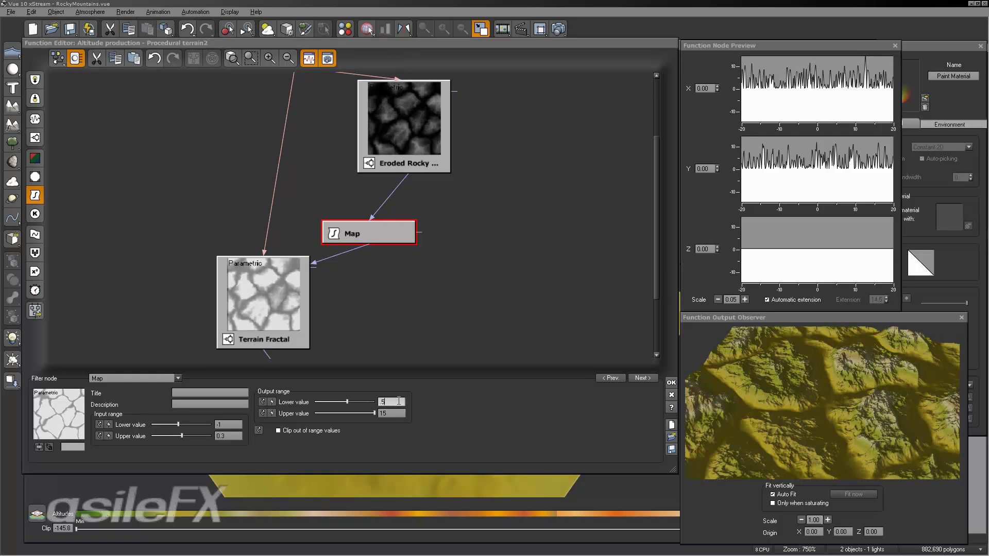
text(.5)
key(Return)
- Raise the Map filter's output range lower value to 1, 2 and finally 3, and accept the altitude function
drag(358, 402, 373, 402)
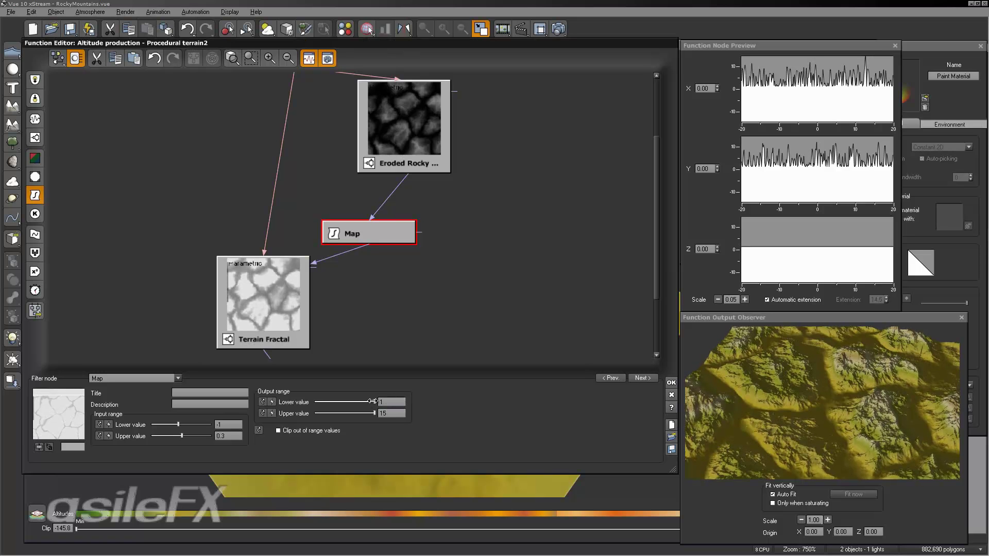
click(389, 404)
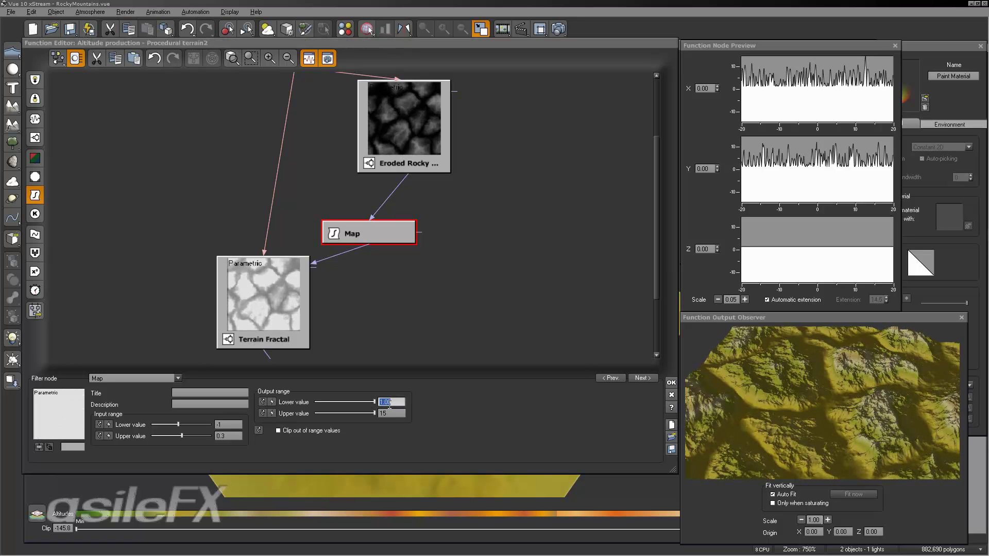
text(2)
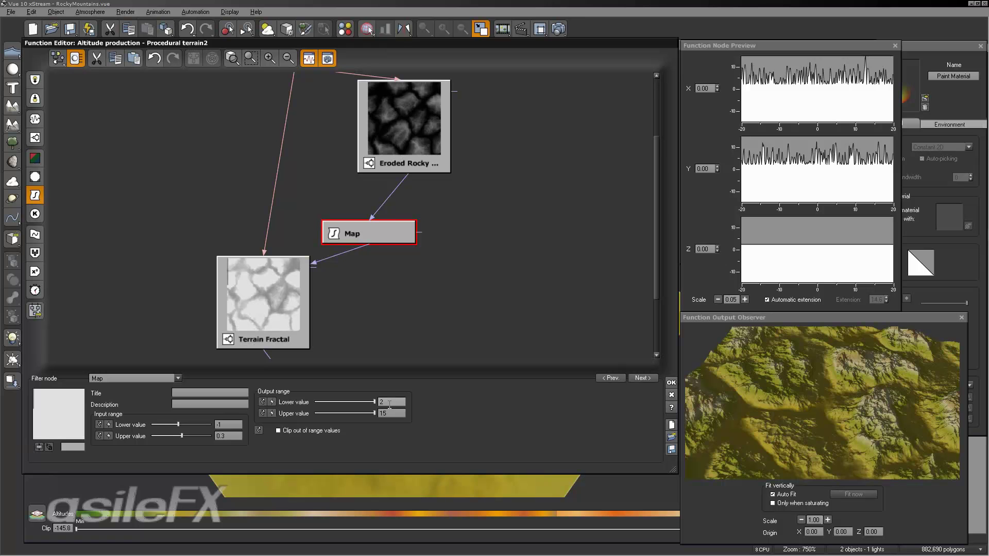
key(Return)
key(Return)
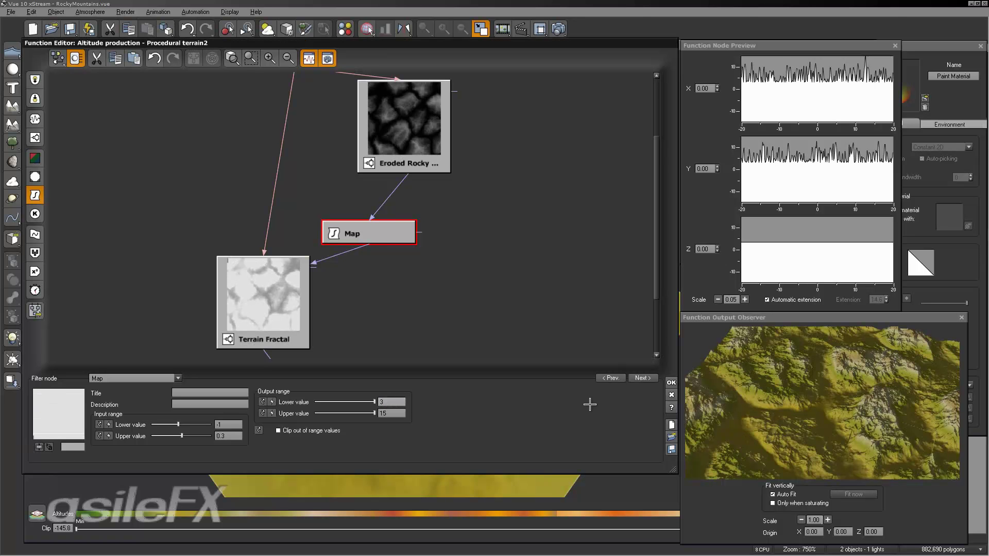
drag(814, 408, 801, 408)
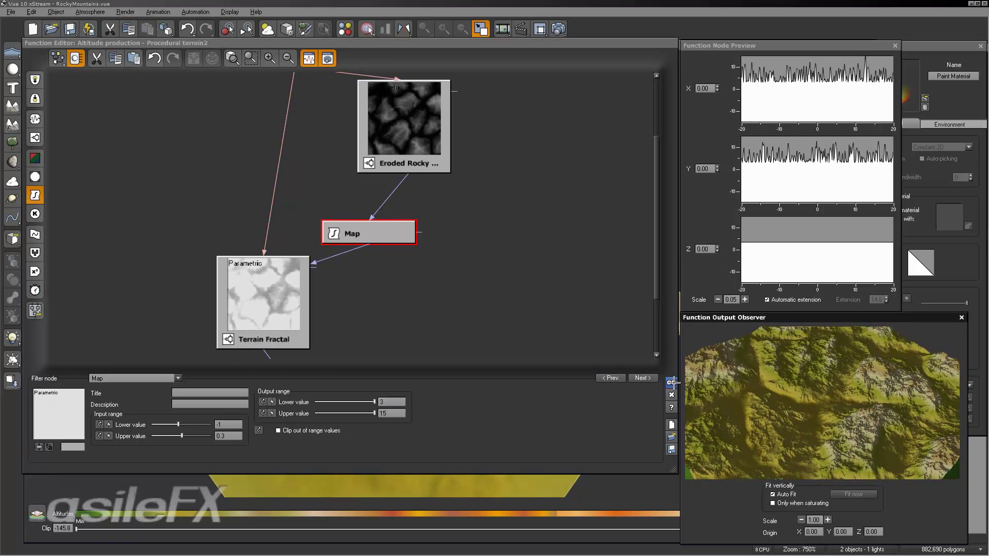
click(671, 381)
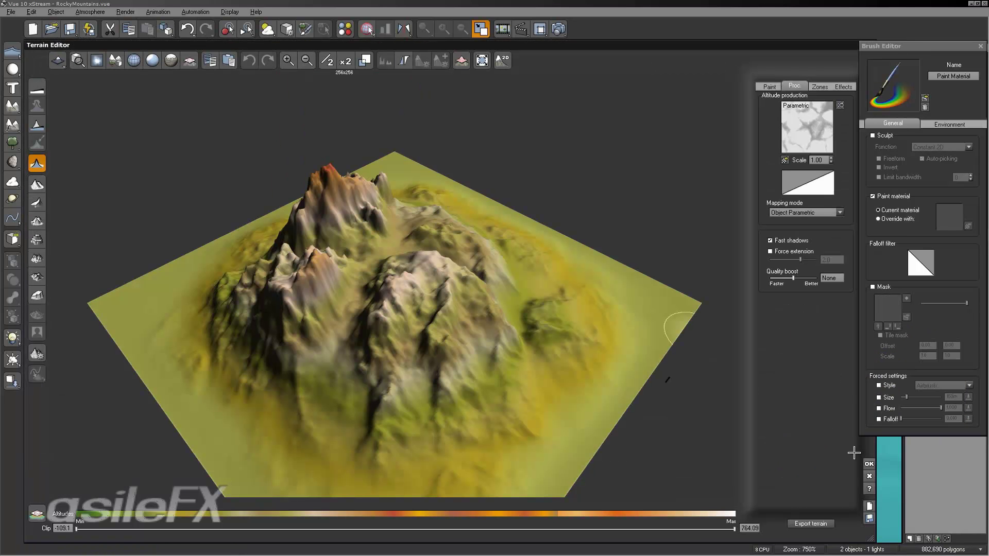
- Examine the mountain terrain from other angles in the Terrain Editor and reopen its altitude production function
right_drag(349, 400, 216, 384)
right_drag(546, 308, 474, 342)
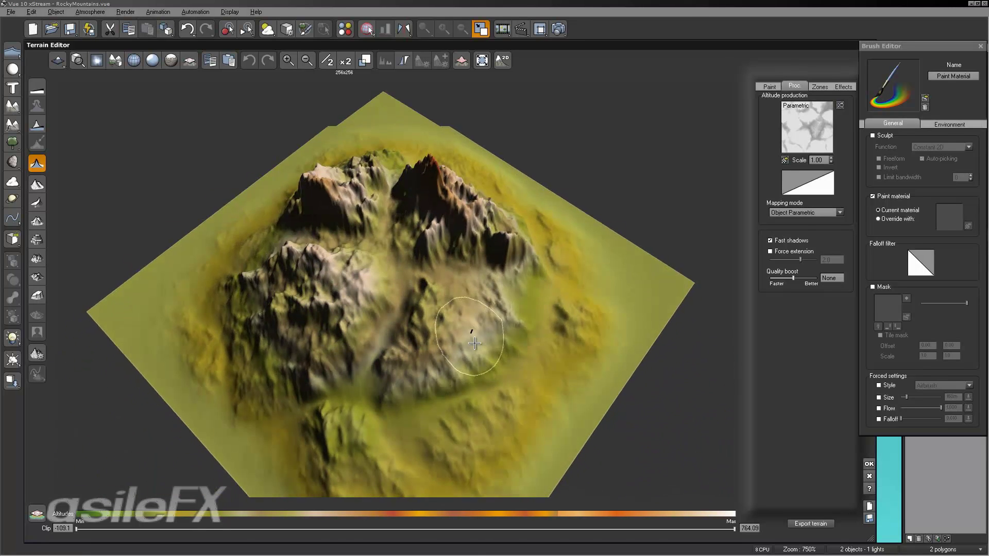
right_click(793, 118)
click(807, 125)
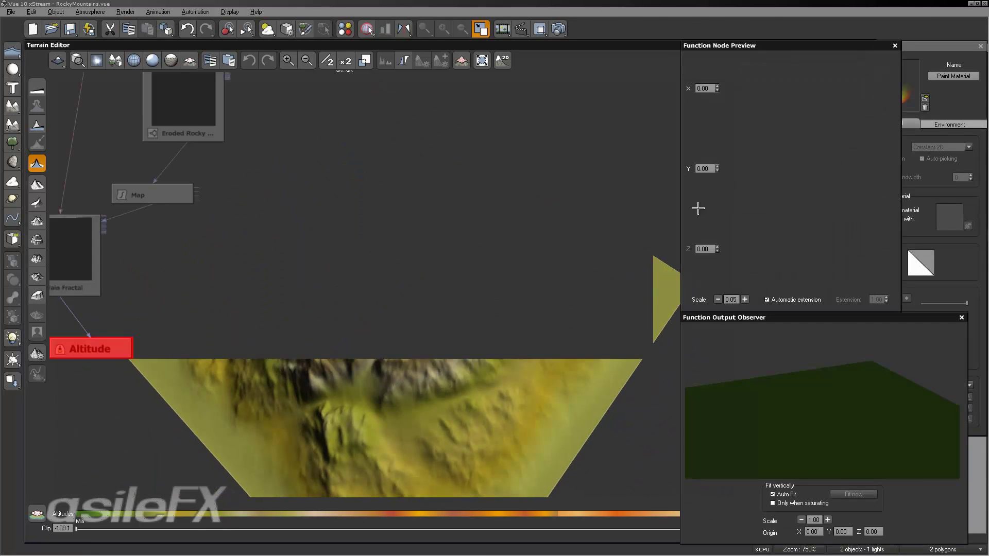
- Move the Terrain Fractal and Map nodes upward to leave room above the Altitude output
click(319, 287)
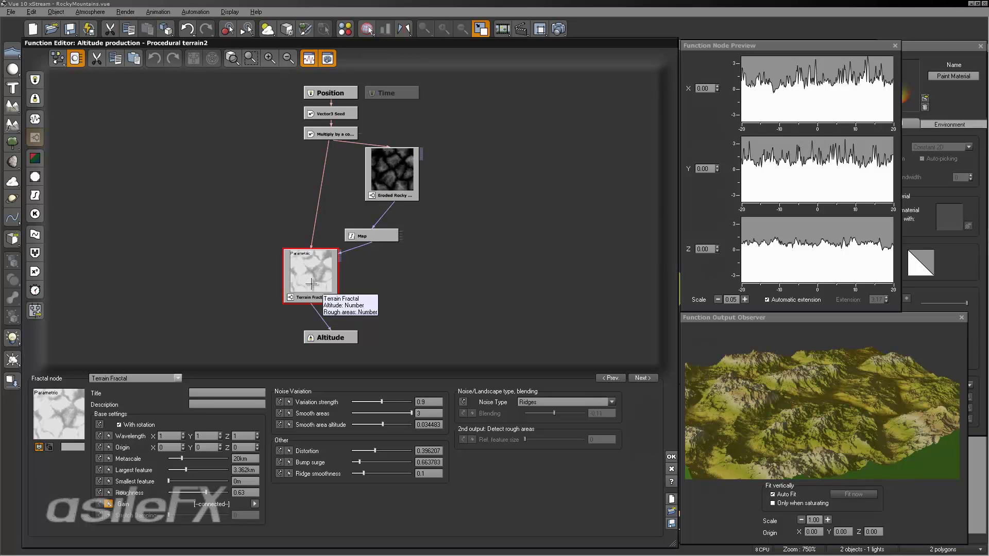
click(376, 240)
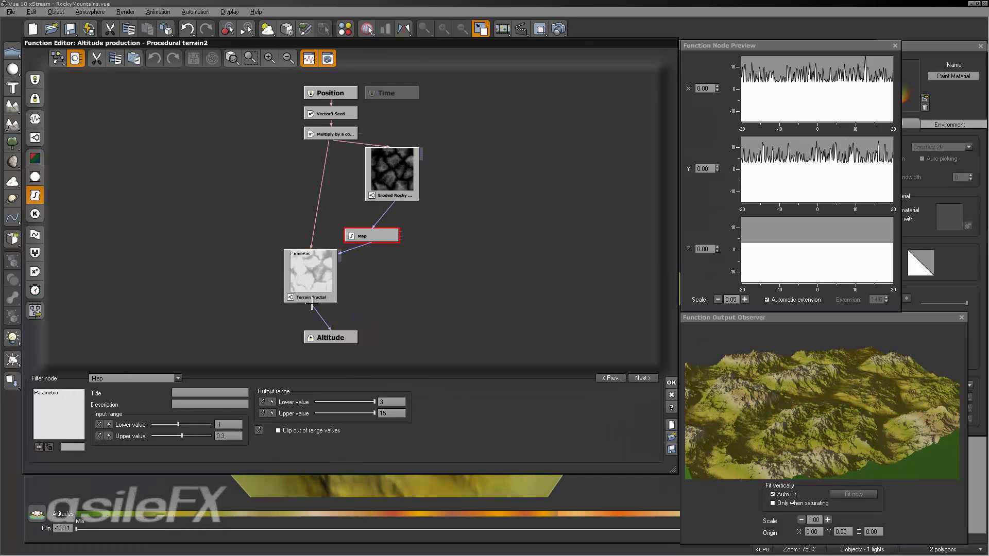
click(316, 287)
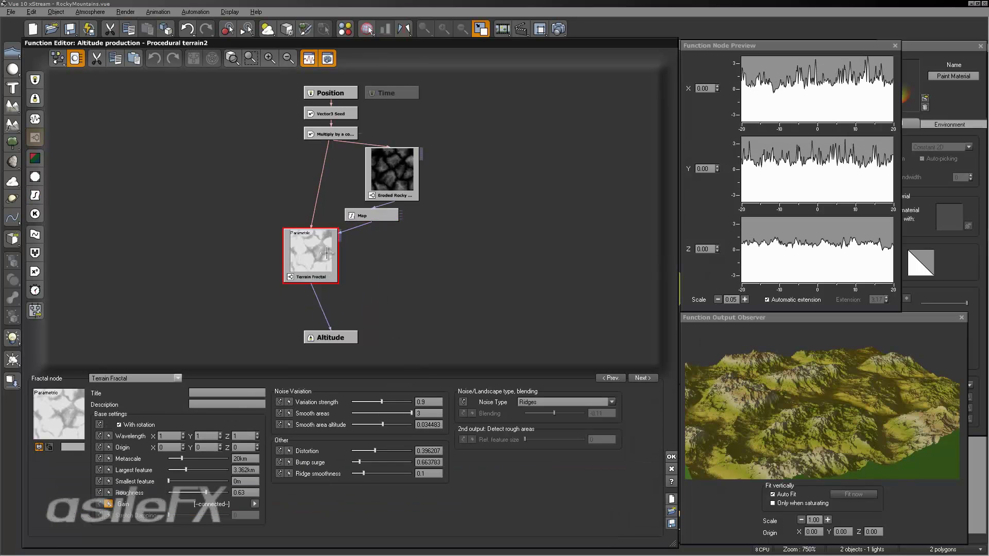
click(368, 196)
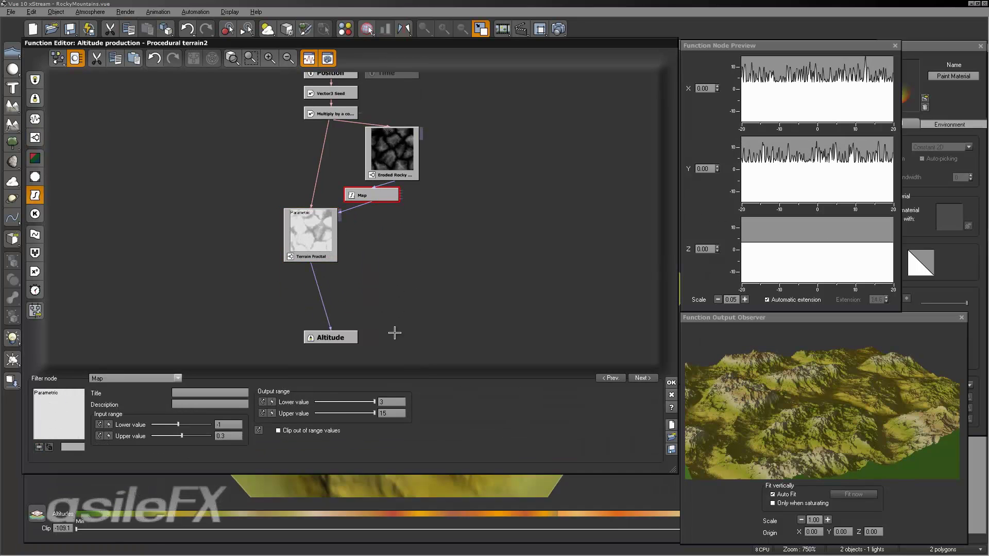
- Set the Map filter's output range to a lower value of 0.5 and an upper value of 6, and accept the function
click(391, 402)
text(0)
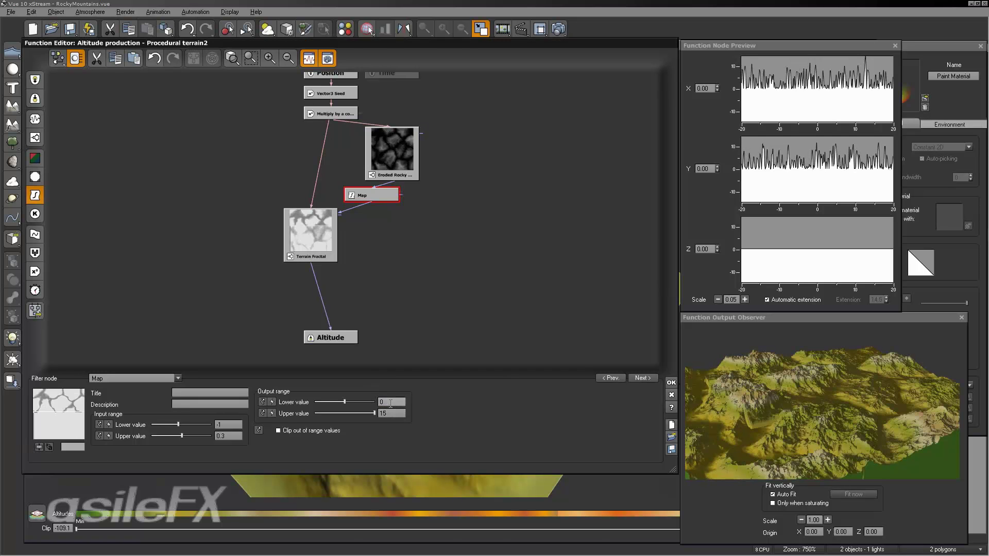
text(.5)
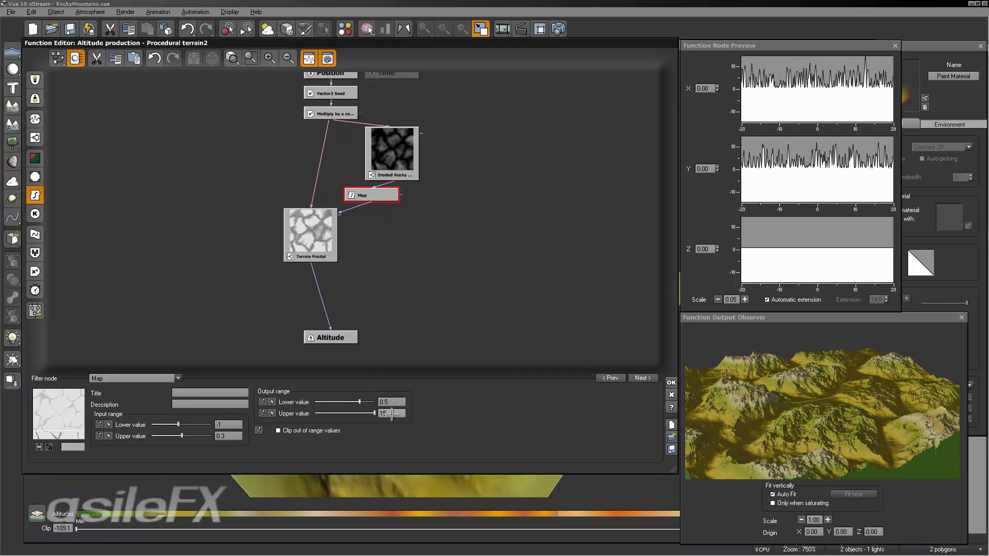
click(390, 413)
text(5)
key(Return)
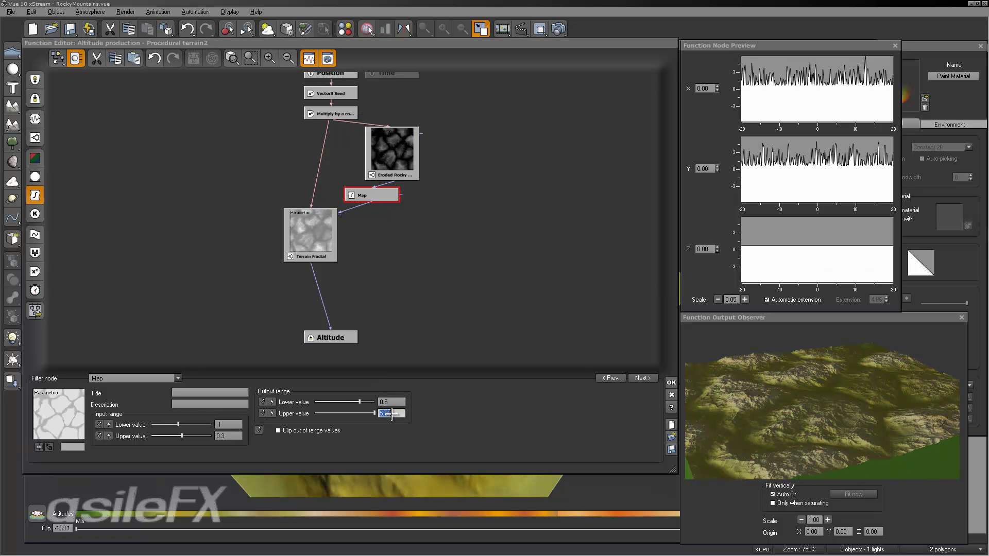
key(Return)
click(668, 384)
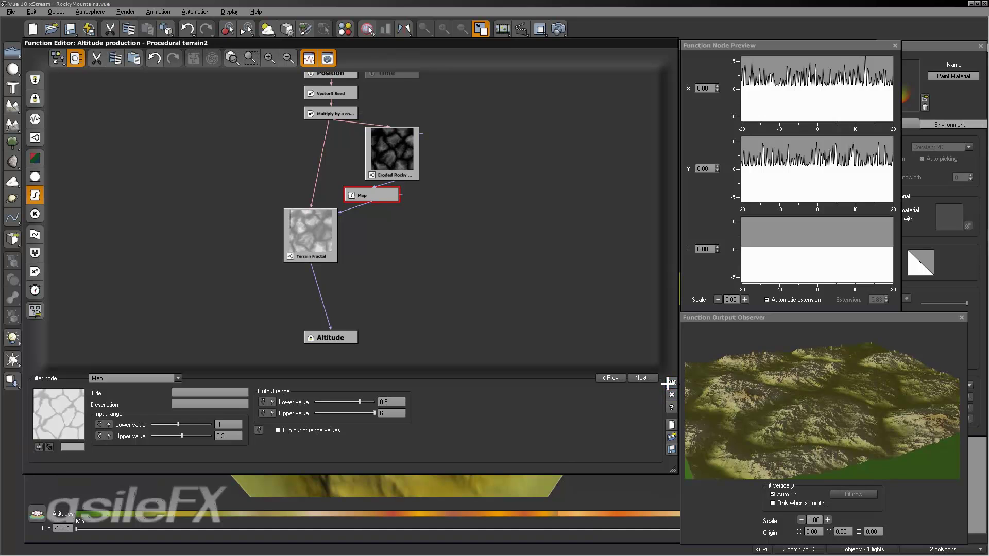
click(671, 381)
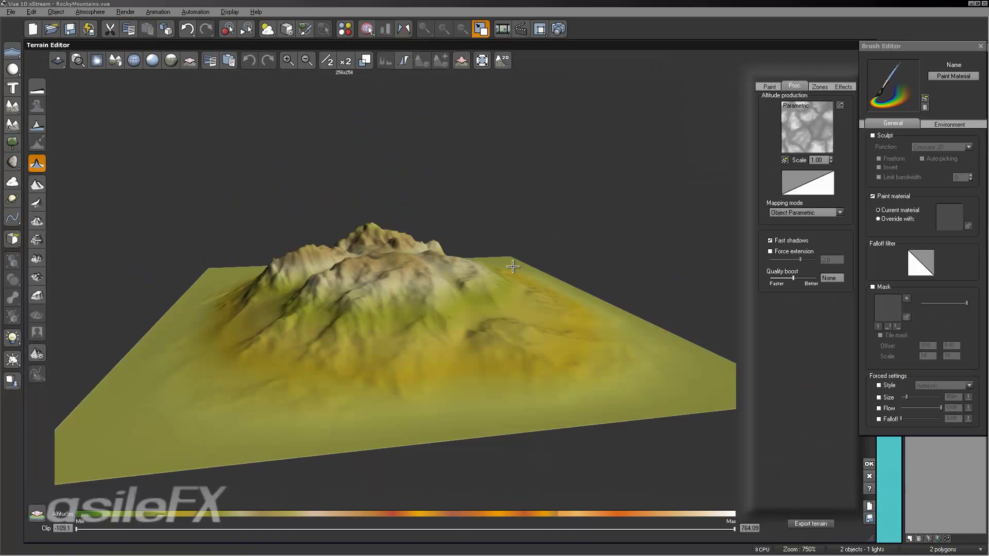
- Examine the flatter terrain from another angle and reopen its altitude production function
right_drag(402, 297, 395, 299)
double_click(804, 127)
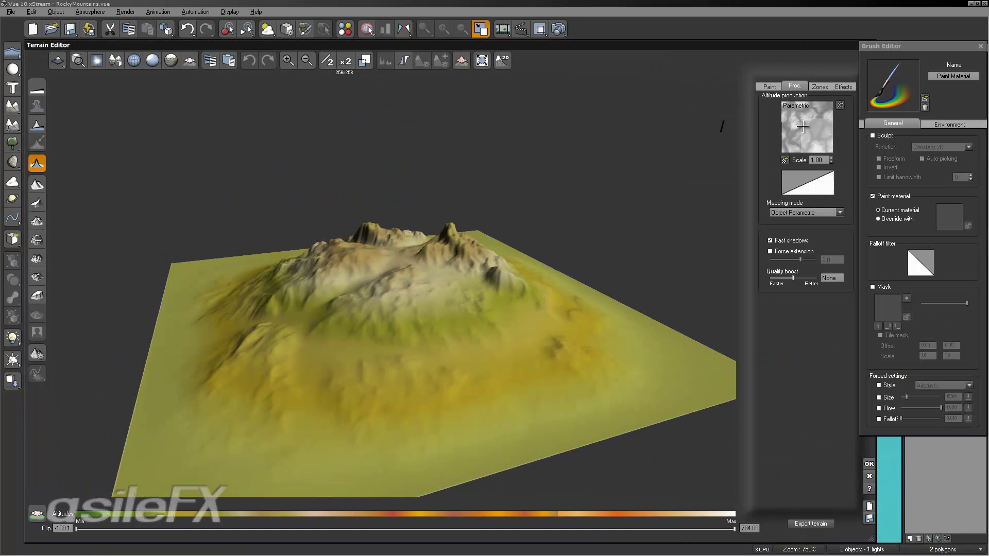
click(382, 195)
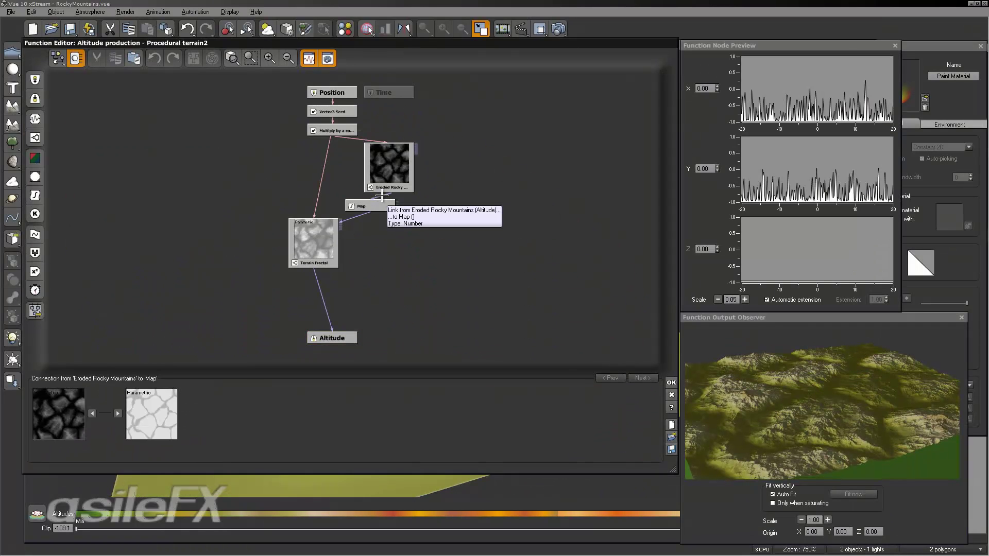
- Insert an Offset (X+a) filter between Terrain Fractal and Altitude, set its offset to about -0.81, and accept the function
click(322, 285)
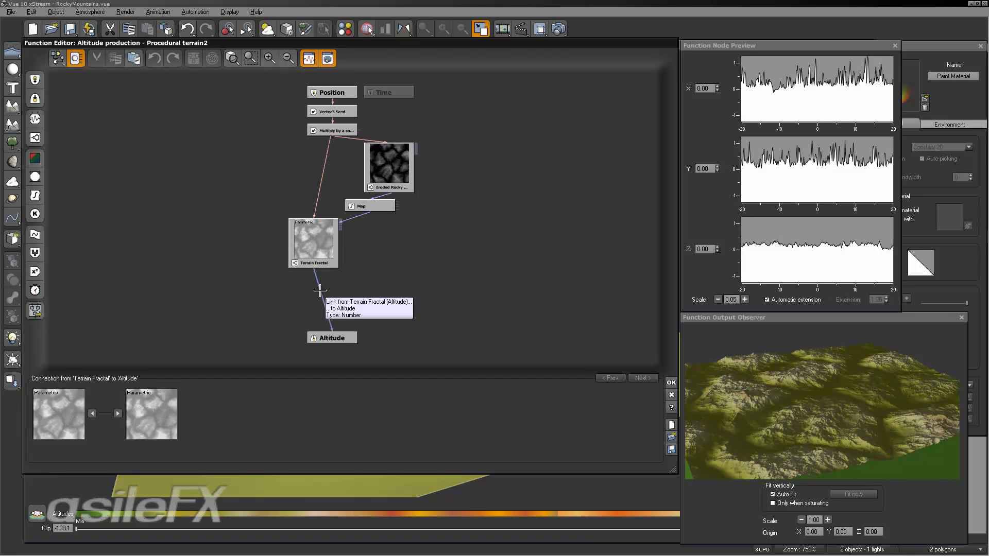
click(36, 193)
click(96, 415)
click(154, 149)
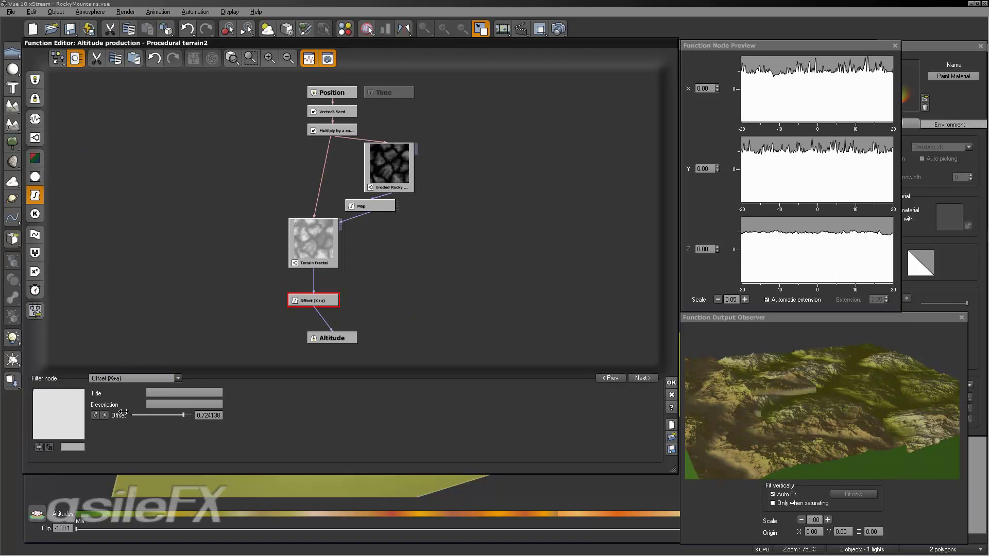
drag(154, 419, 142, 418)
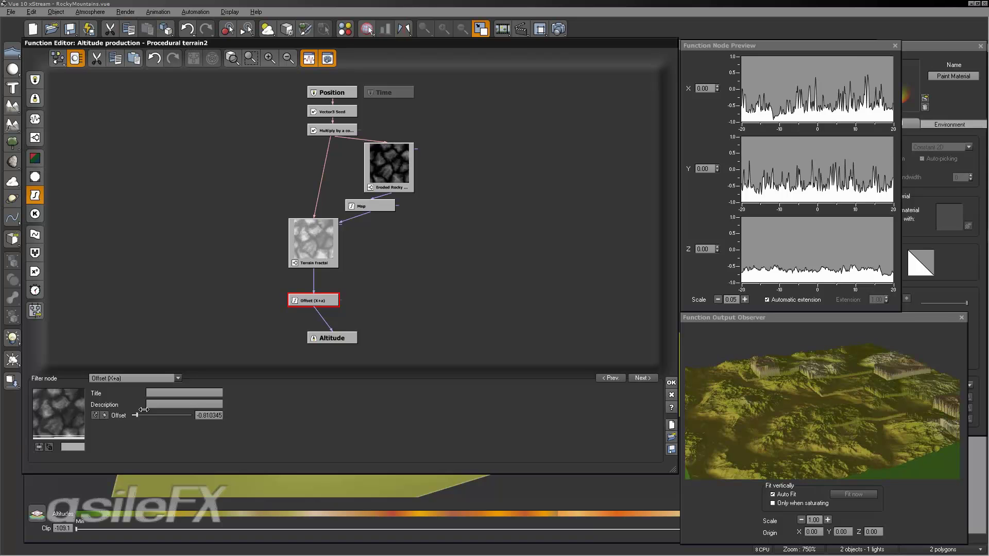
click(671, 382)
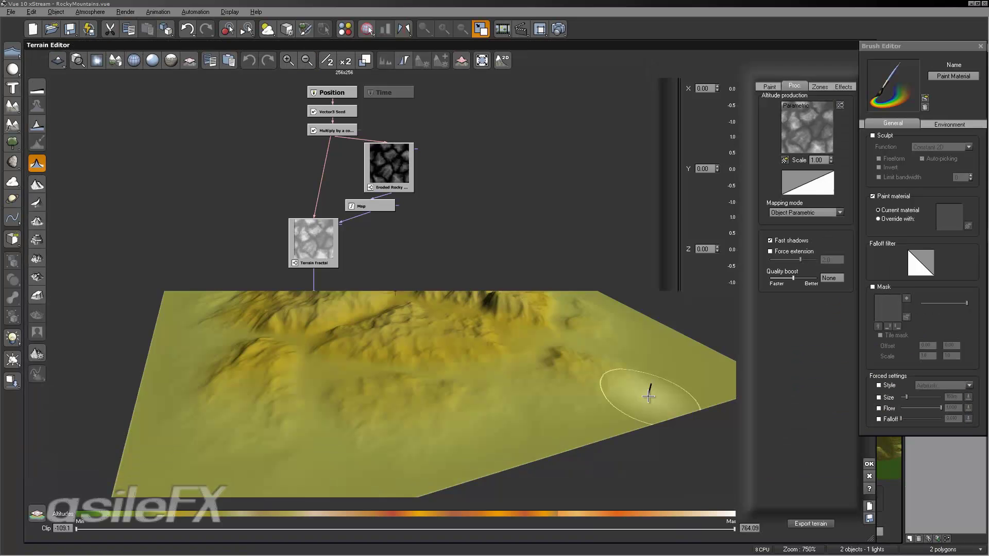
- Reopen the terrain's altitude production function and lower the value of the Offset (X+a) filter slightly
mouse_move(419, 379)
right_down()
mouse_move(523, 345)
mouse_move(464, 304)
right_up()
mouse_move(527, 325)
right_down()
mouse_move(496, 331)
mouse_move(395, 290)
right_up()
right_drag(683, 319, 675, 258)
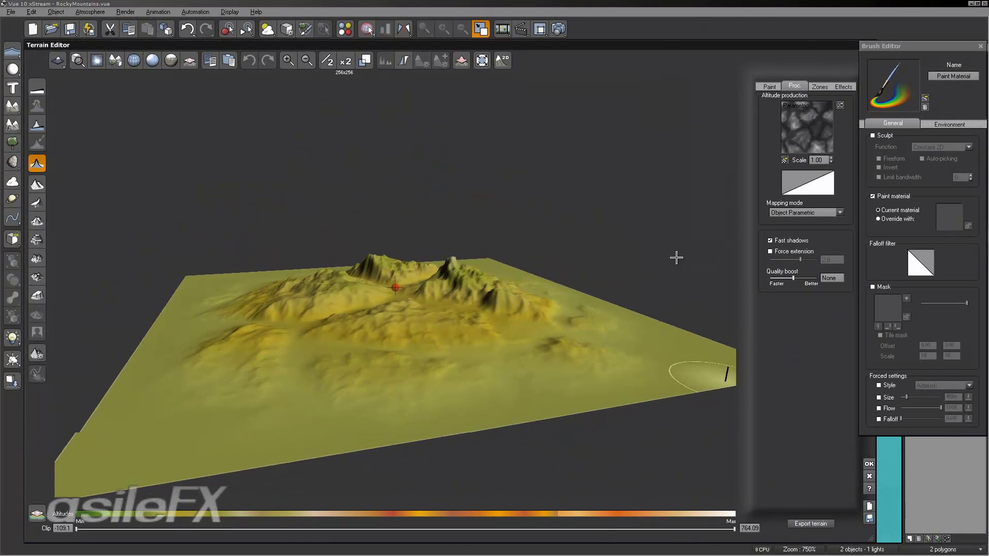
double_click(824, 128)
click(313, 300)
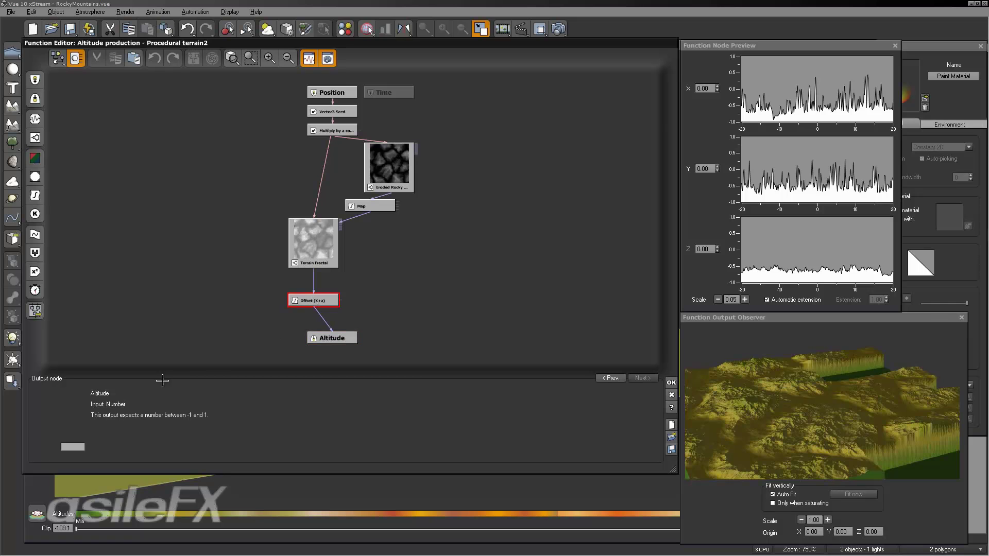
drag(147, 415, 132, 415)
- Set the upper value of the Map filter's output range to 8 and accept the function
click(368, 208)
double_click(392, 416)
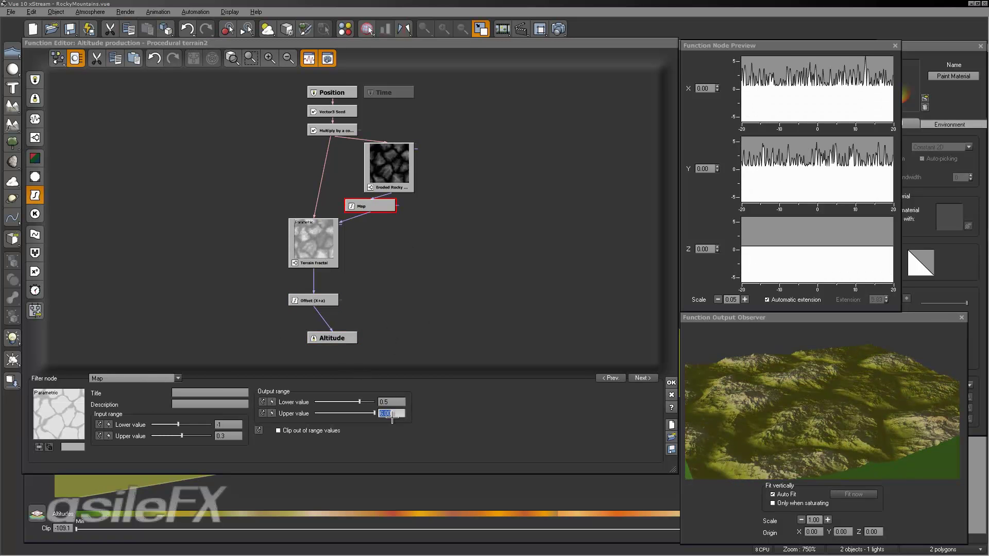
text(8)
key(Return)
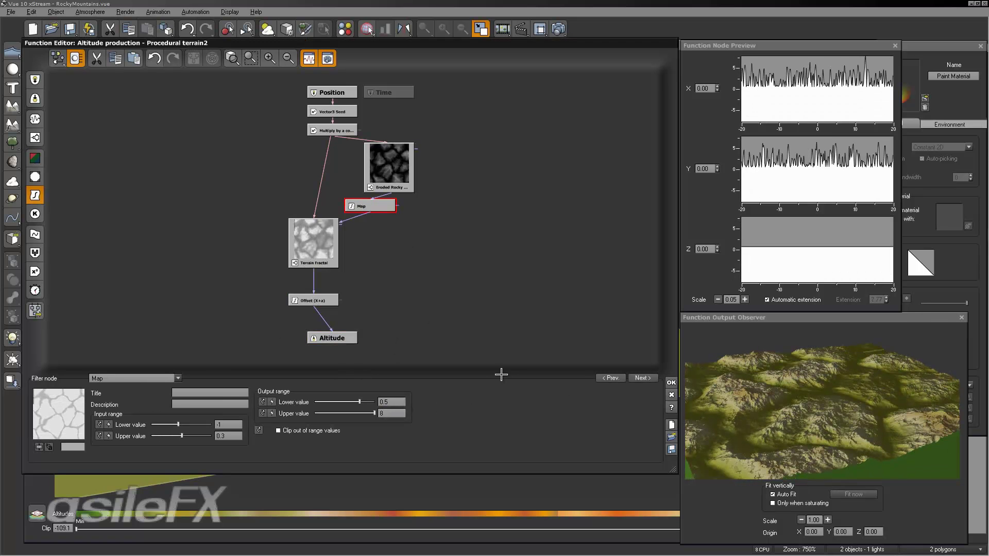
click(671, 382)
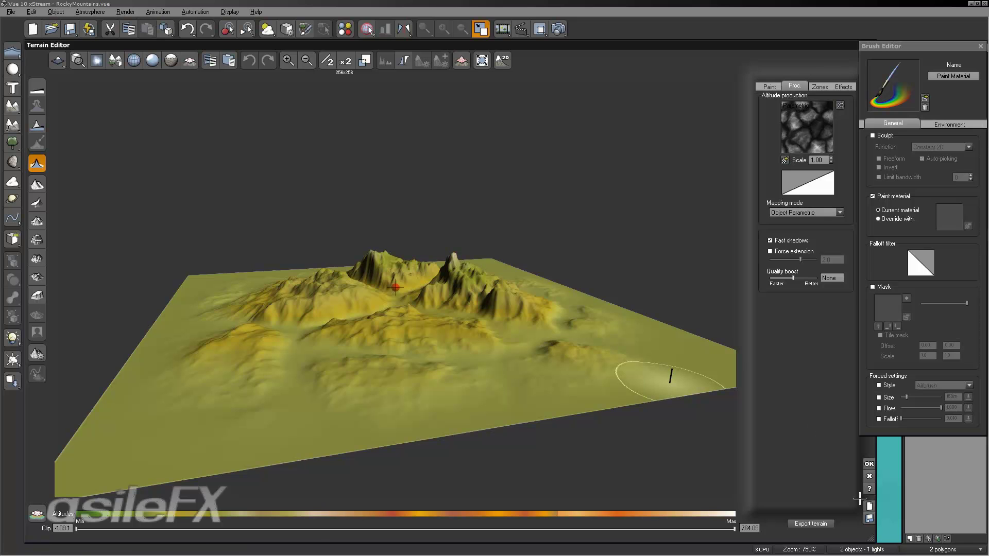
- Accept the terrain edits, render the scene, and close the finished render
click(868, 466)
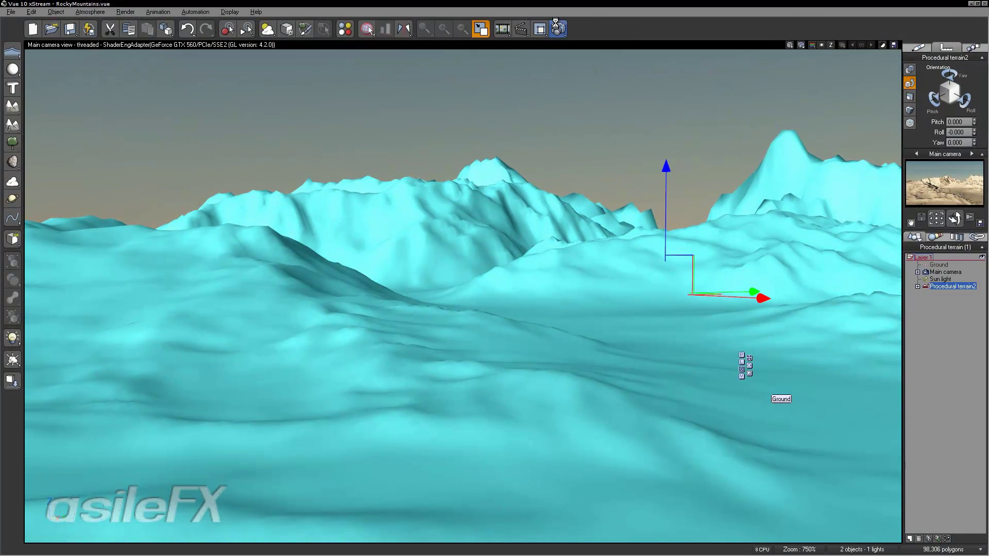
click(557, 27)
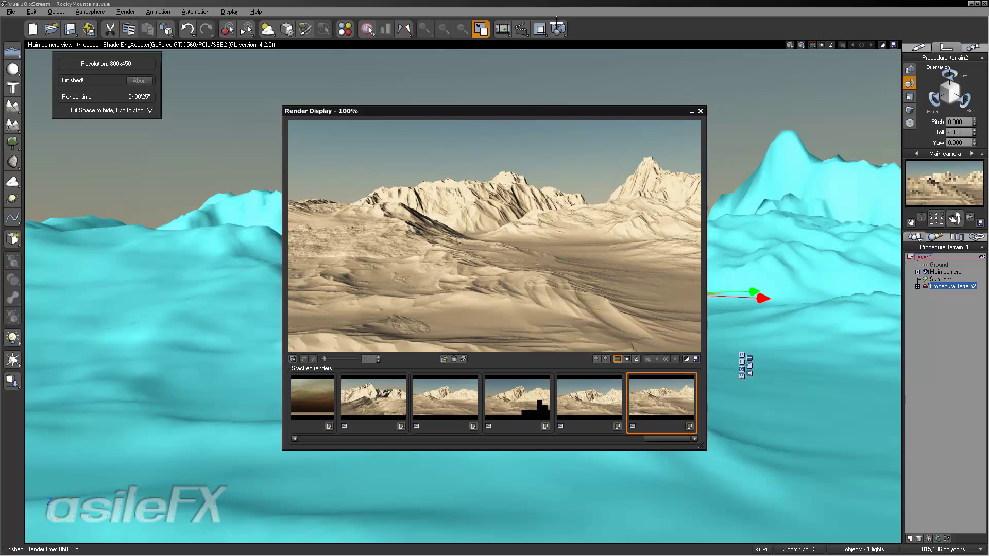
click(700, 112)
- Reopen the terrain's altitude production function and raise the Terrain Fractal's smooth area altitude to about 0.12
double_click(675, 335)
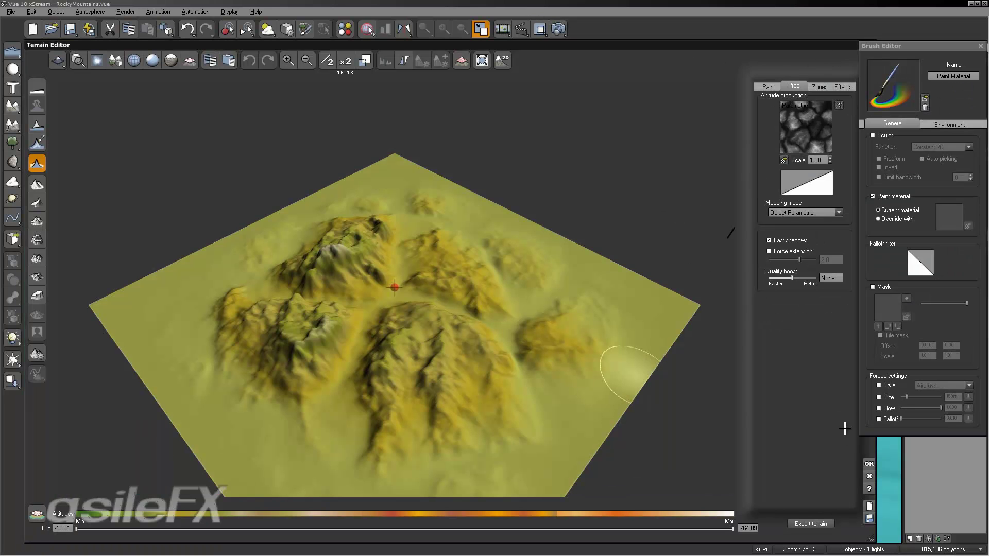
right_click(800, 126)
click(810, 132)
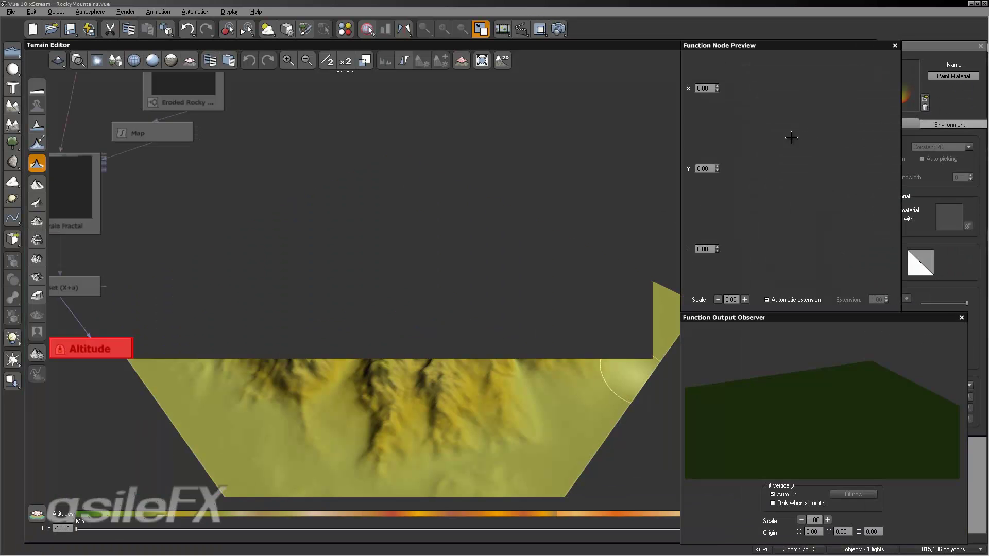
right_drag(825, 411, 840, 421)
click(459, 307)
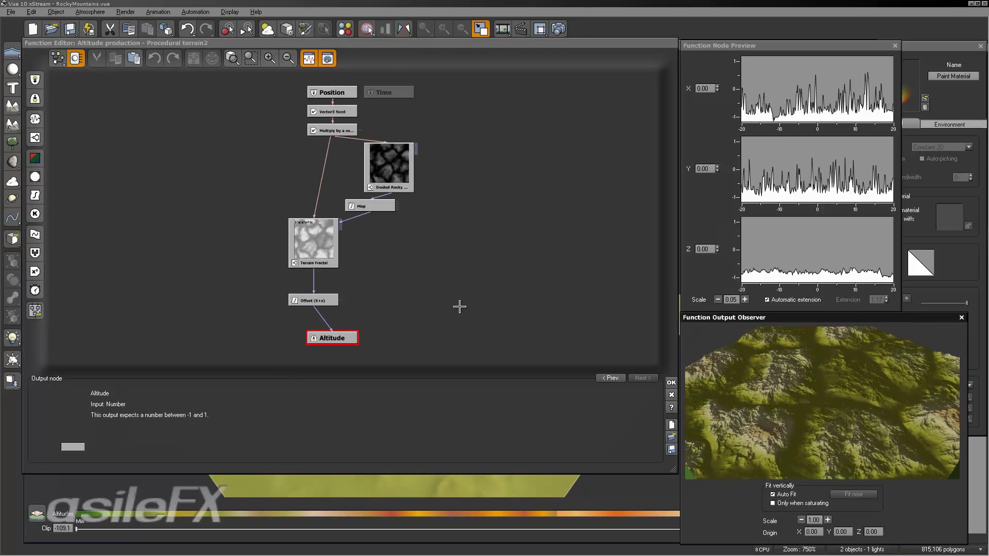
click(276, 59)
click(320, 280)
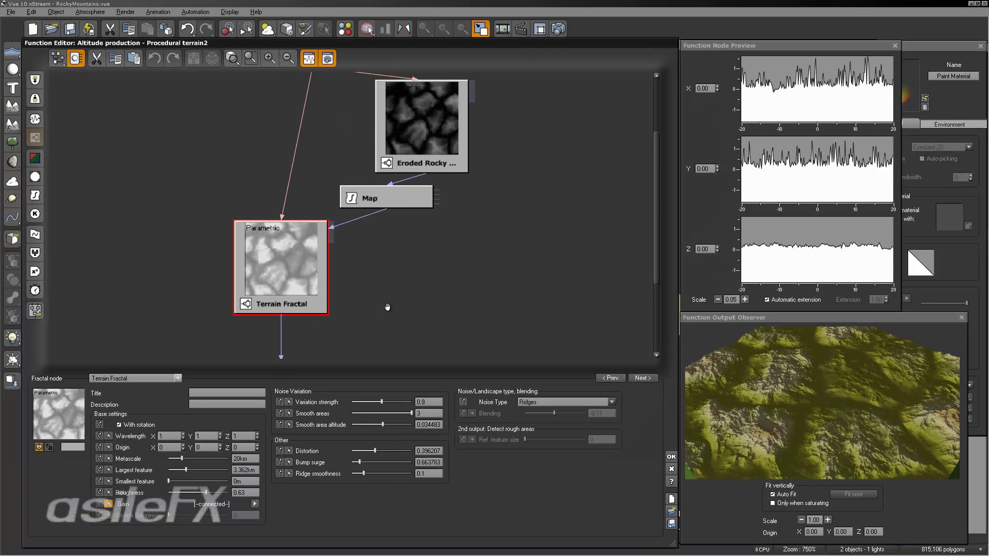
right_drag(388, 308, 397, 276)
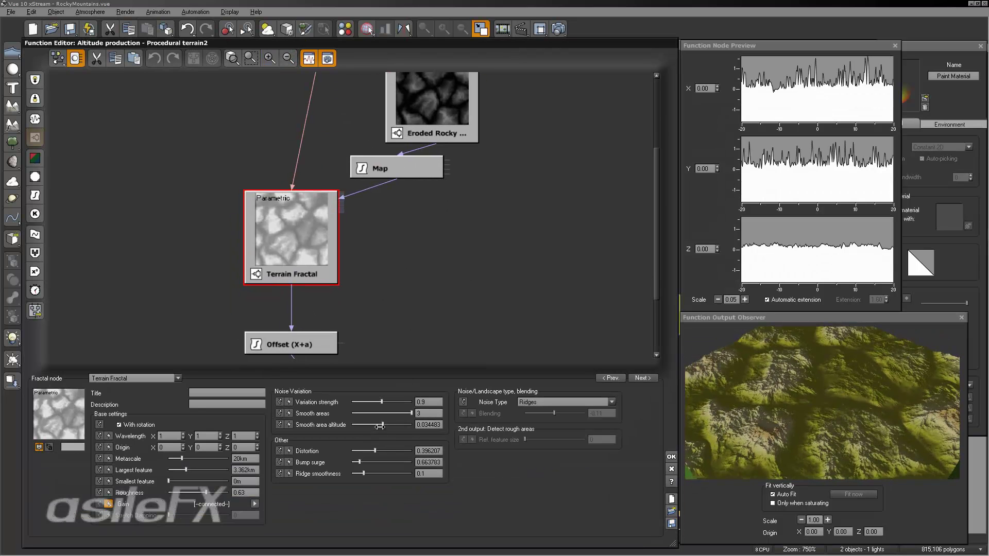
mouse_move(368, 424)
mouse_down()
mouse_move(401, 423)
mouse_move(384, 423)
mouse_up()
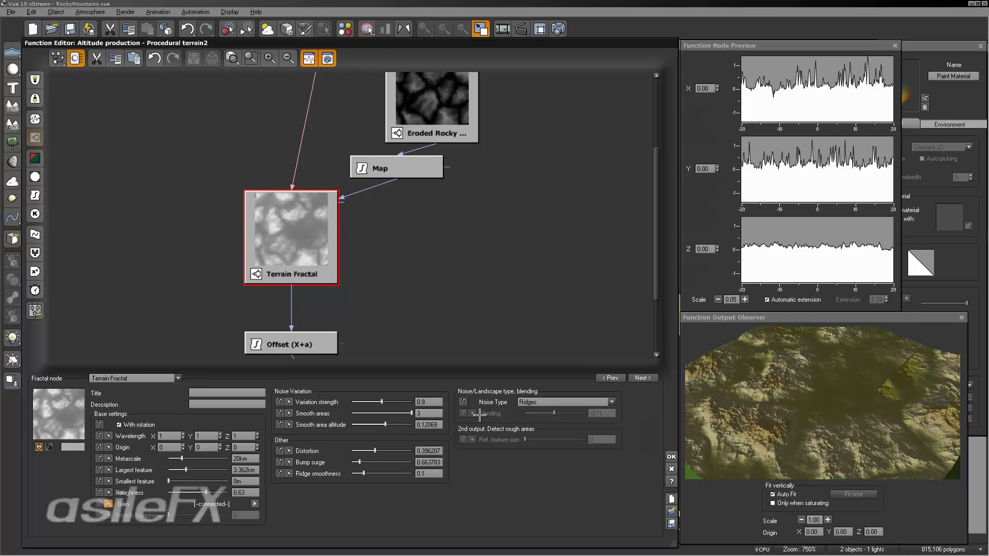
- Change the Terrain Fractal's noise type to Billows and set its smooth area altitude to about -0.71
click(564, 401)
click(550, 425)
right_drag(862, 404, 850, 451)
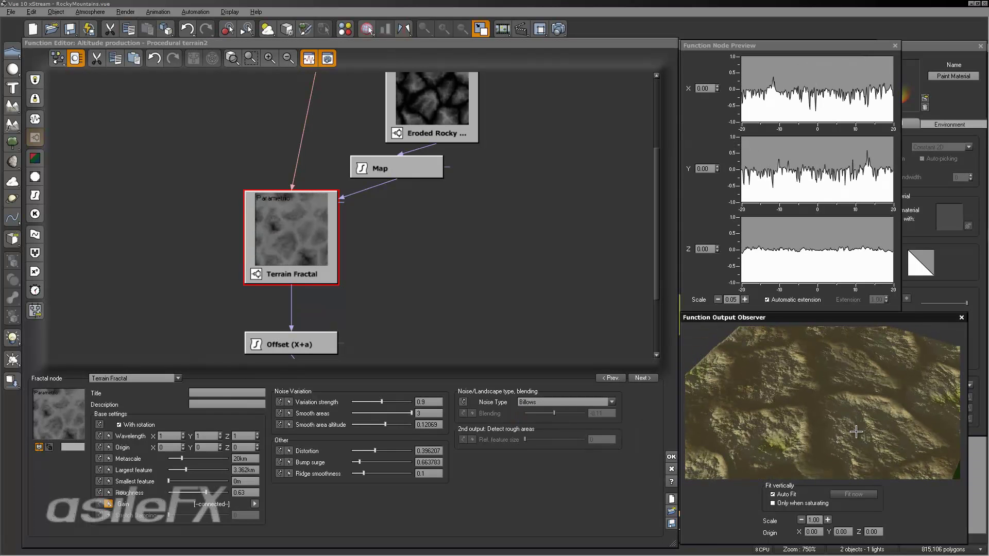
click(403, 423)
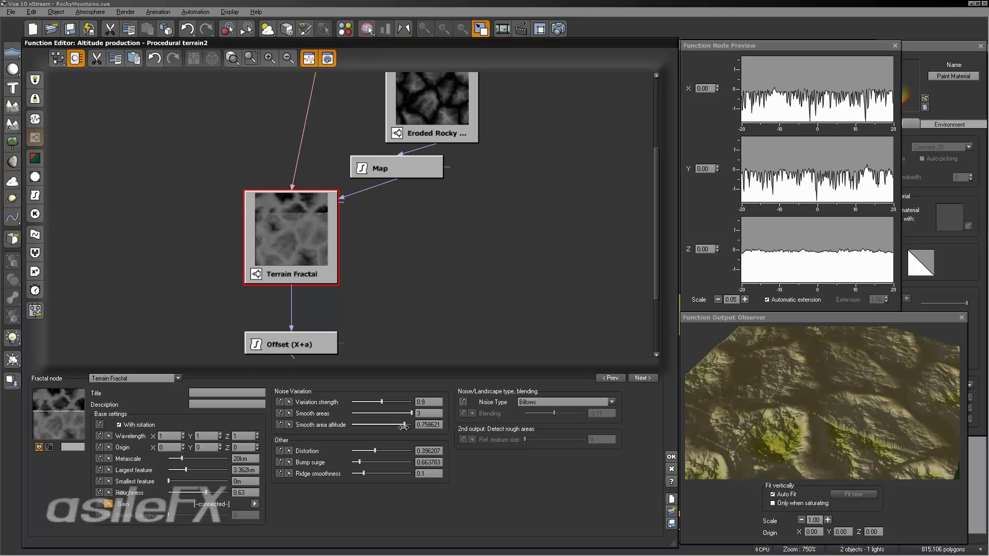
drag(399, 428, 365, 428)
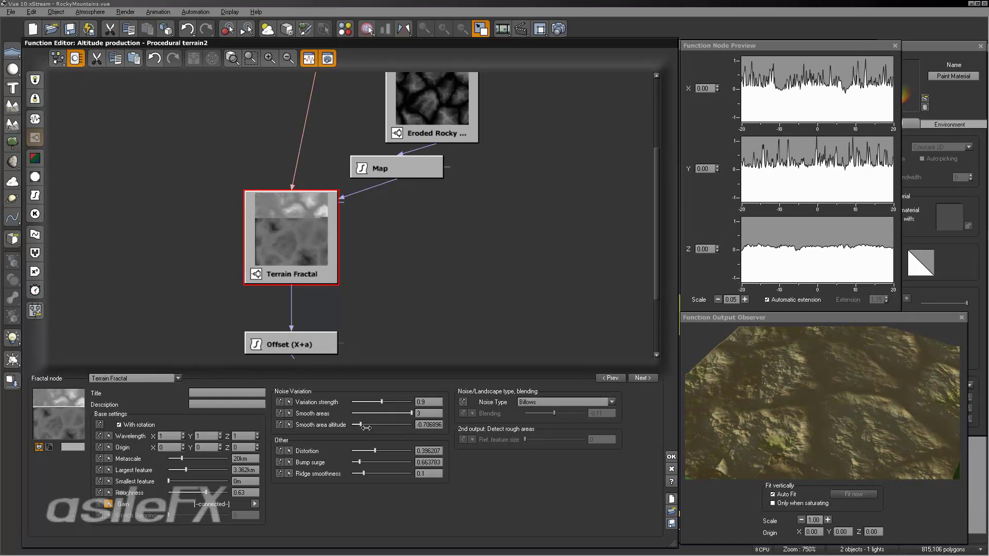
- Set the Terrain Fractal's bump surge to 0, metascale to 500m and largest feature to about 3.595km
drag(782, 415, 720, 436)
click(827, 521)
click(827, 521)
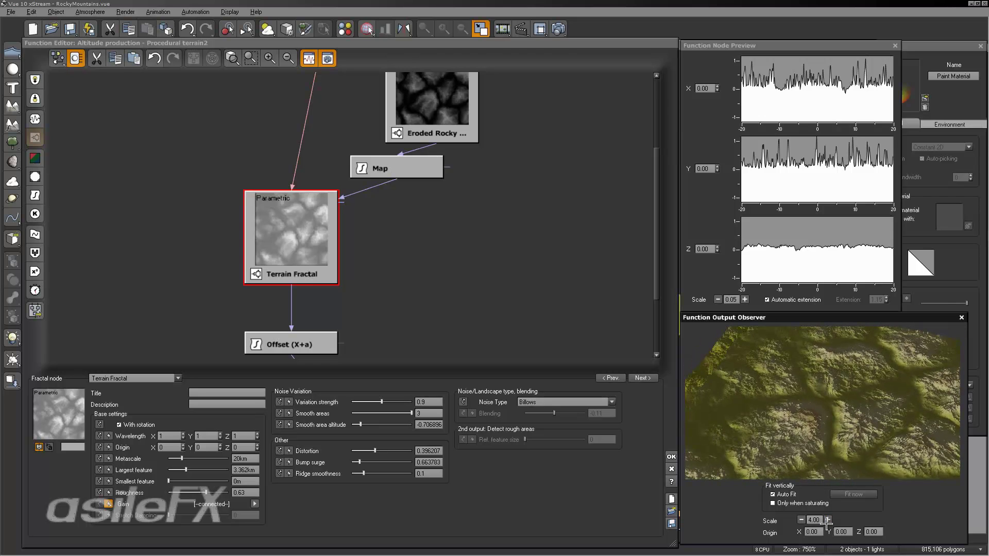
click(827, 522)
drag(828, 412, 856, 356)
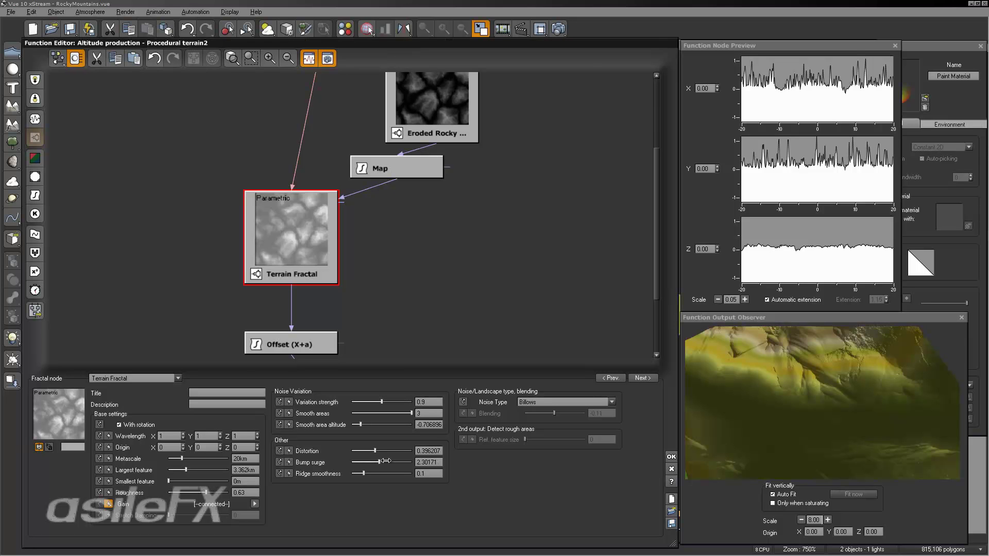
click(359, 461)
drag(358, 462, 352, 462)
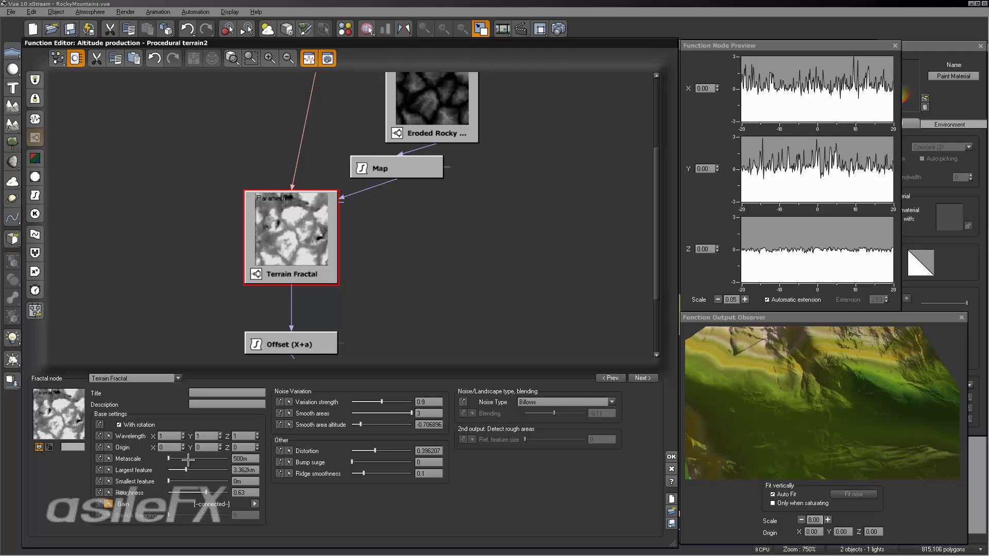
drag(187, 469, 194, 469)
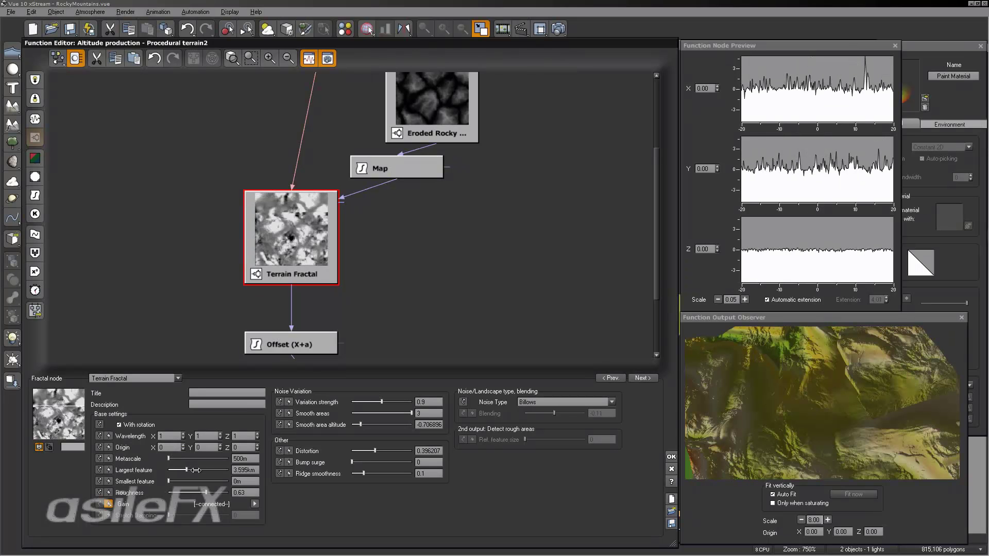
- Try the Ridges noise type on the Terrain Fractal with the output preview scale at 1
drag(832, 428, 799, 412)
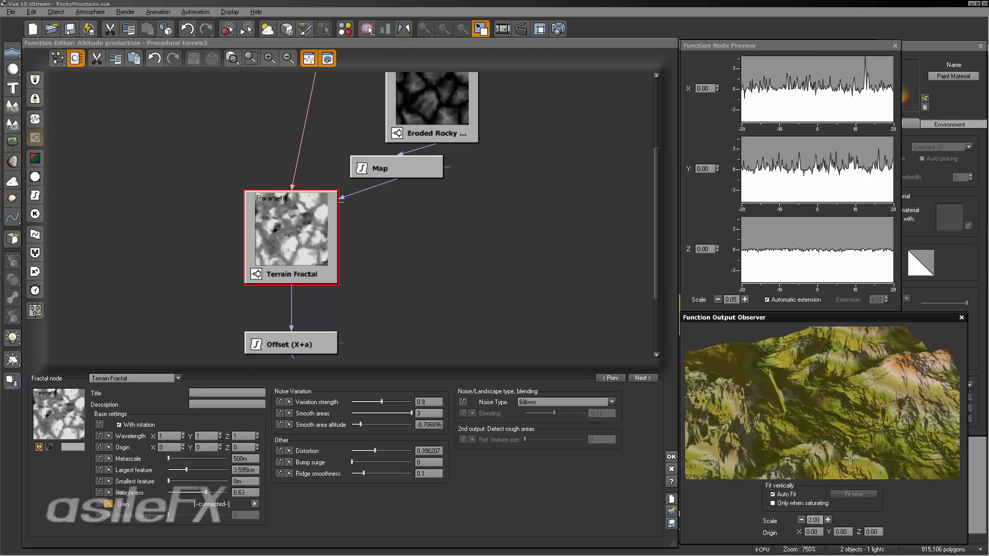
drag(877, 425, 807, 433)
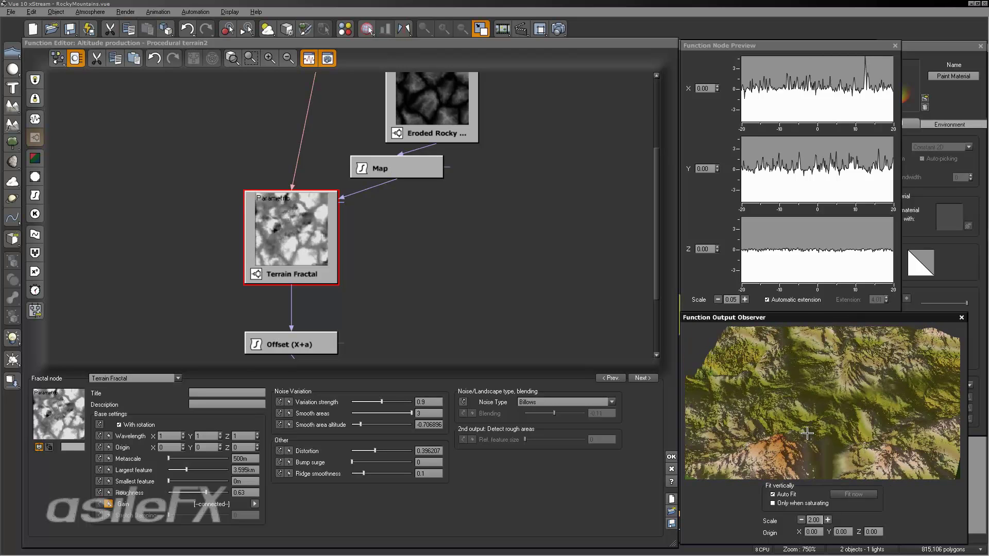
click(800, 520)
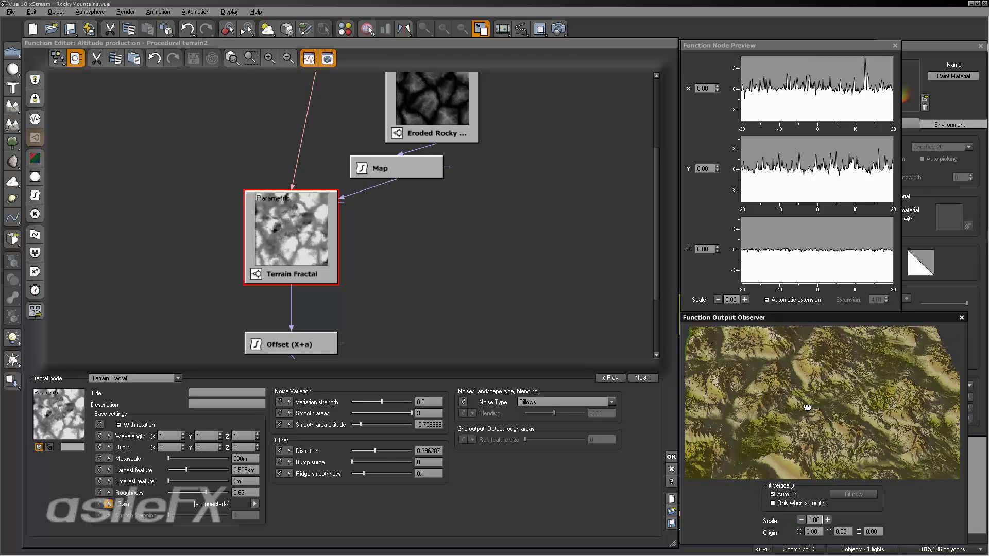
drag(798, 407, 786, 448)
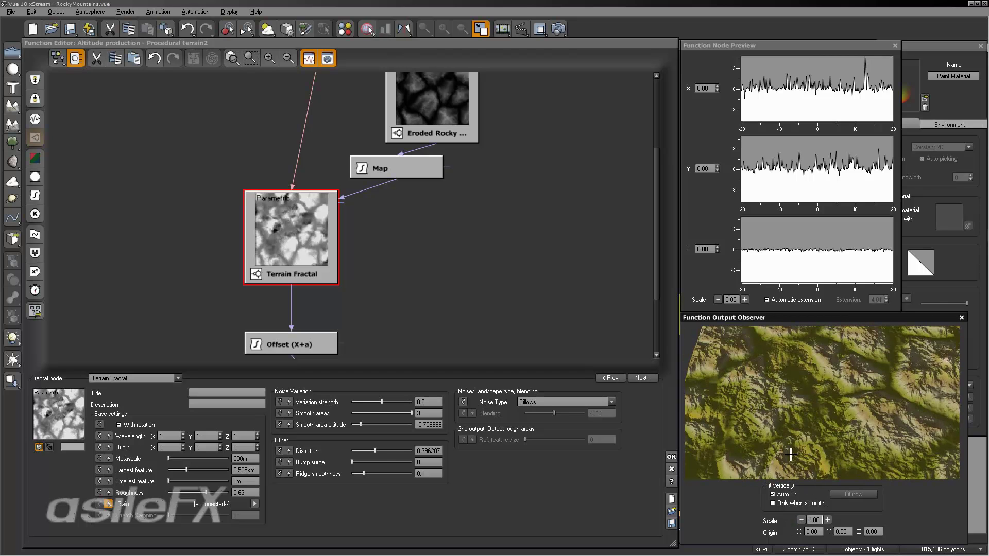
drag(706, 456, 770, 468)
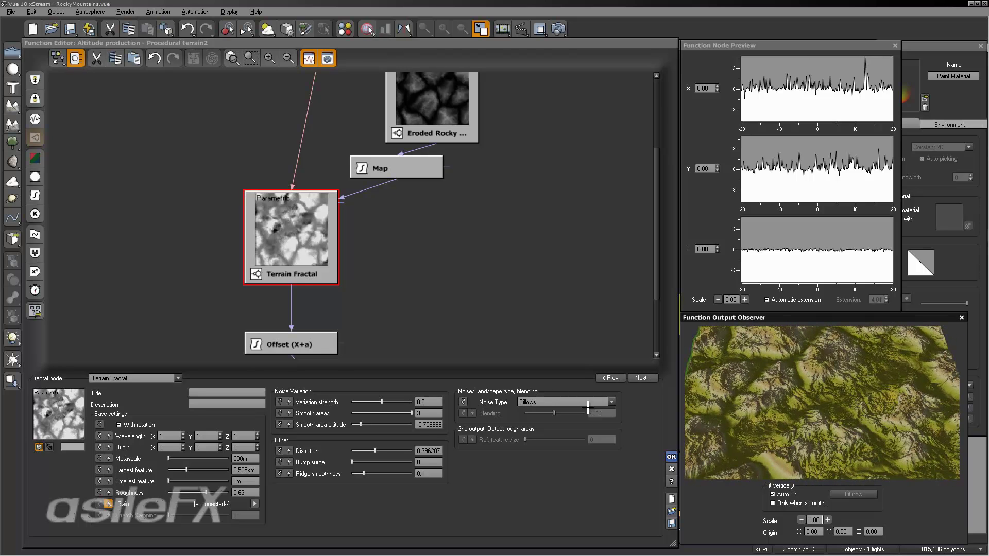
click(557, 400)
click(546, 418)
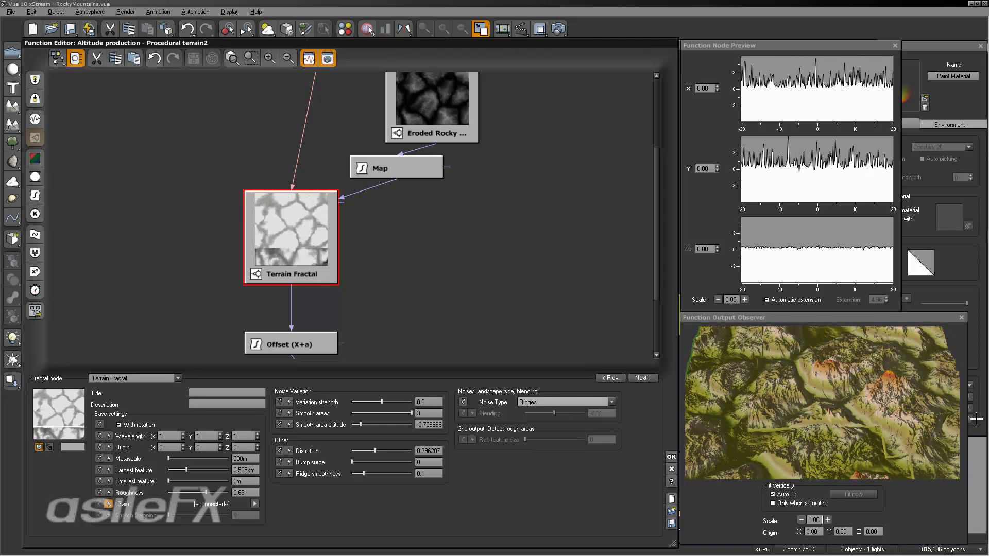
- Inspect the ridged terrain at larger preview scales and try the Ridge-Mix noise type
drag(910, 424, 848, 454)
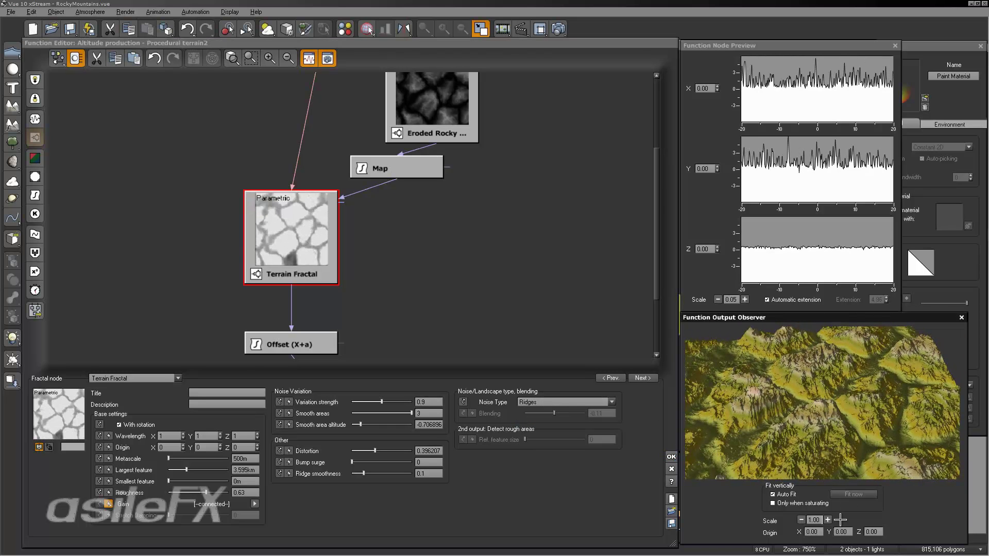
click(827, 520)
click(827, 519)
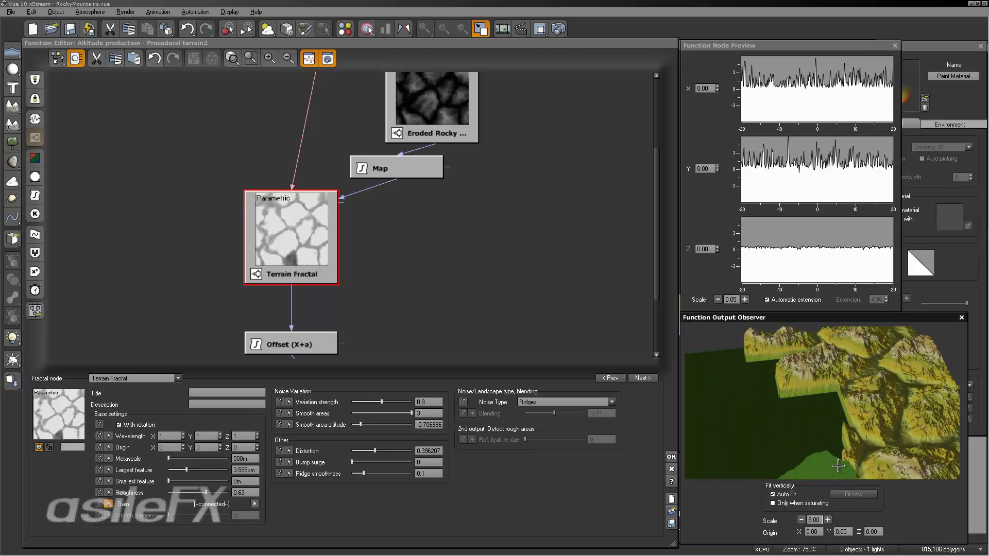
drag(857, 420, 814, 413)
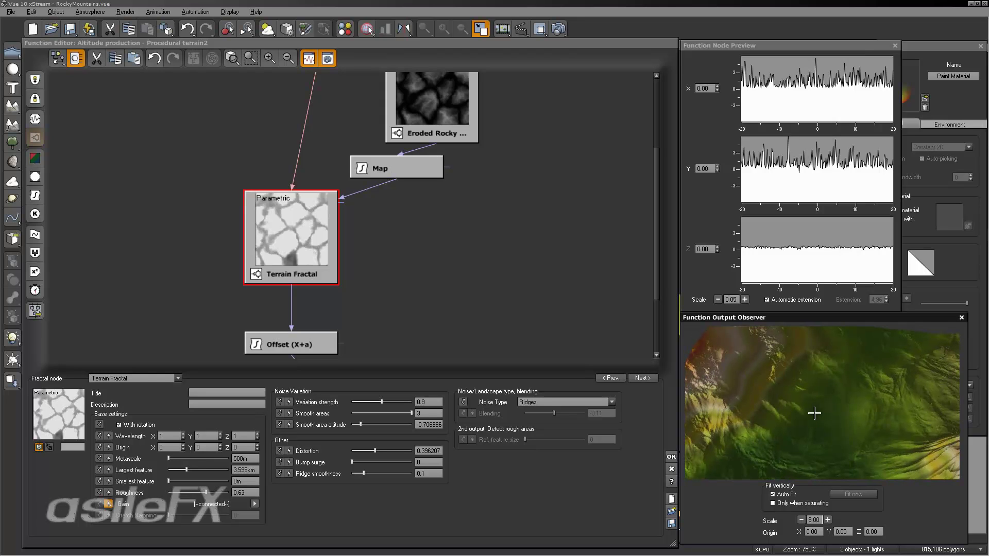
drag(814, 413, 800, 468)
click(801, 519)
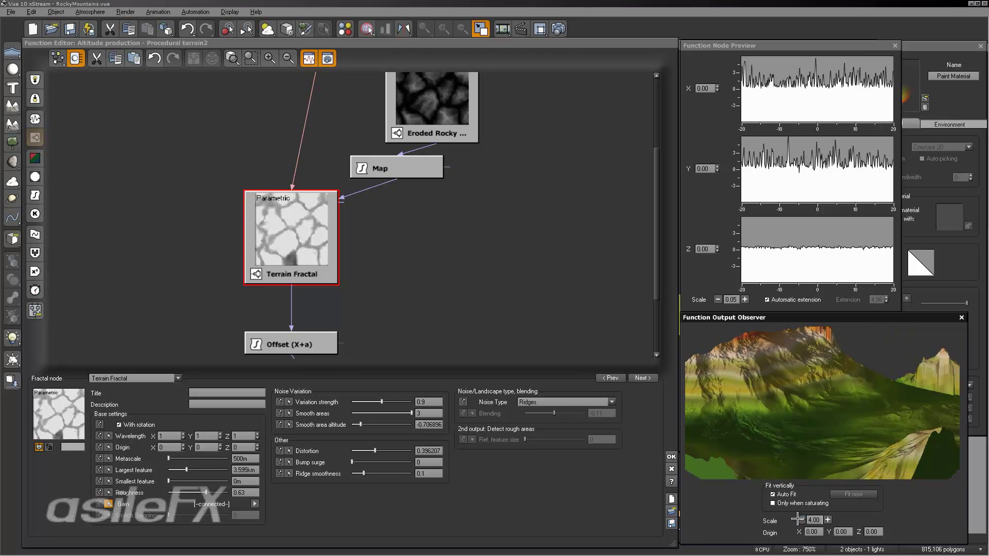
click(564, 402)
click(533, 433)
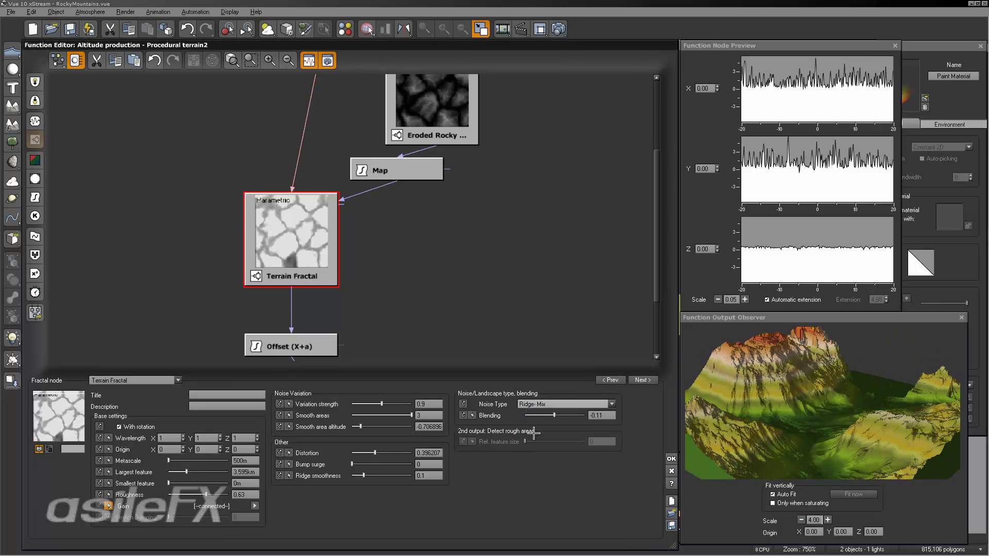
- Set the Terrain Fractal's noise type back to Billows, check the preview, and accept the function
click(545, 404)
click(538, 428)
drag(865, 404, 751, 484)
drag(857, 380, 851, 410)
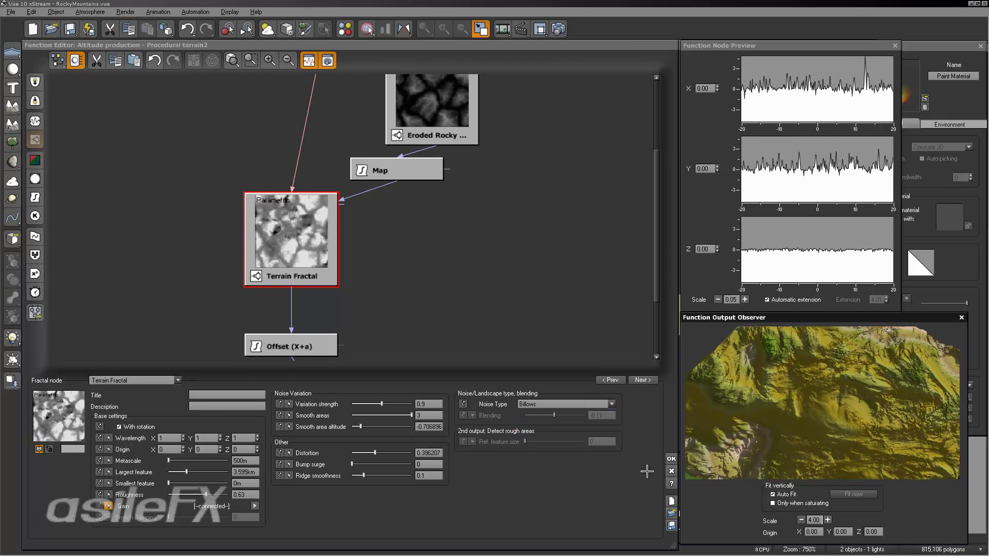
click(670, 458)
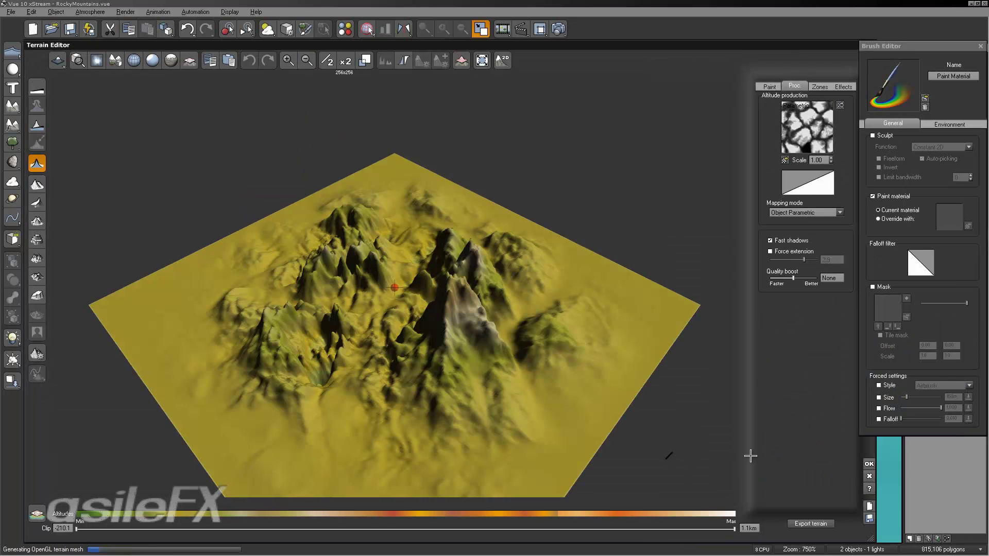
- Accept the edited terrain, deselect it, adjust the camera view slightly, and render the scene, closing the result
right_drag(395, 323, 473, 372)
right_drag(643, 384, 772, 412)
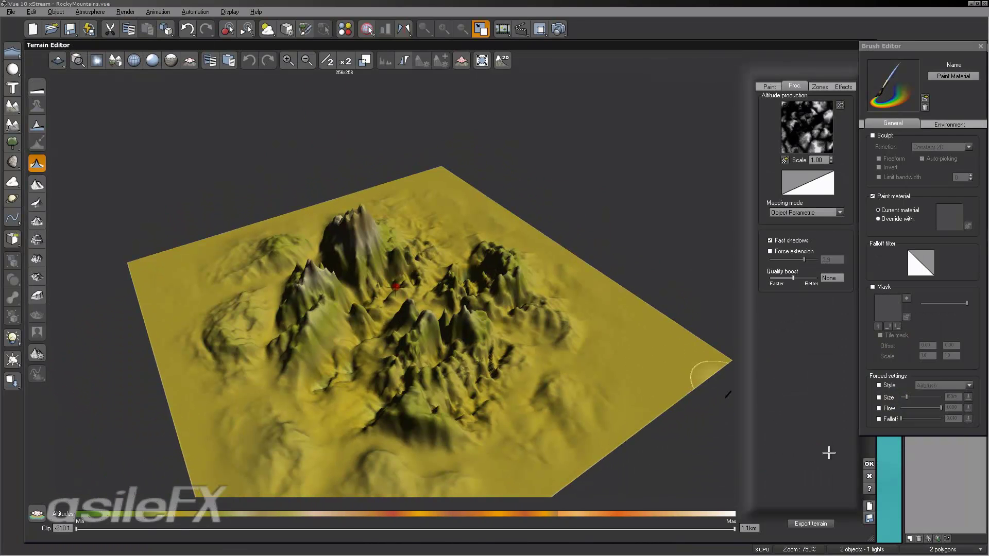
click(869, 463)
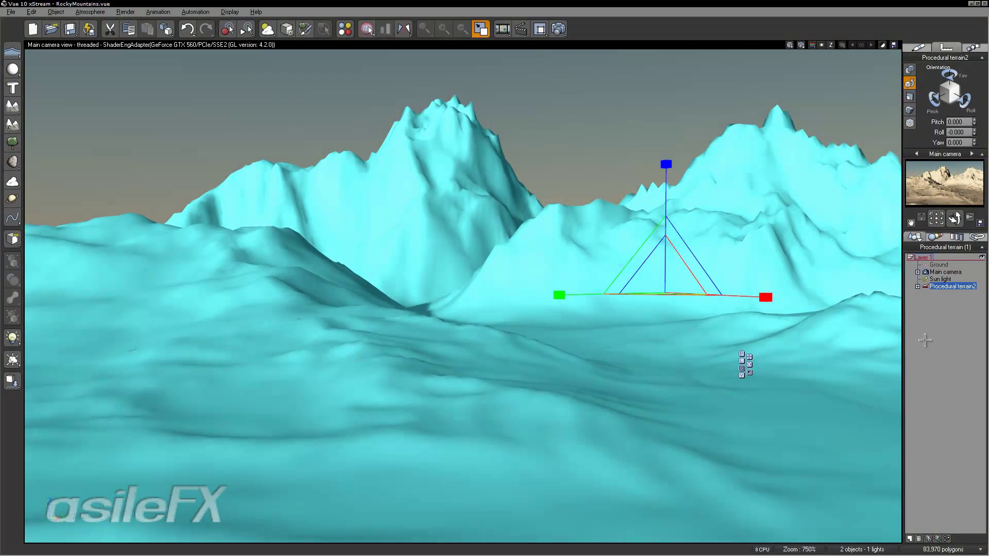
click(927, 339)
mouse_move(652, 322)
right_down()
mouse_move(659, 326)
mouse_move(650, 327)
mouse_move(653, 312)
mouse_move(644, 334)
right_up()
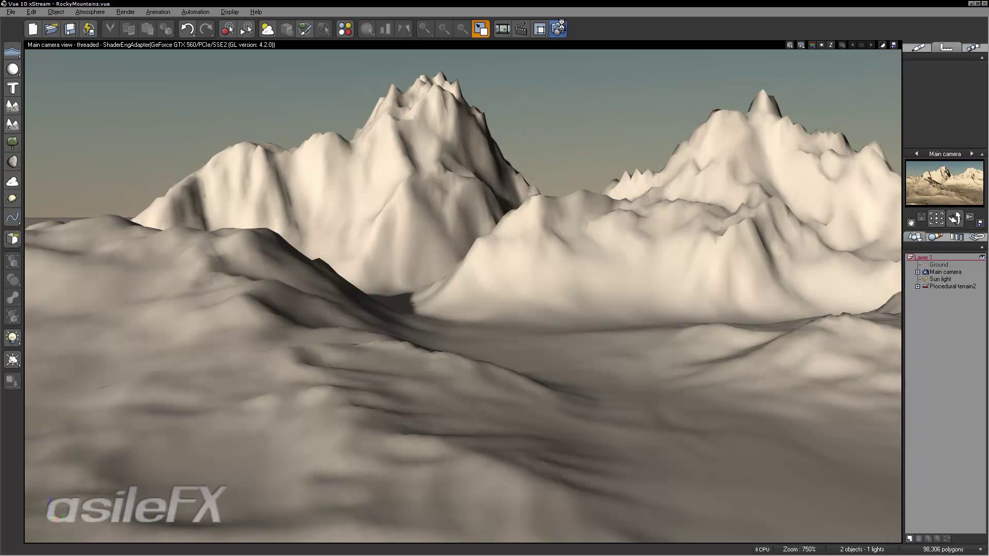
click(559, 26)
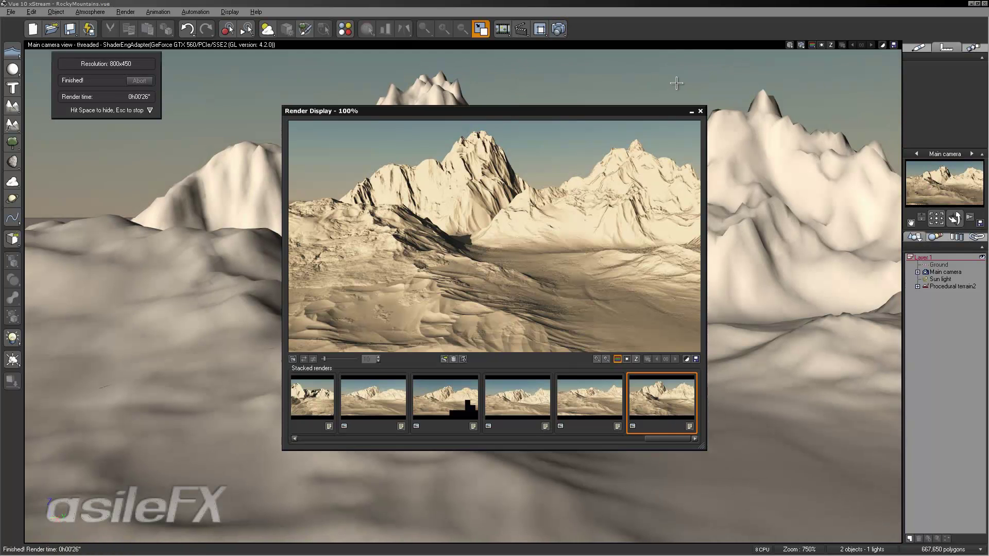
click(698, 110)
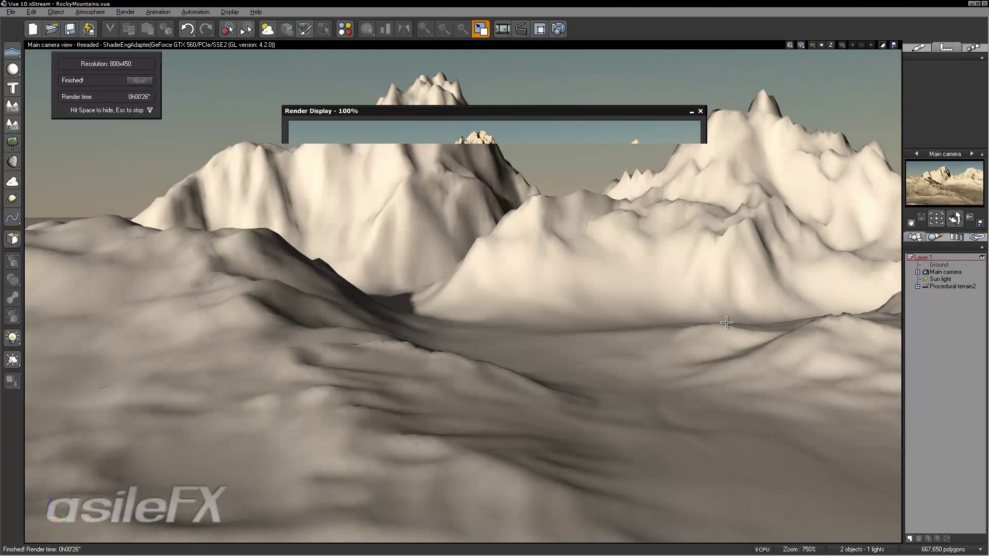
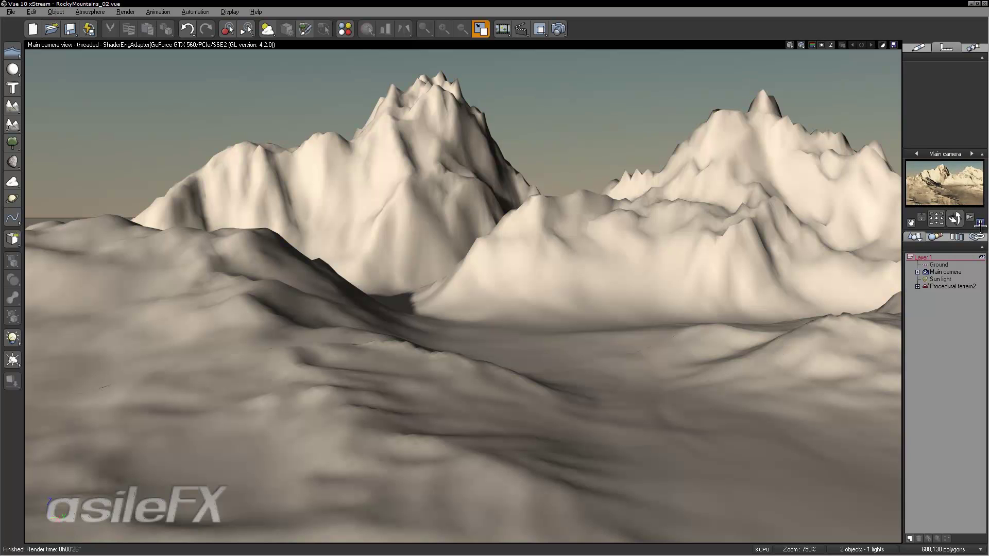
- Turn the camera to frame another part of the terrain, with peaks on both sides of the flat valley
right_drag(373, 339, 199, 341)
mouse_move(543, 291)
right_down()
mouse_move(386, 300)
mouse_move(436, 296)
right_up()
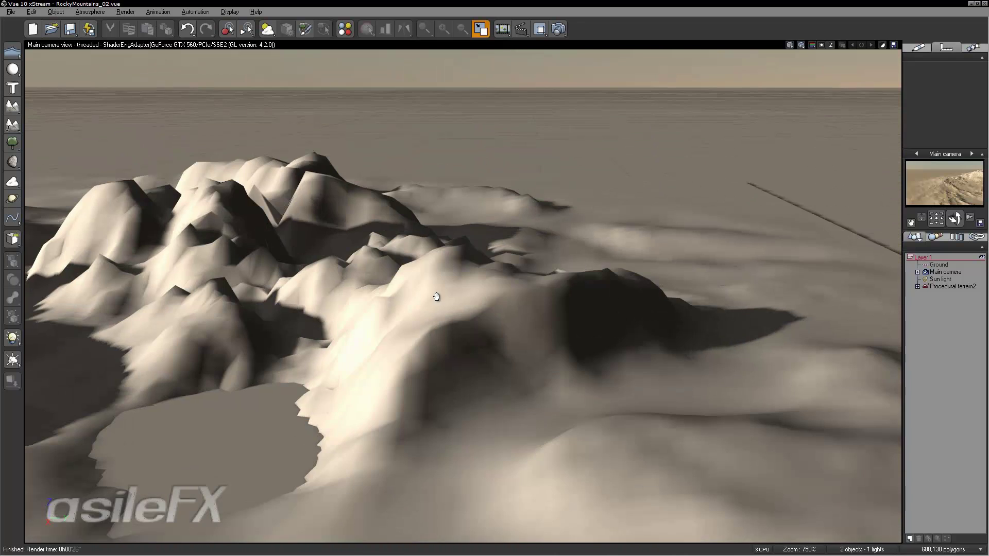
right_drag(526, 298, 487, 323)
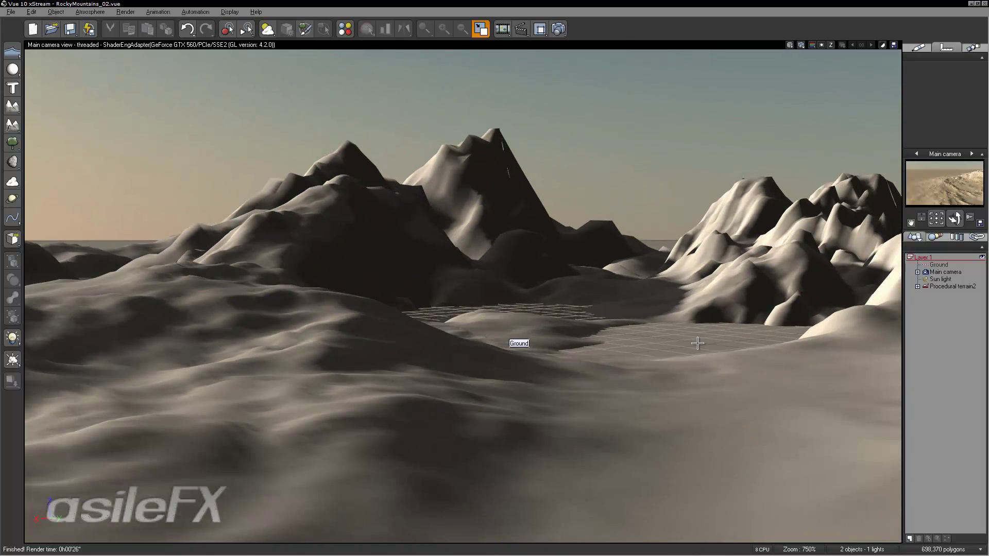
right_drag(697, 343, 468, 356)
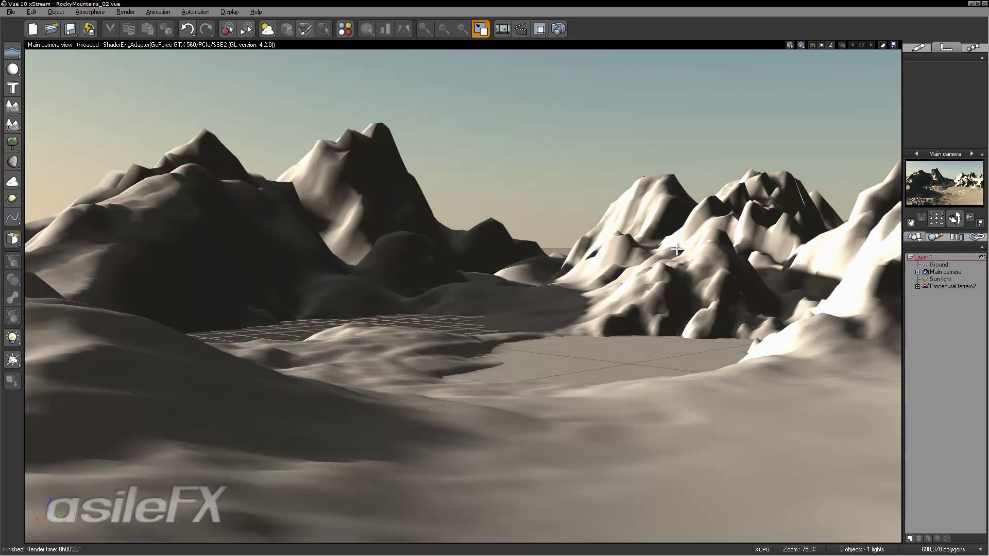
- Raise the terrain function's Offset filter to about -0.79 and accept the altitude function
double_click(664, 280)
click(799, 137)
click(821, 142)
click(307, 302)
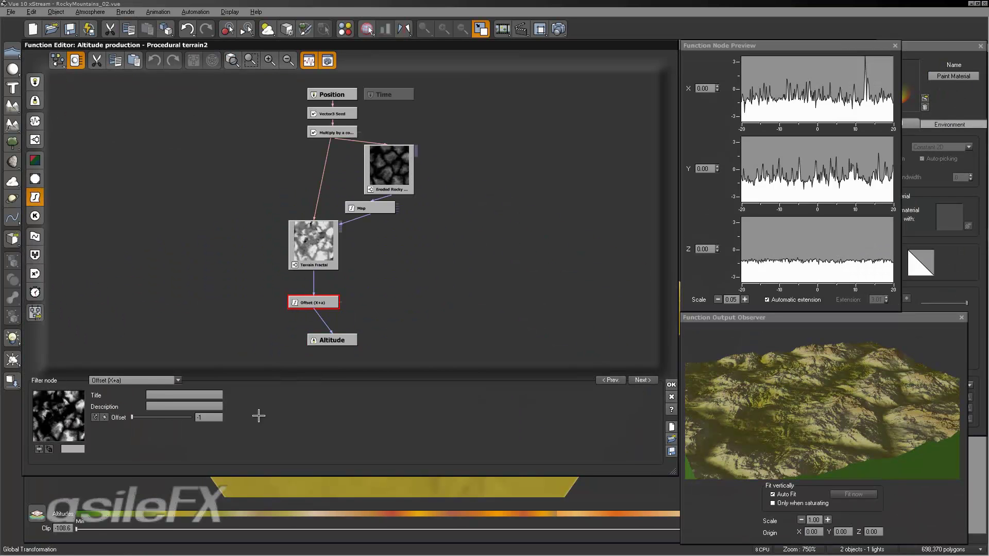
click(157, 419)
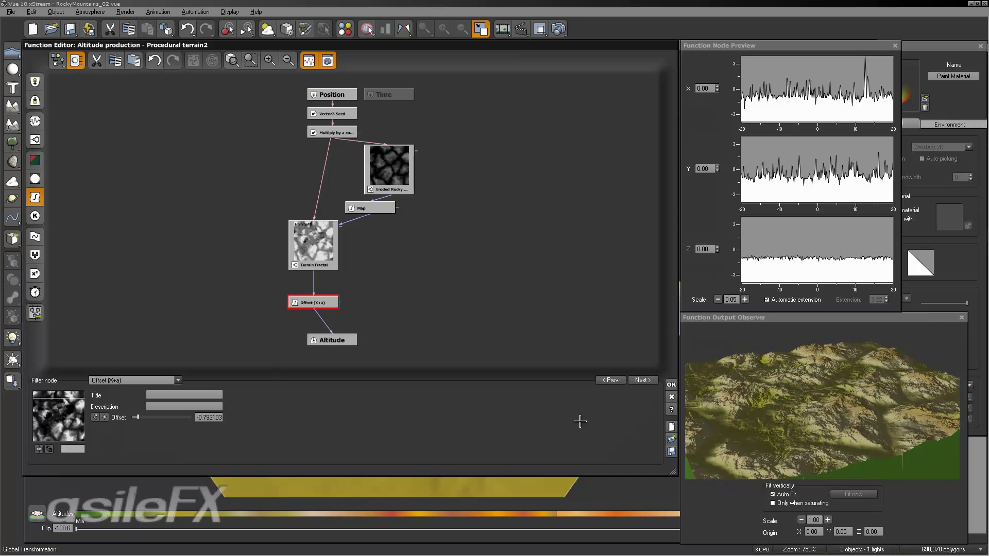
click(671, 384)
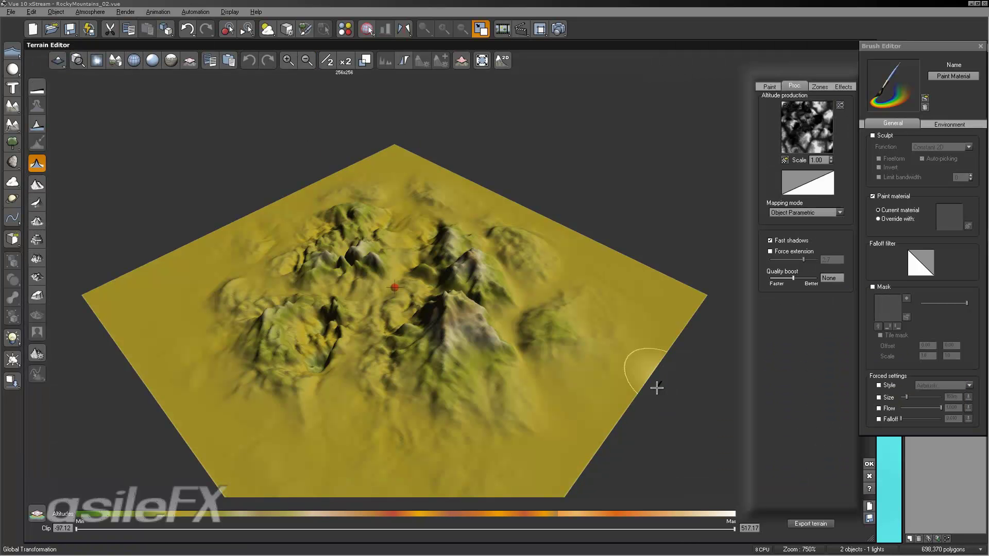
- Try the terrain's Force extension setting at values such as 10.0, 1.4 and 0.6, and turn it off again
click(807, 251)
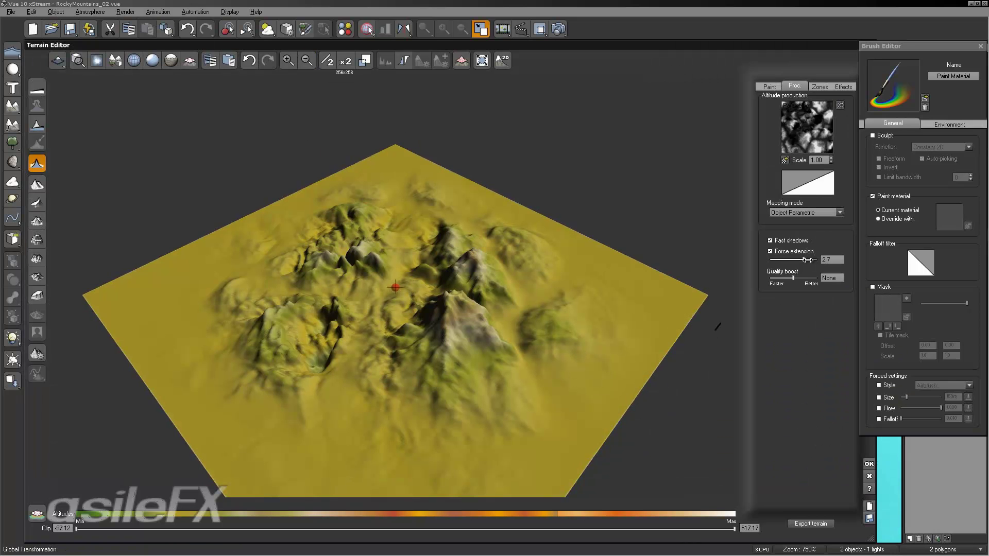
drag(803, 256, 817, 256)
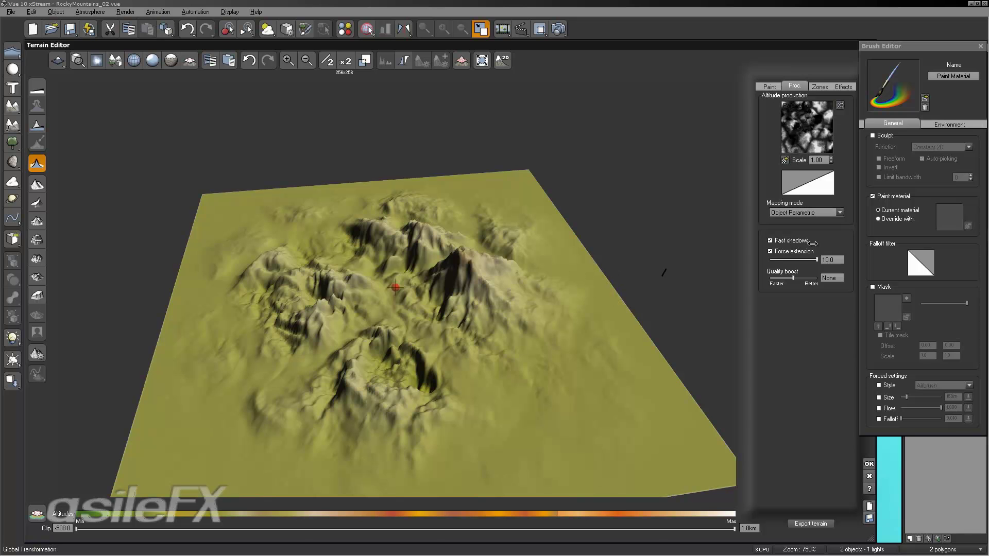
mouse_move(783, 261)
mouse_down()
mouse_move(760, 258)
mouse_move(771, 258)
mouse_up()
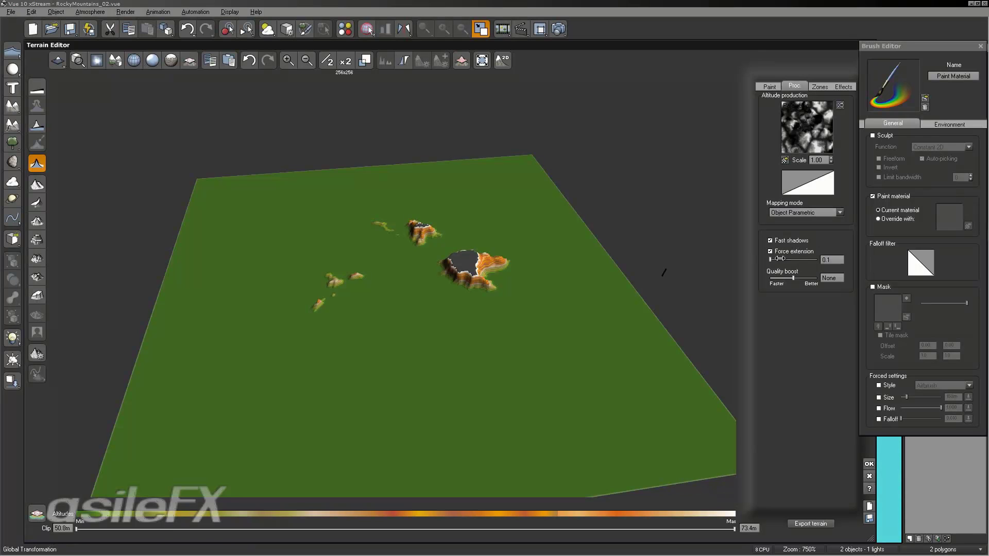
drag(779, 259, 798, 260)
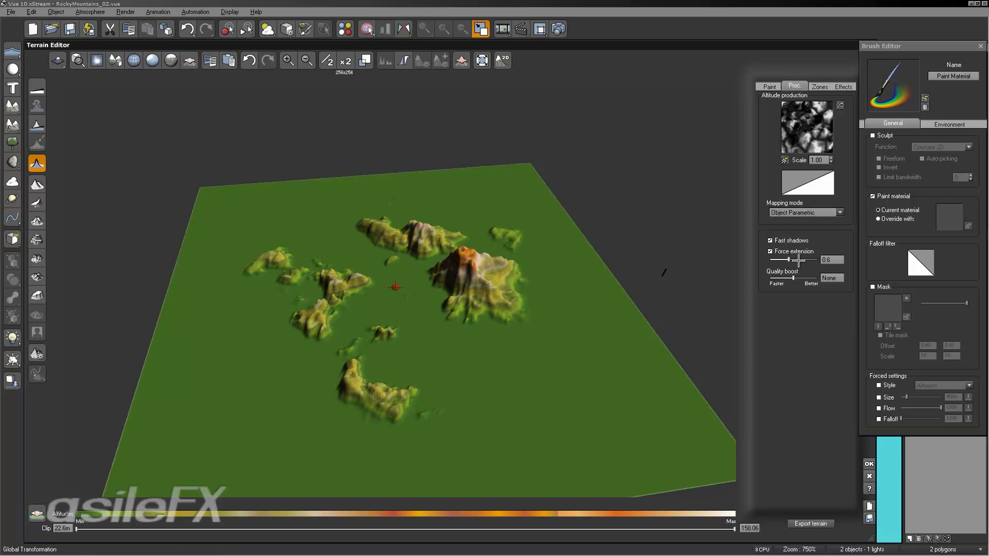
drag(793, 259, 803, 260)
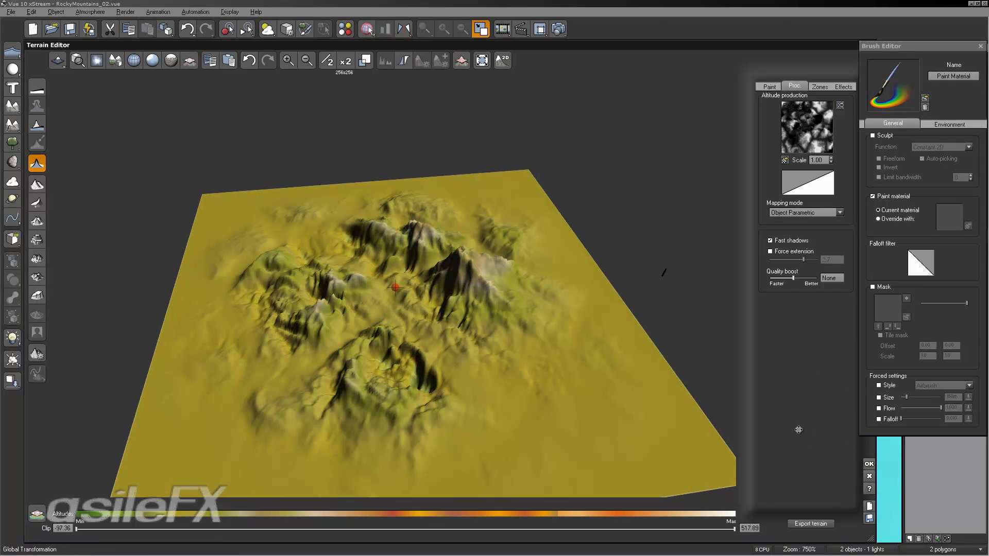
- Accept the edited terrain, deselect it, and turn the camera slightly to reframe the mountains
click(869, 461)
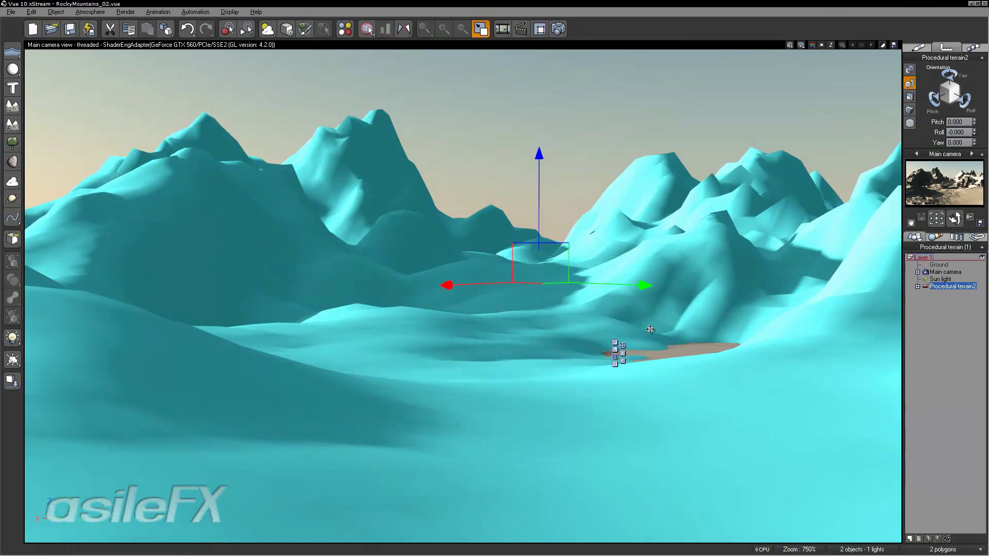
click(919, 362)
right_drag(588, 344, 710, 337)
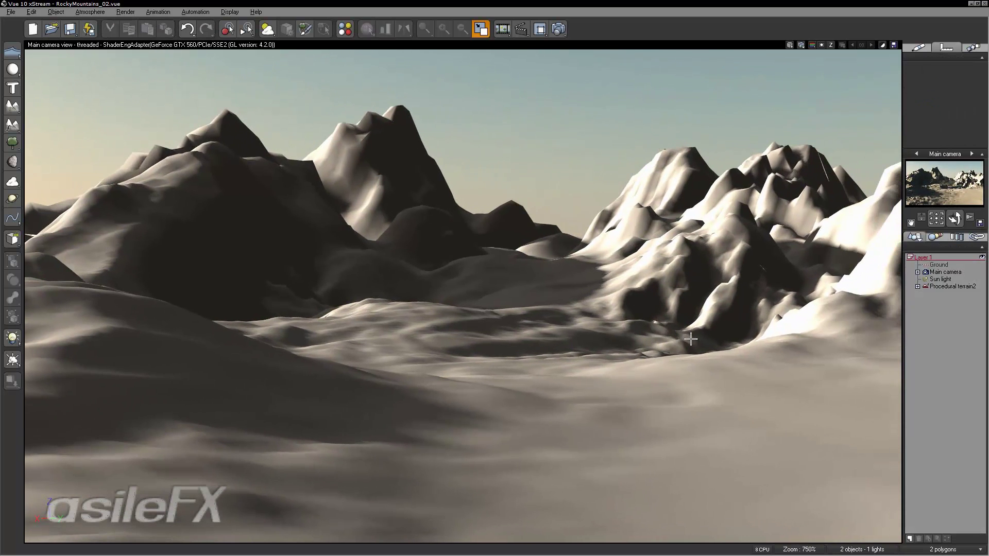
- Rotate the Sun light to about pitch 123.4, roll 40.6 and yaw 295.1, and deselect it
click(940, 278)
drag(949, 75, 882, 76)
drag(964, 99, 907, 136)
drag(952, 76, 958, 1)
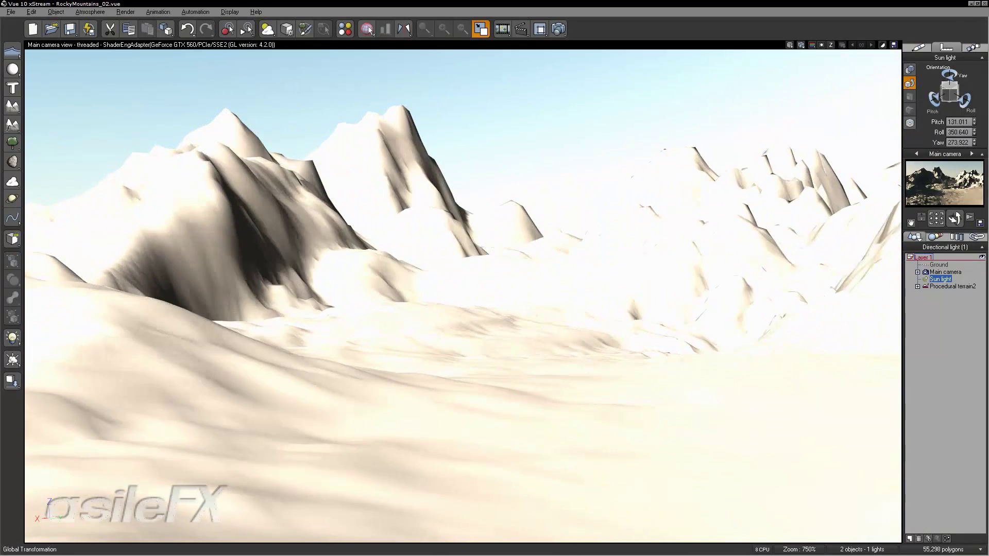
drag(934, 100, 929, 104)
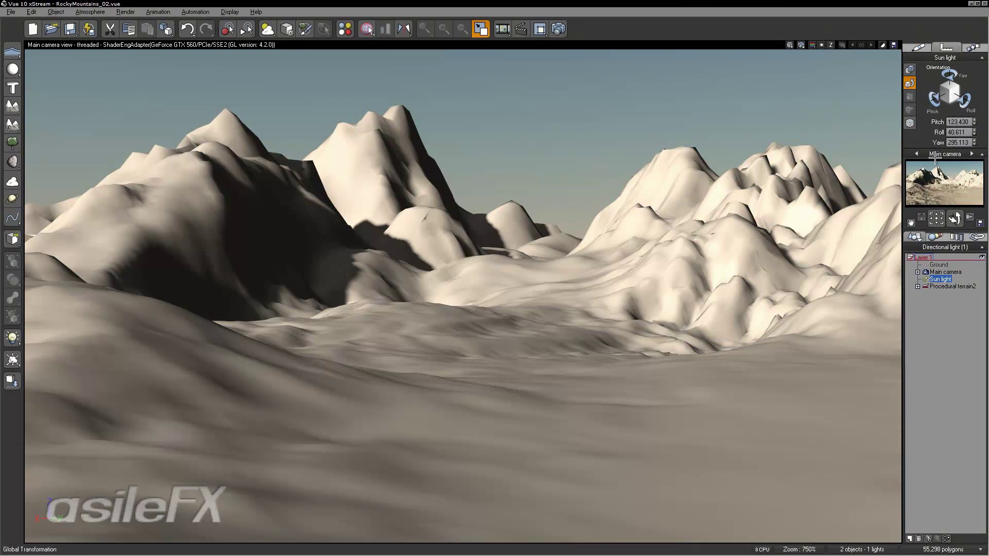
mouse_move(934, 163)
mouse_move(968, 196)
click(947, 305)
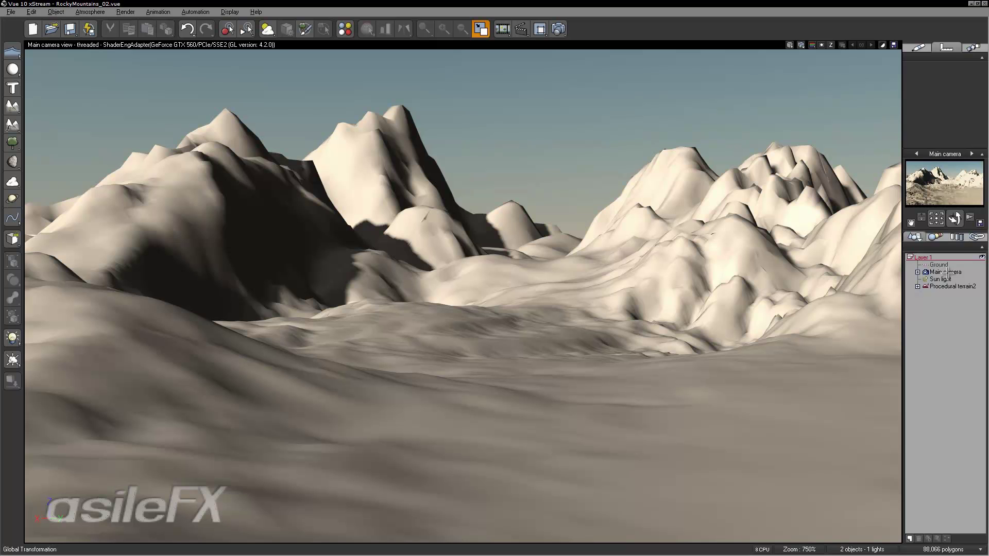
- Enable gamma correction at 2.200 in the main camera's options, turn off Natural film response, and accept the settings
double_click(948, 272)
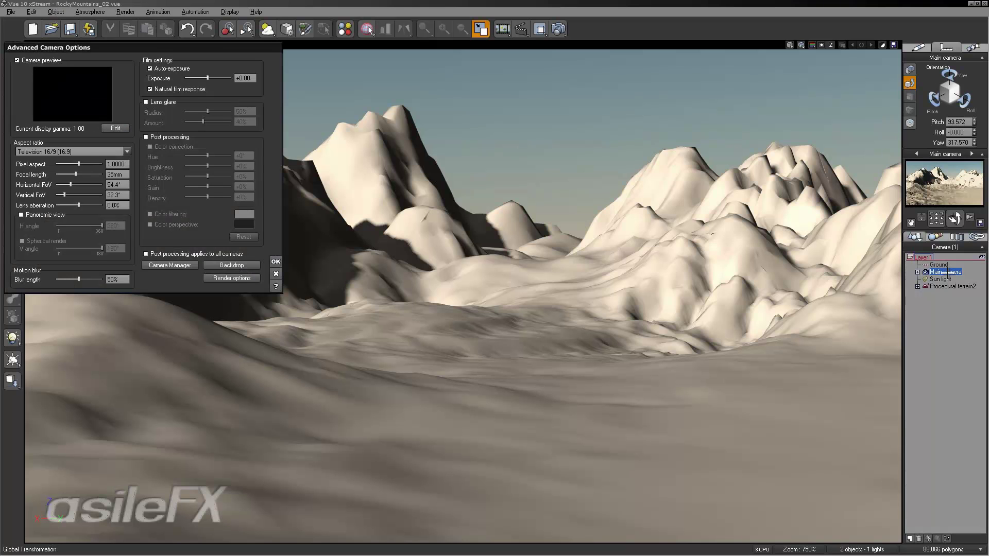
click(119, 130)
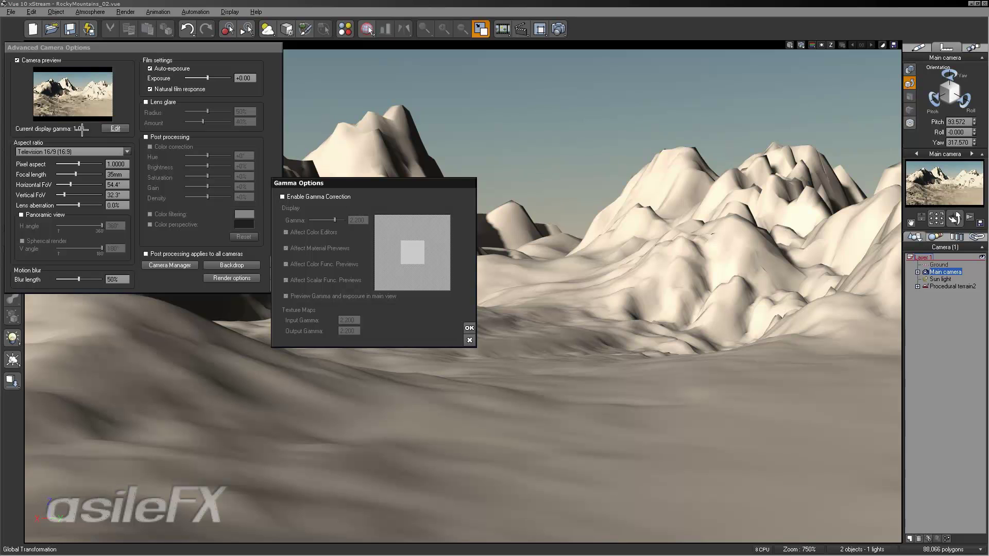
click(308, 196)
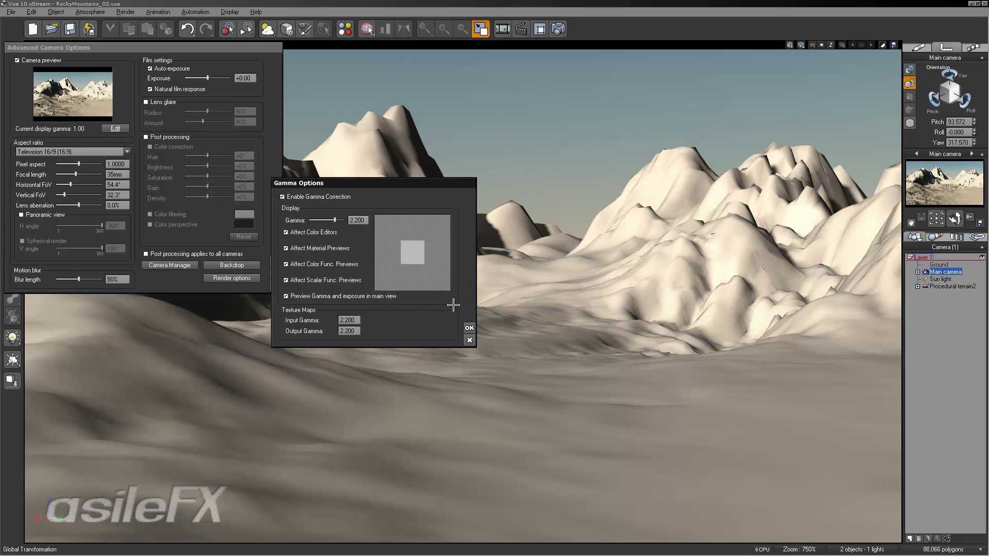
click(468, 328)
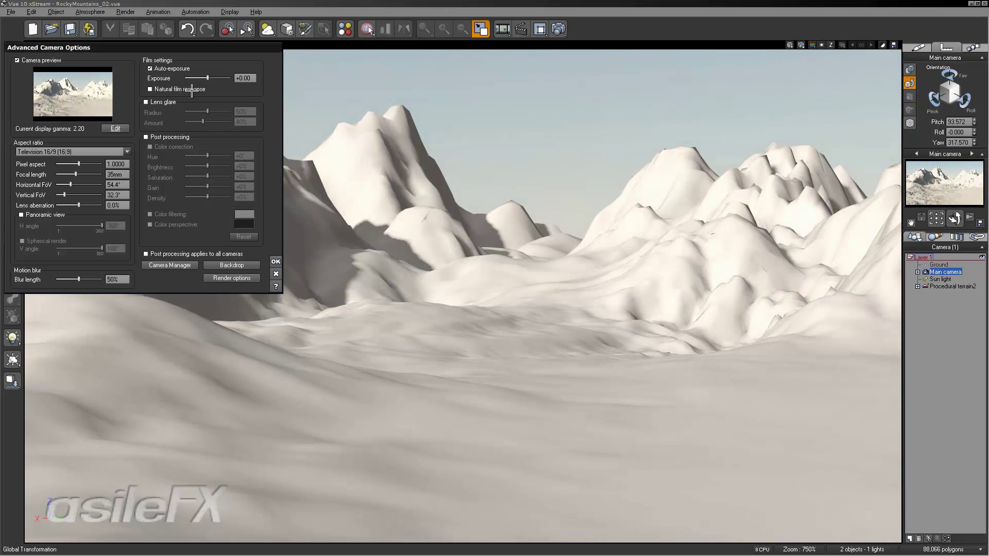
click(276, 260)
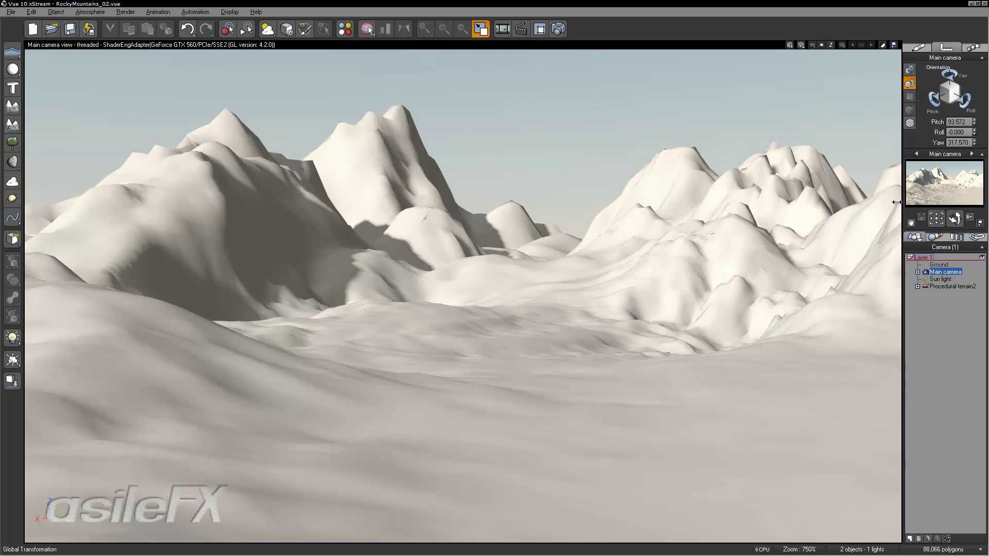
- Set the Sun light's pitch to about 110, deselect it, and start rendering the scene
mouse_move(934, 99)
mouse_down()
mouse_move(934, 81)
mouse_move(936, 100)
mouse_up()
click(939, 279)
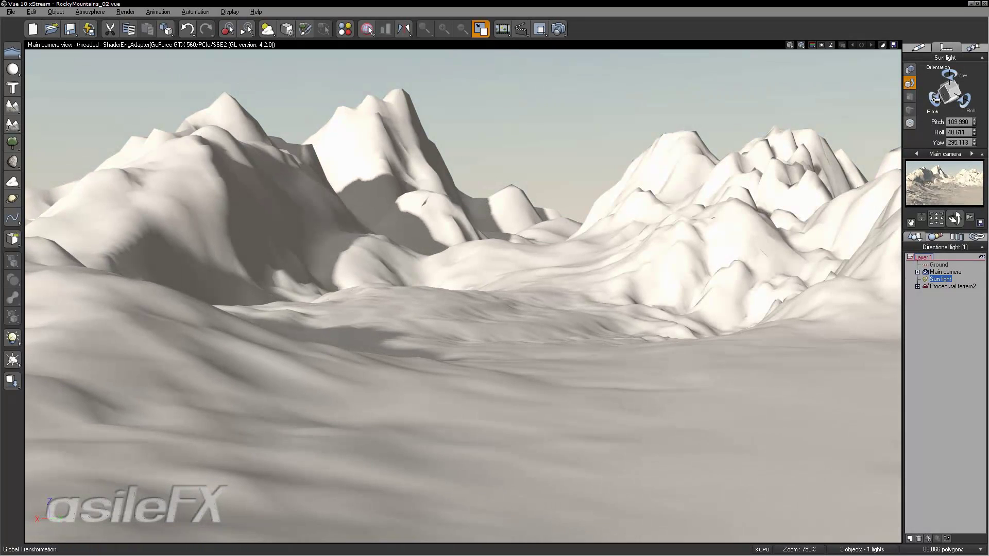
click(743, 182)
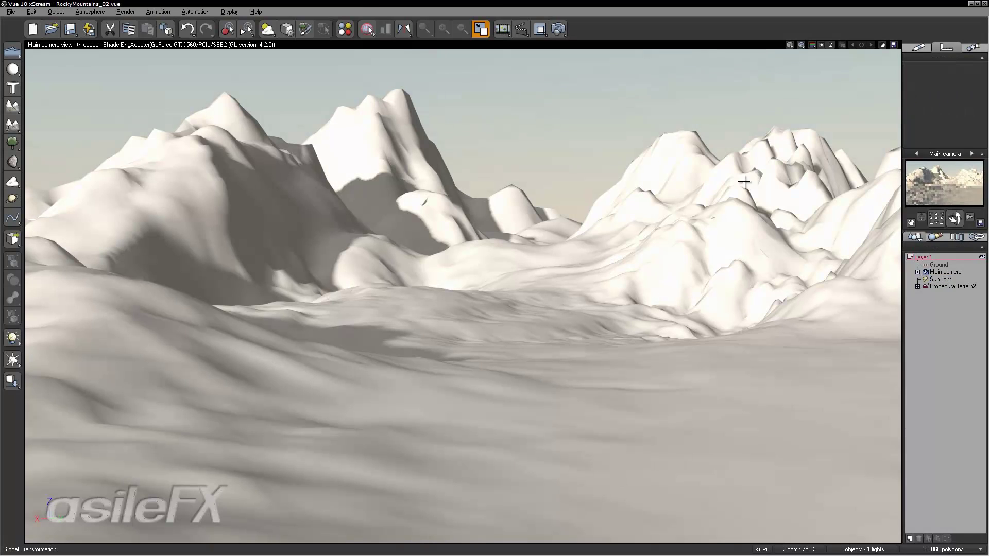
click(560, 30)
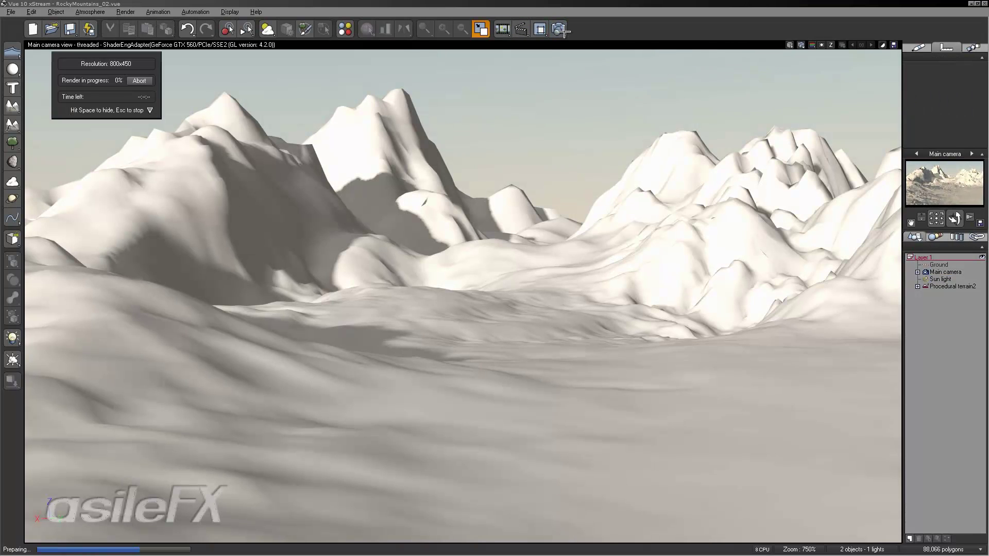